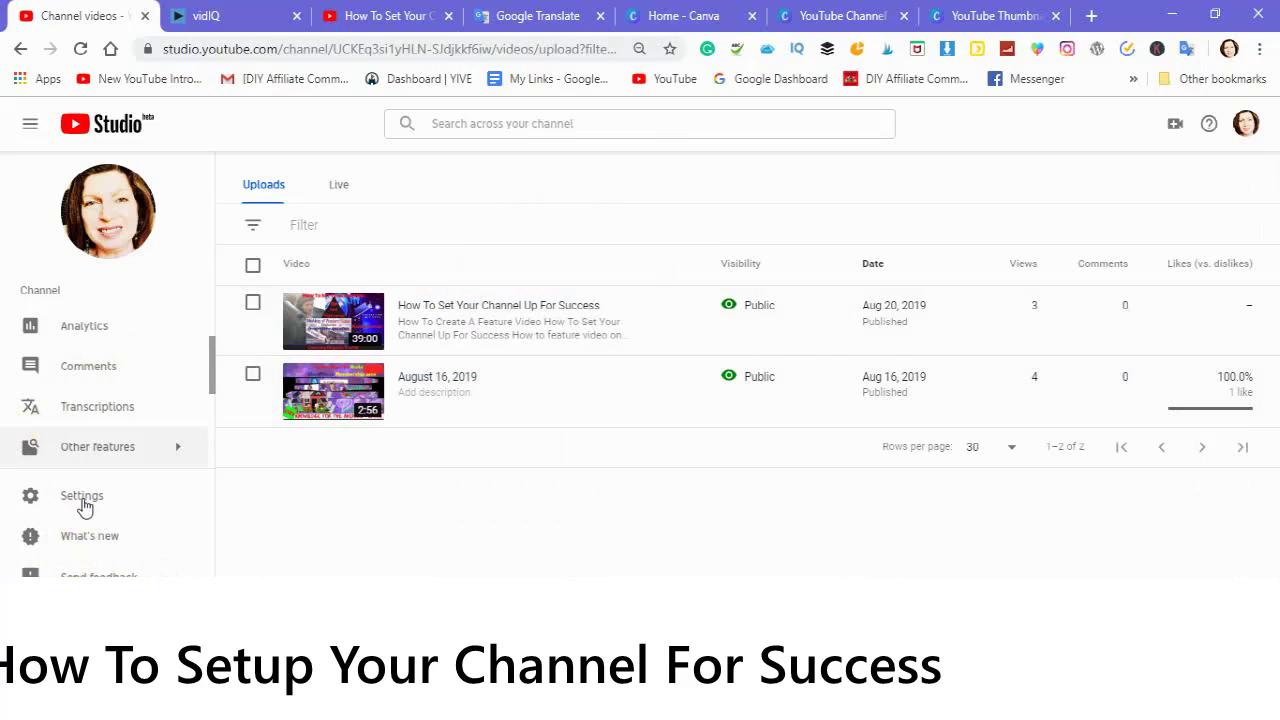
Open the channel's basic settings and add the keyword "create youtube channels"
click(84, 500)
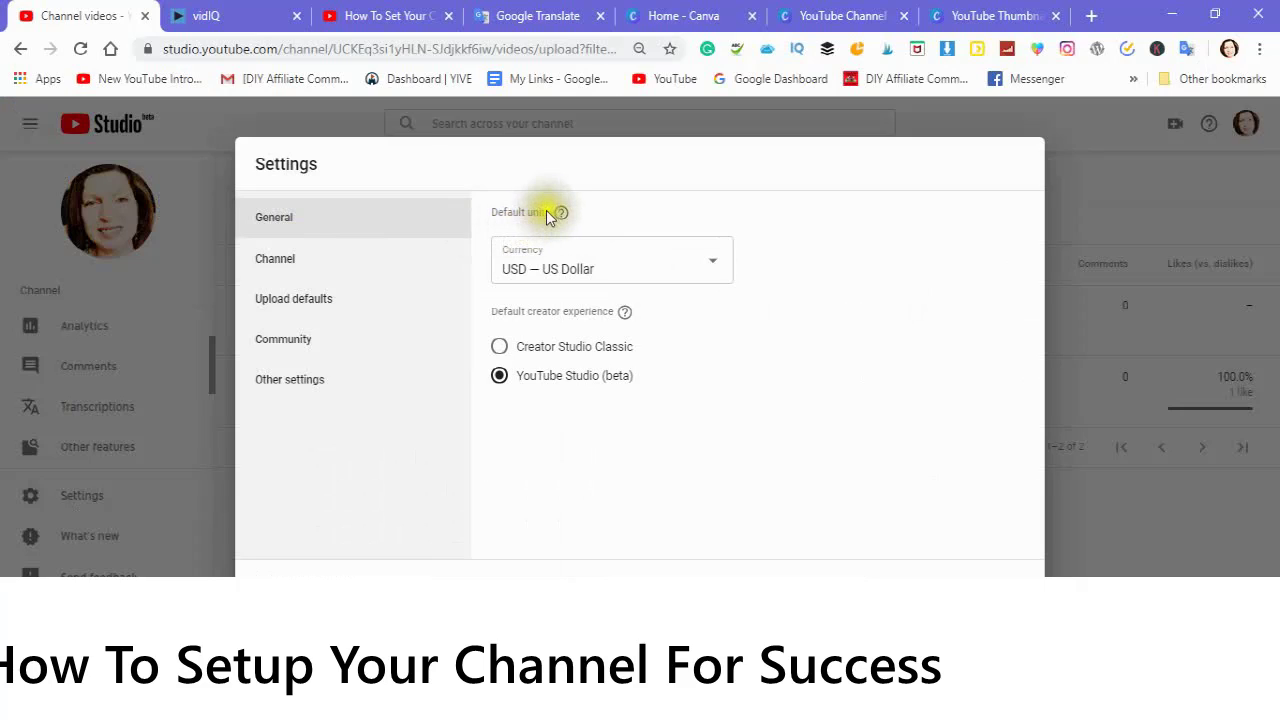
click(268, 262)
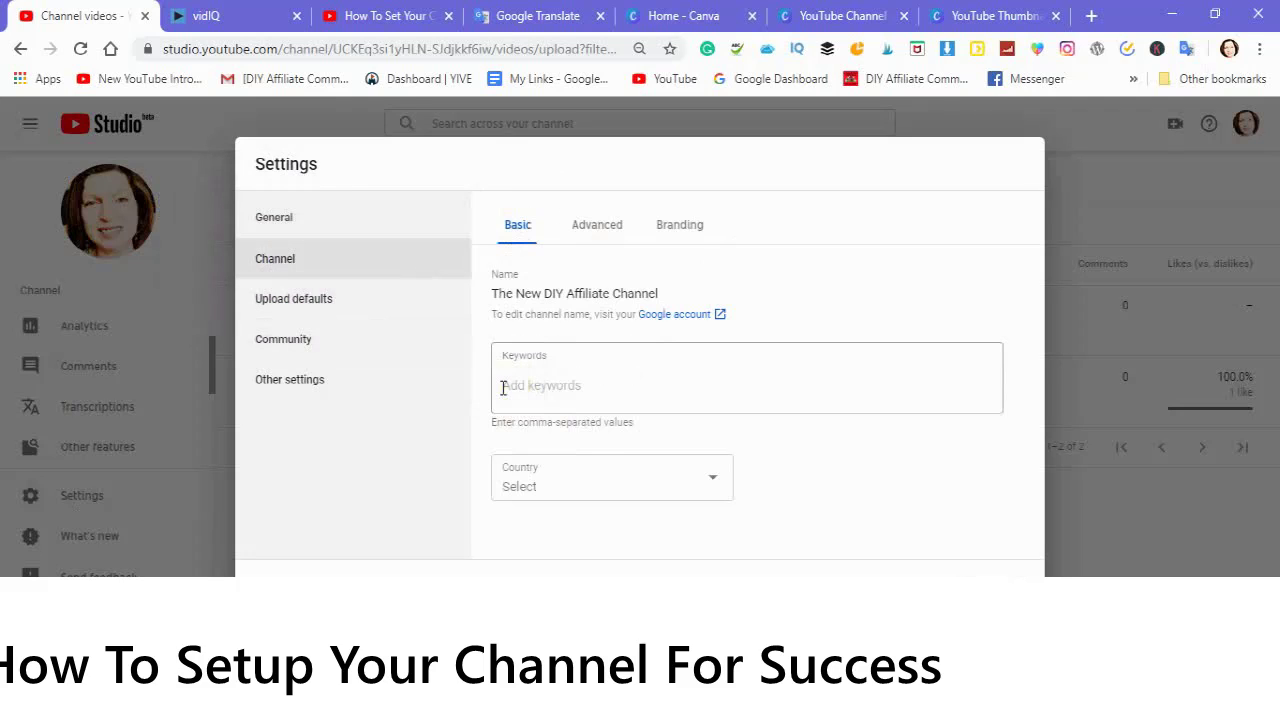
click(506, 386)
text(create youtube channels)
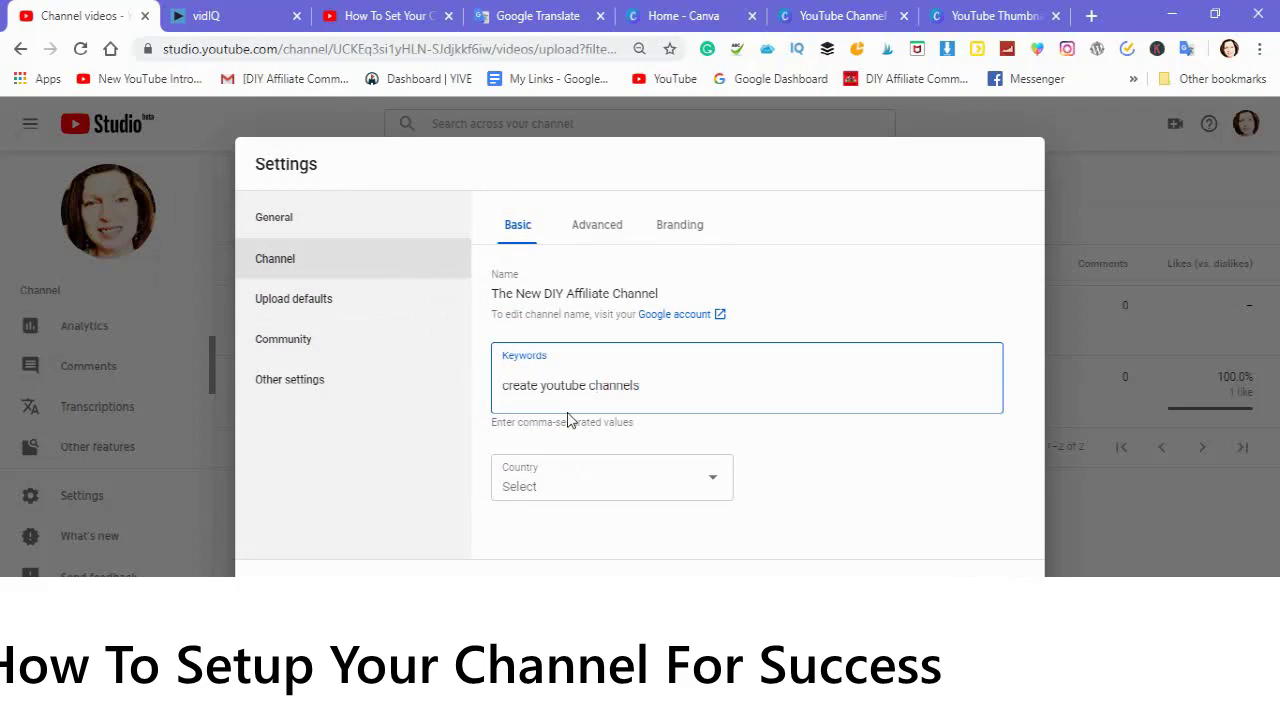
key(Return)
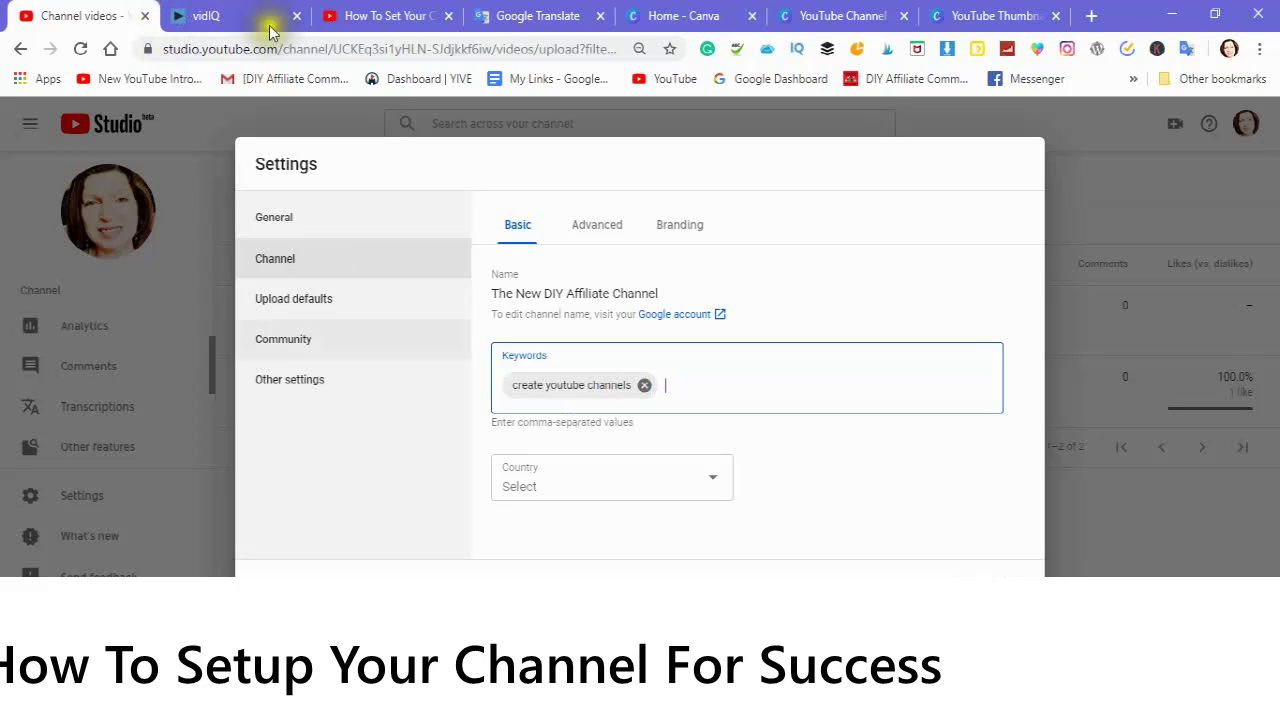
Enter "youtube" as a search term on the YouTube results page to view keyword suggestions with their search volumes
click(388, 18)
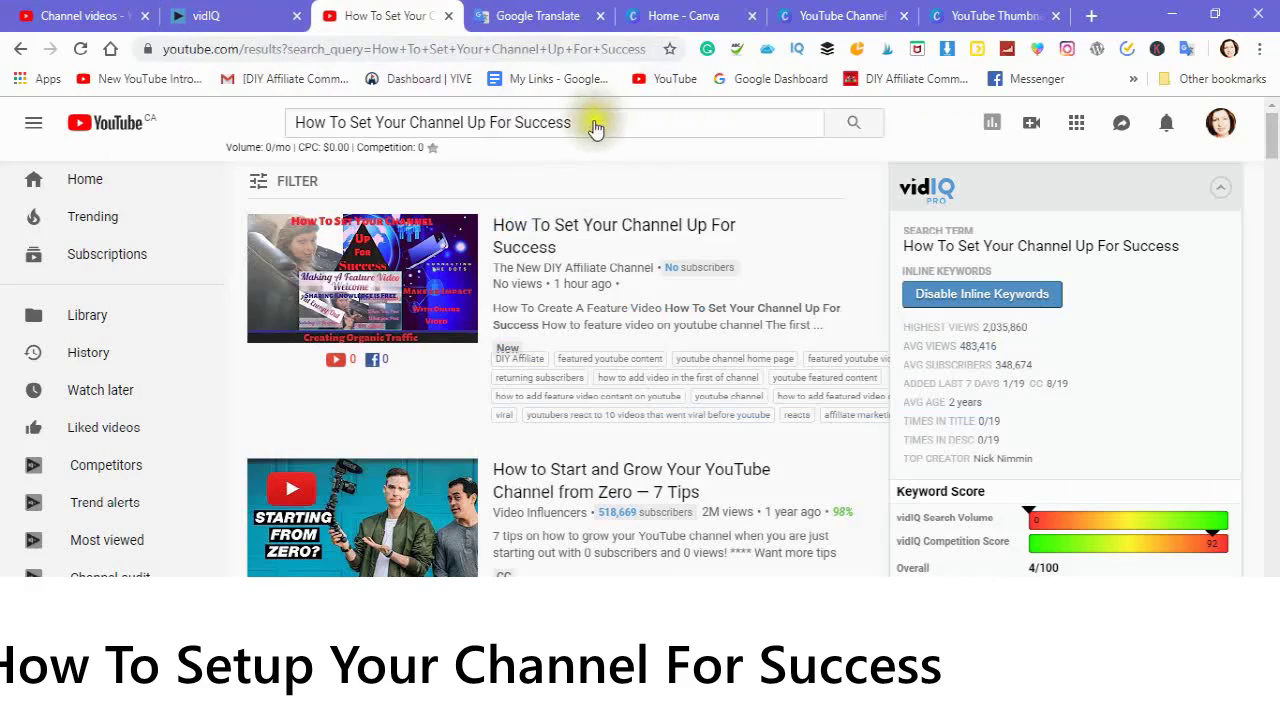
click(580, 120)
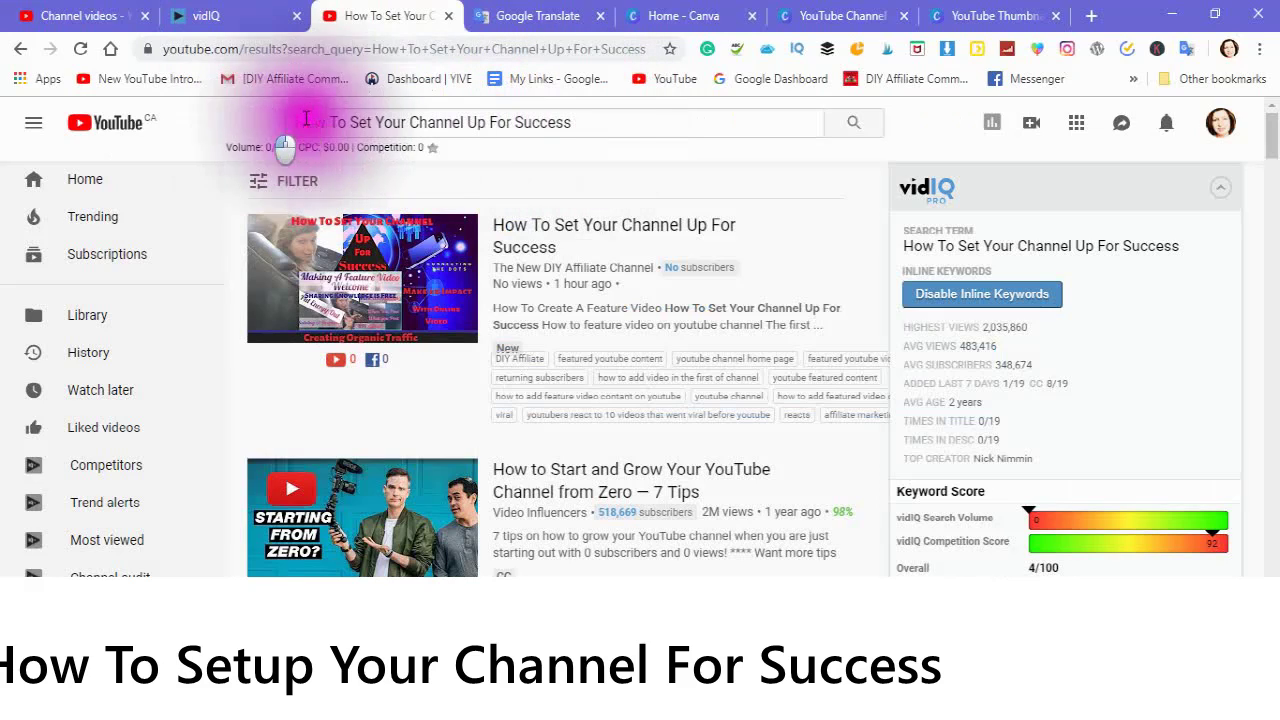
triple_click(582, 122)
text(How)
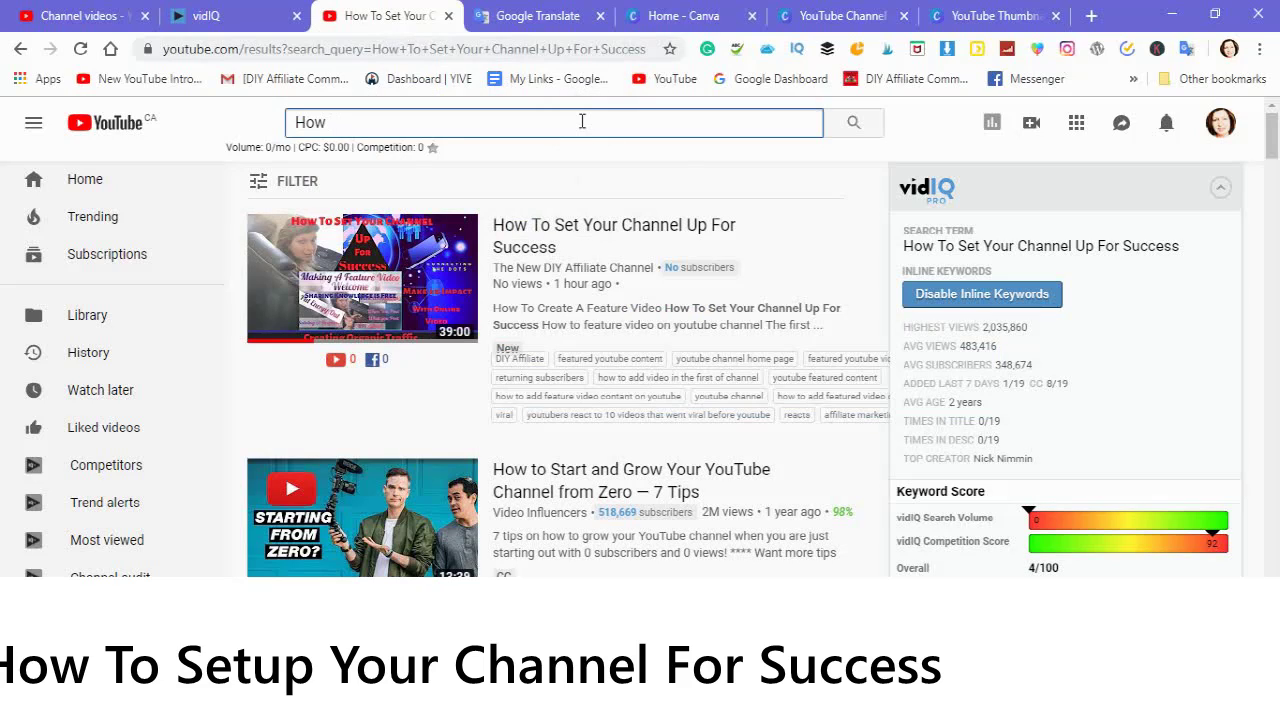
key(BackSpace)
key(BackSpace)
key(BackSpace)
text(youtu)
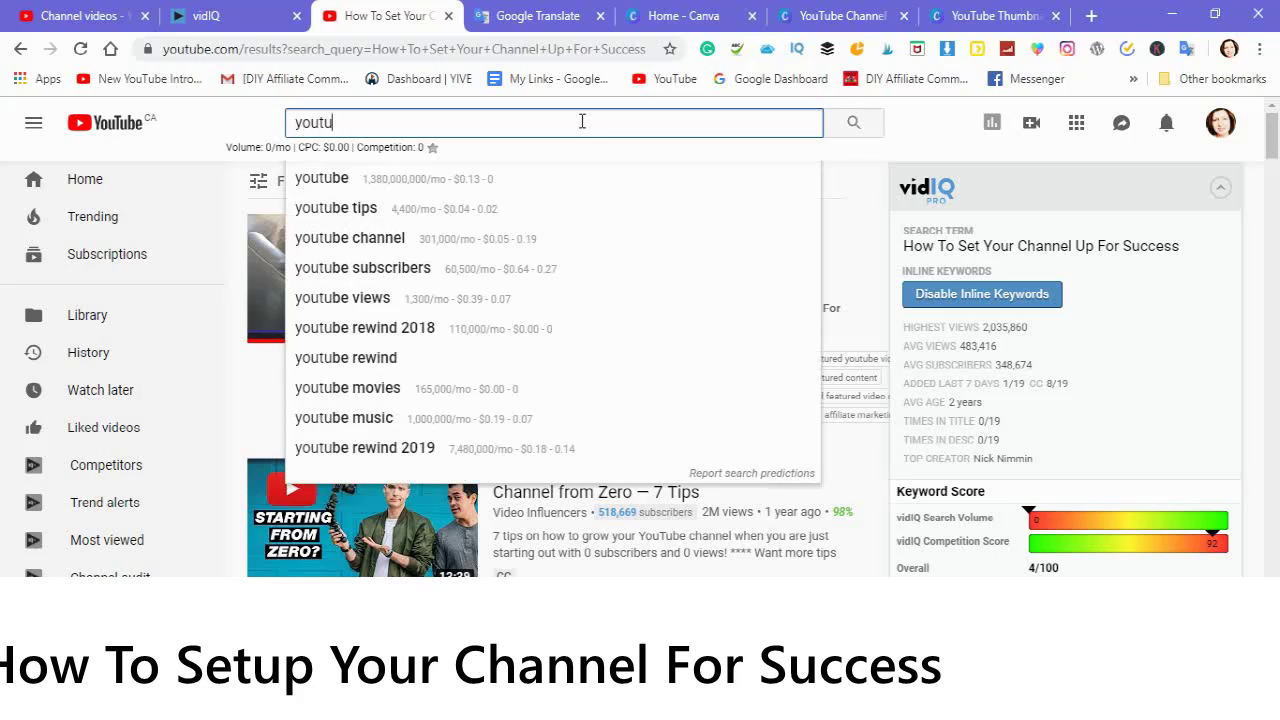
text(be)
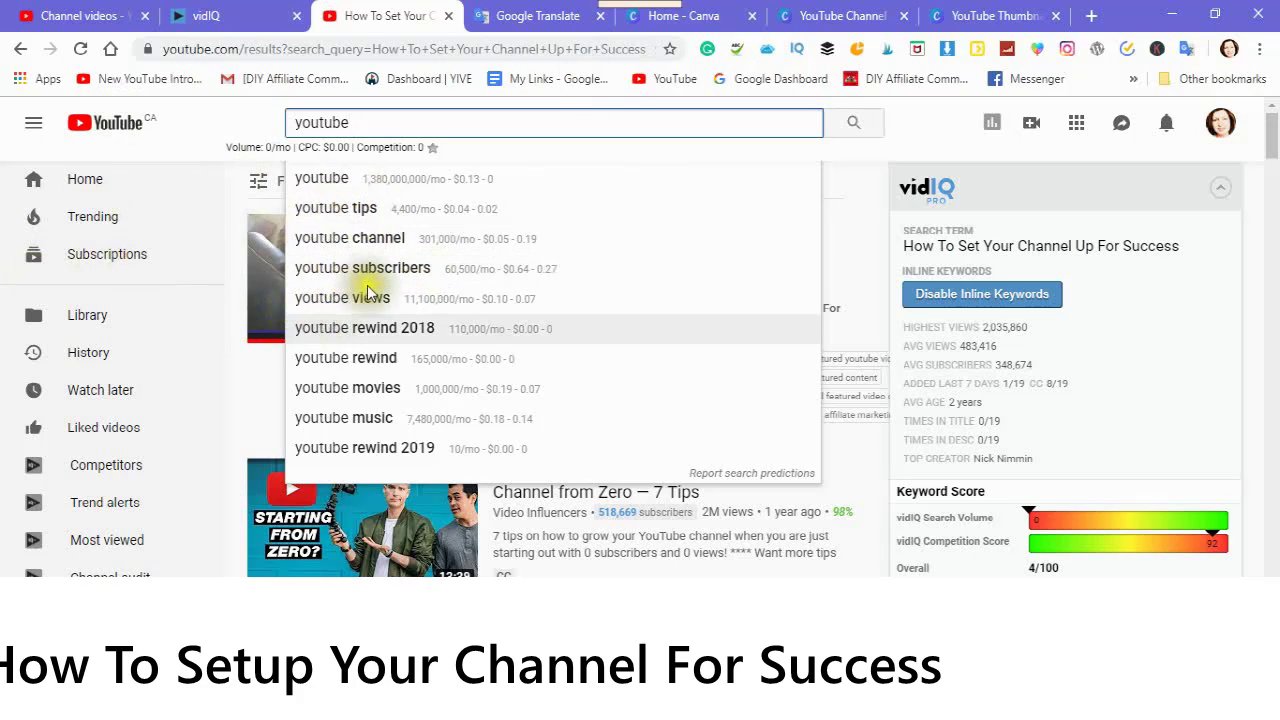
Add "youtube tips" and "youtube views" to the channel keywords in the YouTube Studio settings
click(110, 16)
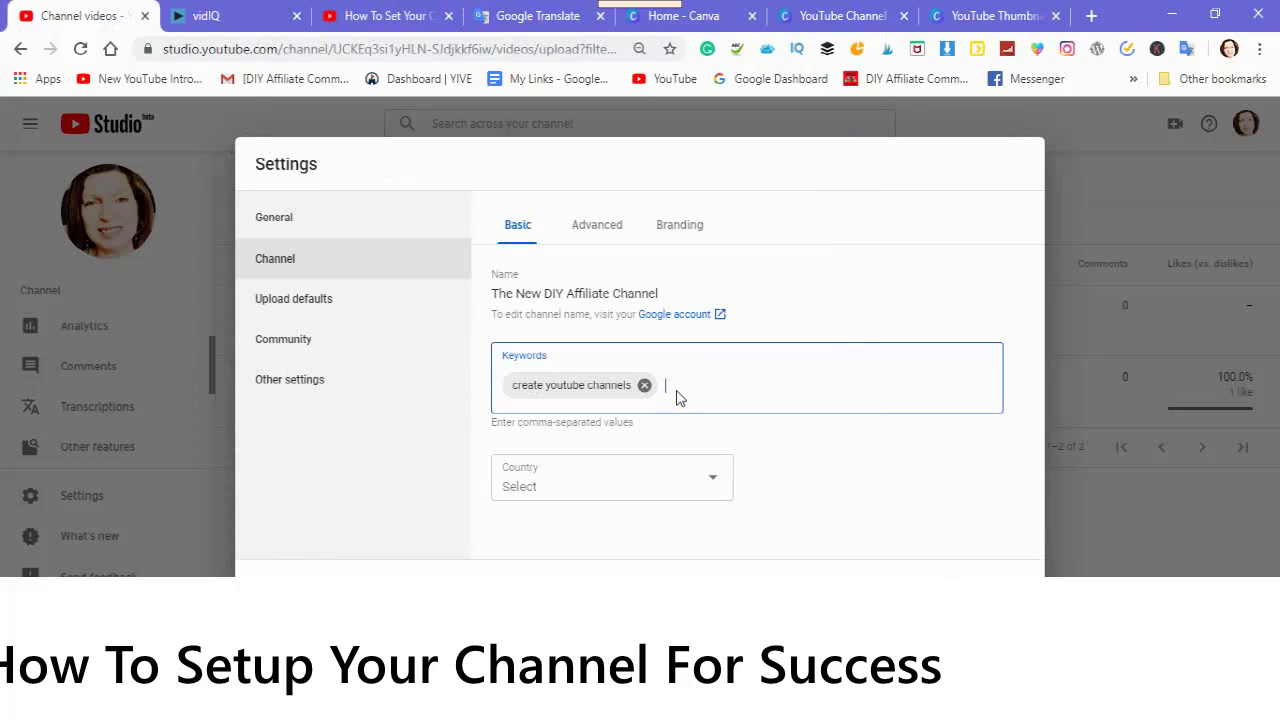
text(youtube tips)
key(Return)
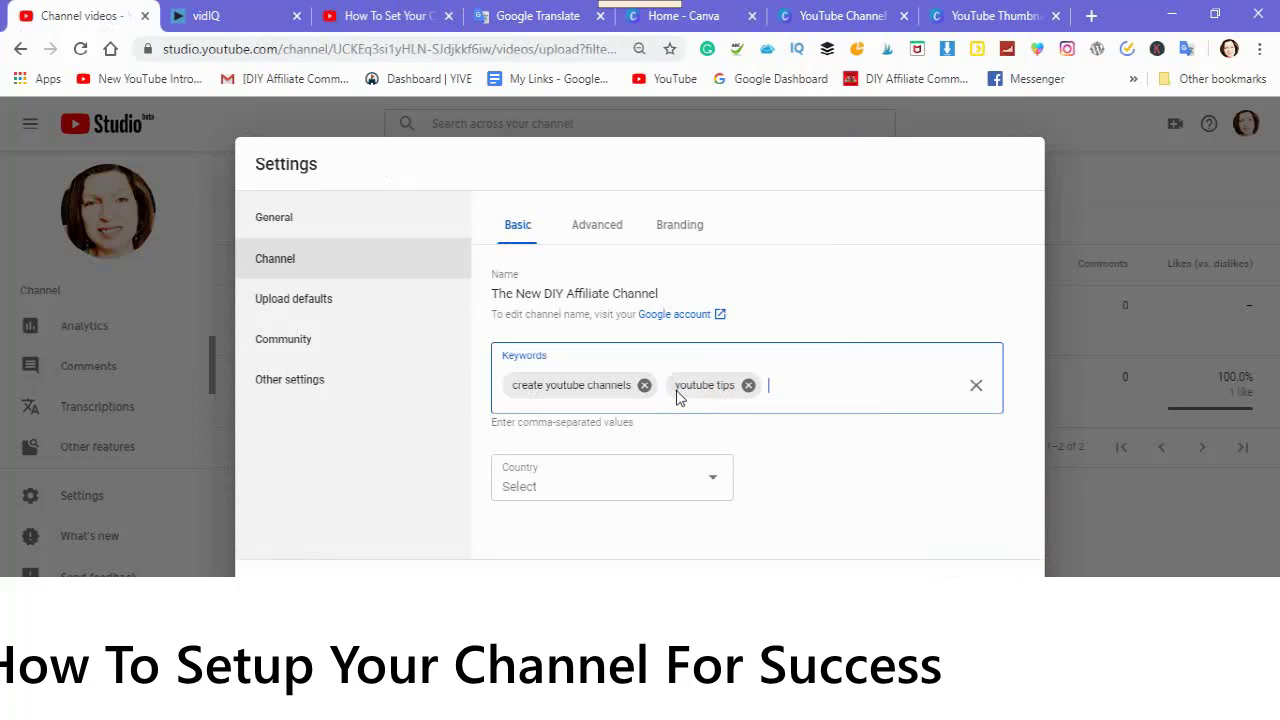
text(youtu)
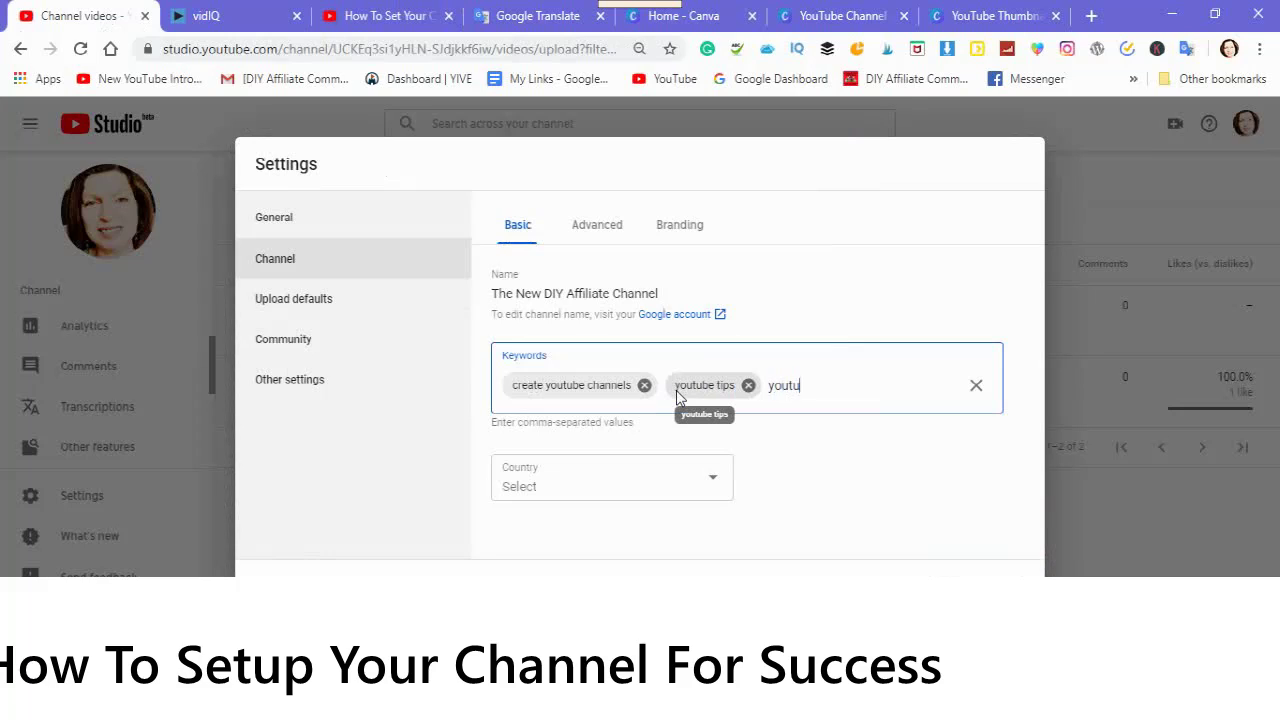
text(be views)
key(Return)
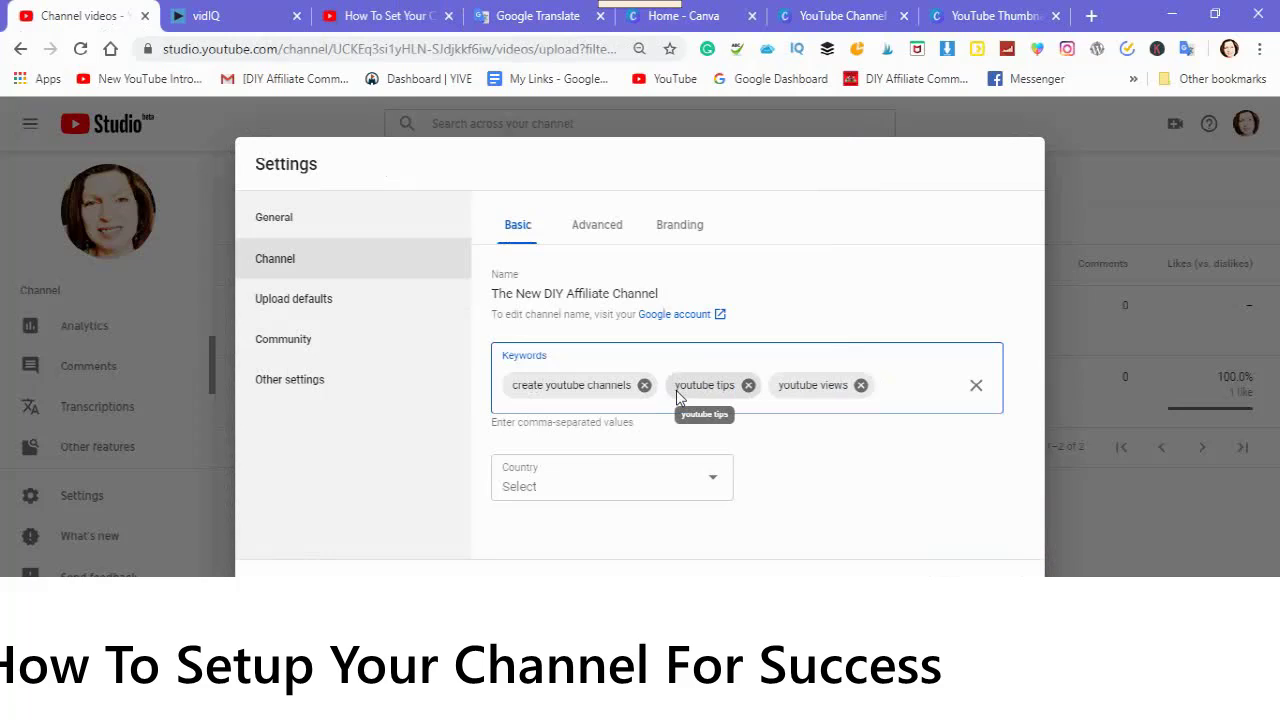
Return to the YouTube search results and examine the vidIQ keyword score, top search keywords, trending videos and the listed videos' tags
click(397, 17)
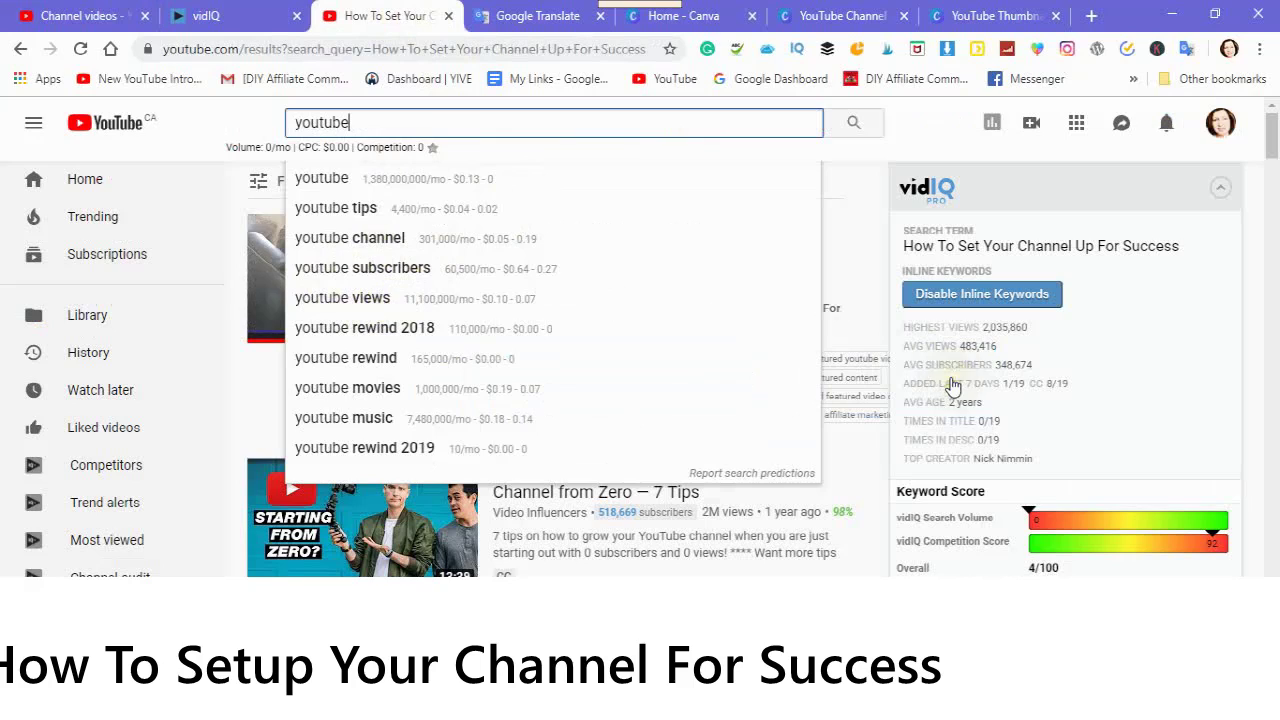
key(Escape)
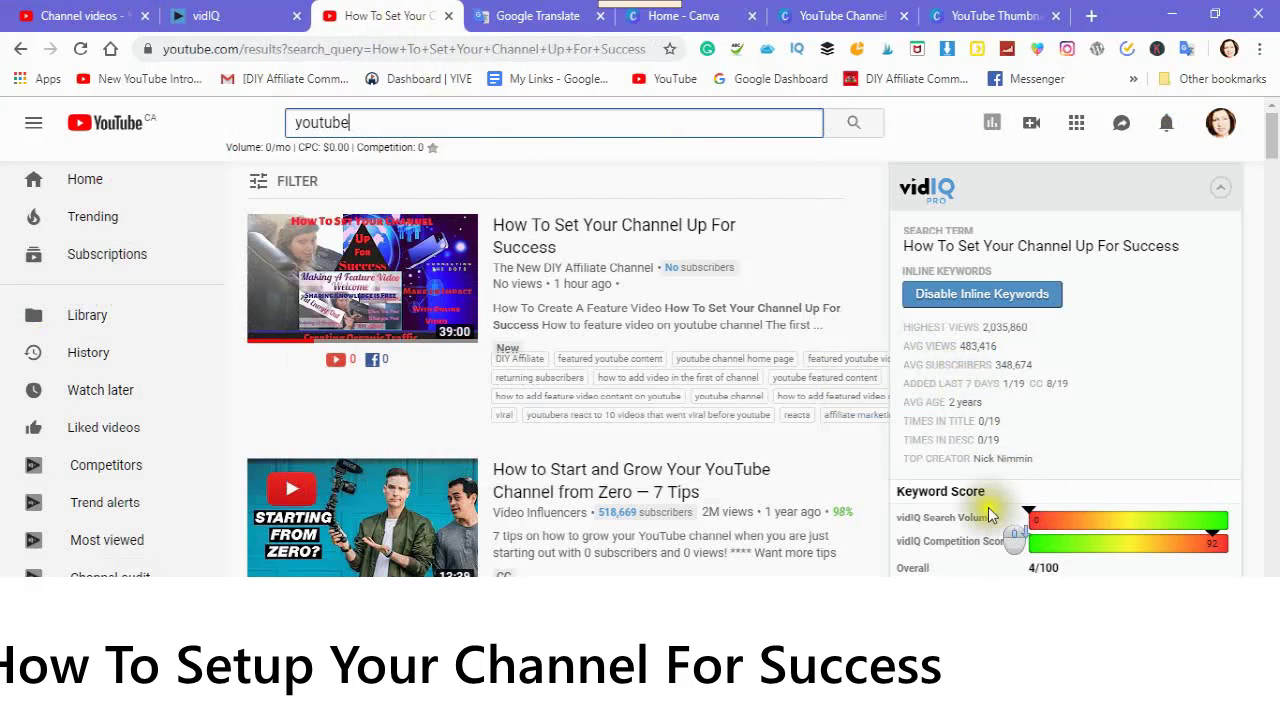
scroll(975, 548, down, 3)
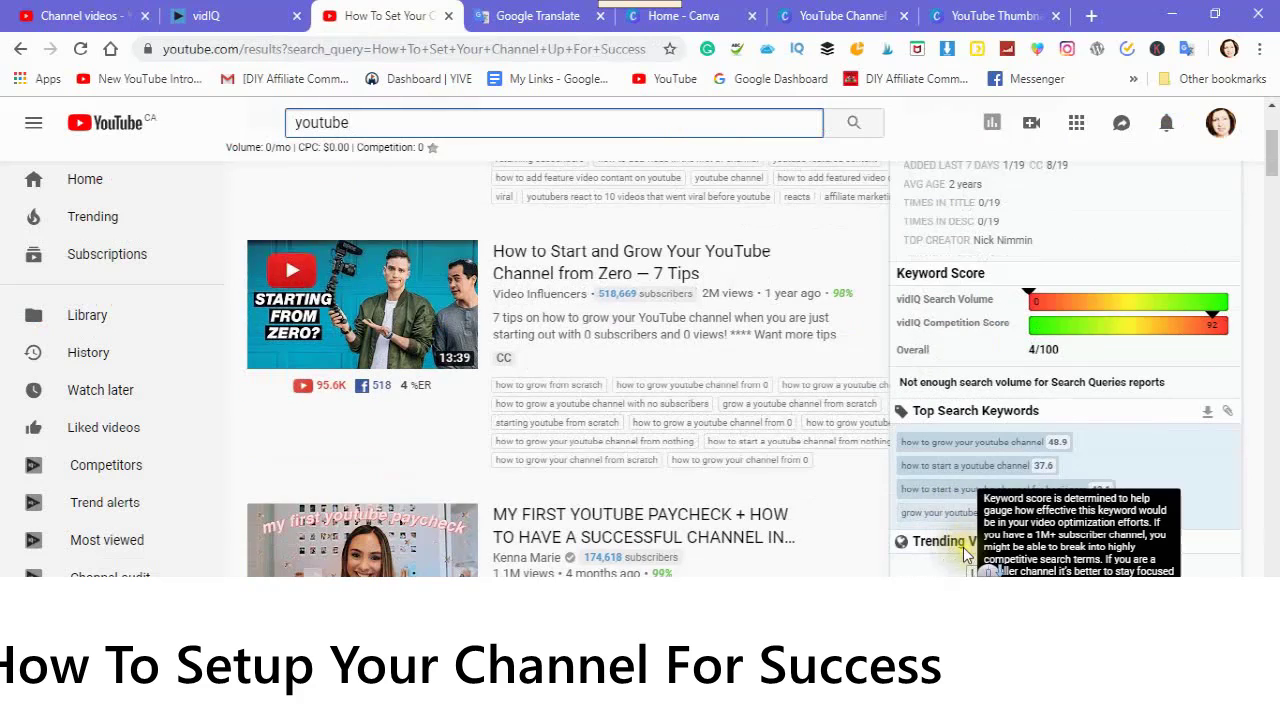
scroll(967, 555, down, 3)
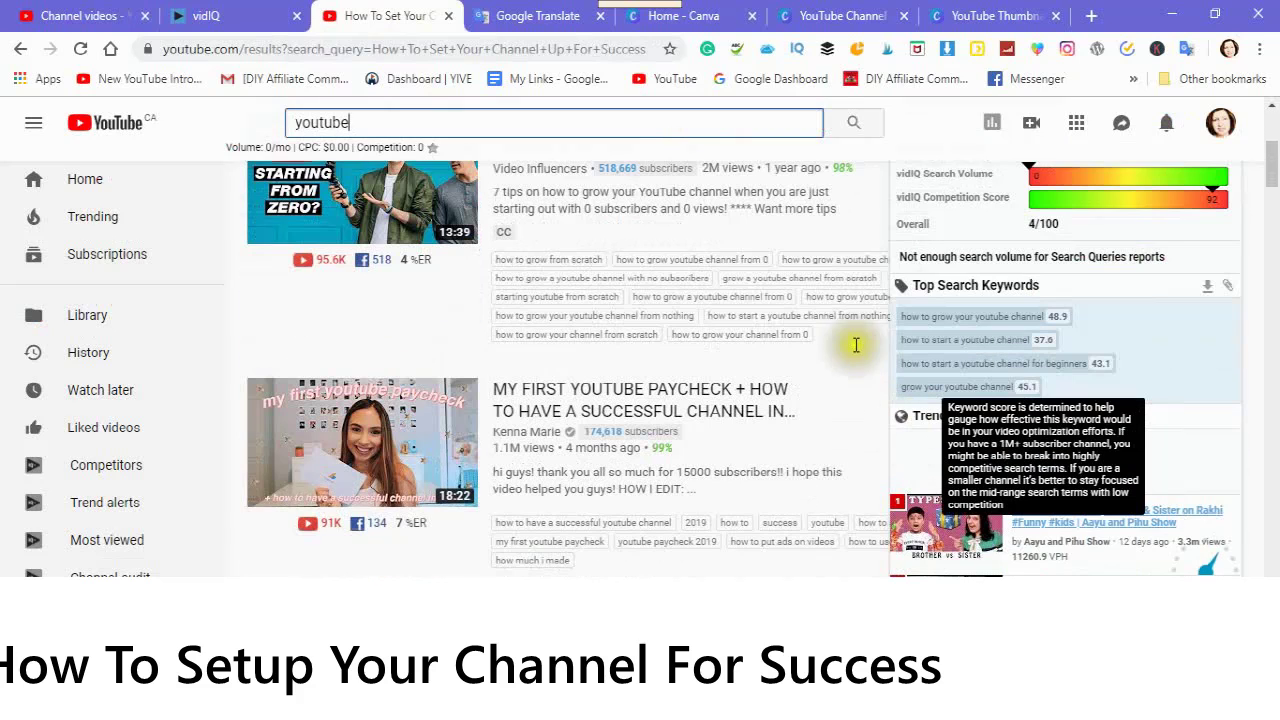
scroll(1217, 277, down, 4)
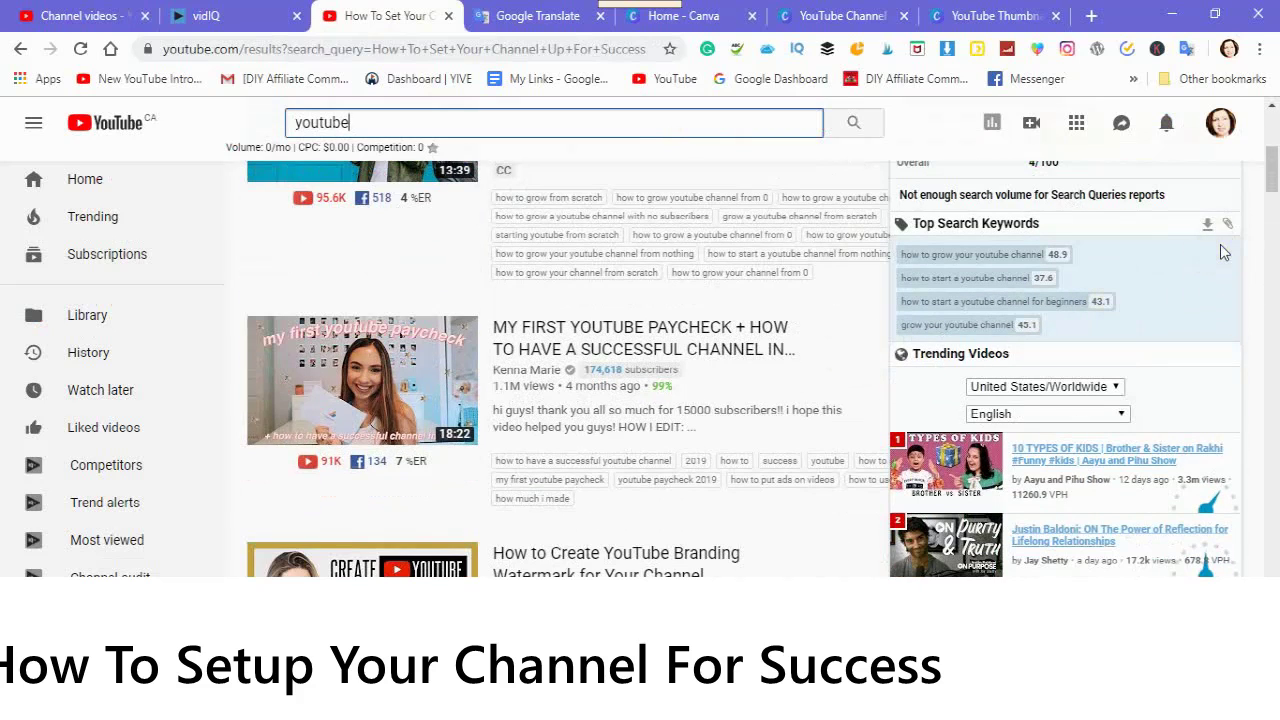
scroll(929, 311, down, 2)
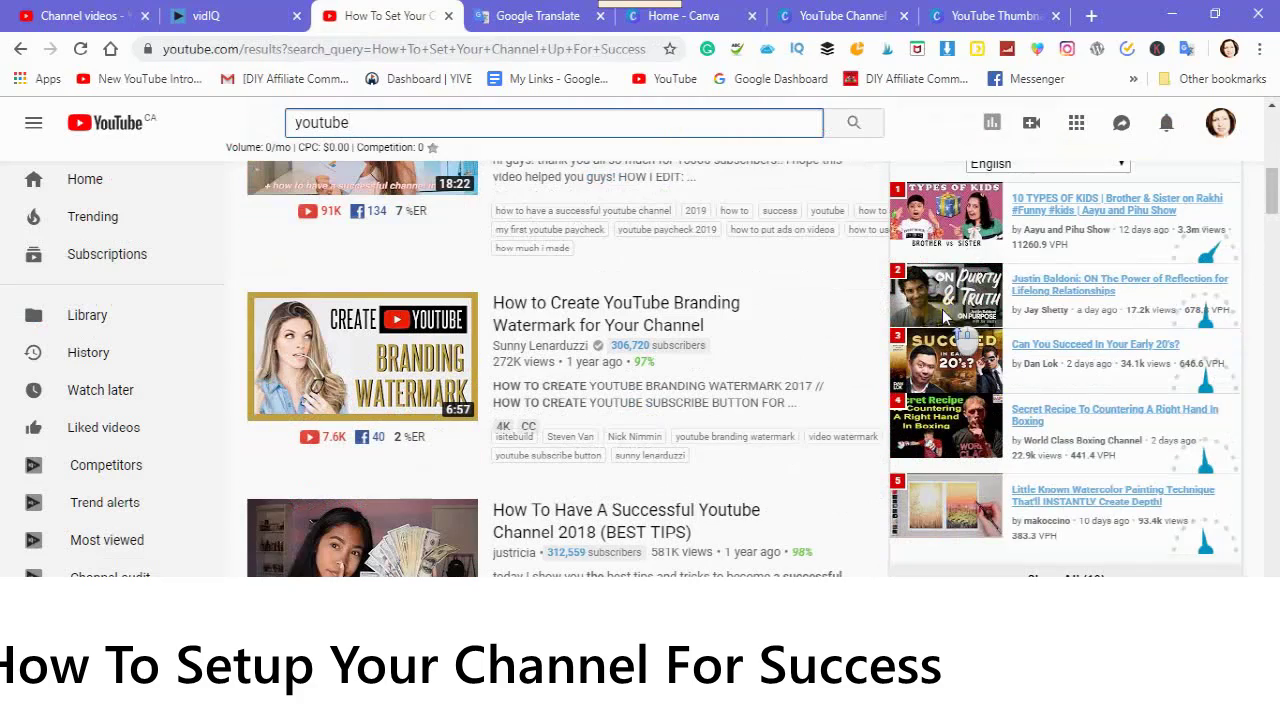
scroll(917, 315, down, 3)
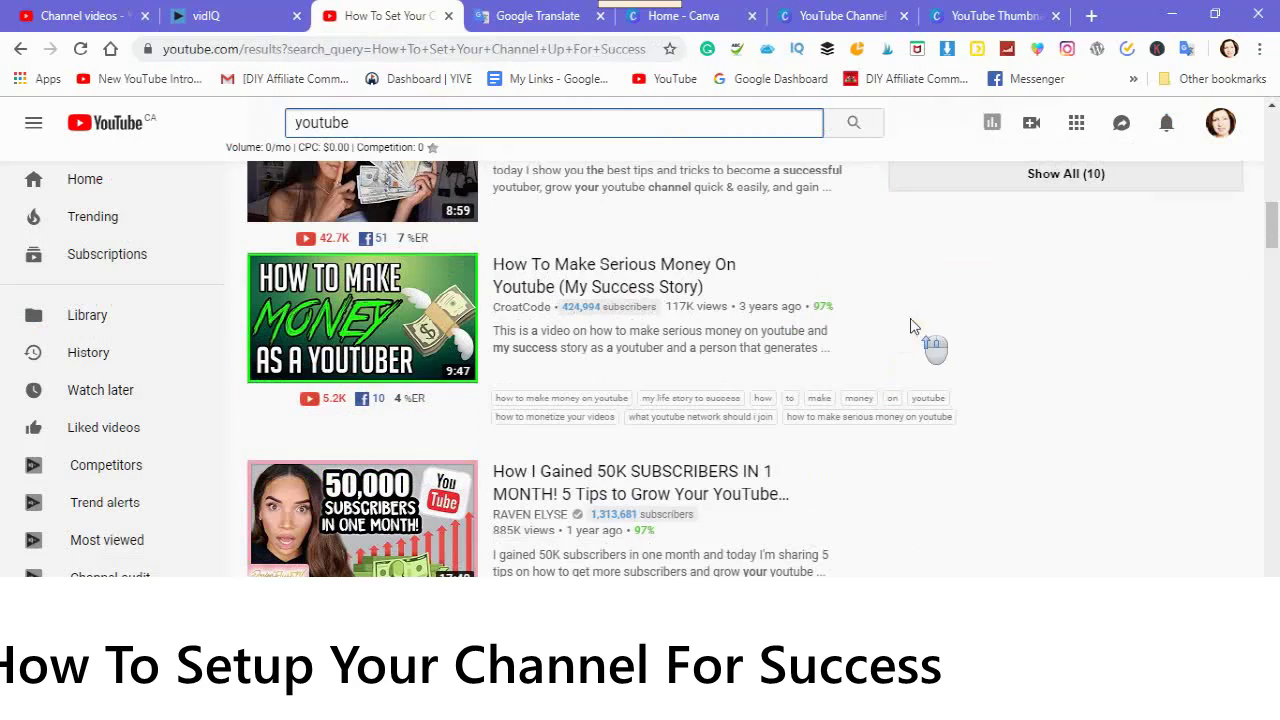
scroll(921, 284, down, 1)
scroll(923, 320, down, 1)
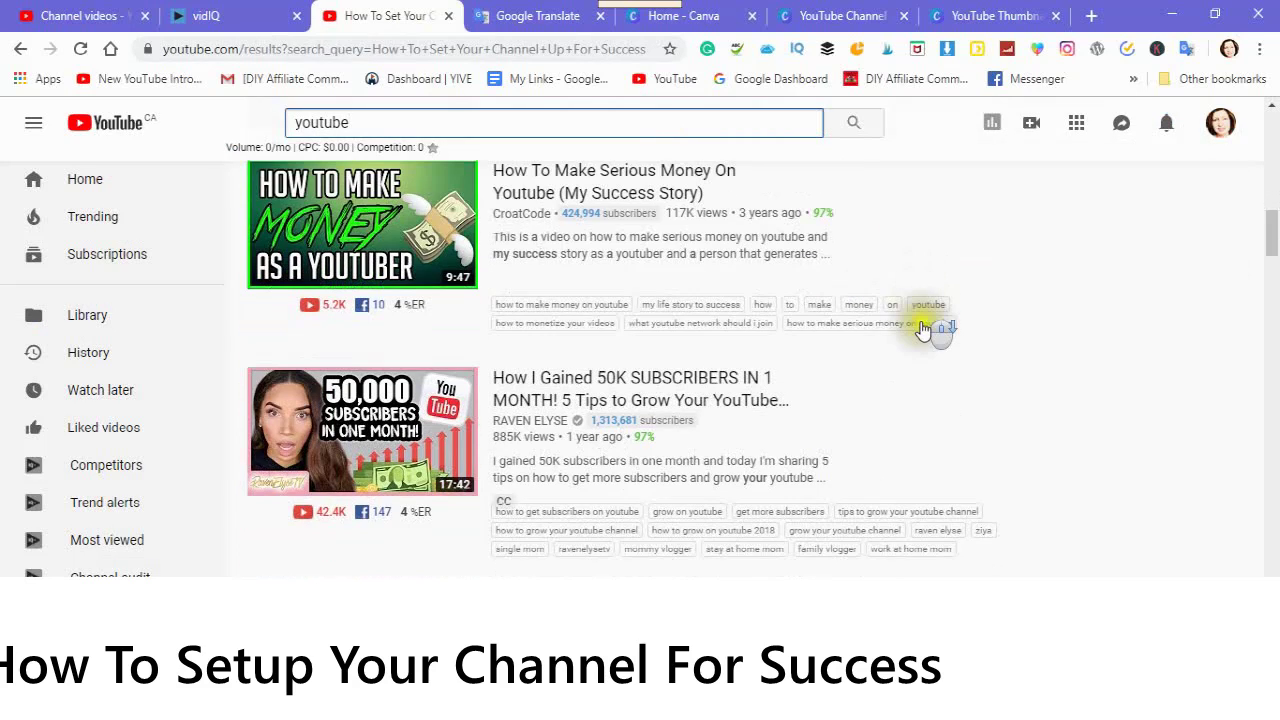
scroll(968, 374, up, 3)
scroll(968, 380, up, 5)
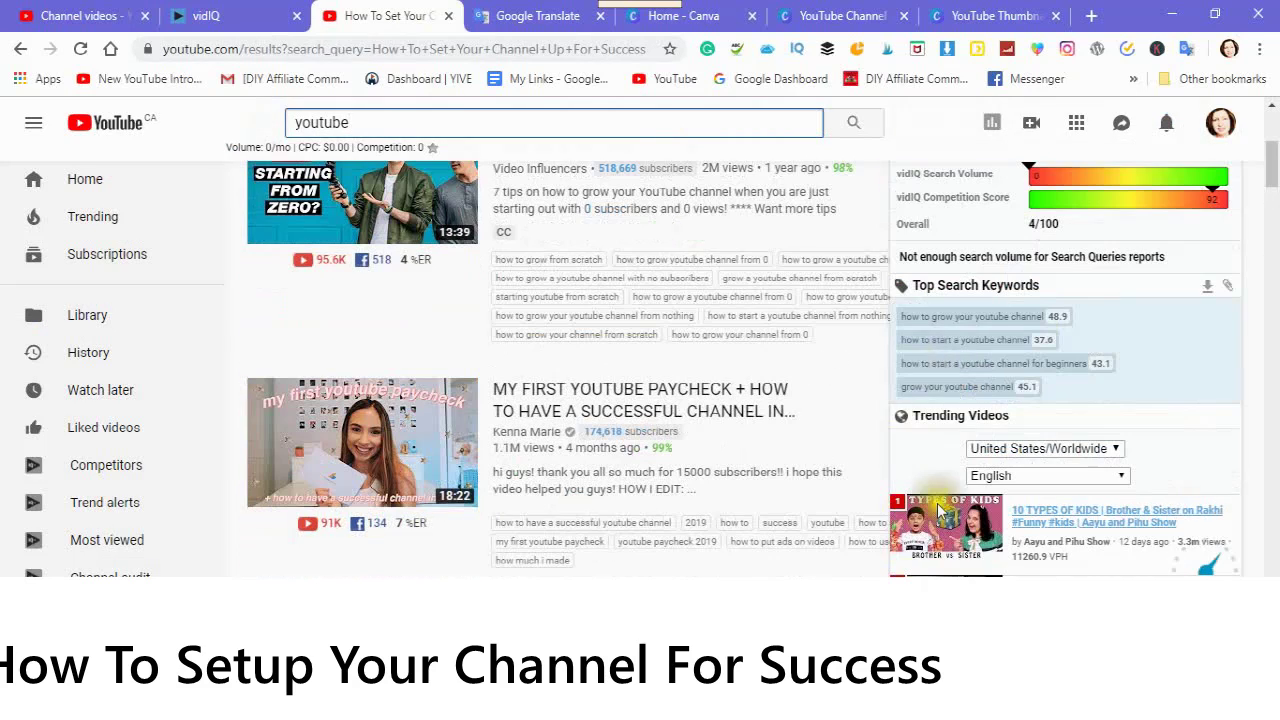
scroll(928, 452, down, 1)
scroll(915, 410, down, 2)
scroll(900, 375, up, 4)
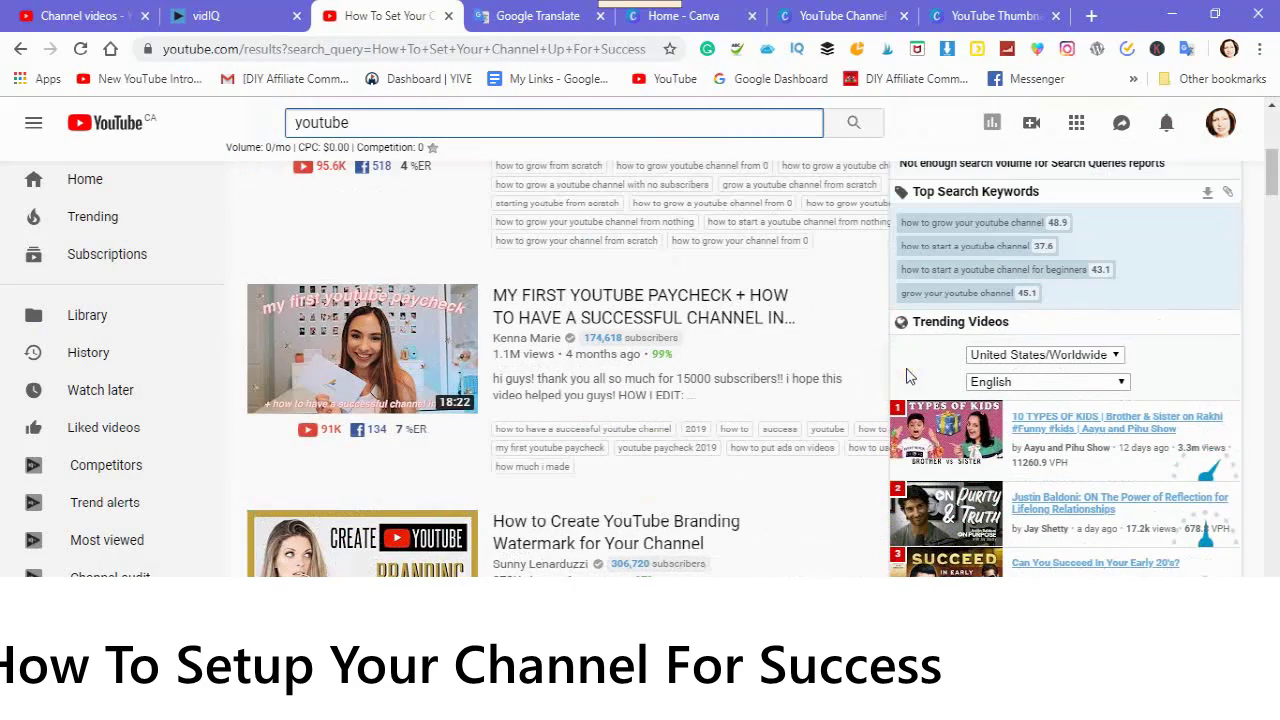
scroll(1100, 385, up, 1)
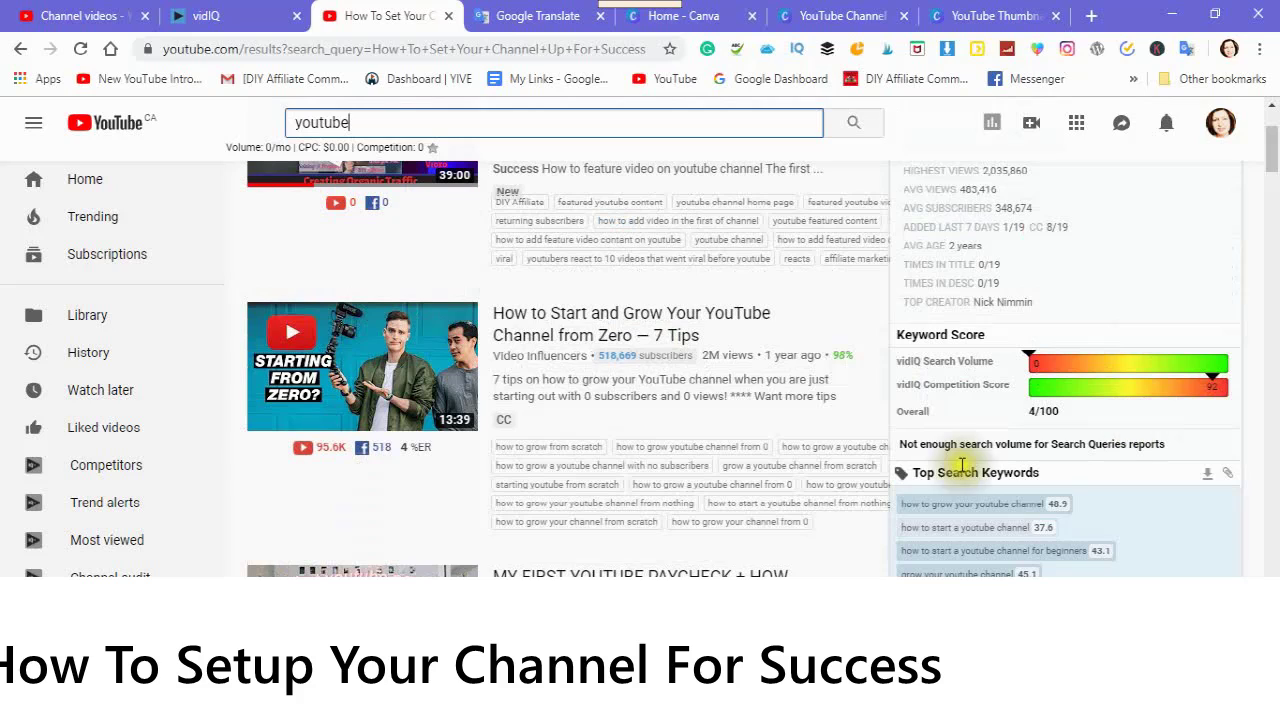
scroll(905, 430, down, 1)
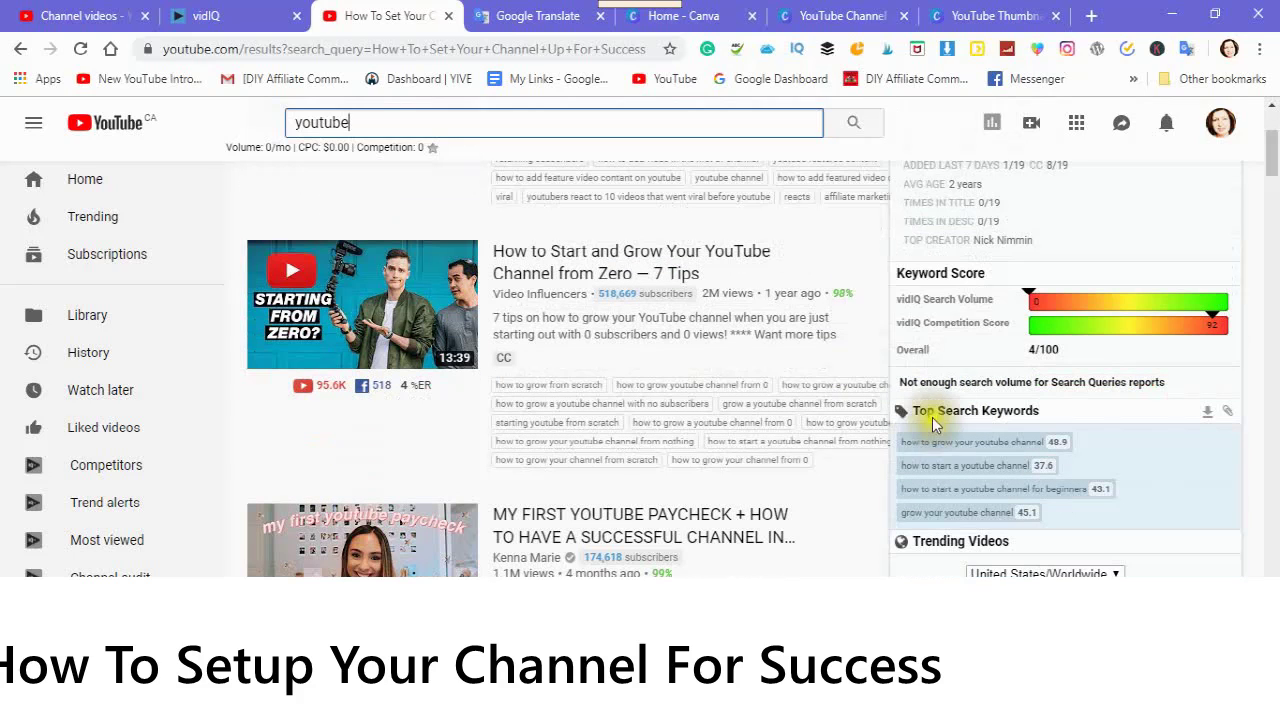
Copy vidIQ's Top Search Keywords tags and paste them into the channel keywords in YouTube Studio
click(1228, 418)
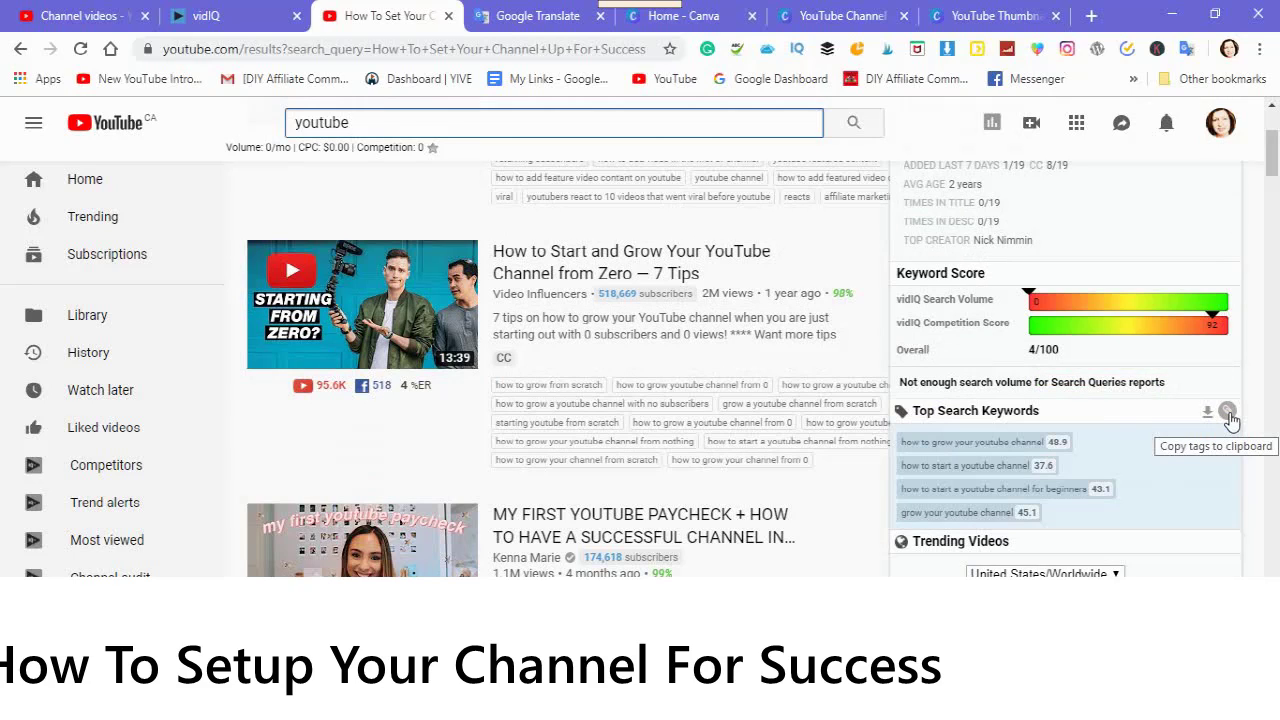
click(1229, 416)
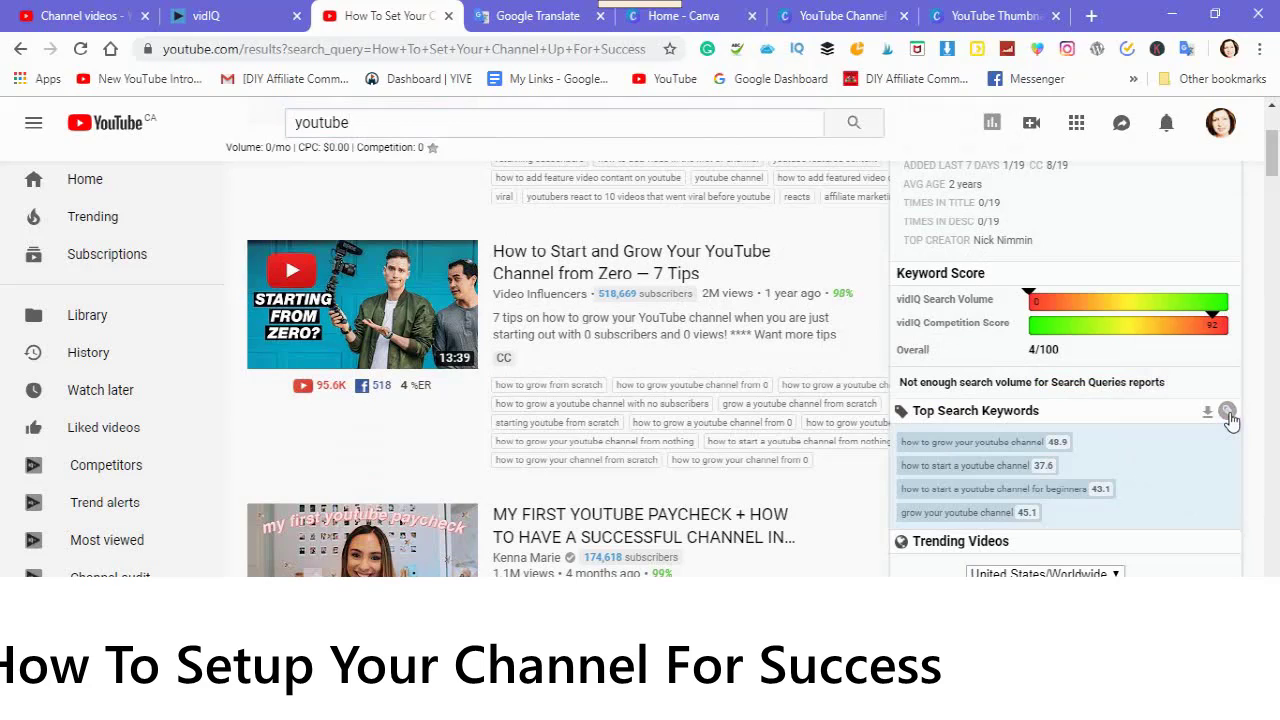
click(97, 17)
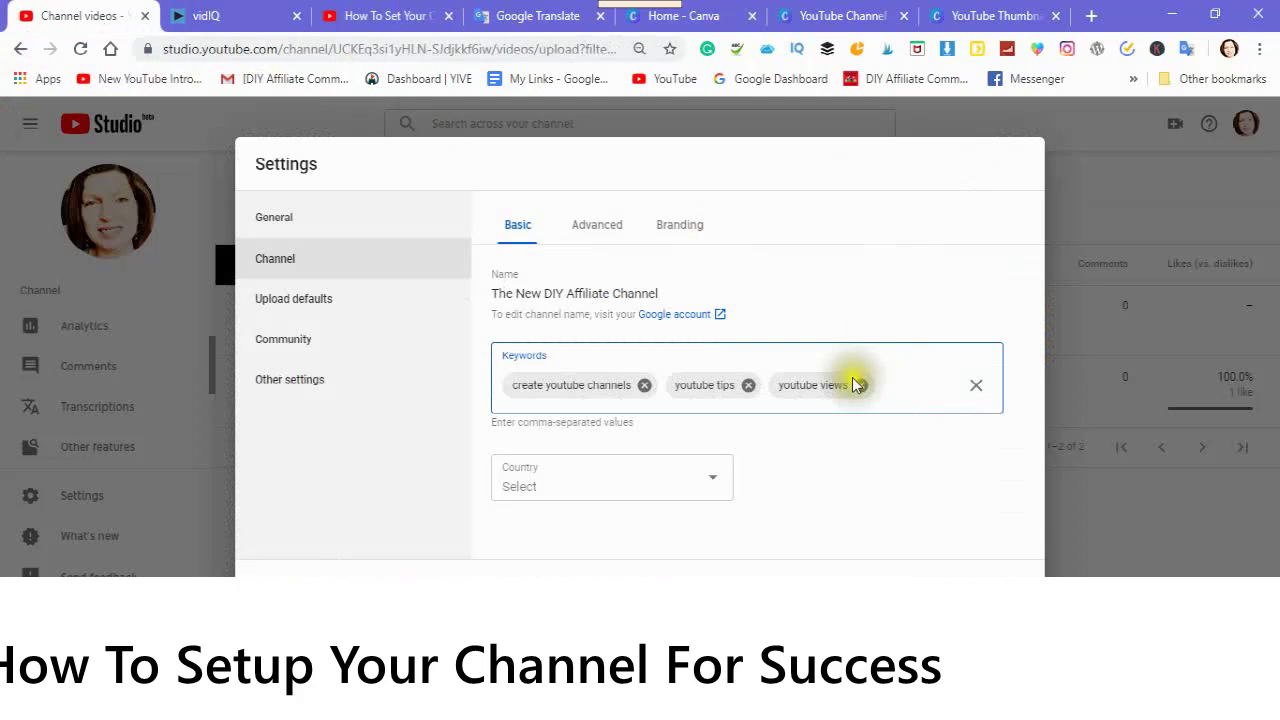
click(886, 386)
right_click(889, 388)
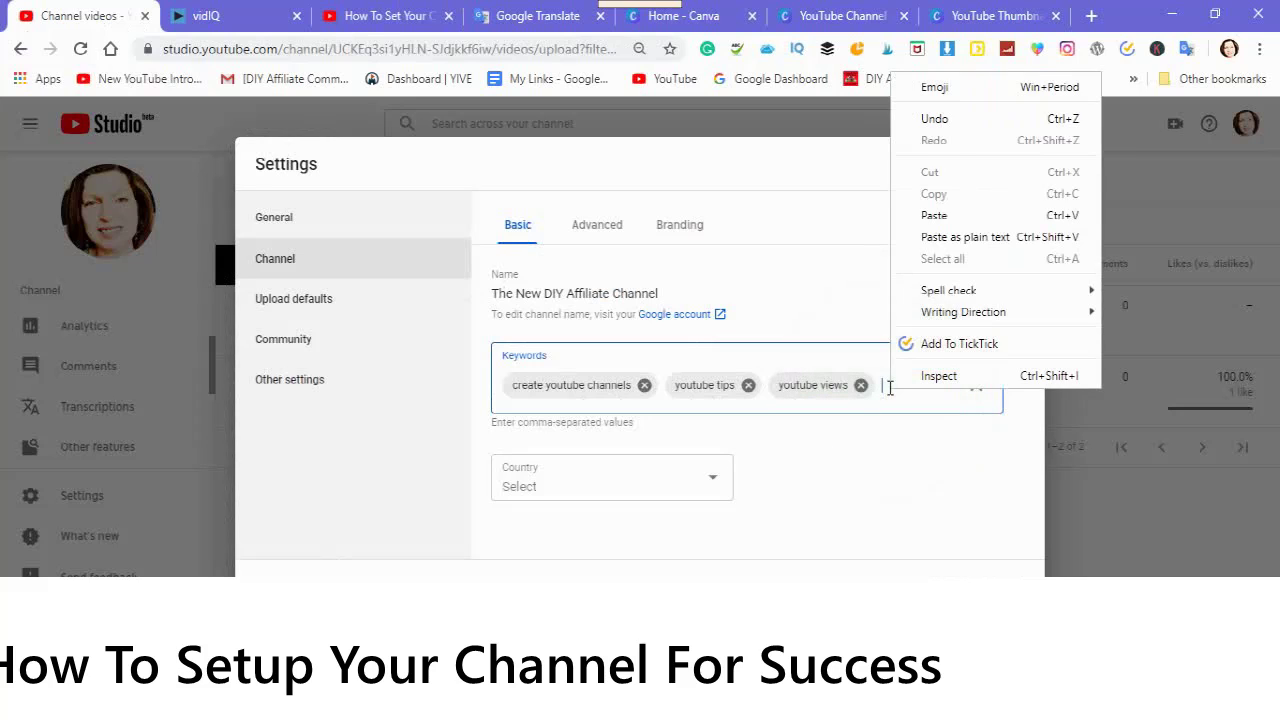
click(932, 220)
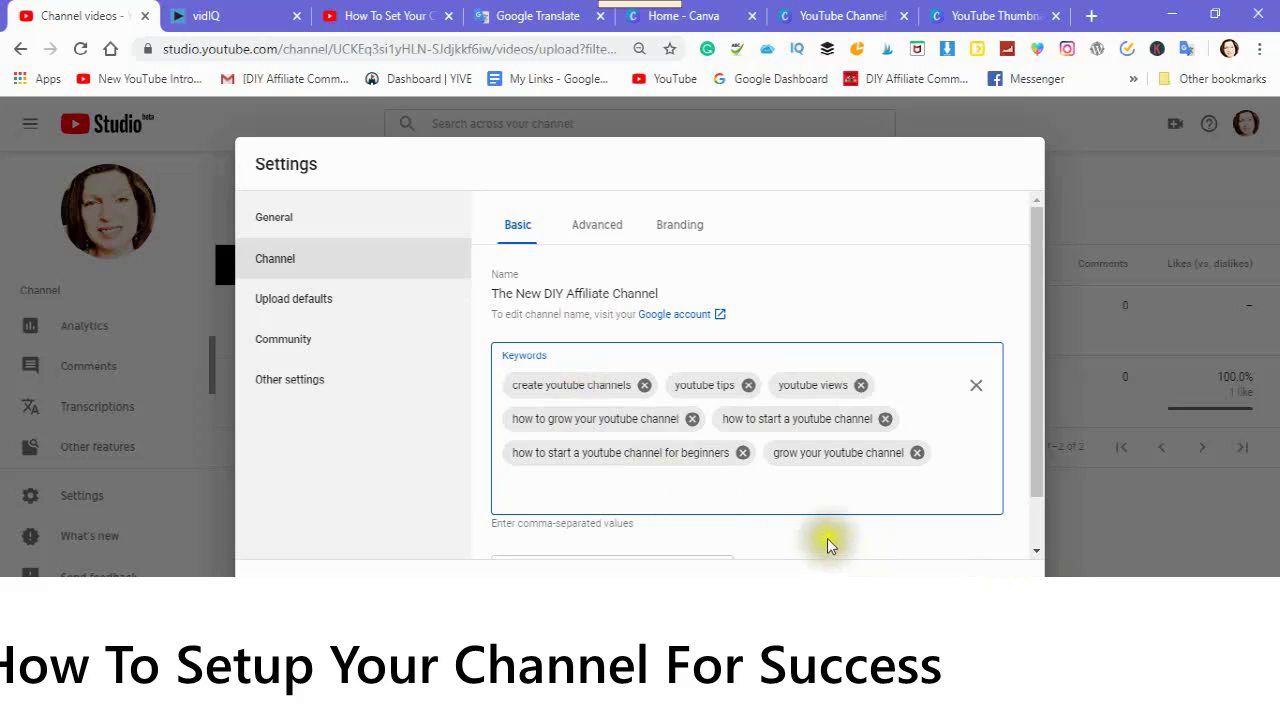
Set the channel's country to Canada
scroll(806, 480, down, 1)
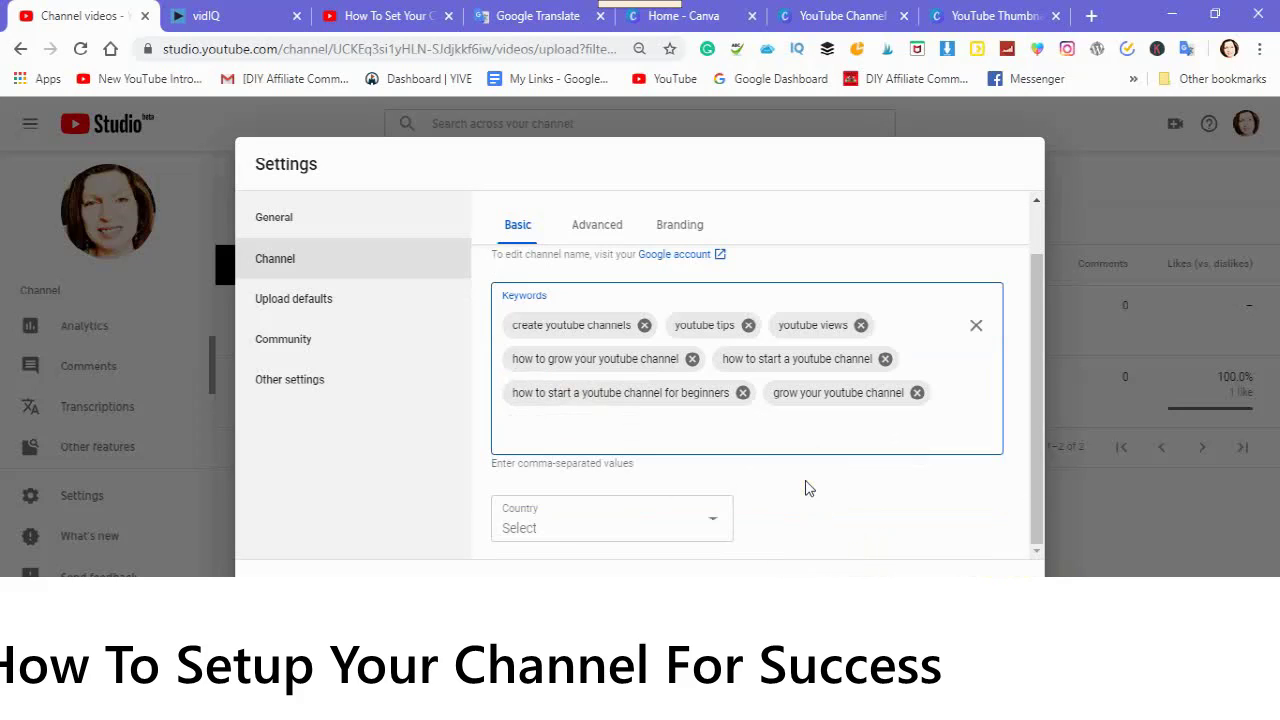
click(713, 522)
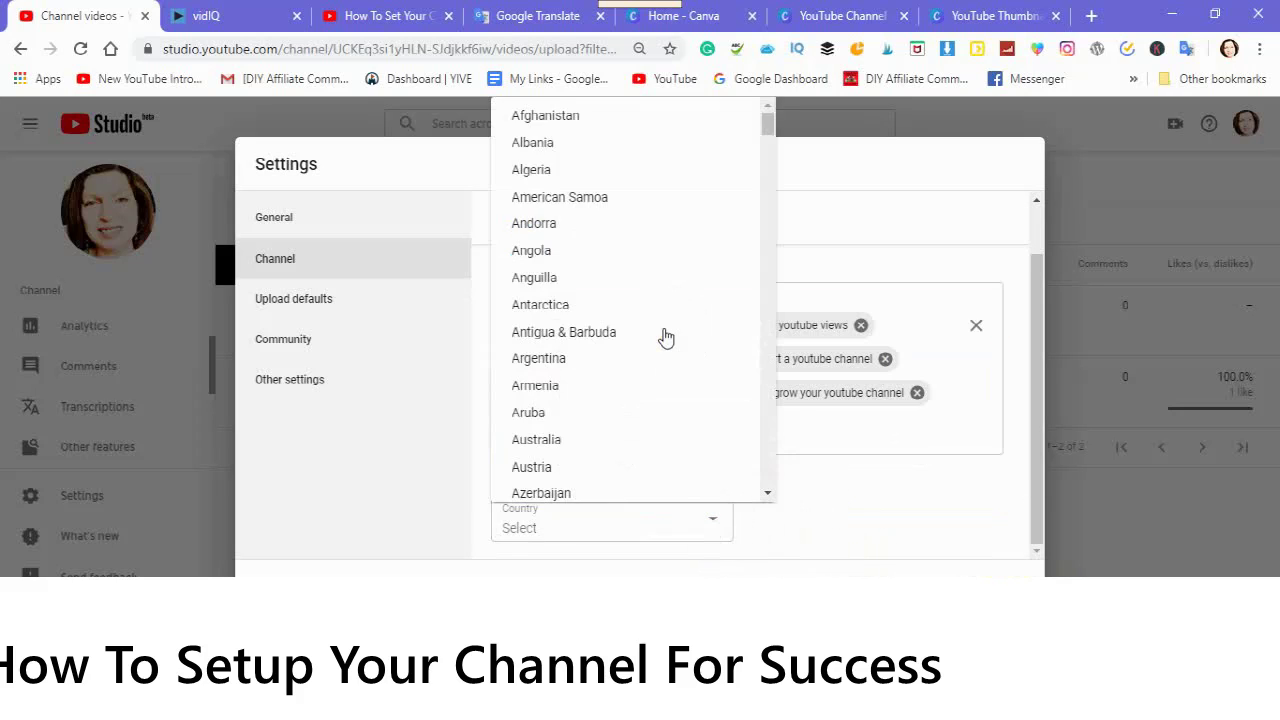
key(Escape)
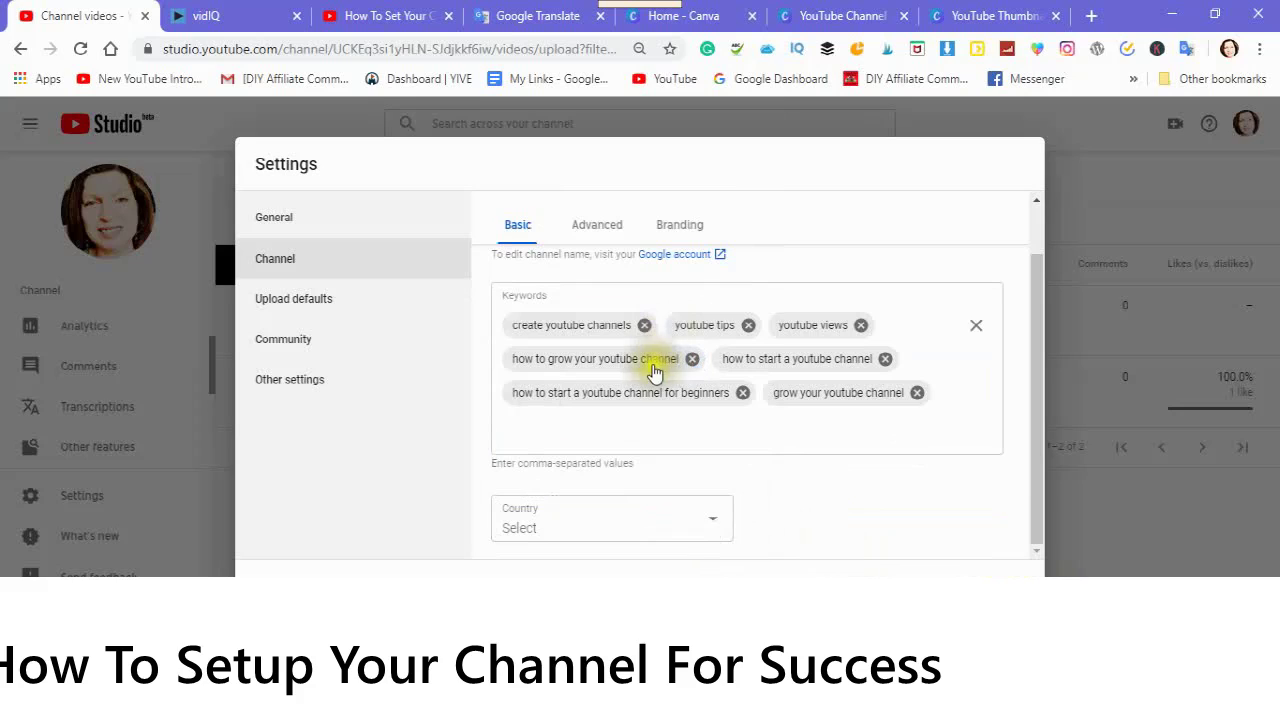
click(713, 522)
scroll(640, 403, down, 10)
scroll(649, 291, up, 1)
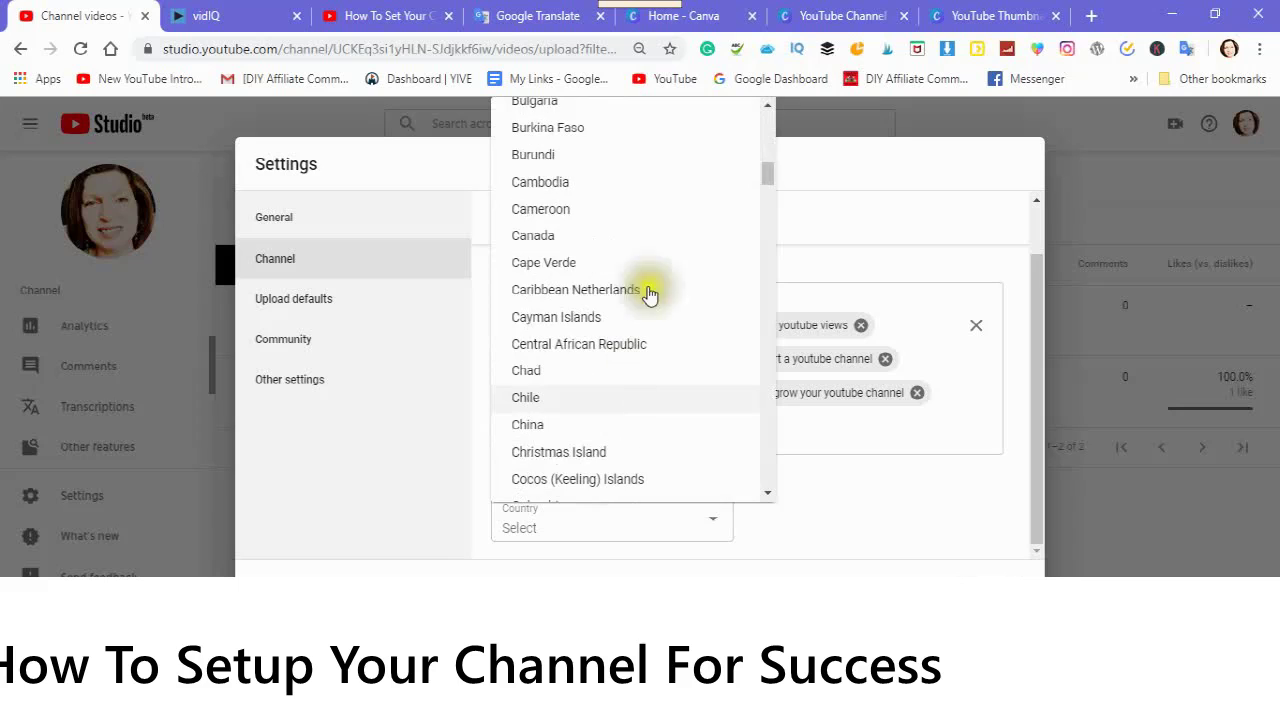
click(533, 238)
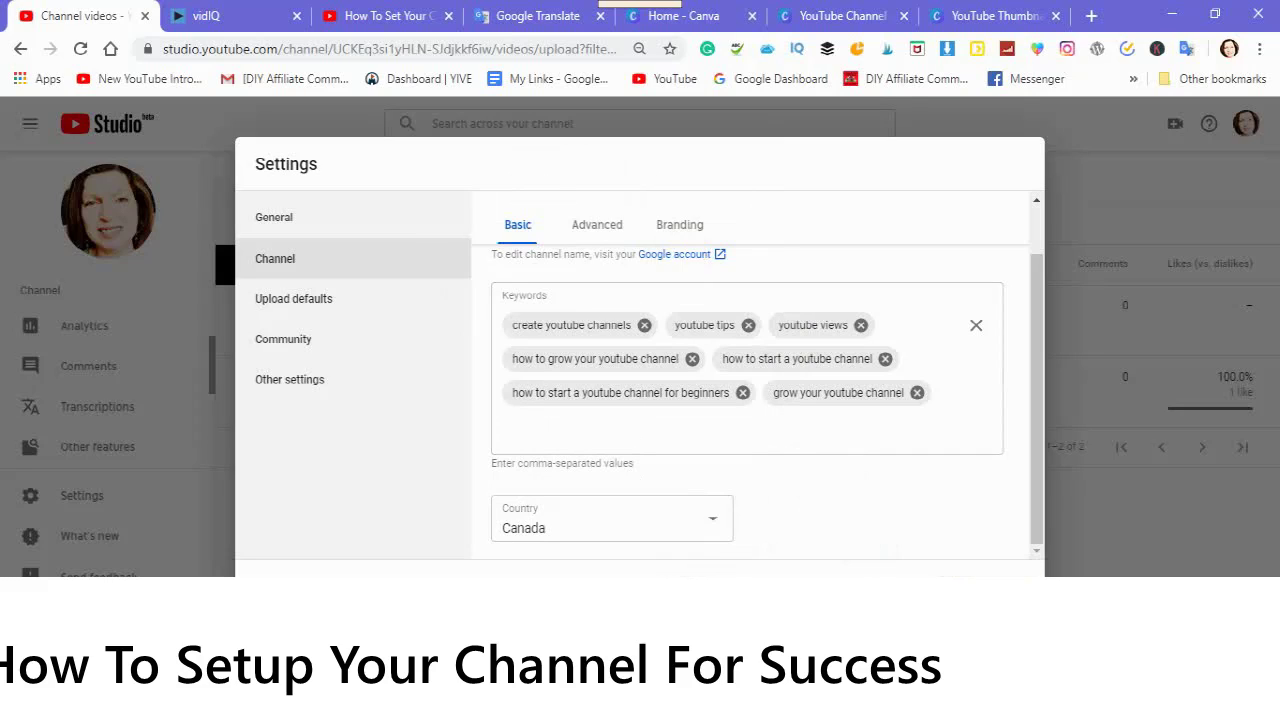
Save the keyword and country settings, reopen the channel settings and view their advanced options
click(1000, 595)
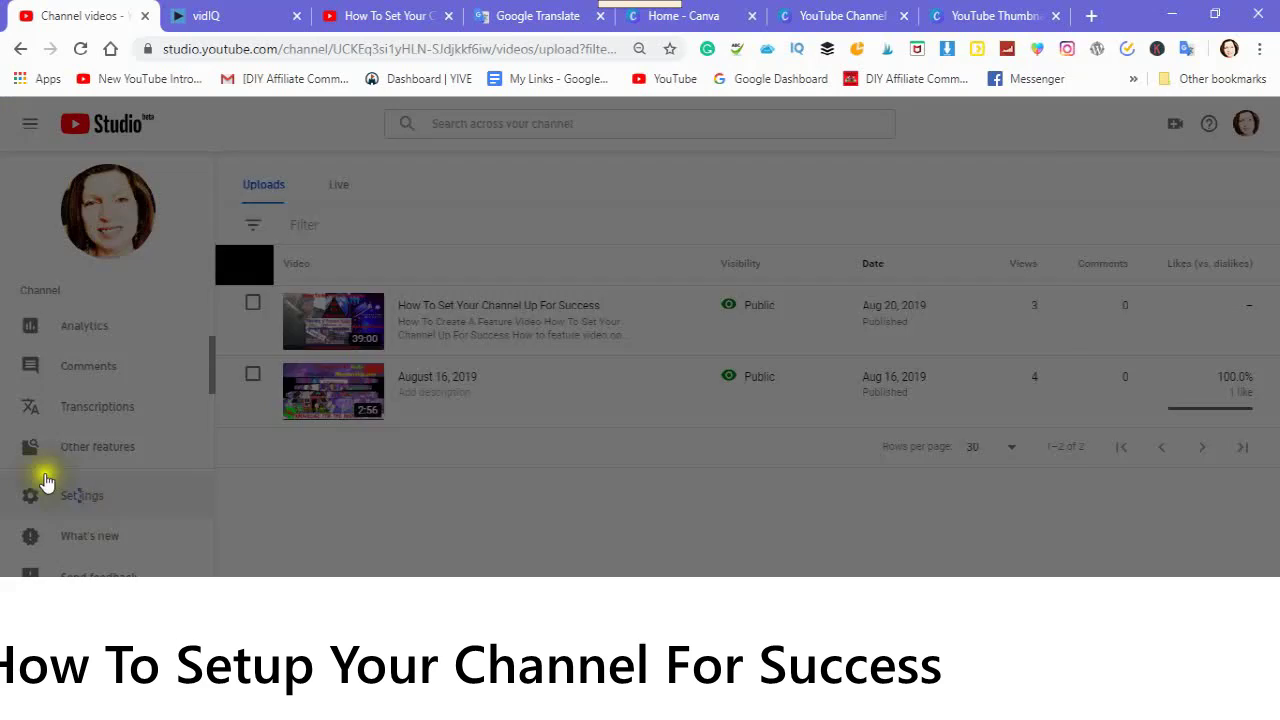
click(84, 500)
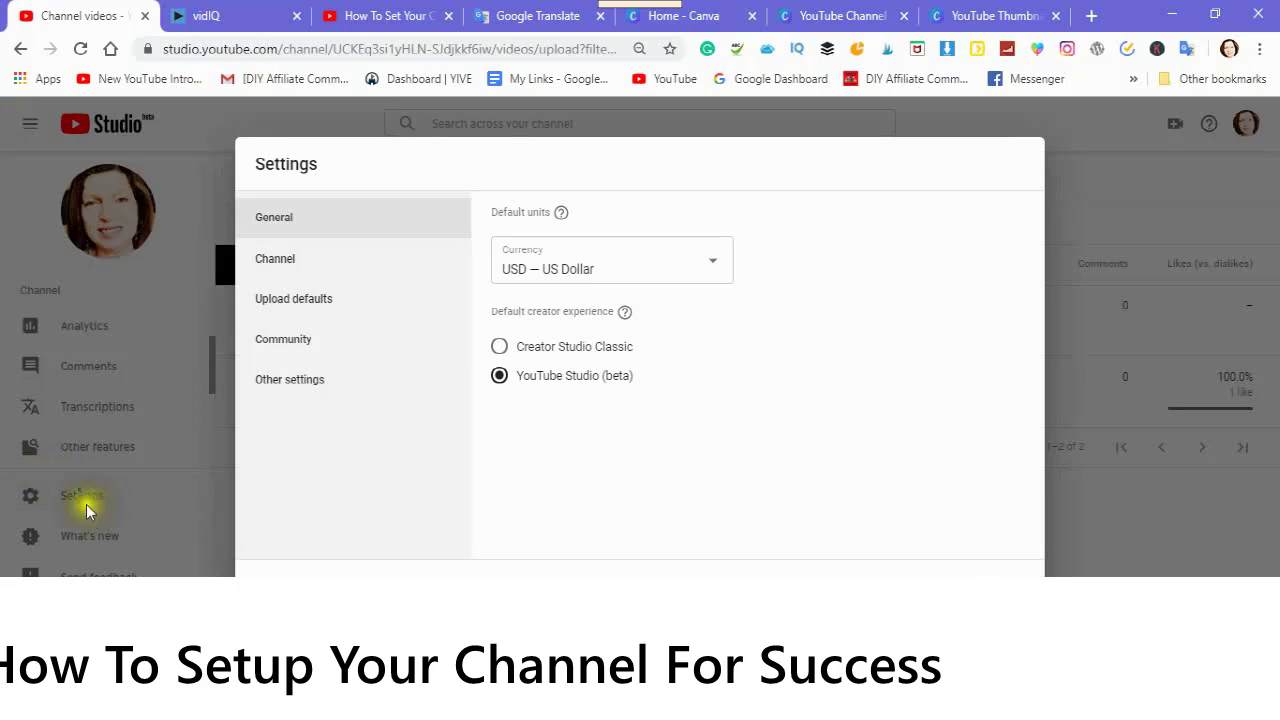
click(265, 262)
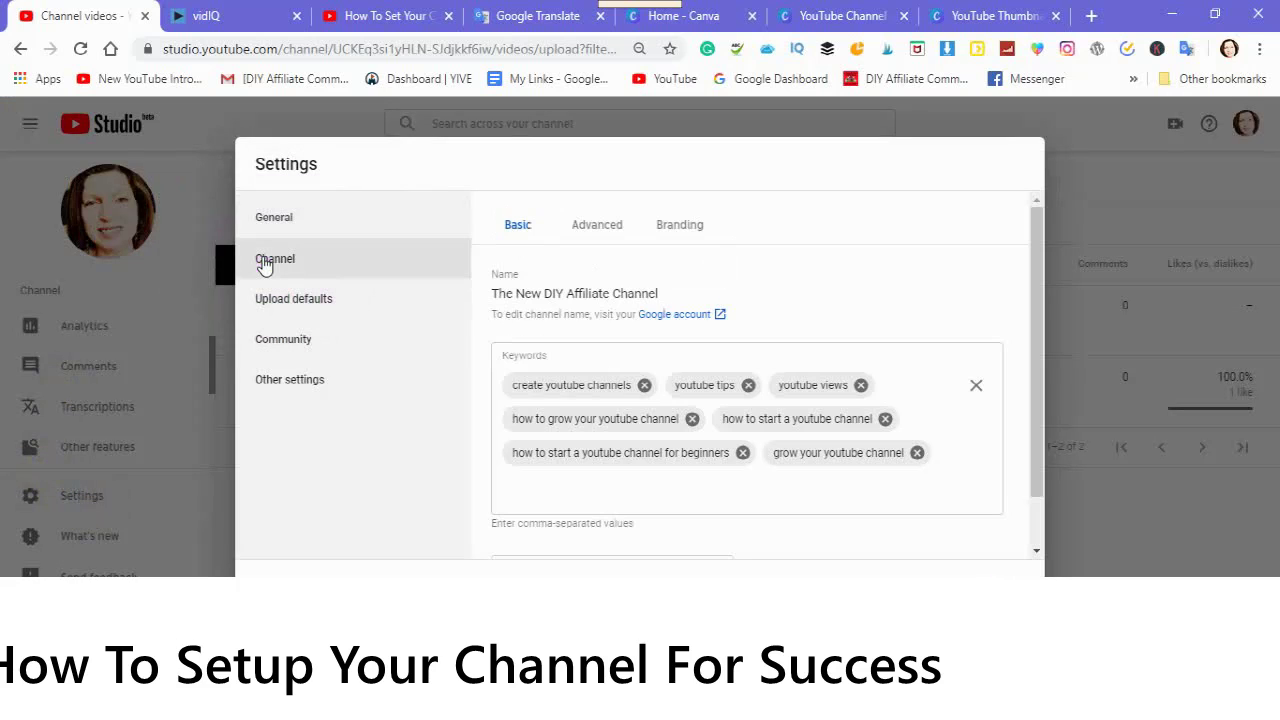
click(600, 234)
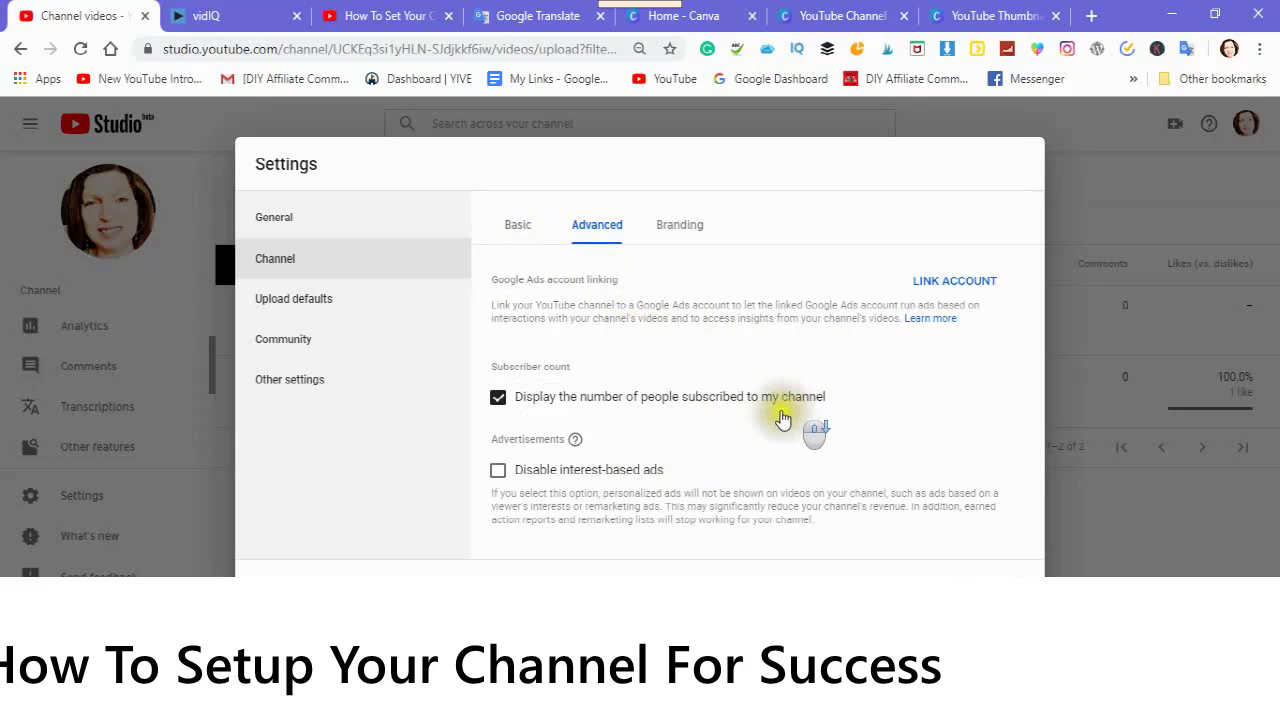
Add the "Subscribe" image from the desktop's branding folder as the channel's video watermark and save the settings
click(682, 236)
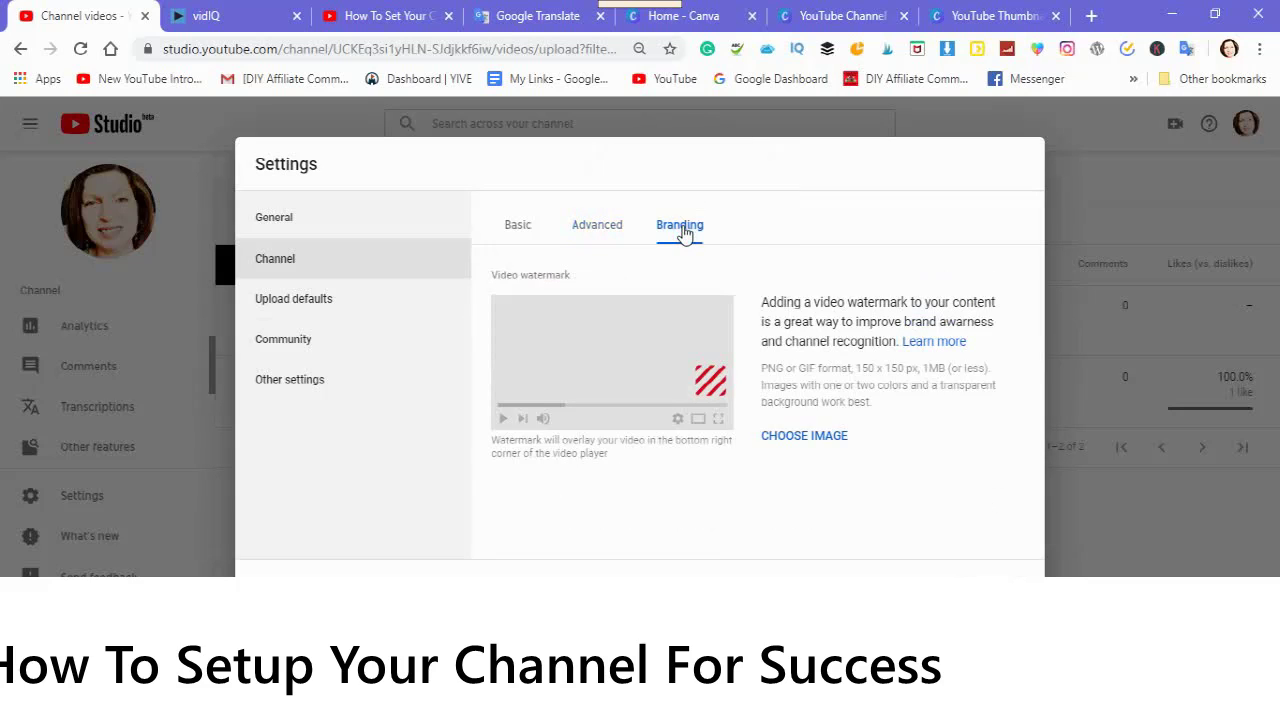
click(799, 441)
click(797, 444)
click(795, 444)
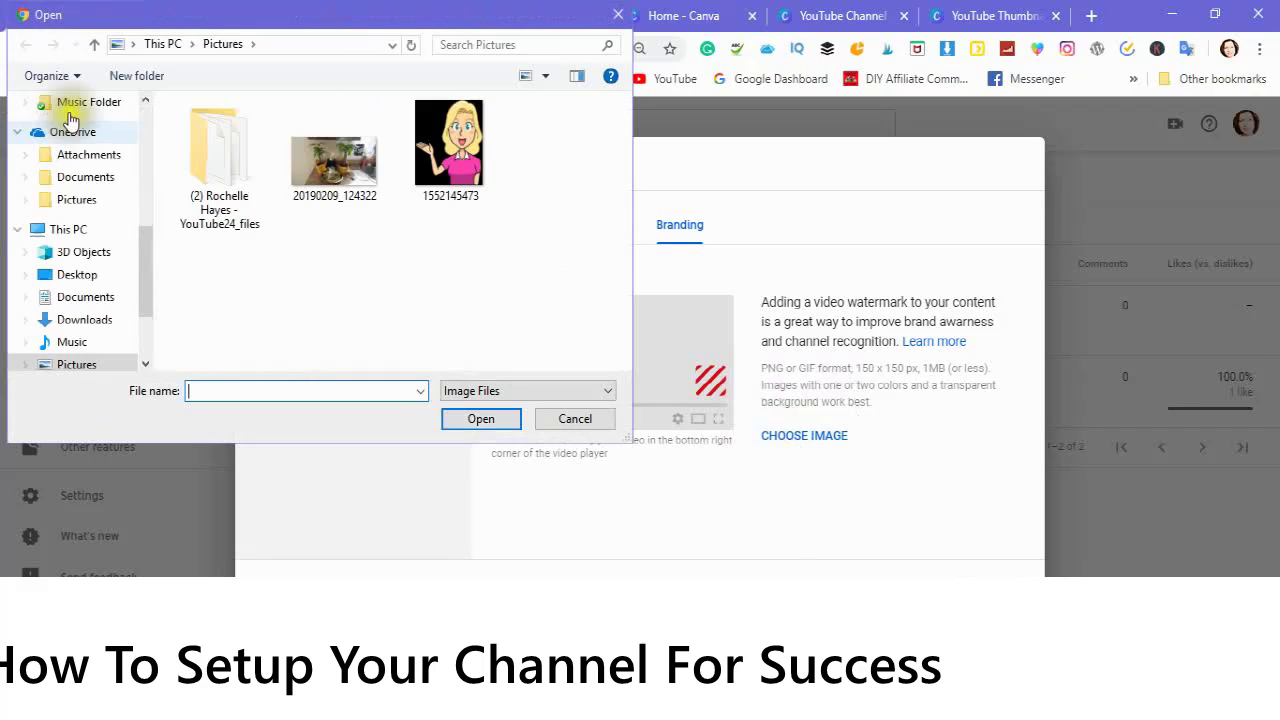
click(130, 100)
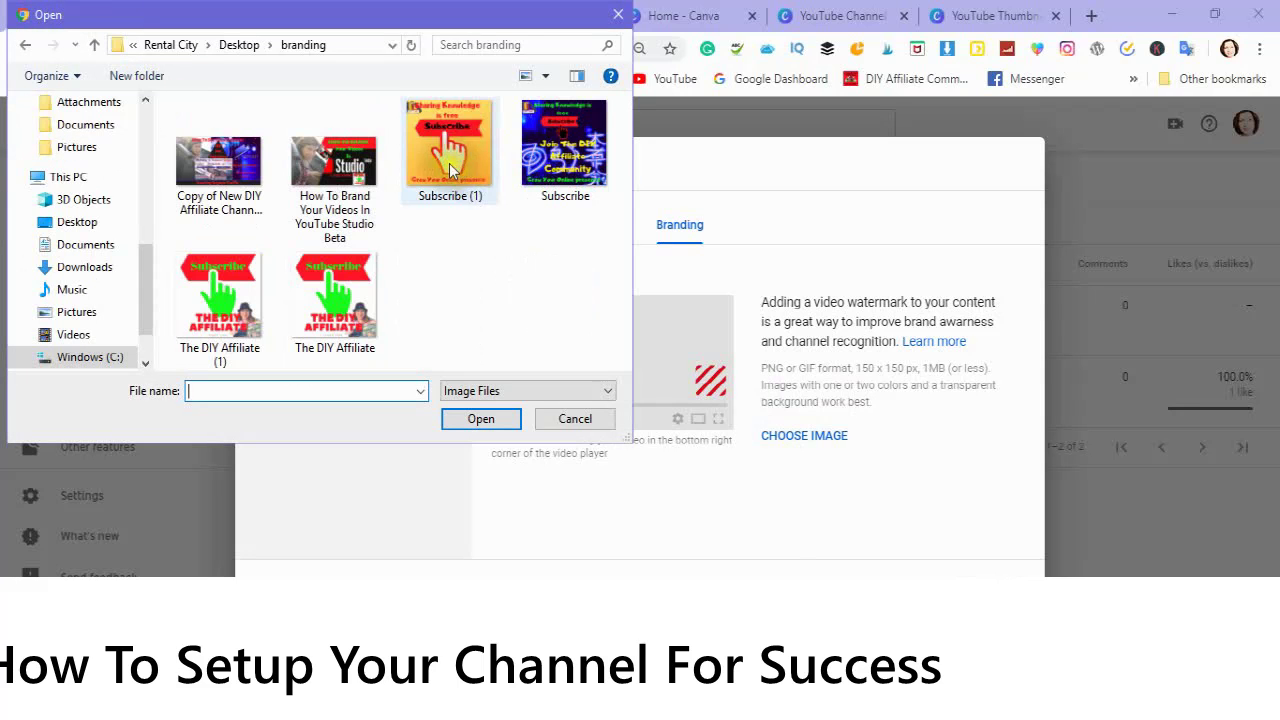
click(572, 160)
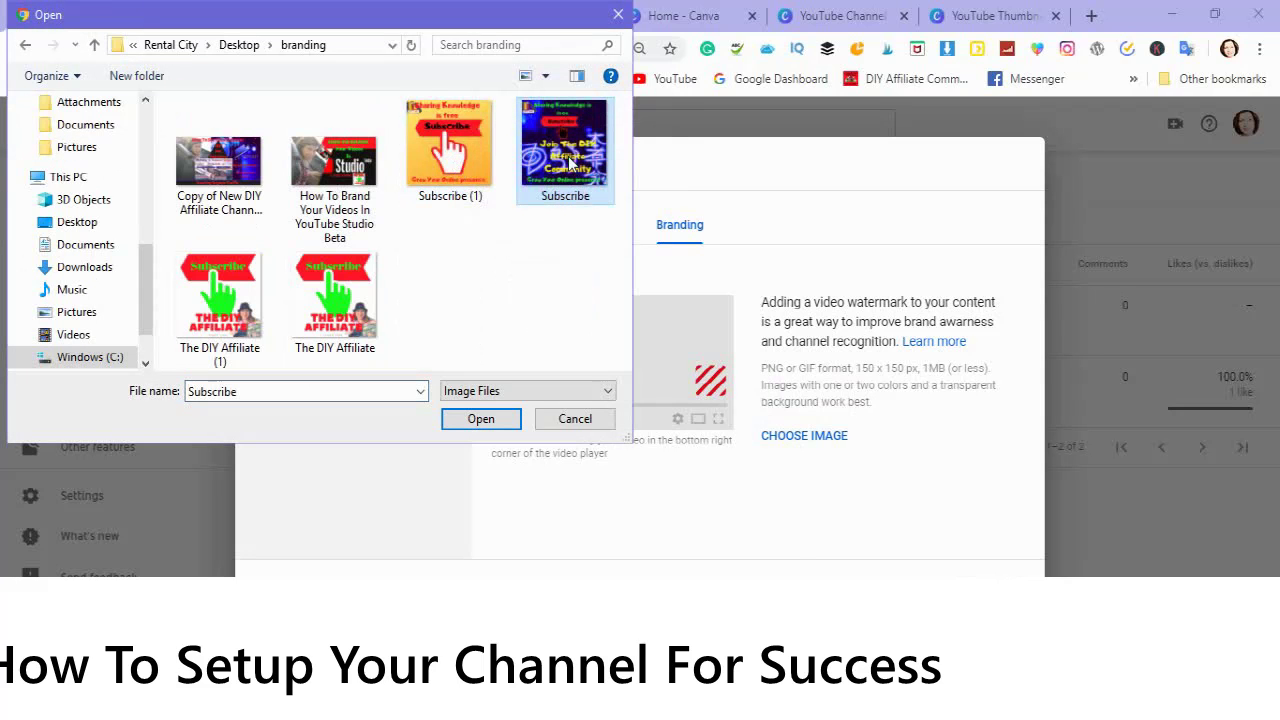
click(483, 418)
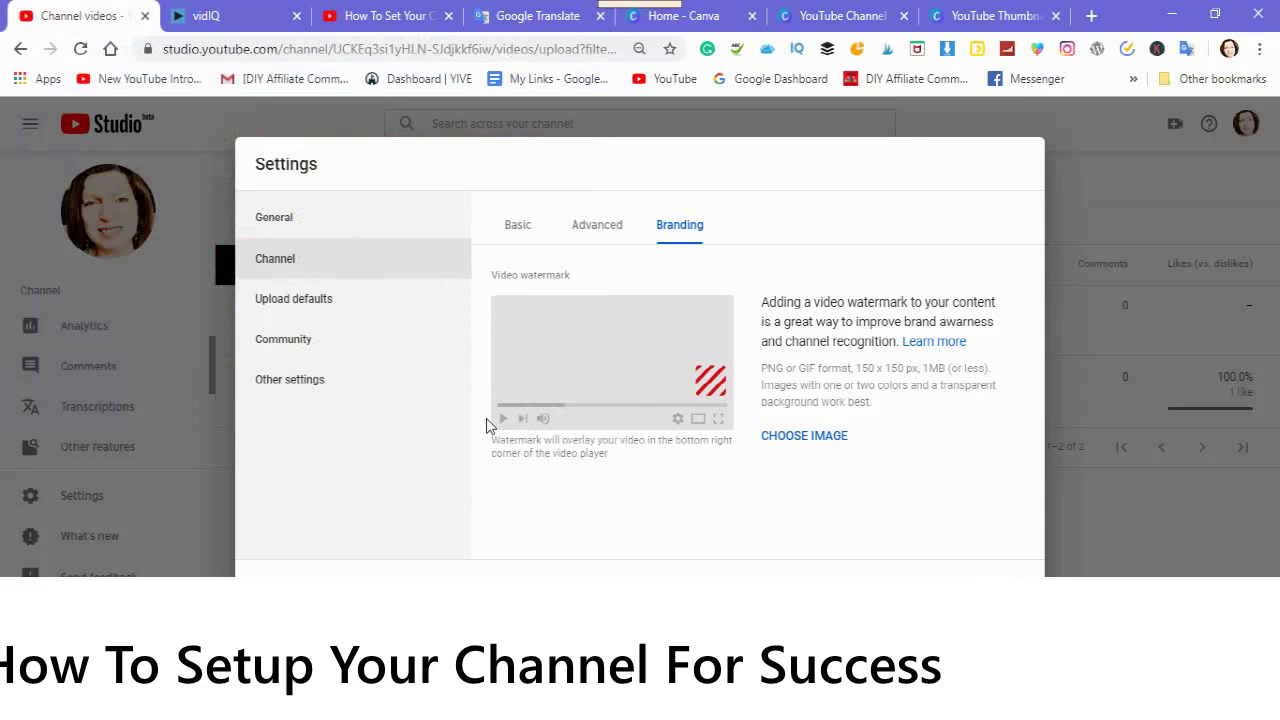
click(1005, 560)
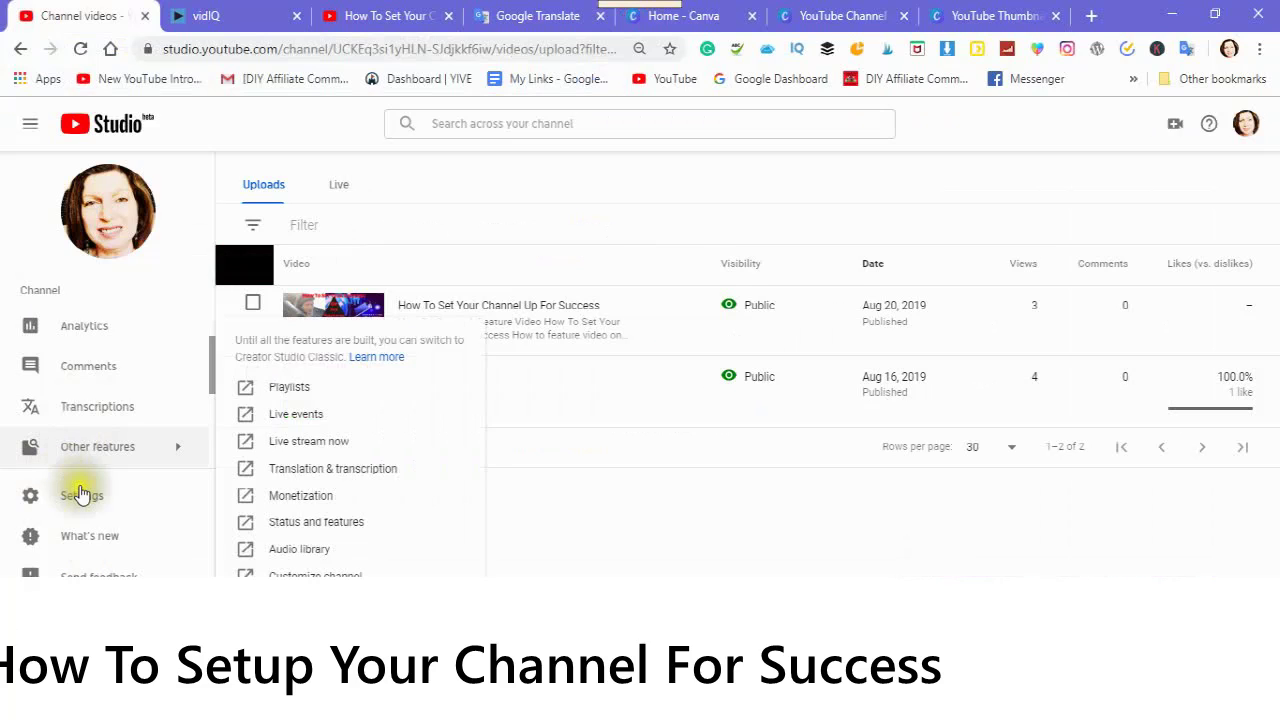
Set the video watermark's display time to the entire video and save the channel settings
click(81, 500)
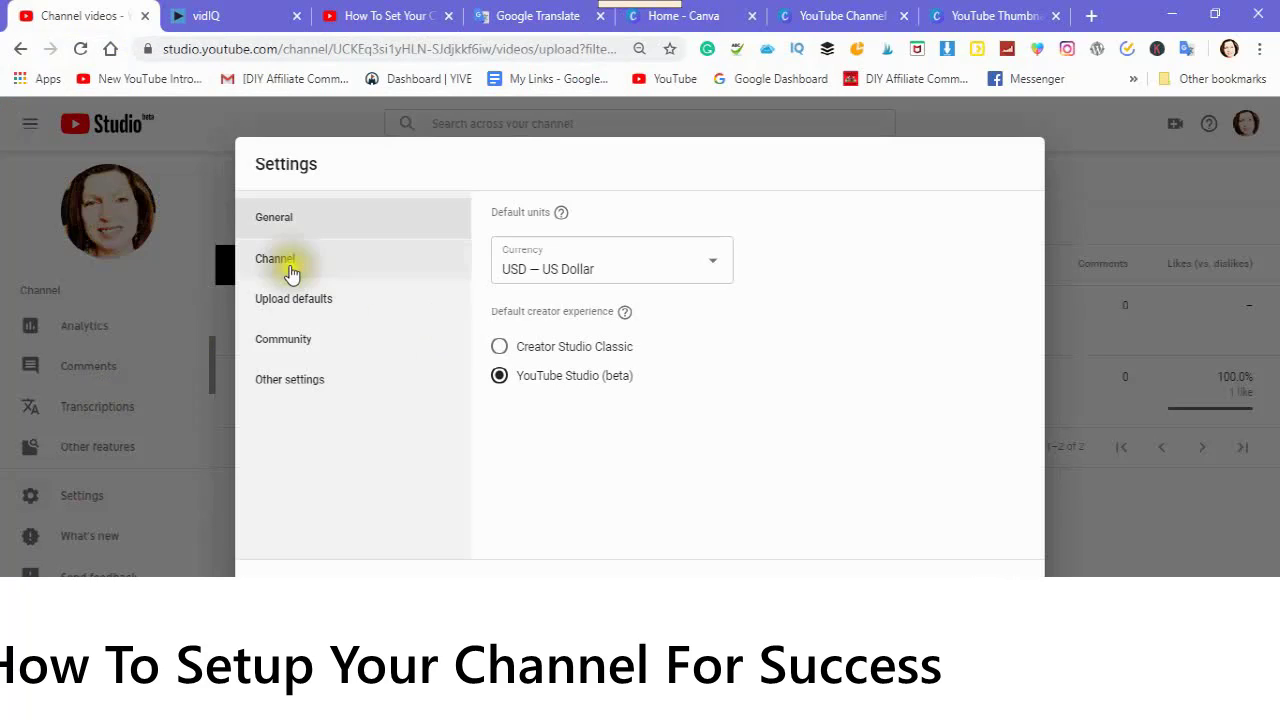
click(267, 268)
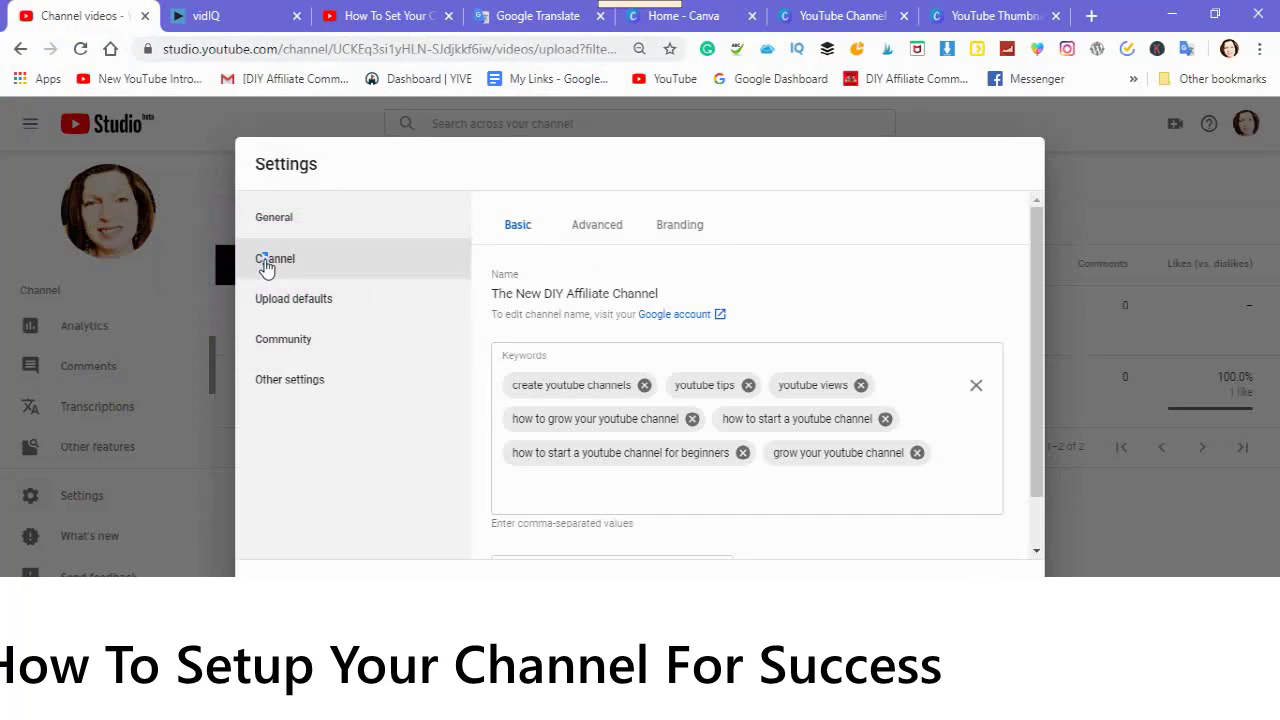
click(677, 228)
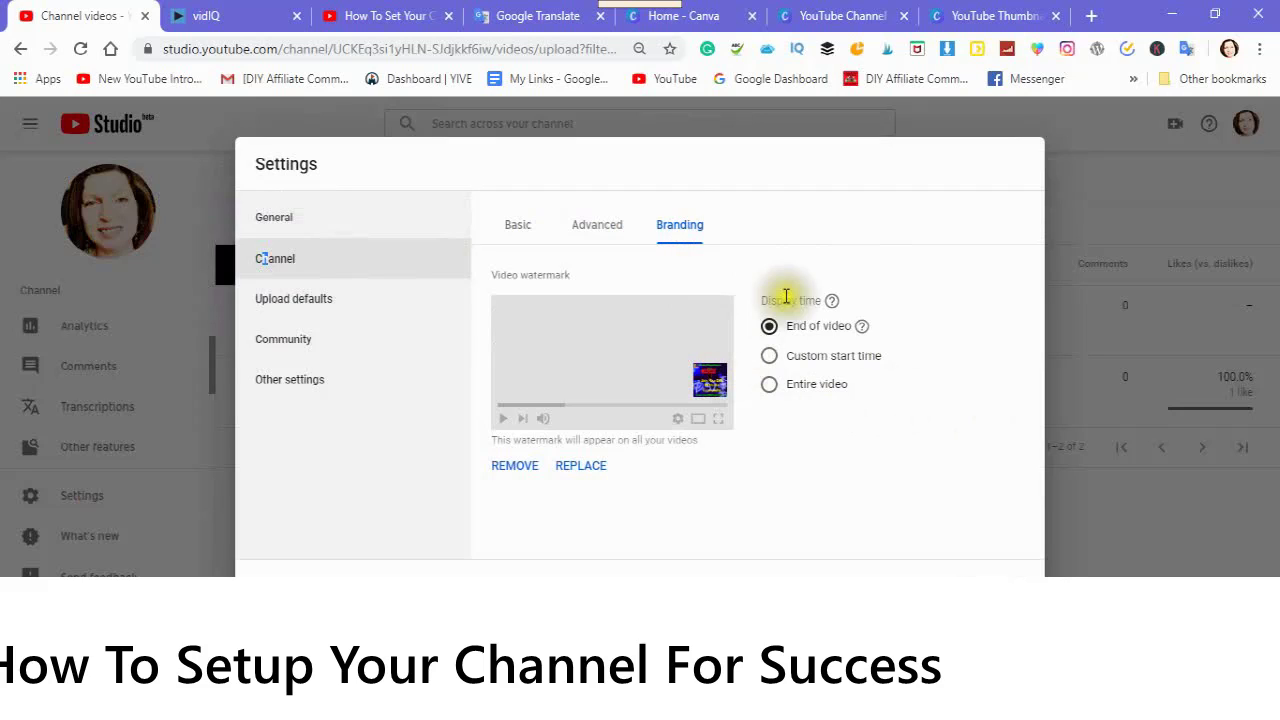
click(769, 360)
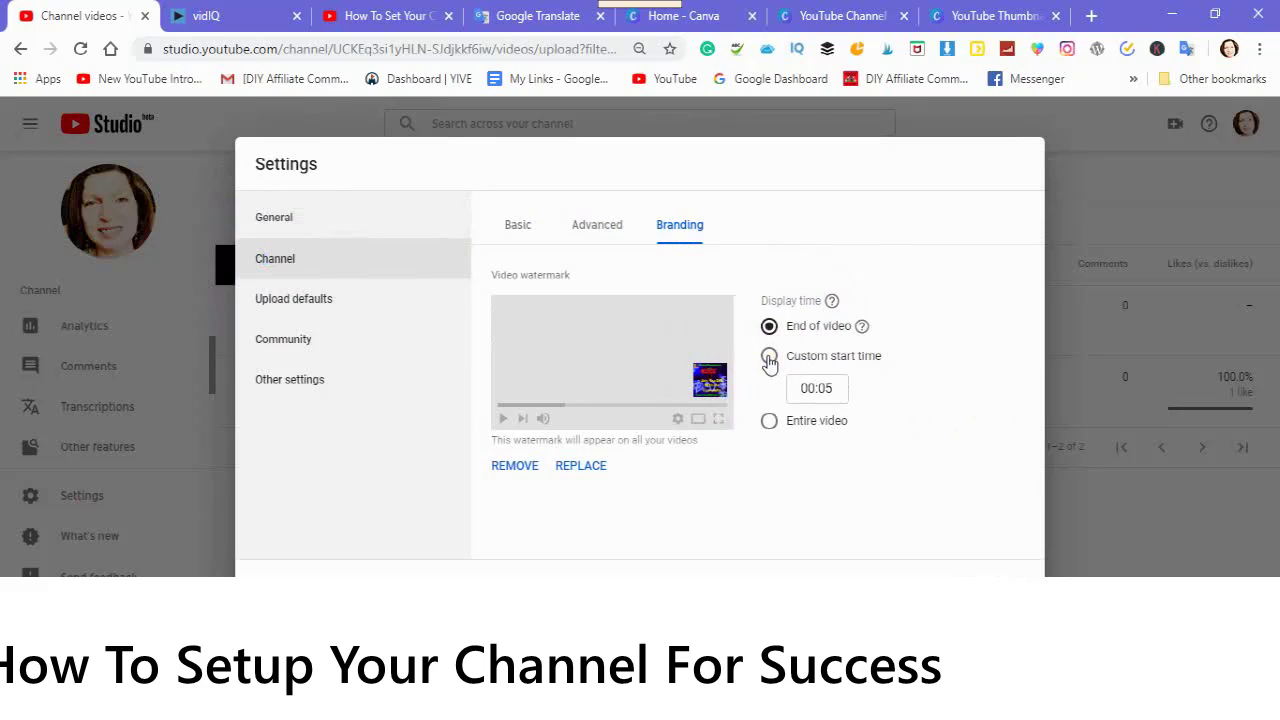
click(769, 420)
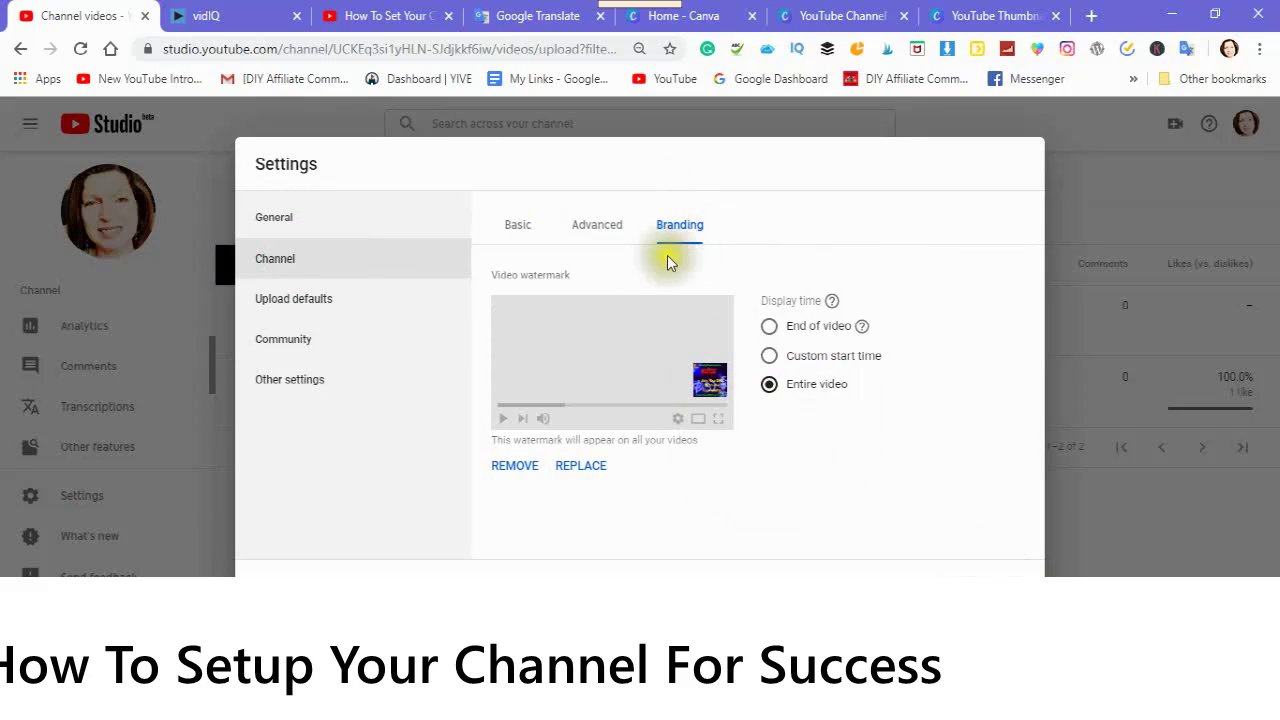
click(1007, 571)
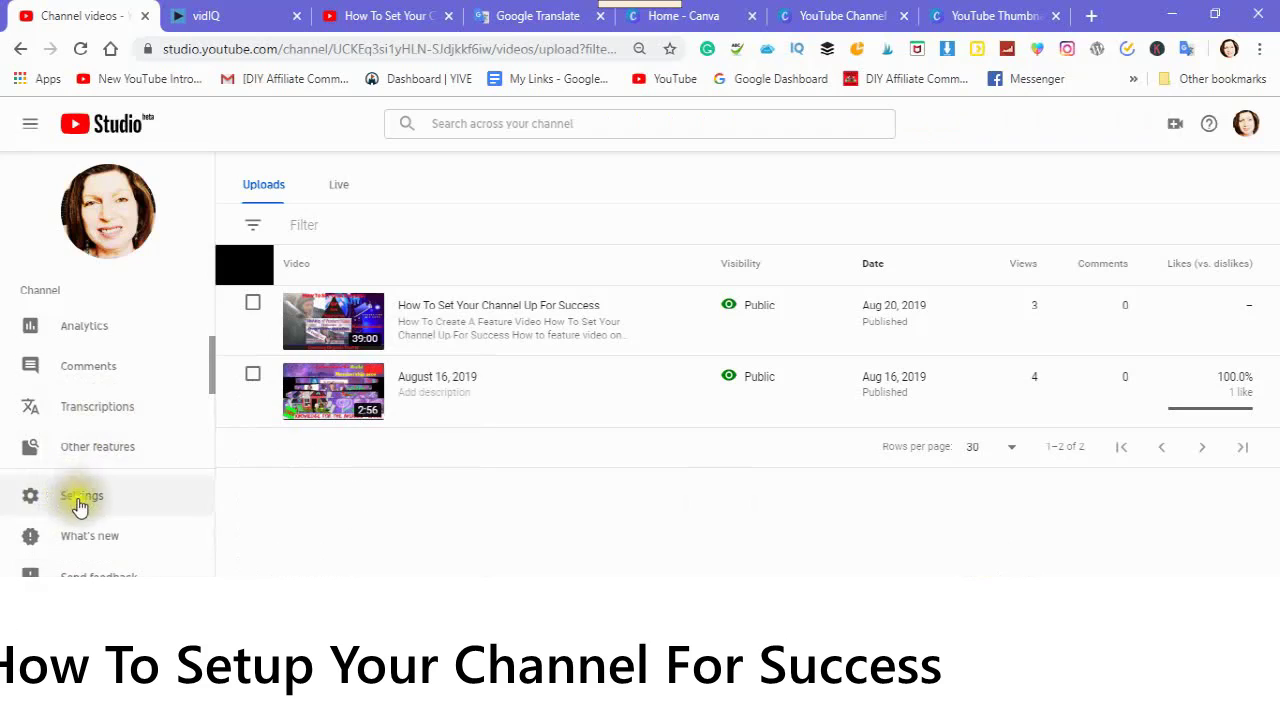
In the upload defaults, fill the description with two blank lines, "#youtube_tips" and "#youtube Views", each hashtag on its own line
click(82, 500)
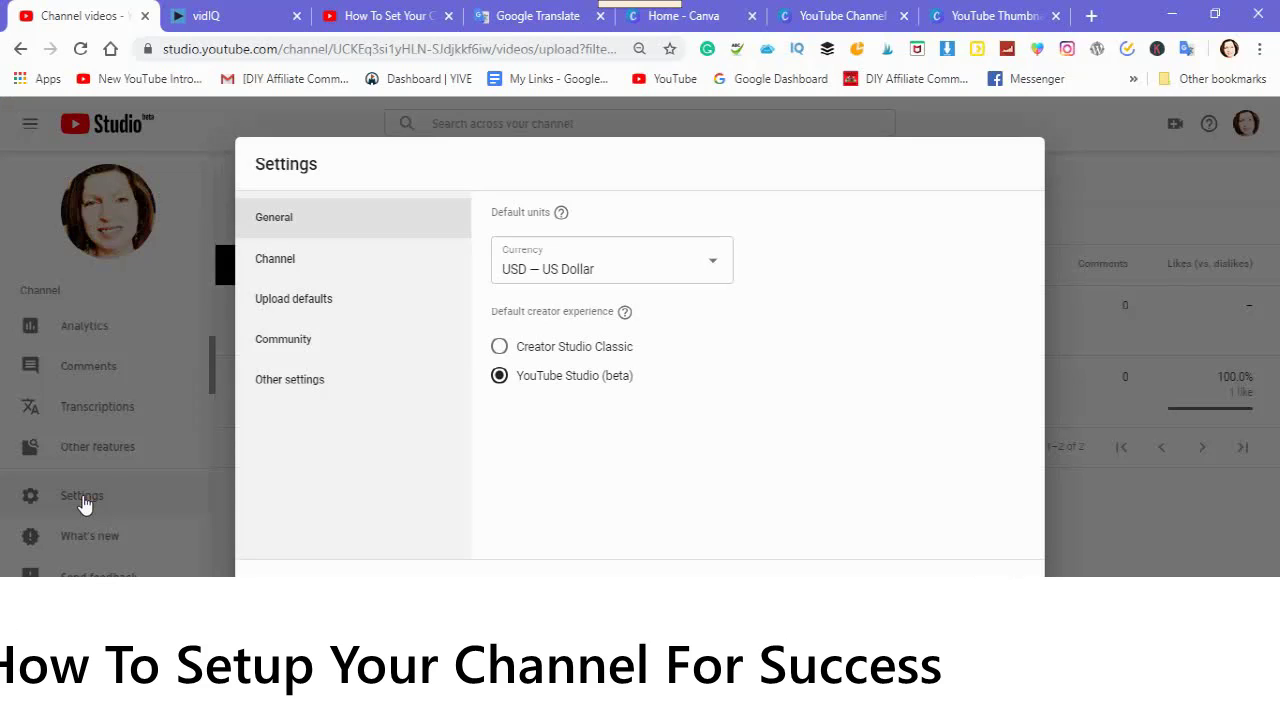
click(273, 264)
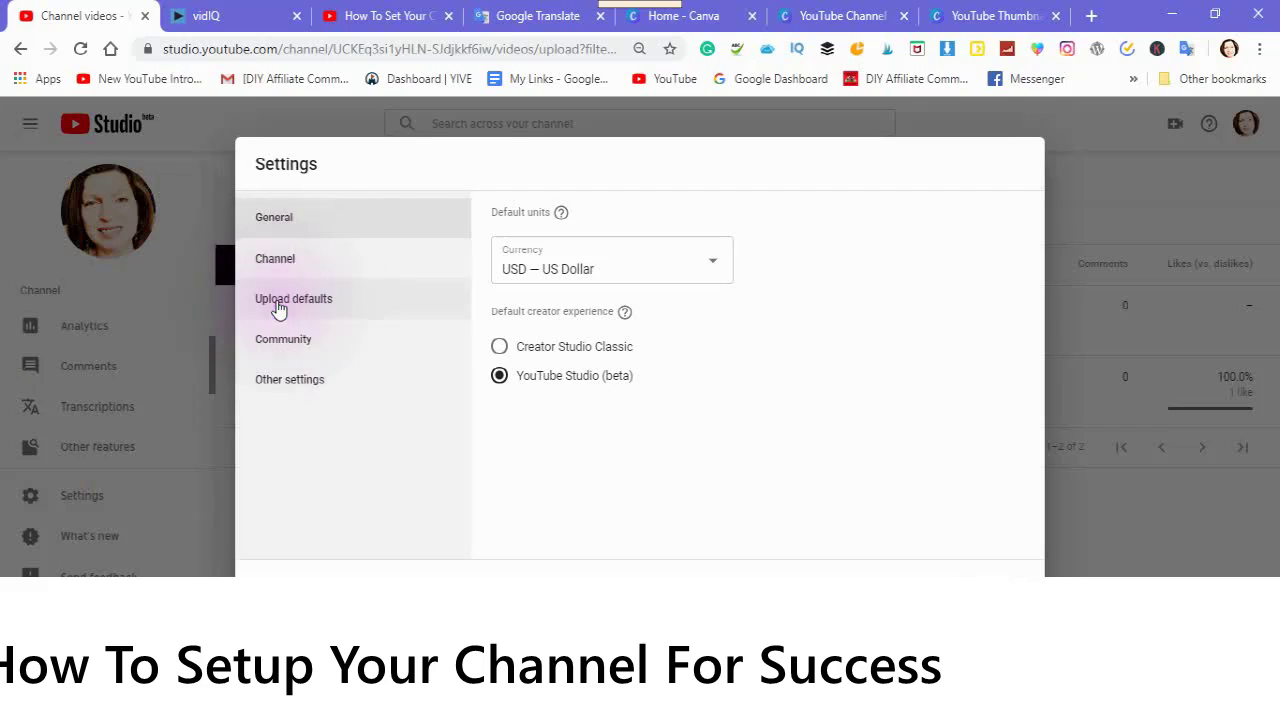
click(279, 306)
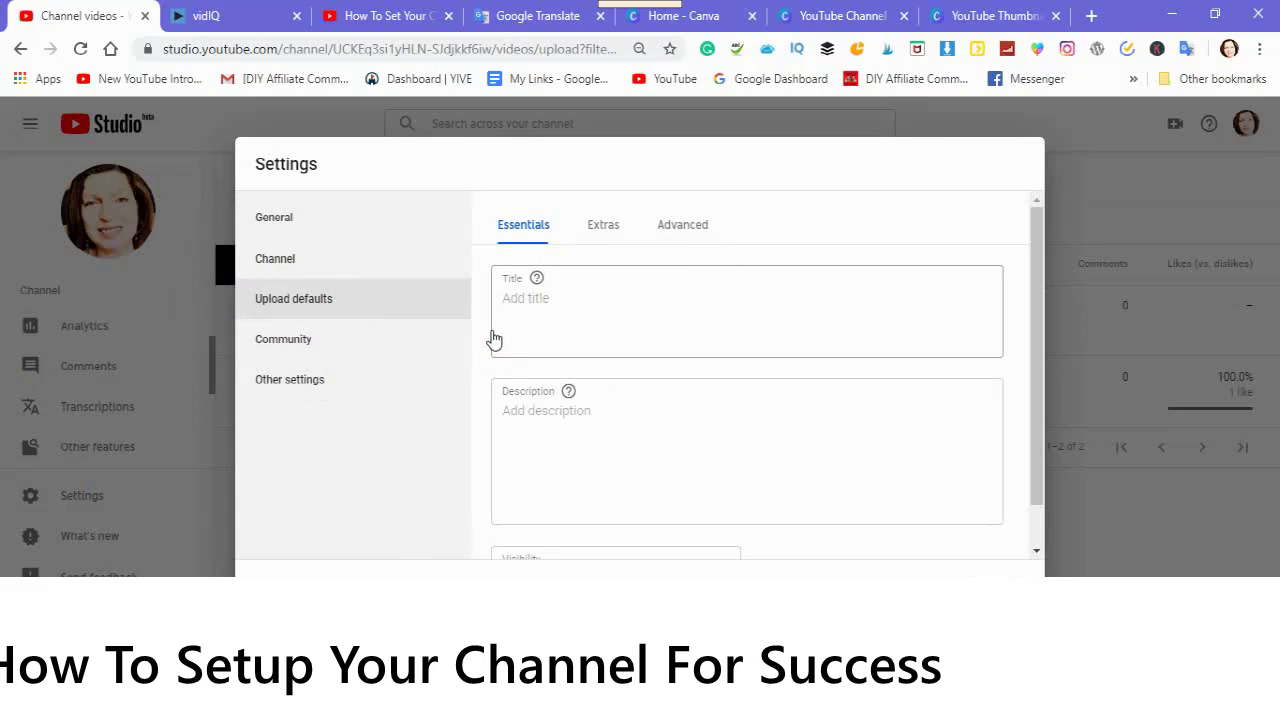
scroll(620, 330, down, 1)
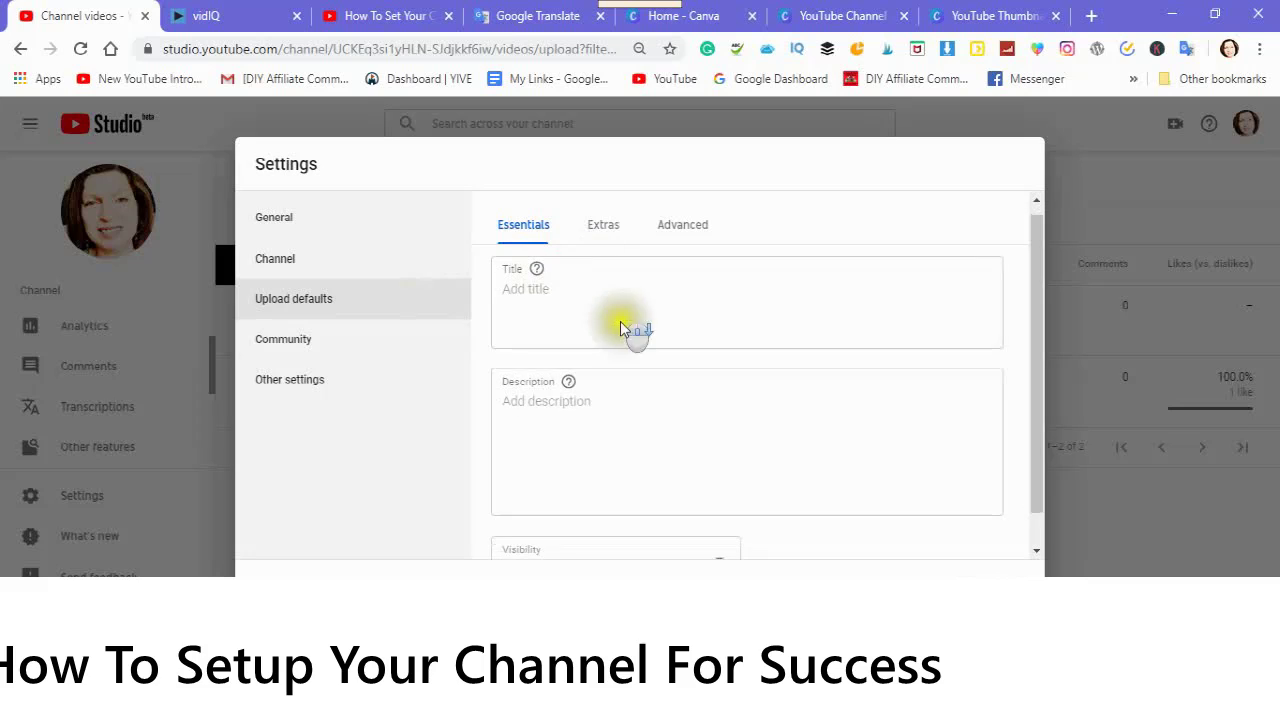
scroll(640, 370, down, 2)
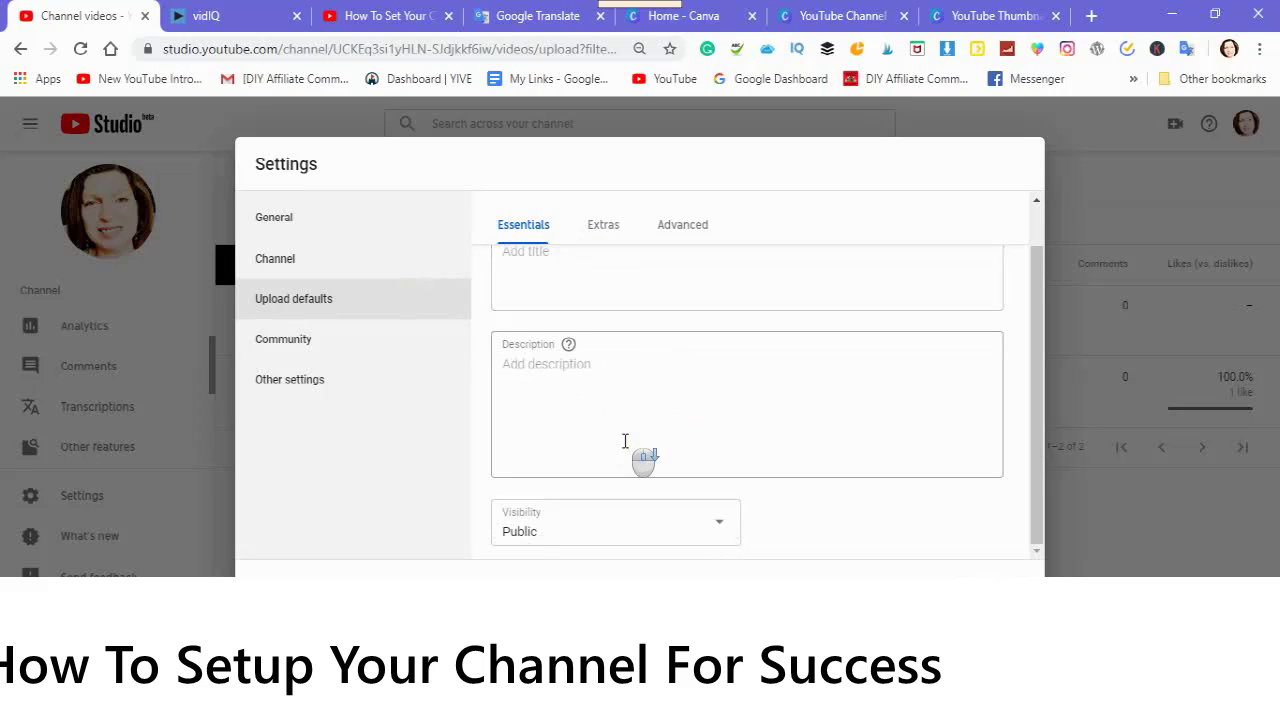
scroll(575, 420, up, 1)
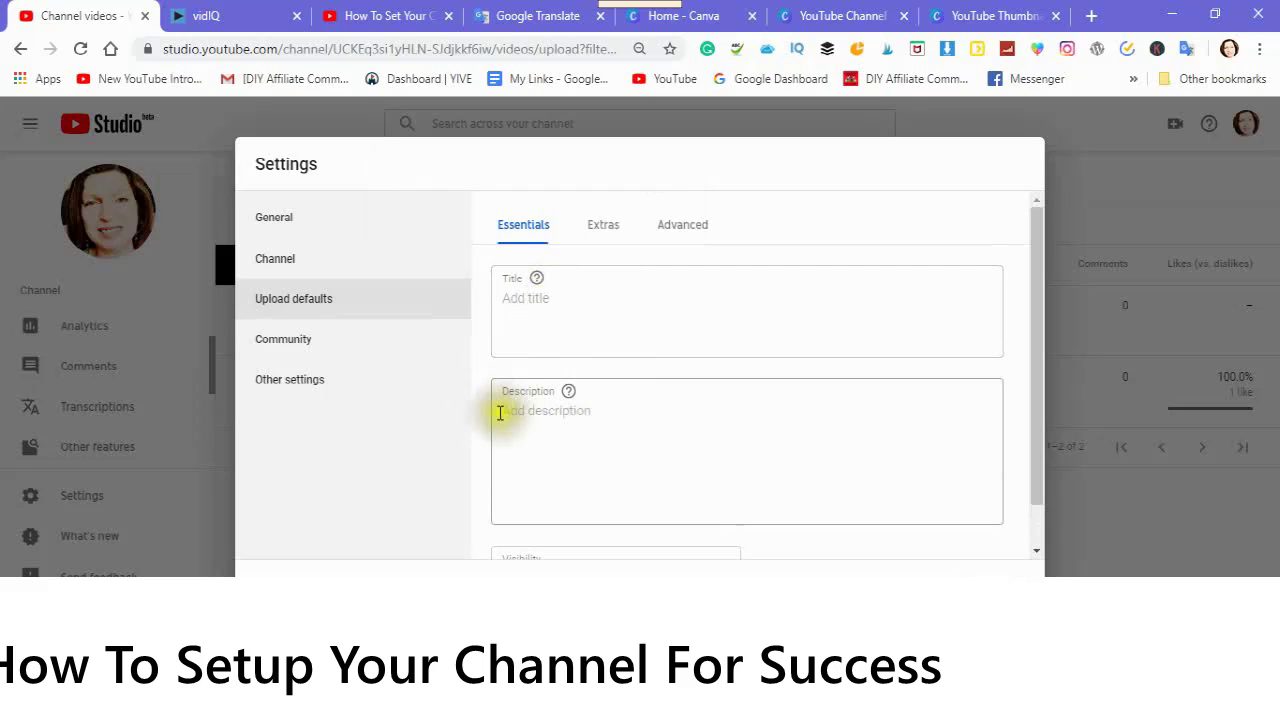
click(503, 471)
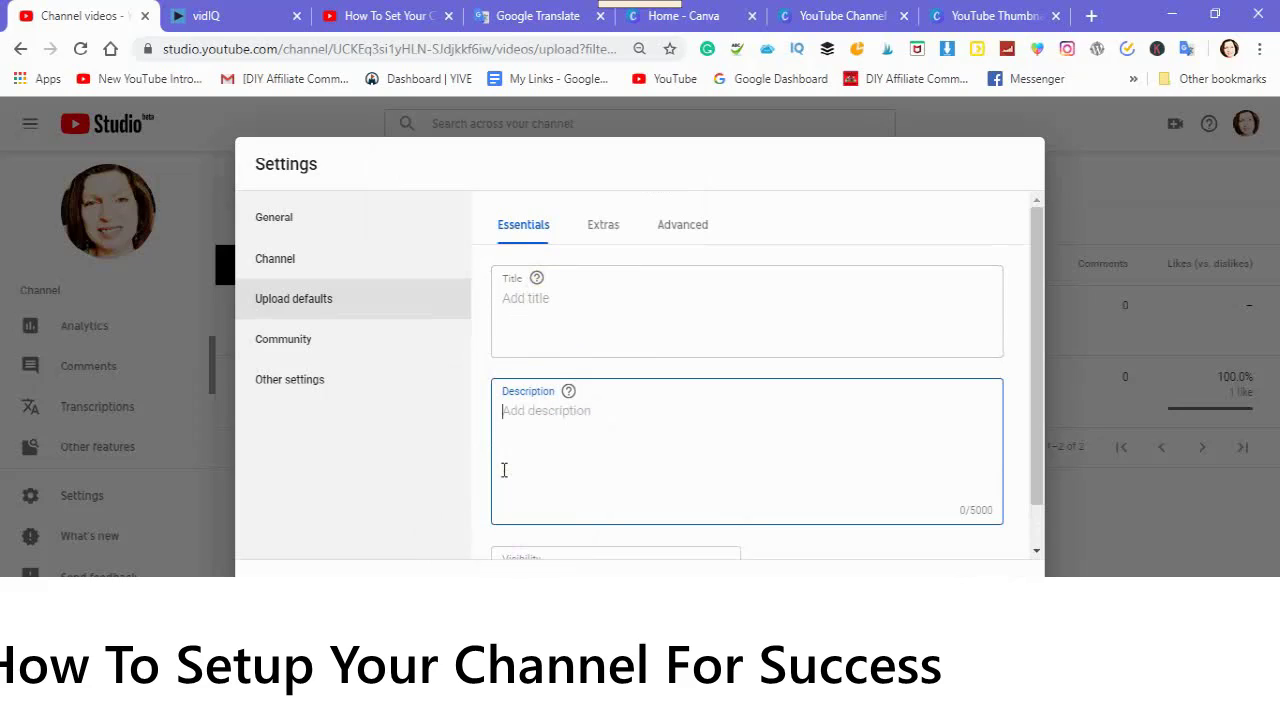
key(Return)
key(Return)
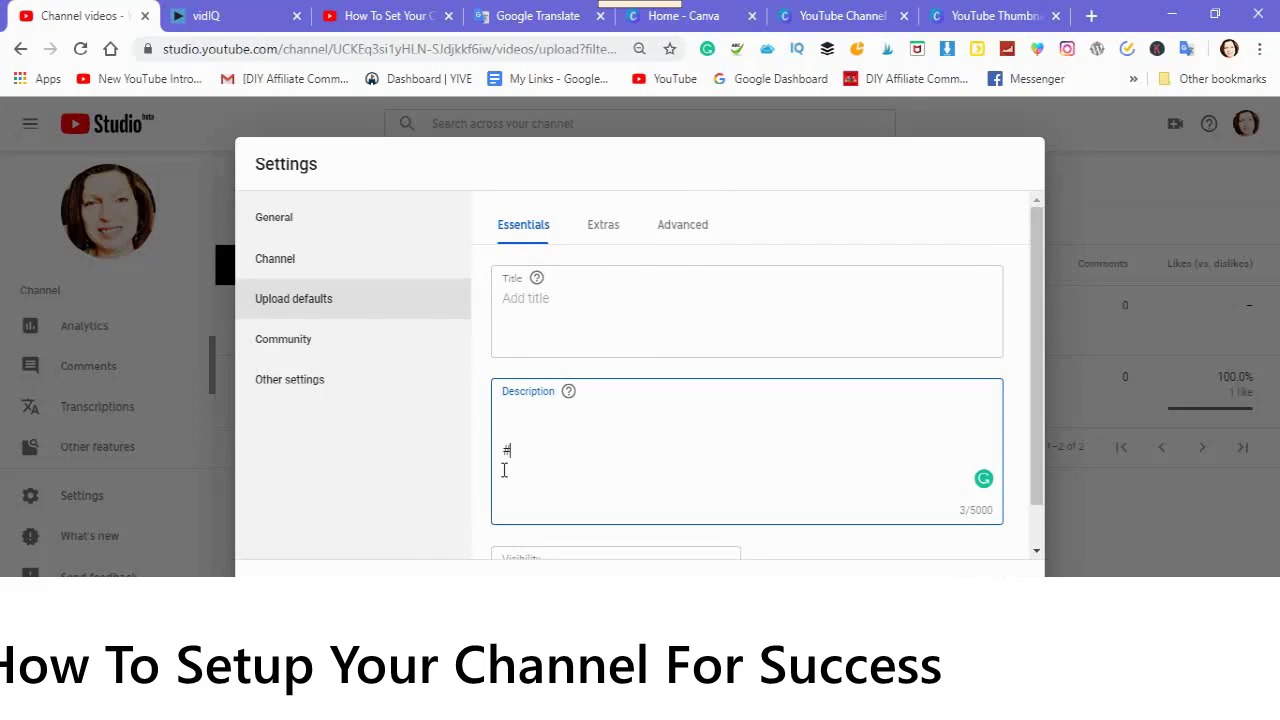
text(#youtube_tips)
key(Return)
text(#)
text(youtube_views)
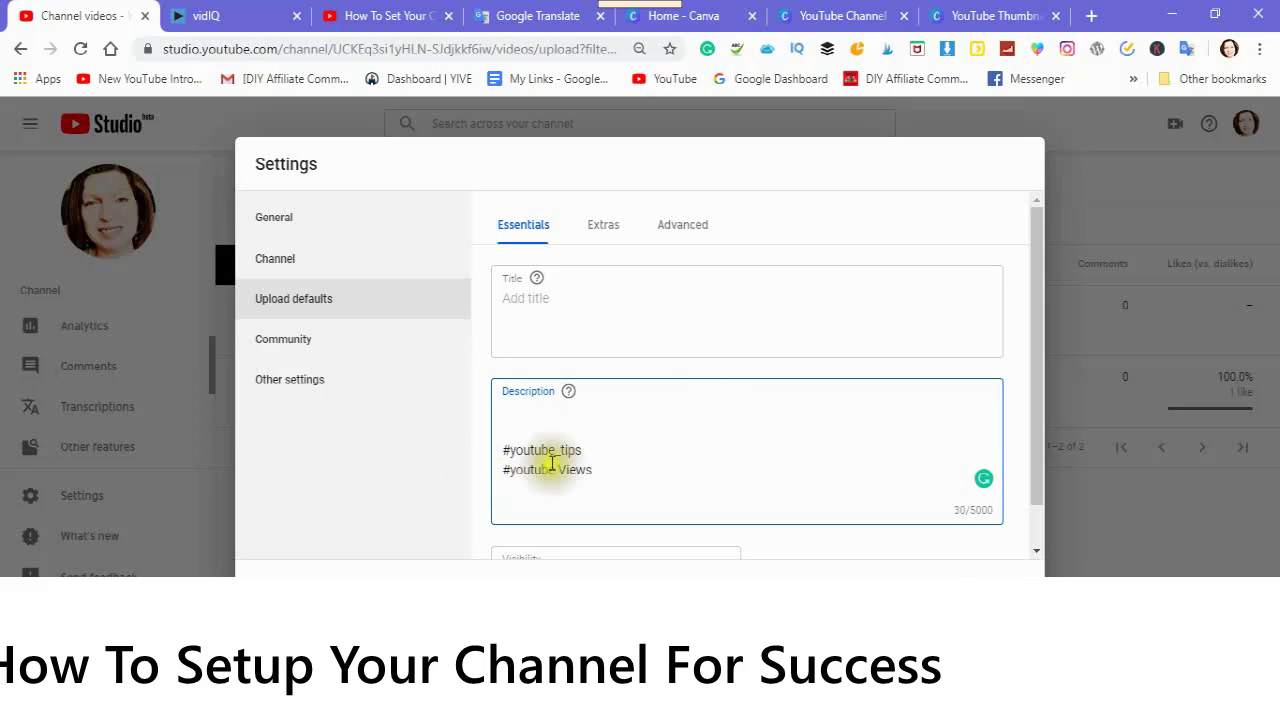
Make the "V" in the second hashtag lowercase and add "#DIY_Affiliate" and "#The_DIY_Way" on new lines of the default description
click(563, 468)
key(BackSpace)
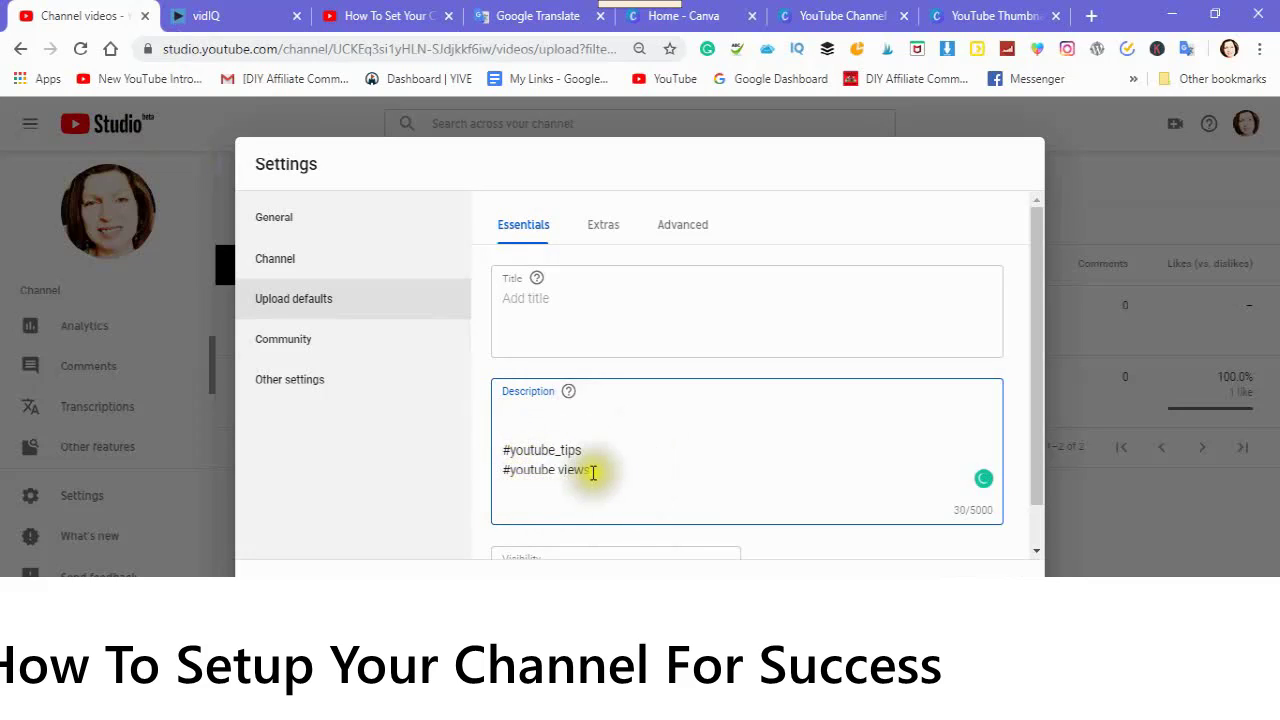
key(Return)
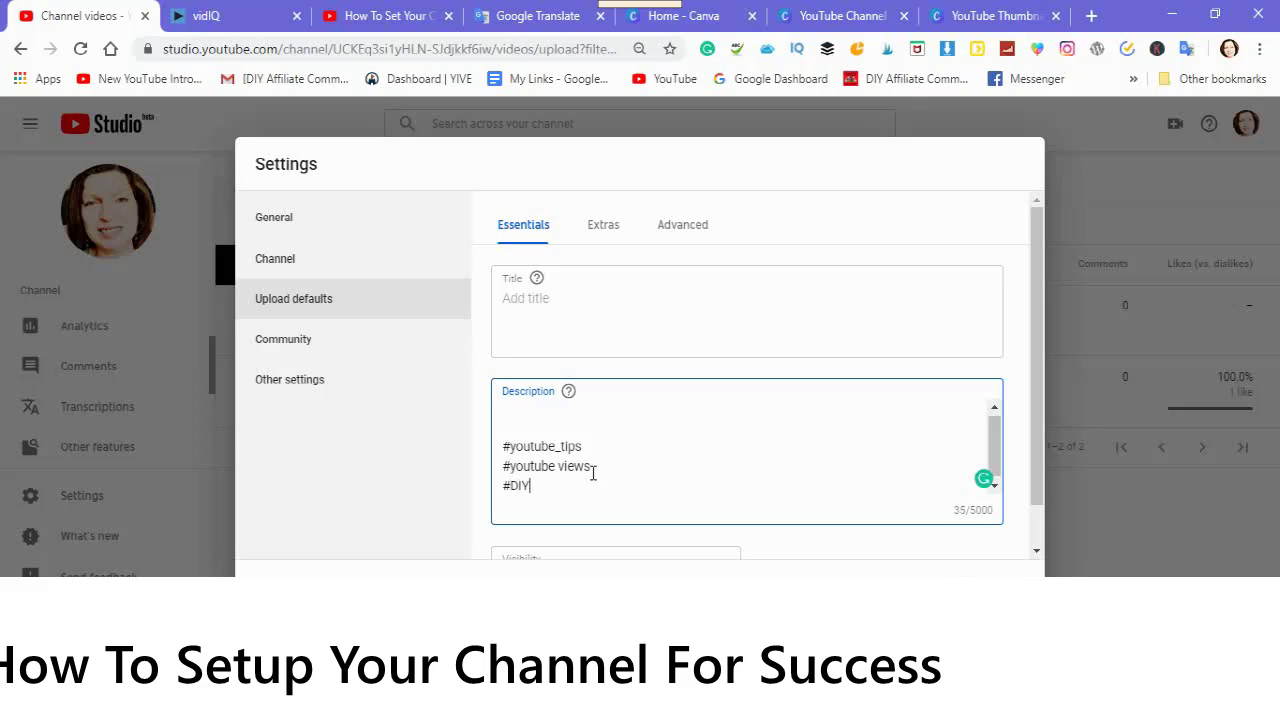
text(#DIY_Affiliate)
key(Return)
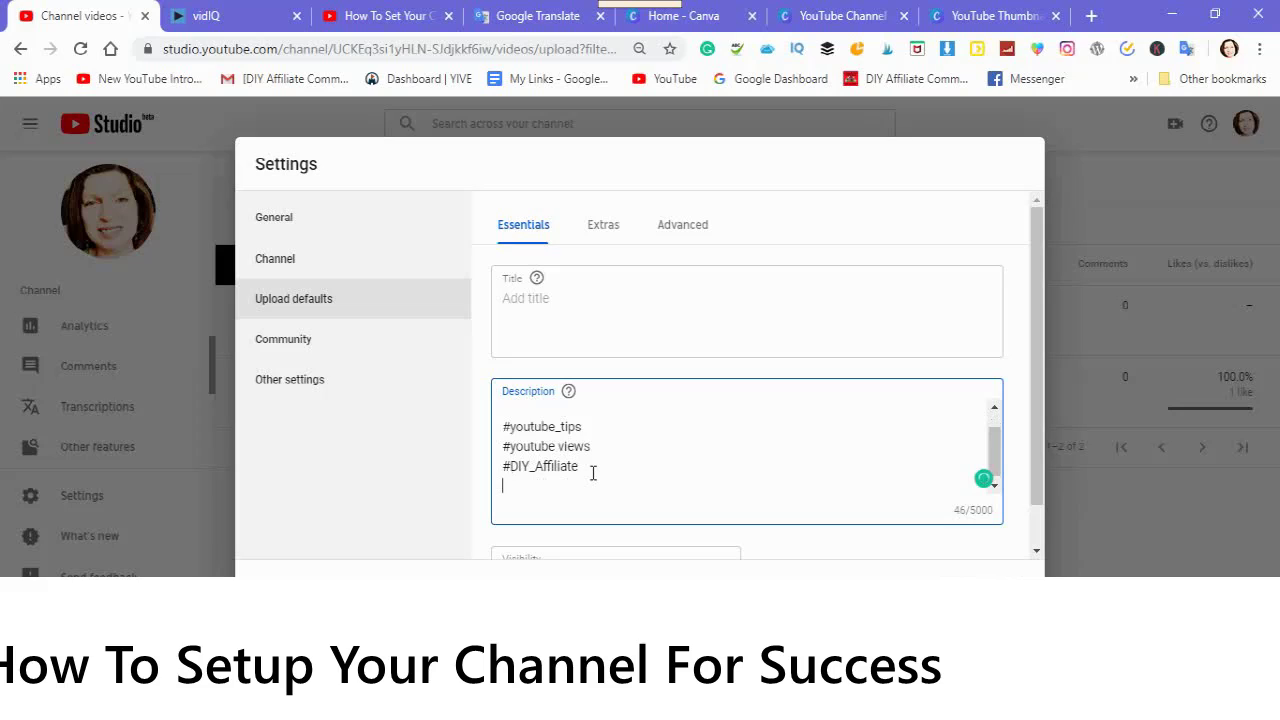
text(#The_ DIY)
text(_Way)
key(Return)
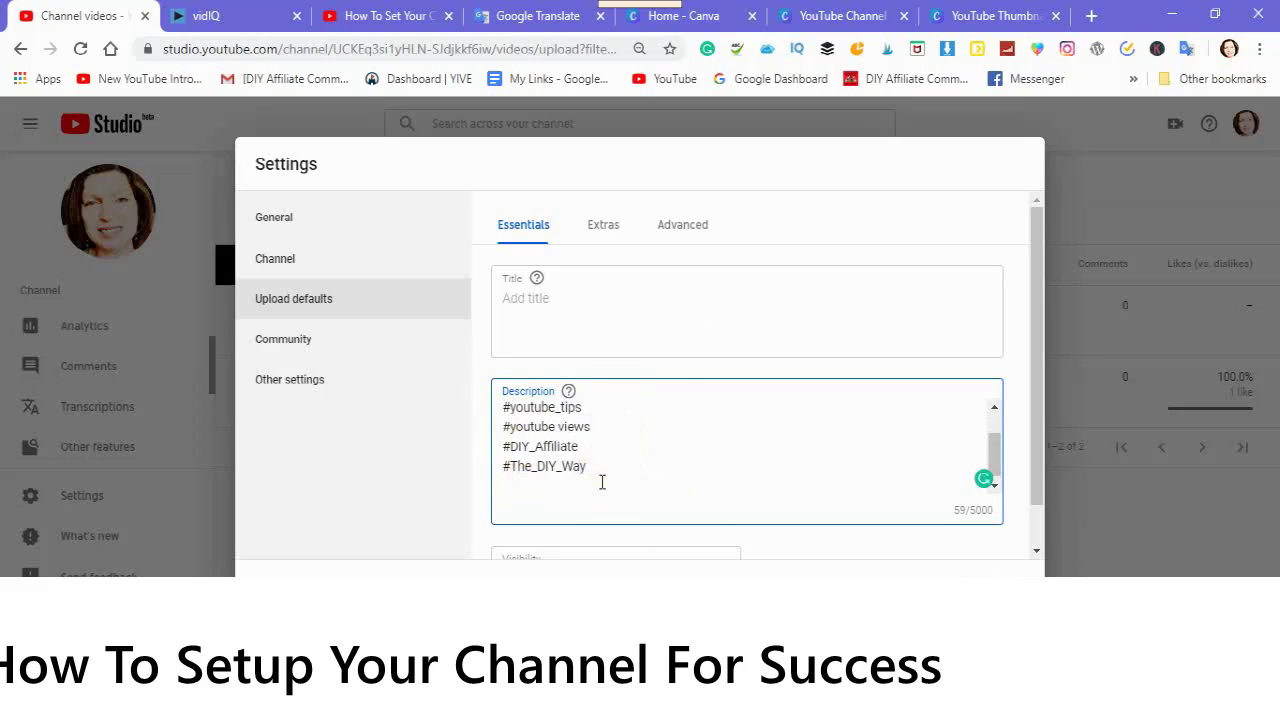
scroll(600, 485, down, 1)
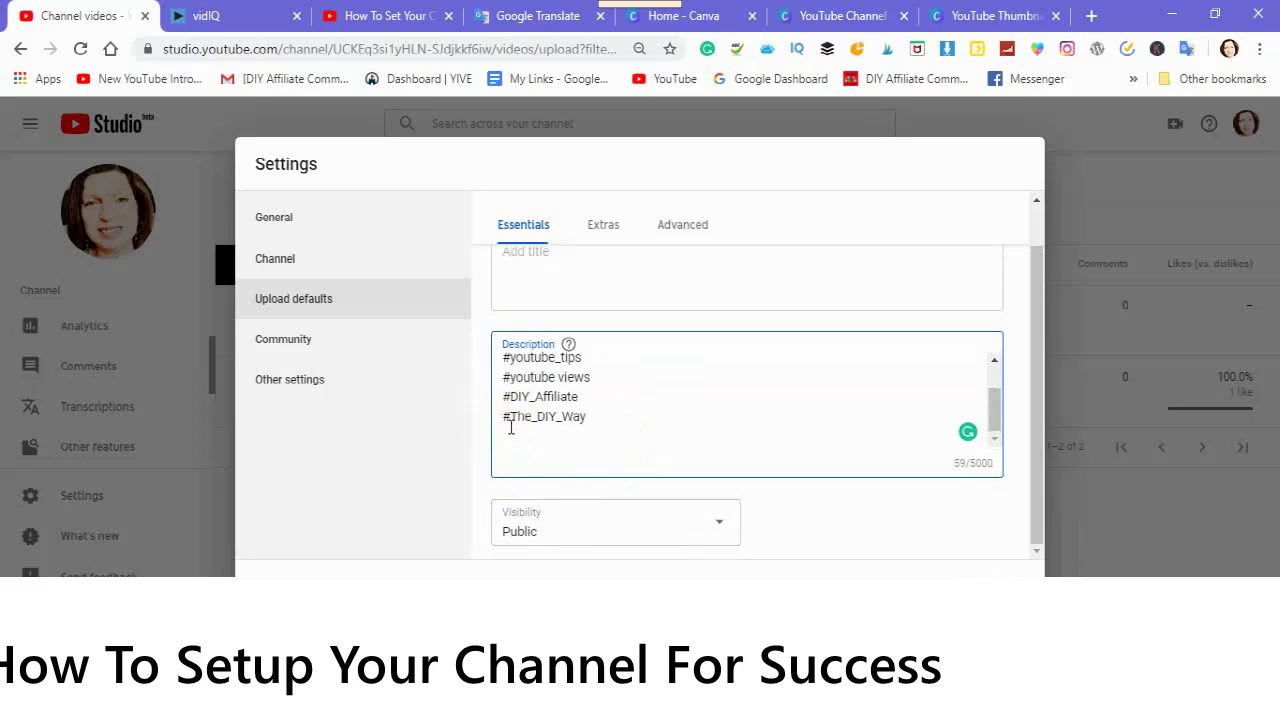
click(511, 427)
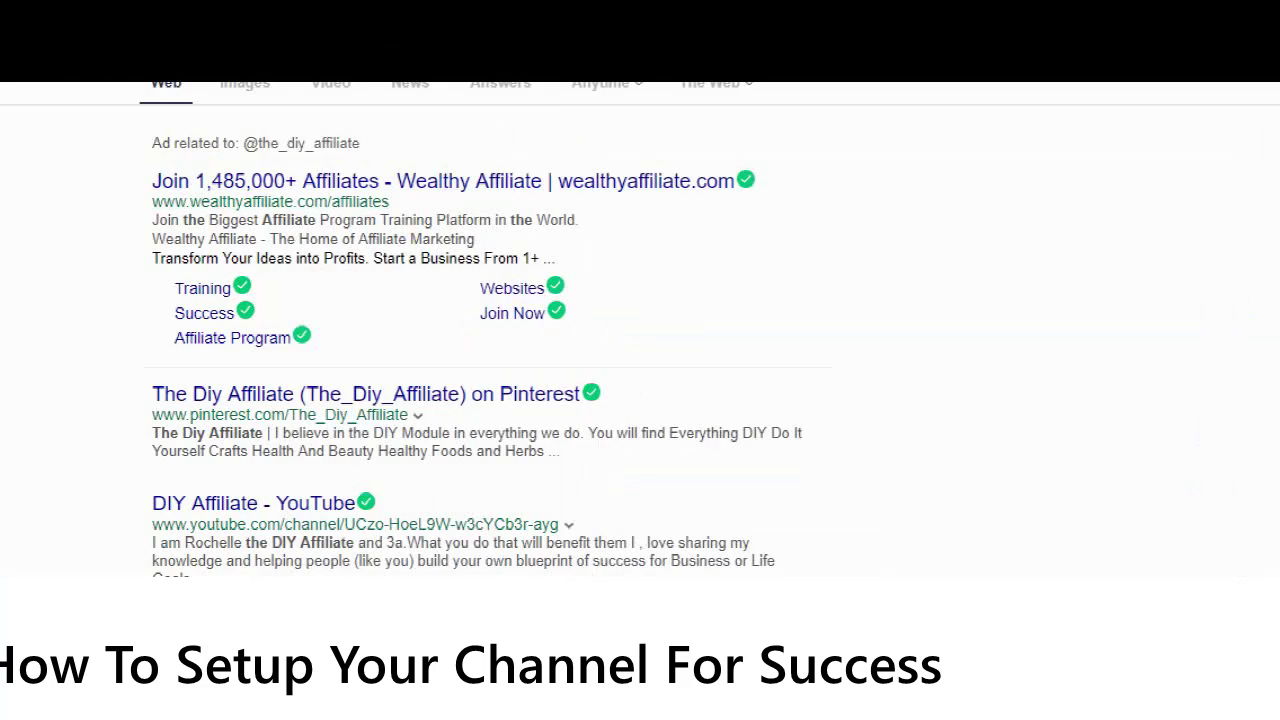
scroll(398, 242, down, 2)
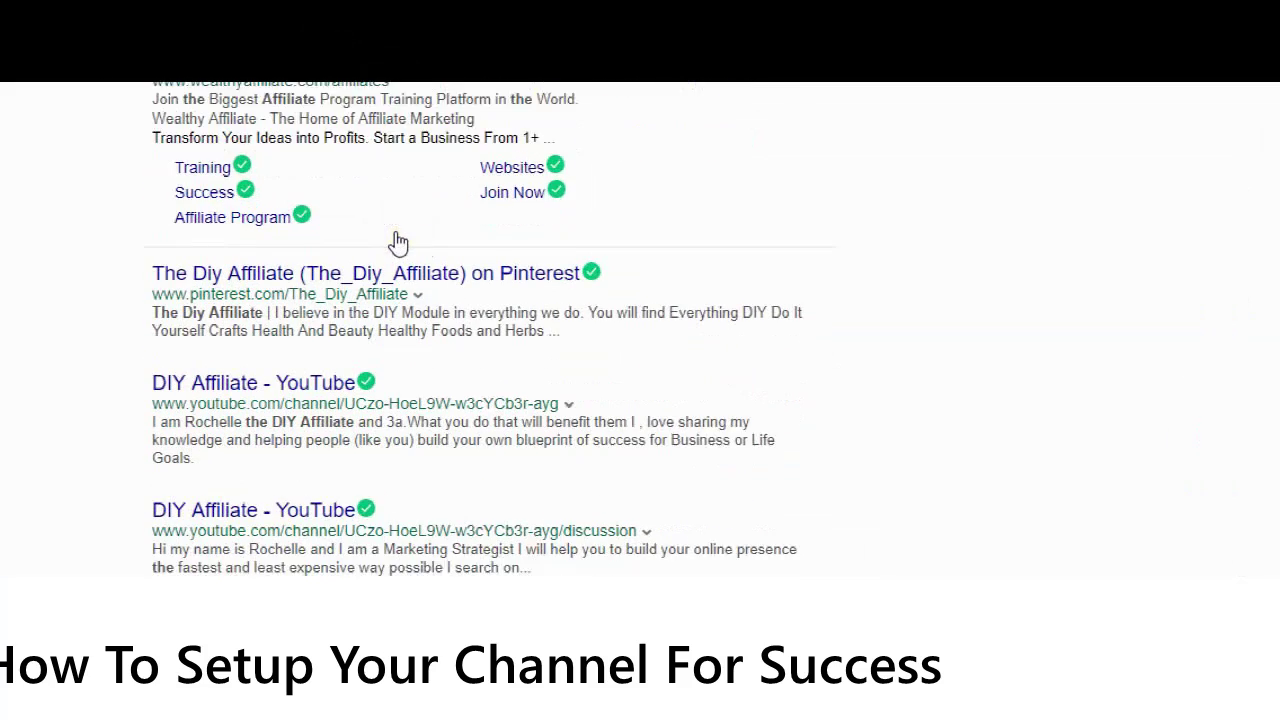
scroll(398, 242, down, 2)
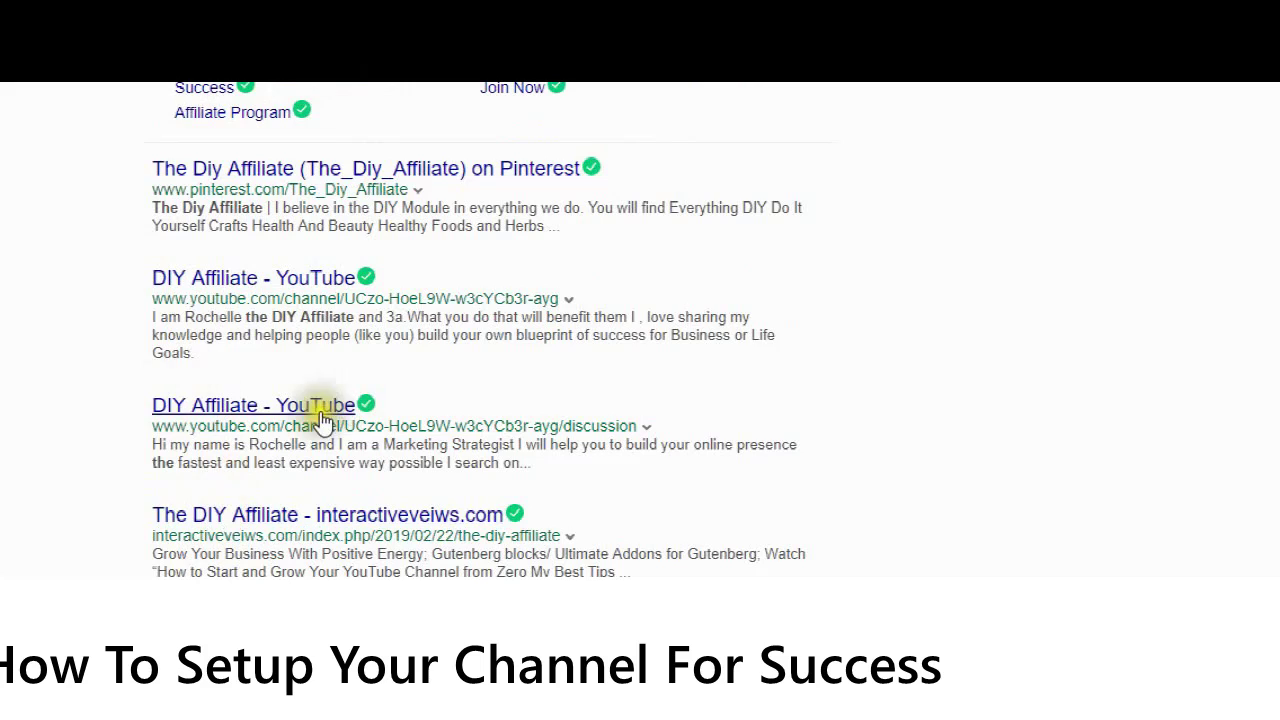
scroll(316, 410, up, 3)
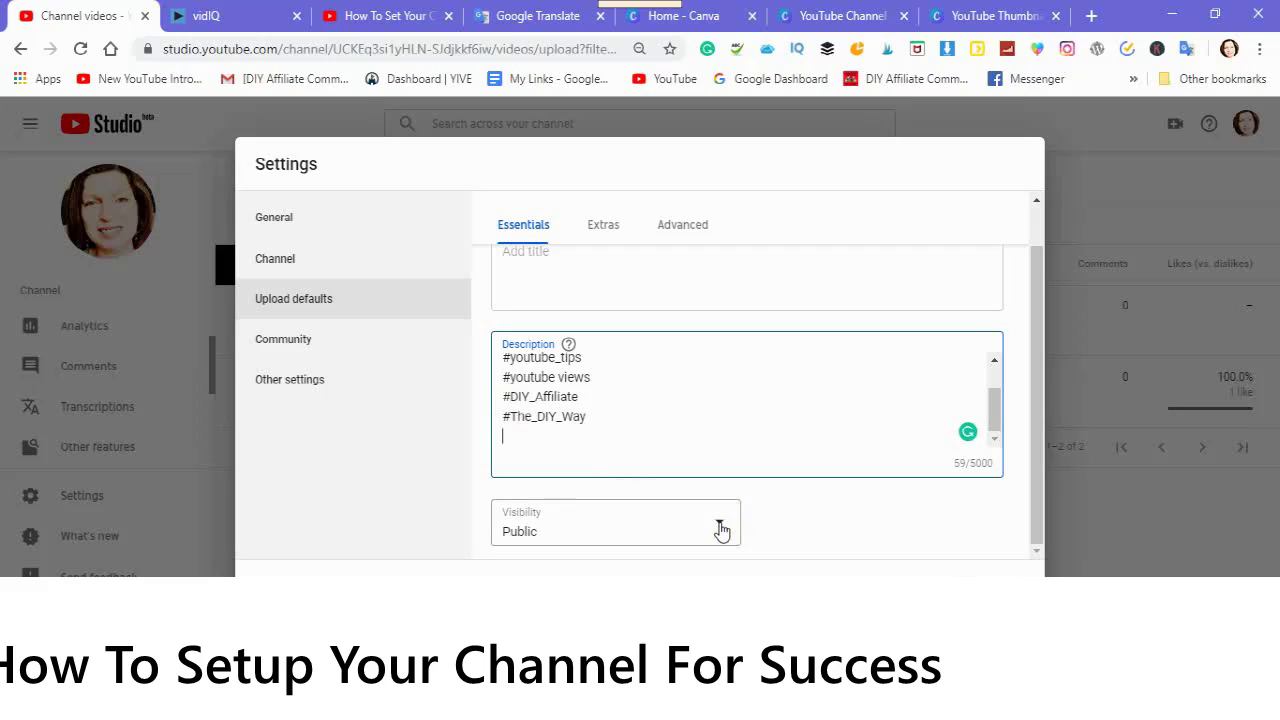
Set the default upload visibility to Private and save the upload defaults
click(720, 528)
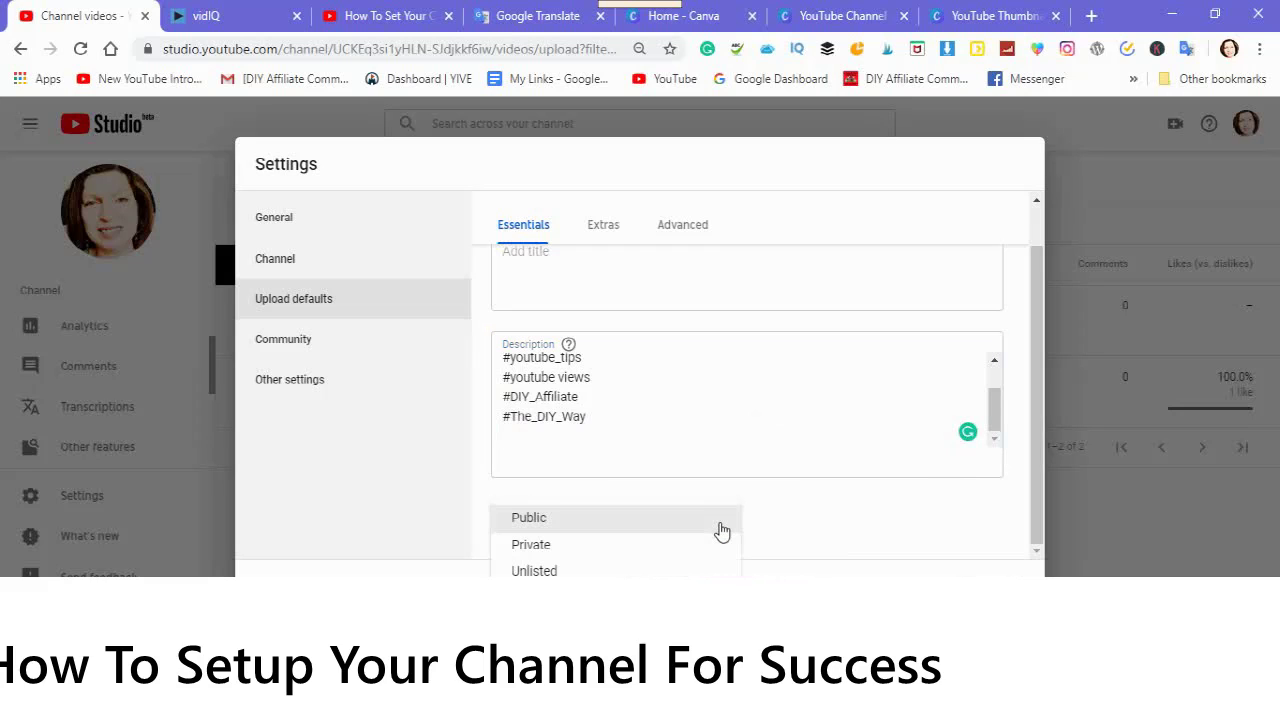
click(526, 546)
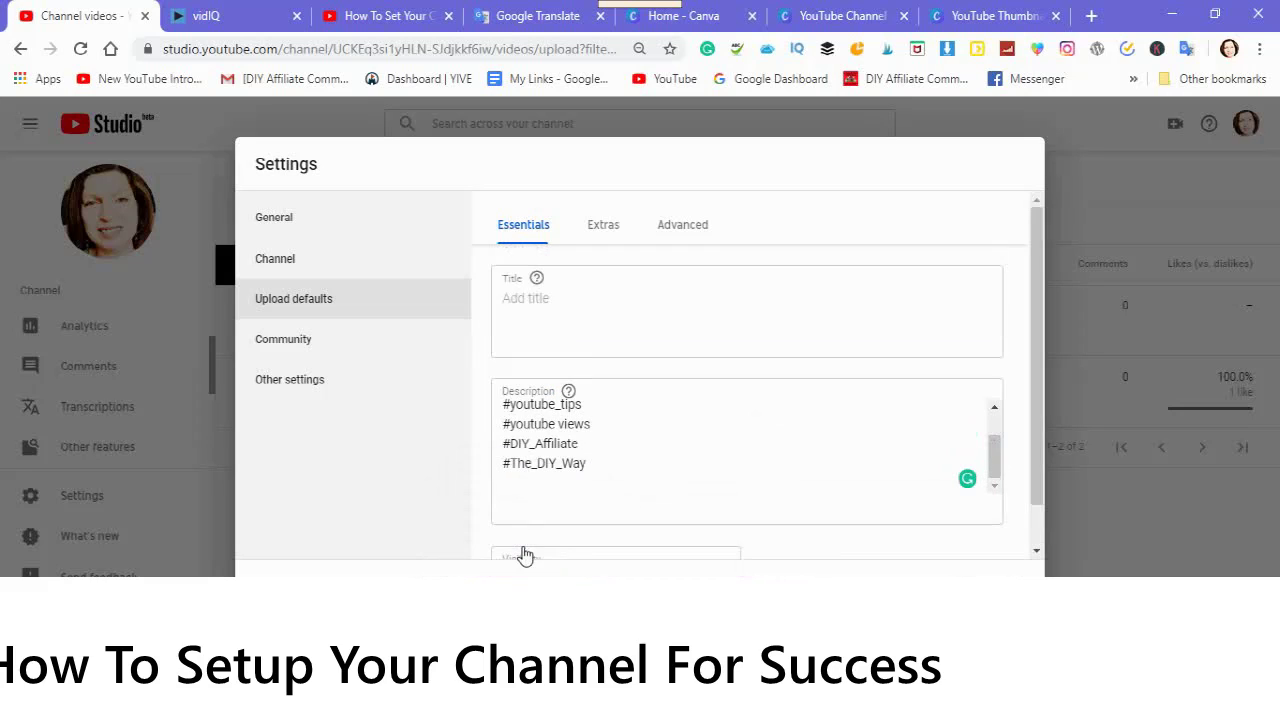
scroll(785, 490, down, 1)
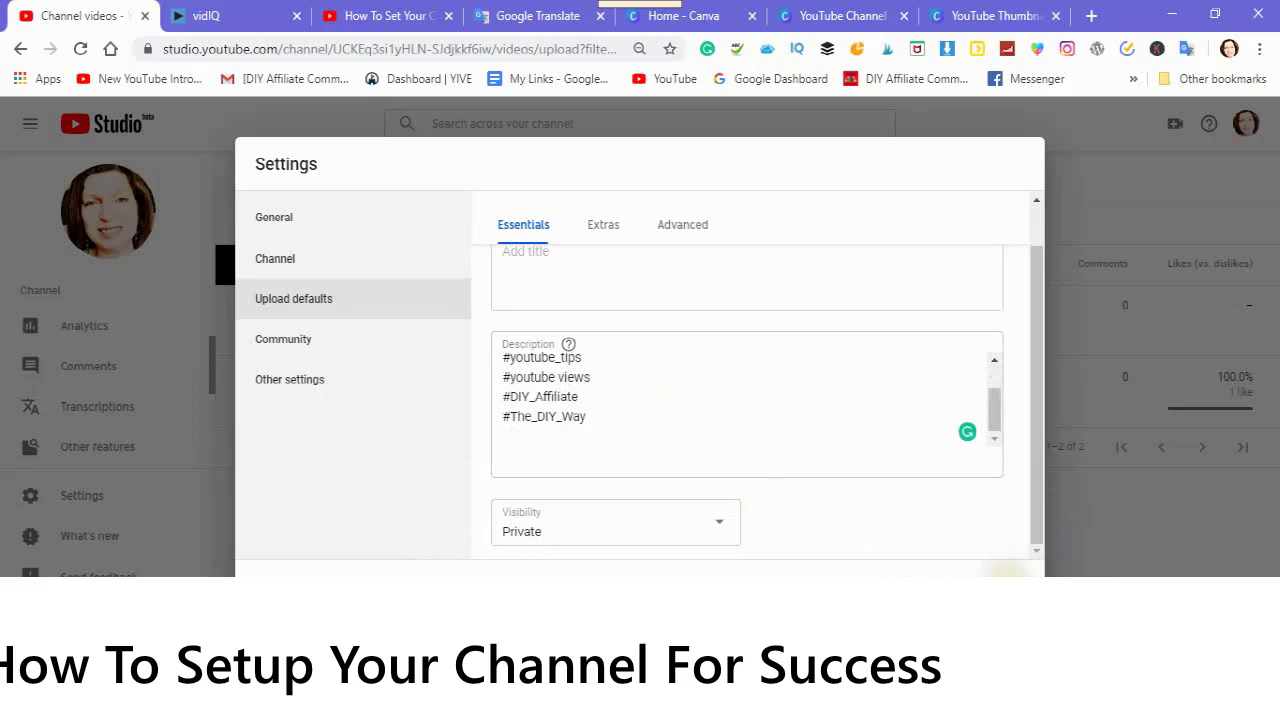
key(Escape)
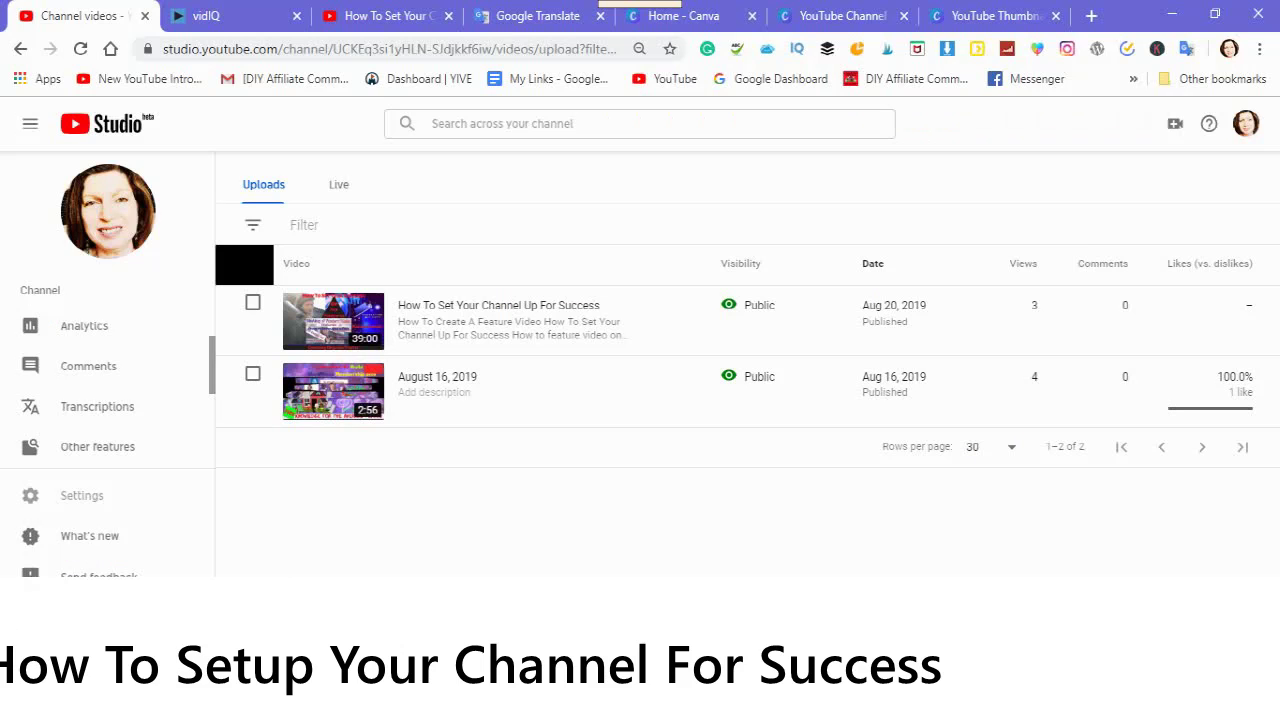
Paste upload-default tags "how to grow your youtube channel", "how to start a youtube channel", "how to start a youtube channel for beginners" and "grow your youtube channel"
click(84, 505)
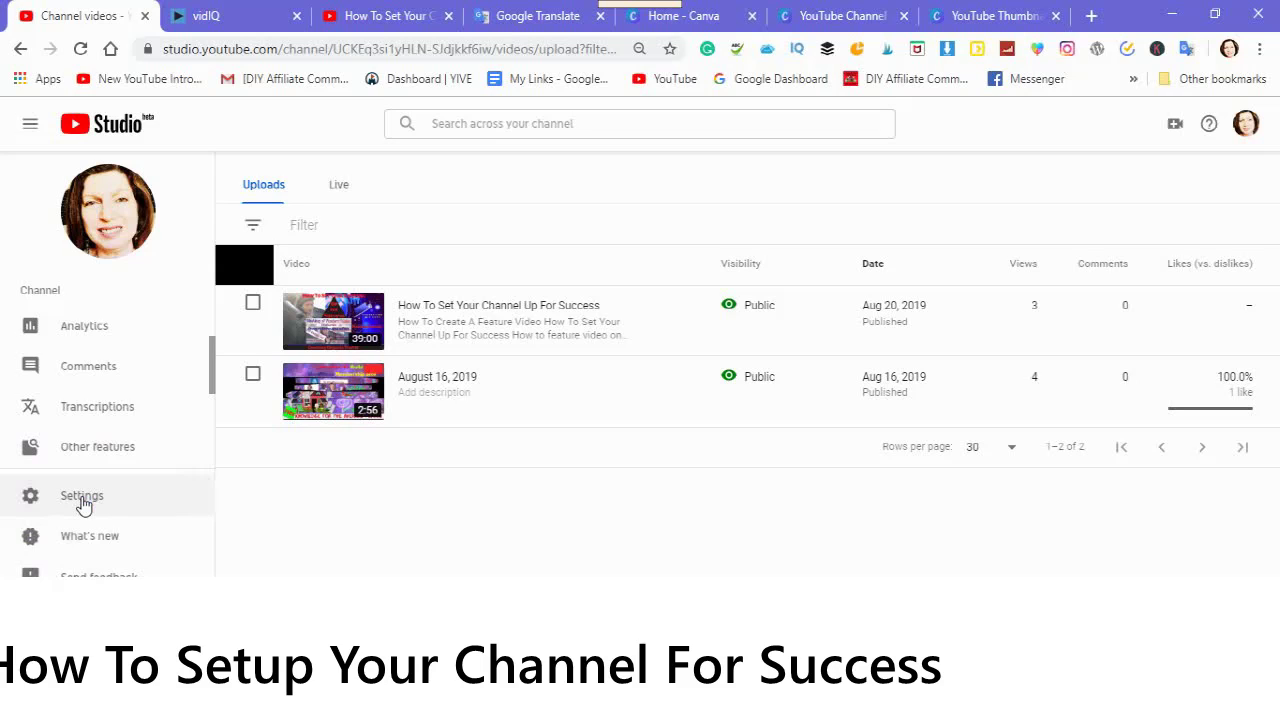
click(84, 505)
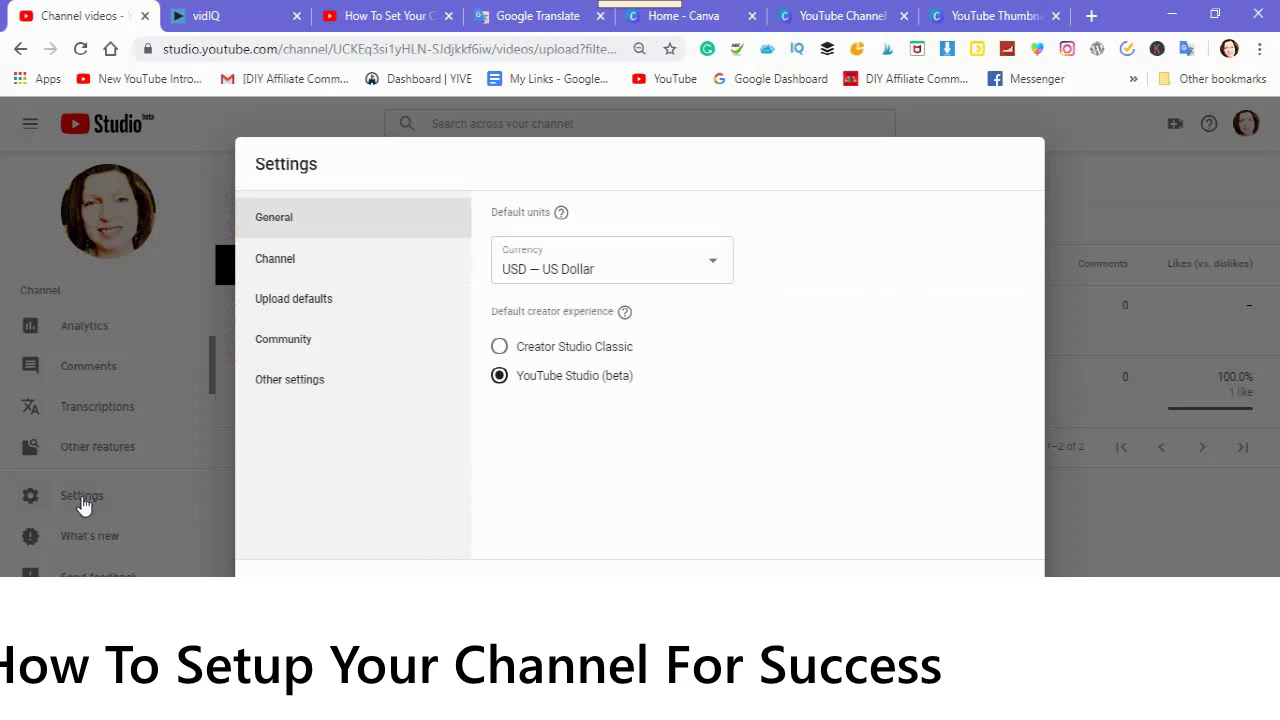
click(276, 266)
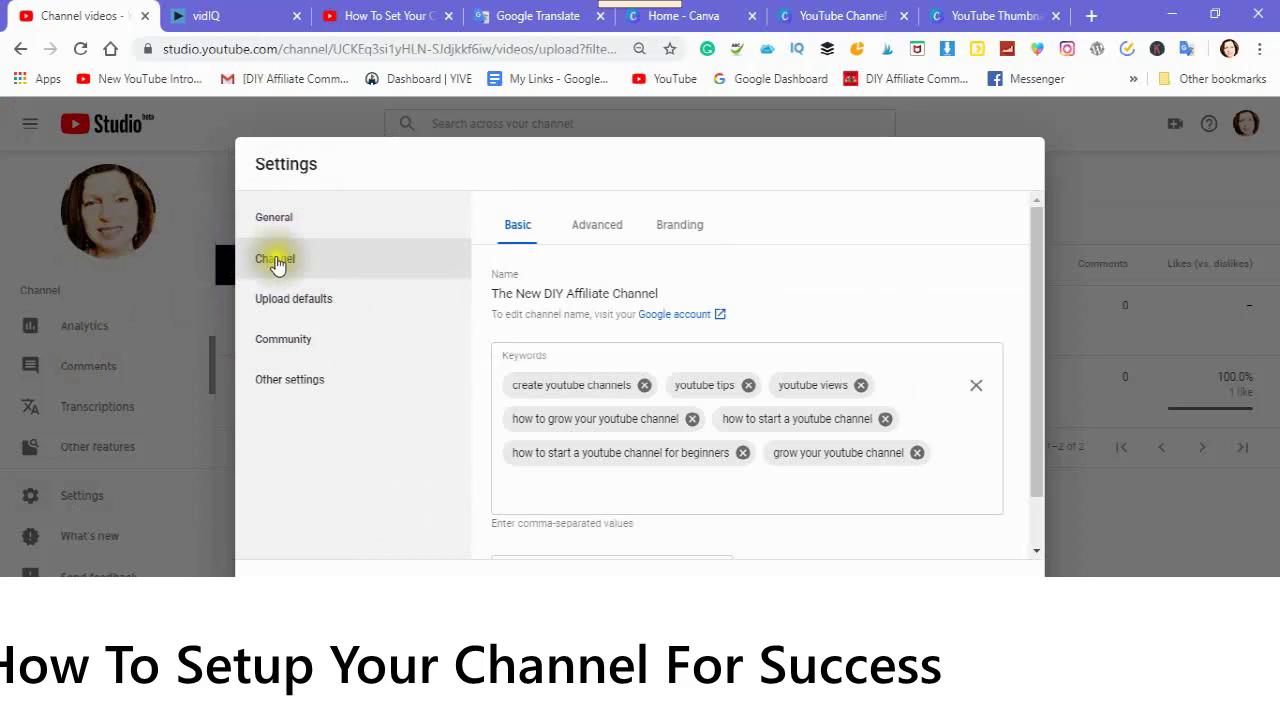
click(294, 300)
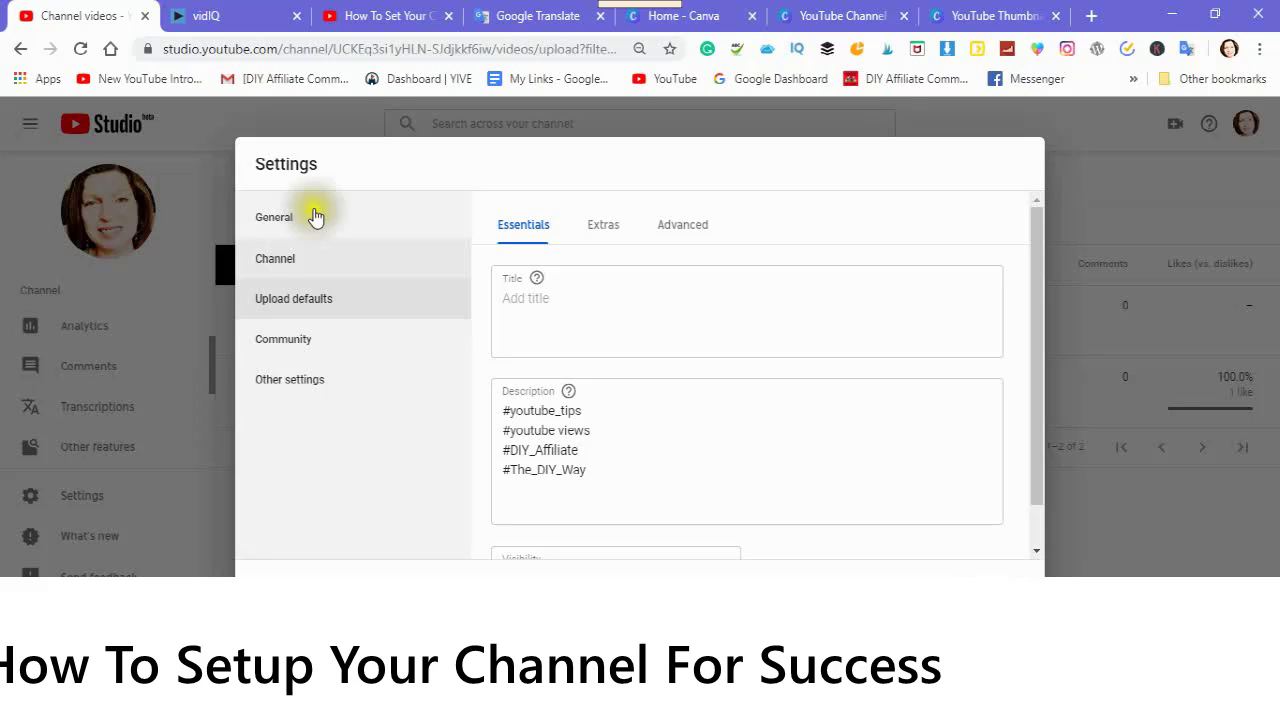
click(604, 228)
click(502, 306)
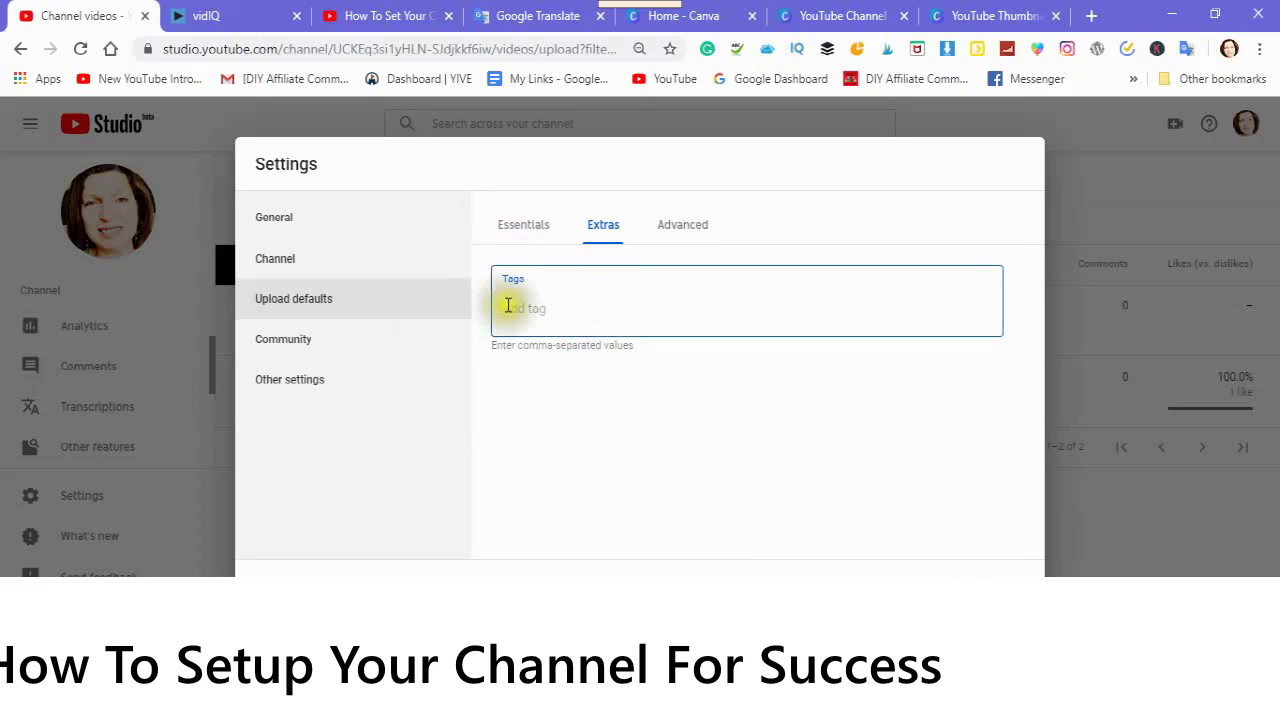
right_click(508, 307)
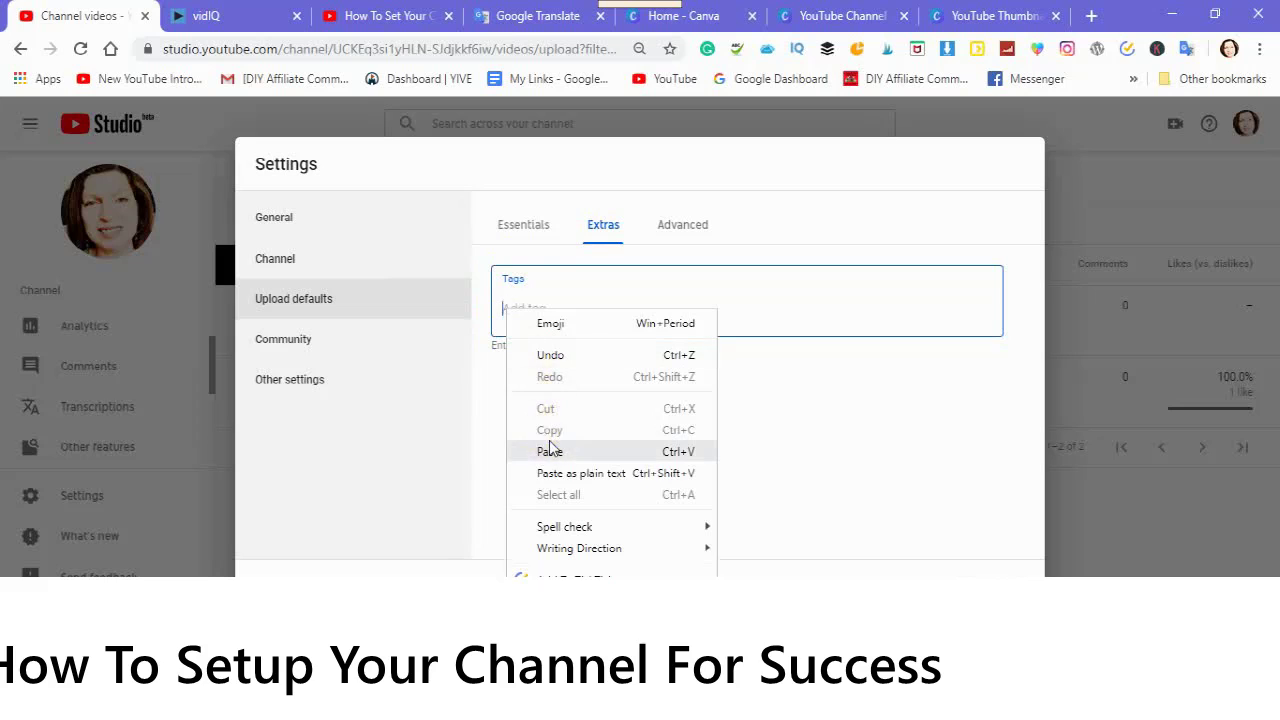
click(550, 450)
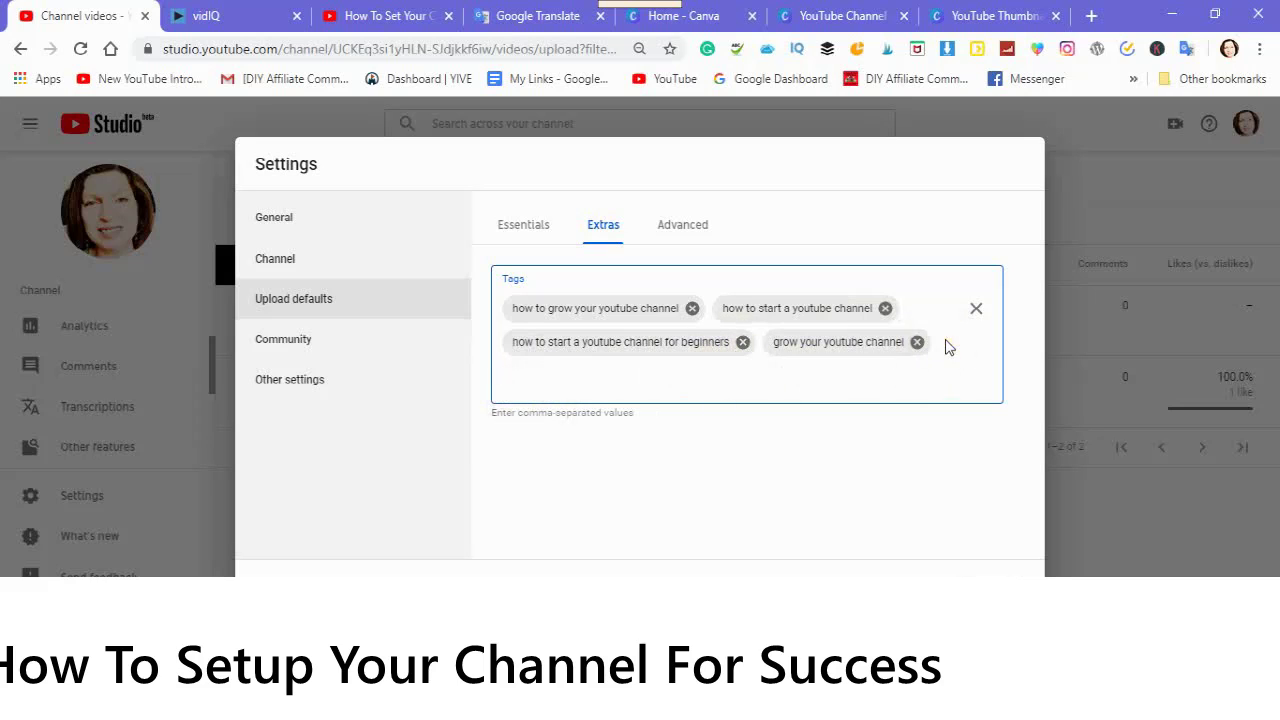
Add the default tags "set up youtube channel for success" and "setup youtube channel right"
click(517, 370)
text(set up)
text(youtube channel for success, setup youtube channel right)
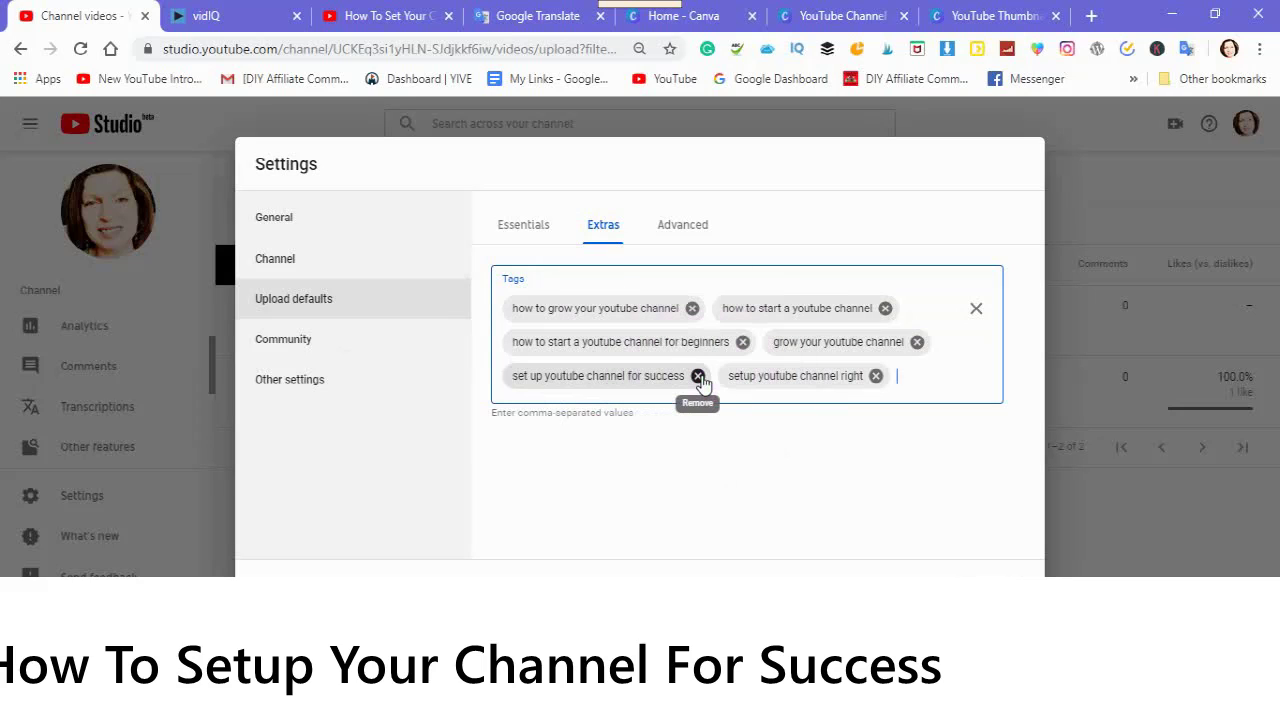
Replace the tag "set up youtube channel for success" with "setup youtube channel for success"
click(694, 375)
click(698, 373)
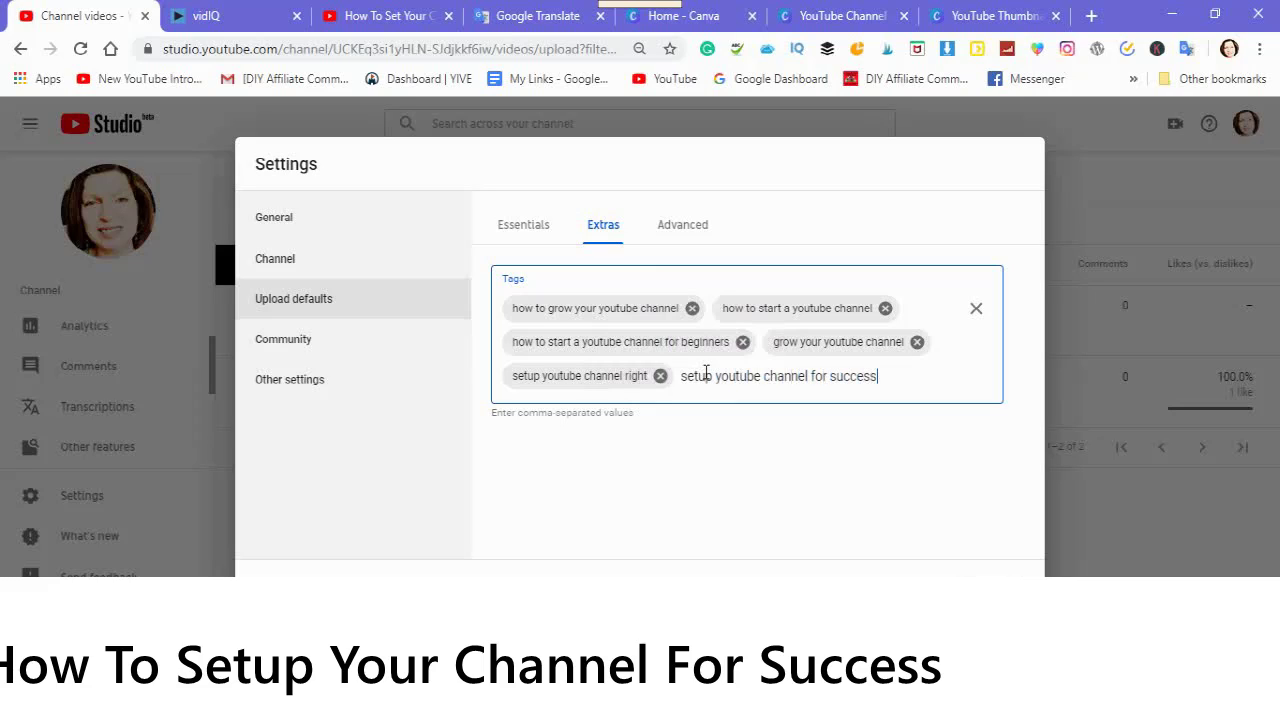
key(Return)
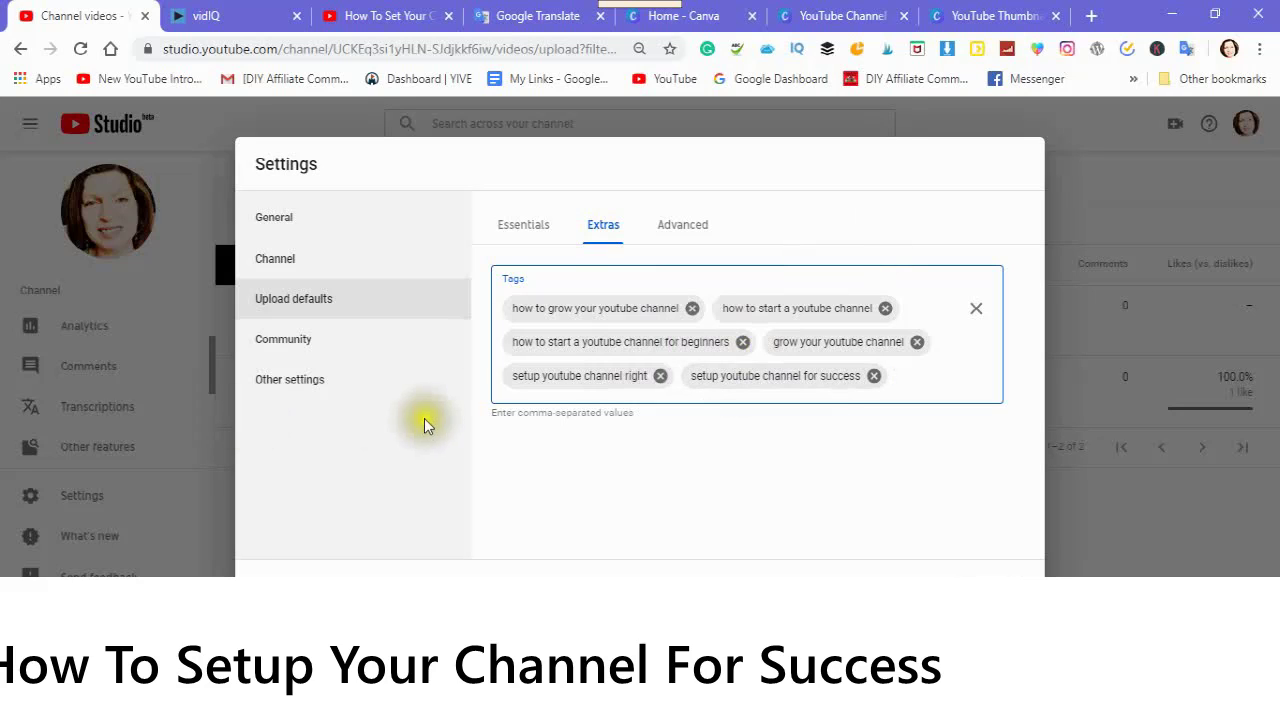
In the advanced upload defaults, set the license to Creative Commons - Attribution and the category to Howto & Style
click(681, 240)
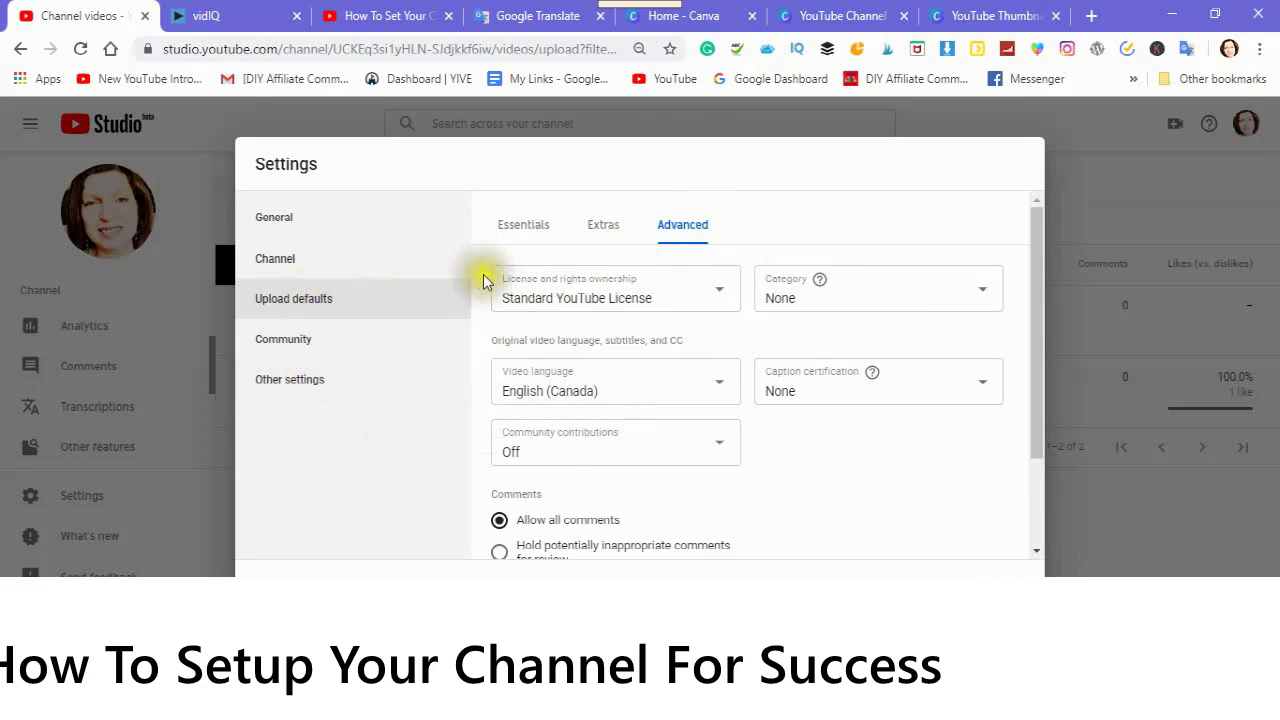
click(721, 295)
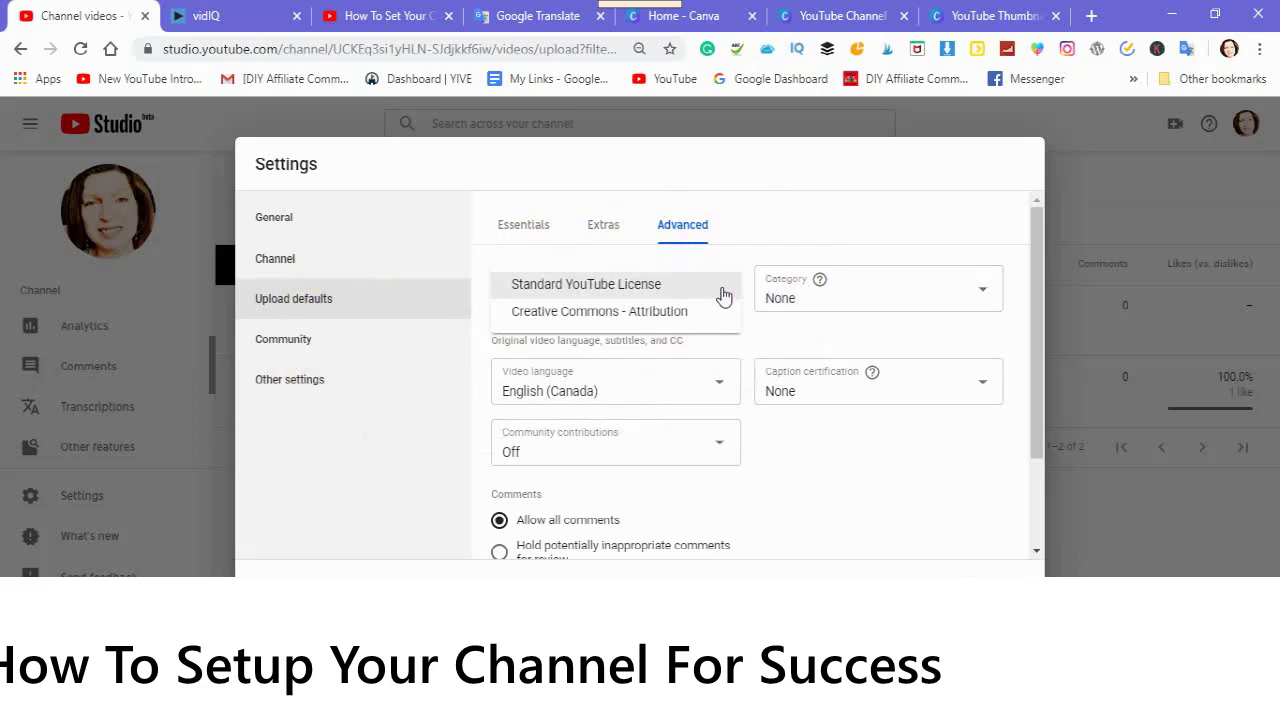
click(600, 318)
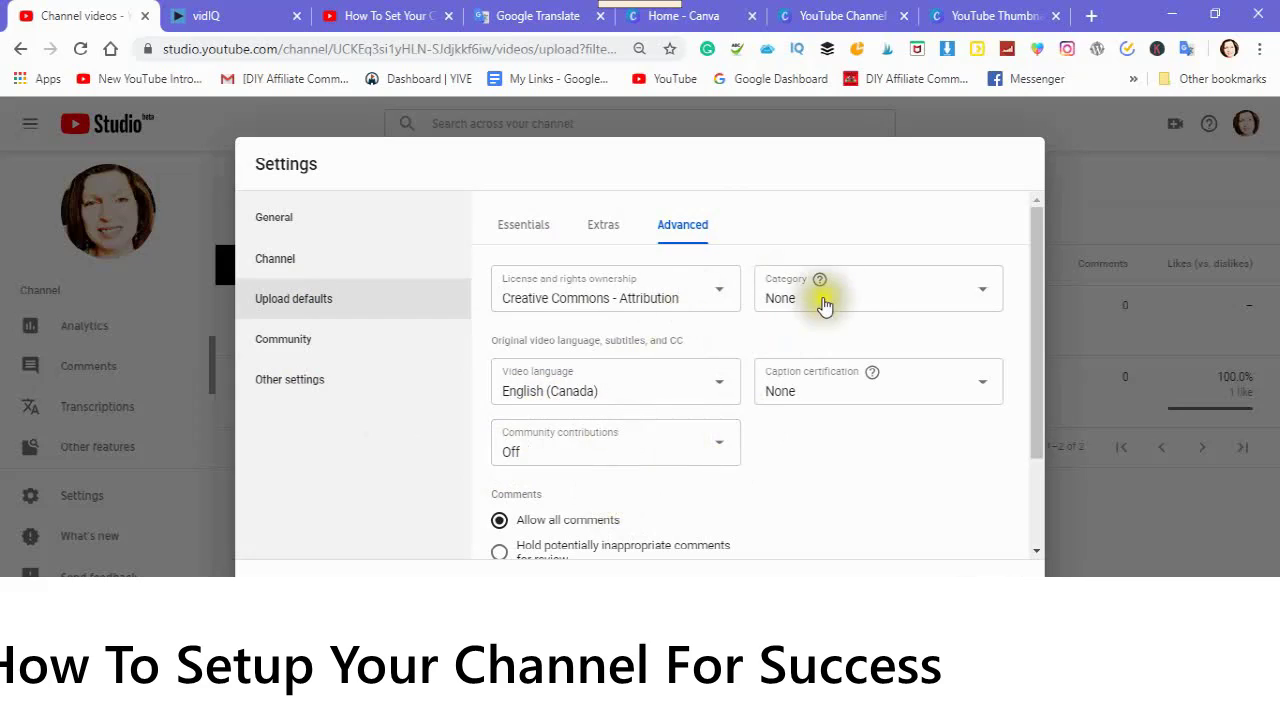
click(984, 298)
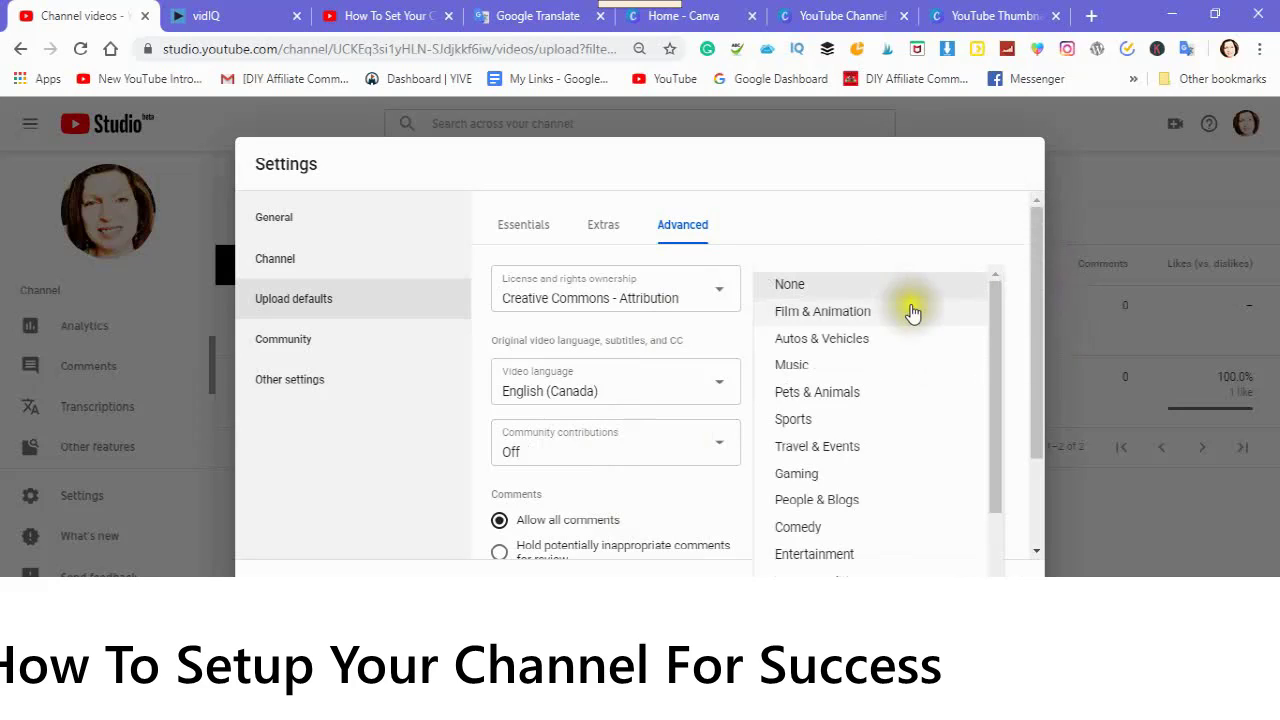
scroll(850, 430, down, 1)
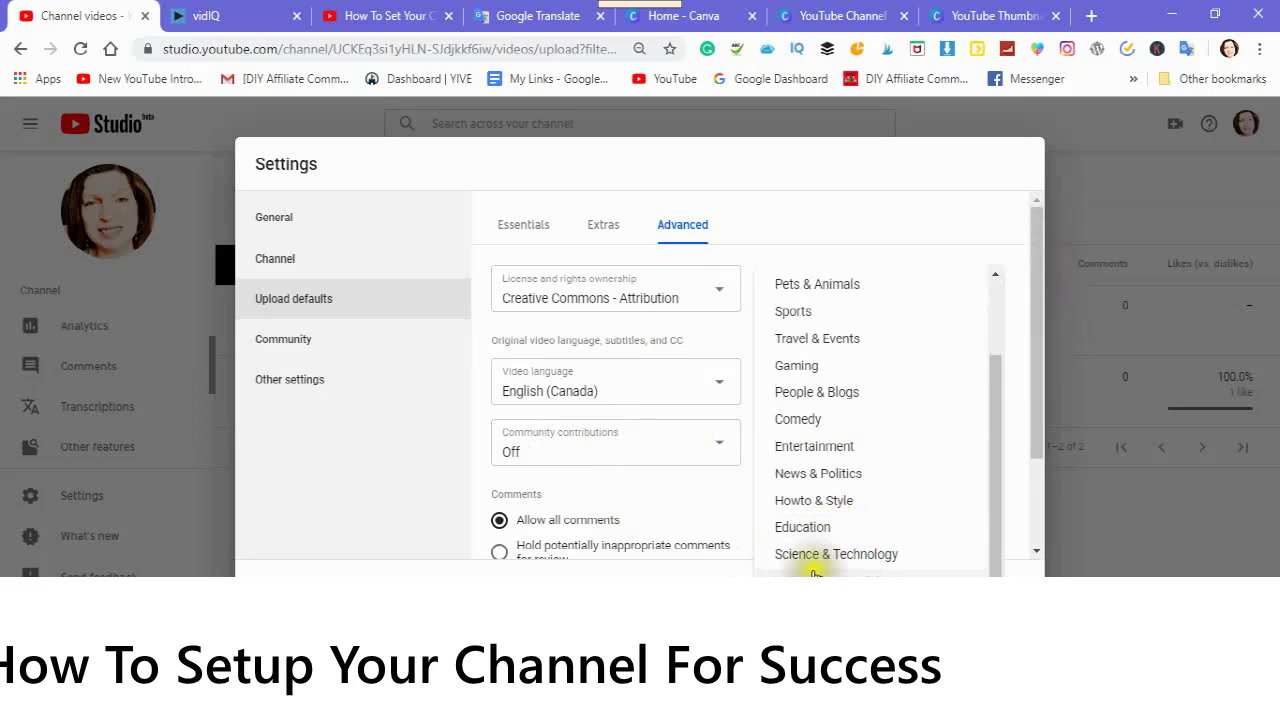
scroll(795, 530, up, 2)
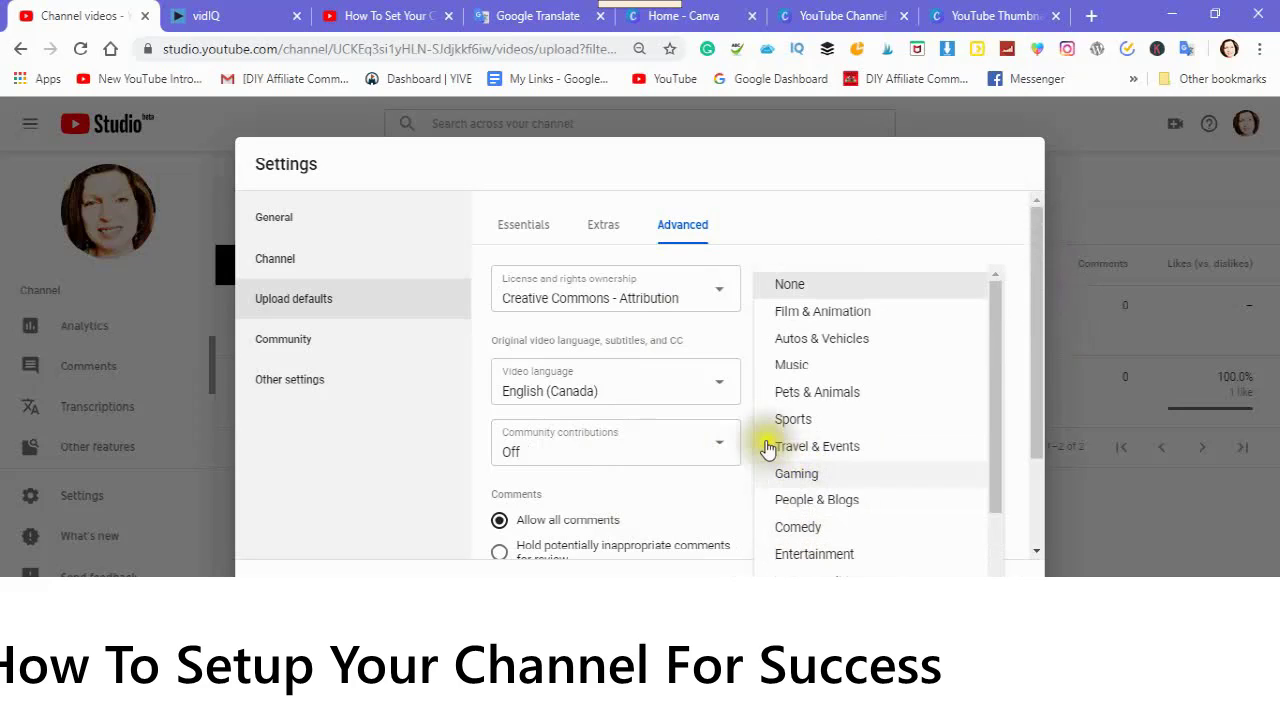
scroll(800, 330, down, 1)
scroll(800, 340, down, 1)
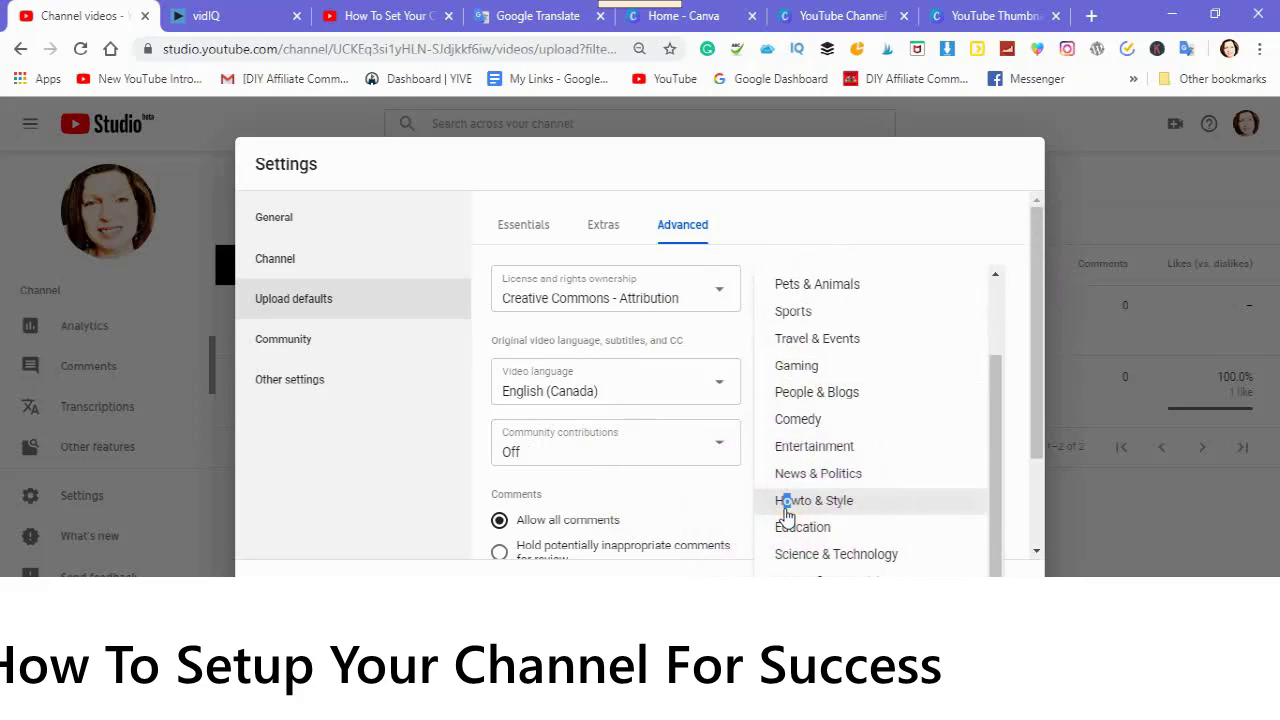
click(786, 506)
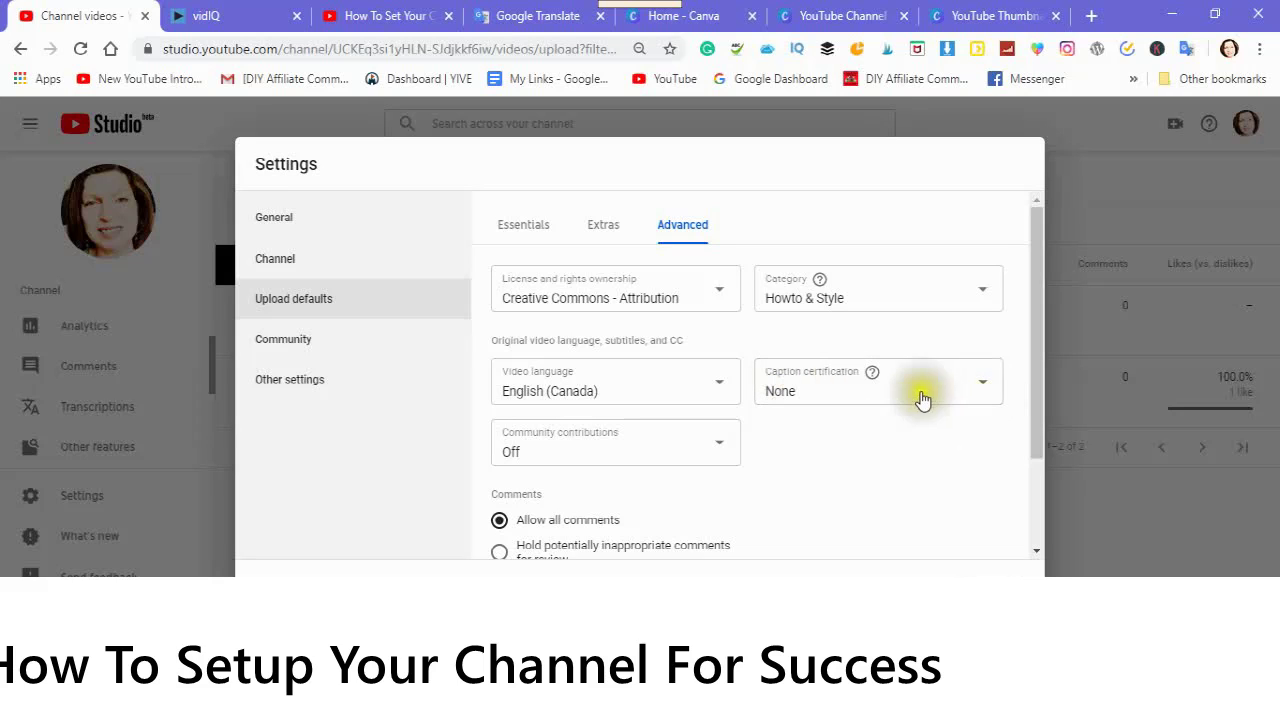
Set the default caption certification to "This content has never aired on television in the U.S."
click(985, 388)
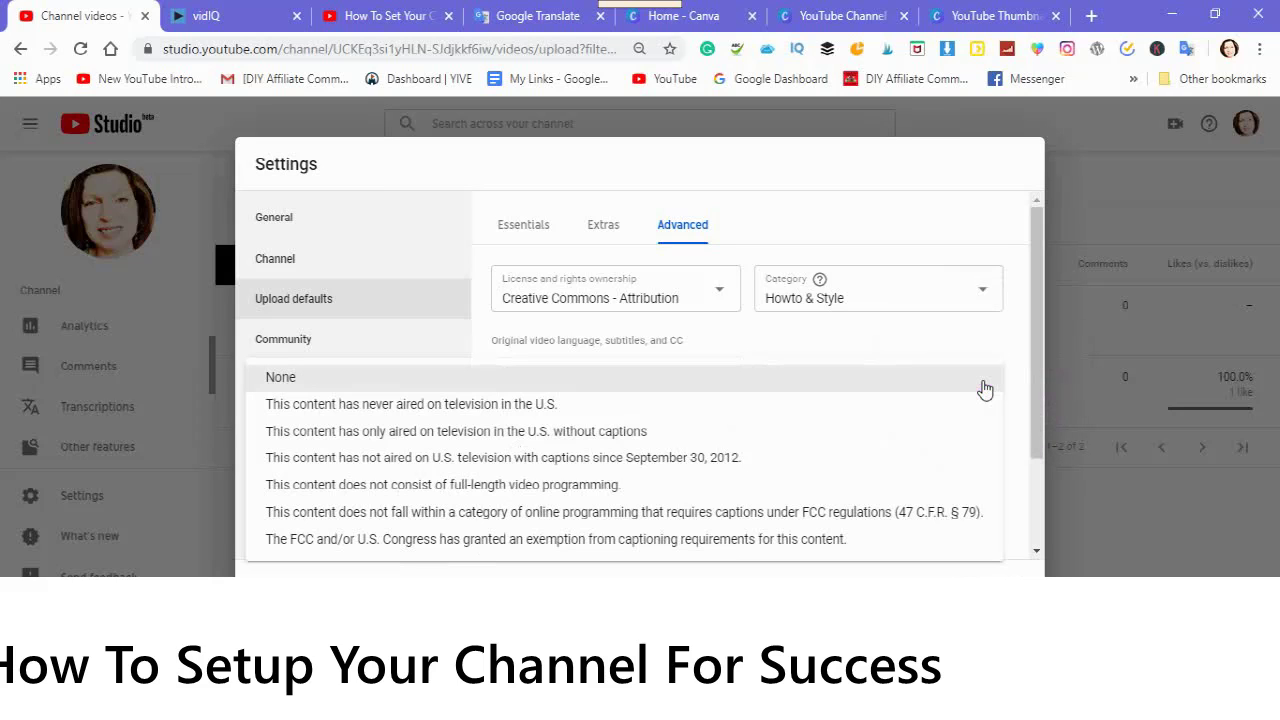
click(305, 410)
click(420, 404)
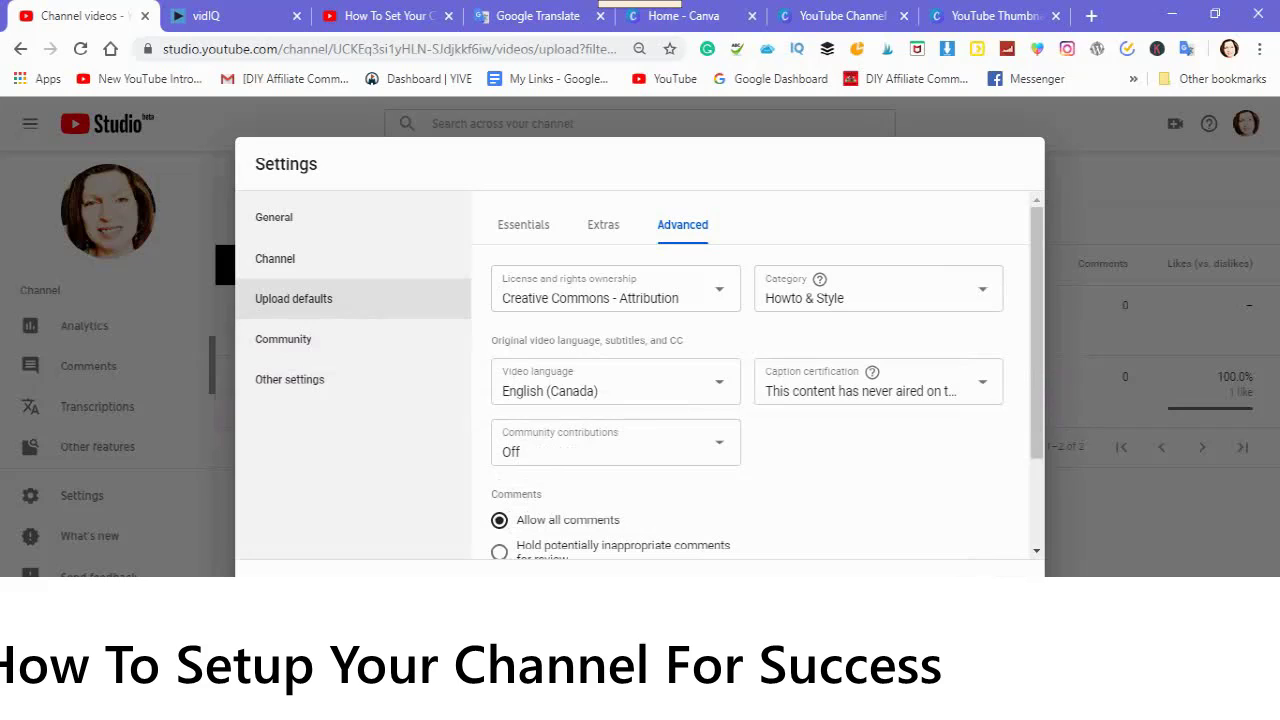
Set the default comment handling to hold potentially inappropriate comments for review and save the settings
scroll(651, 455, down, 1)
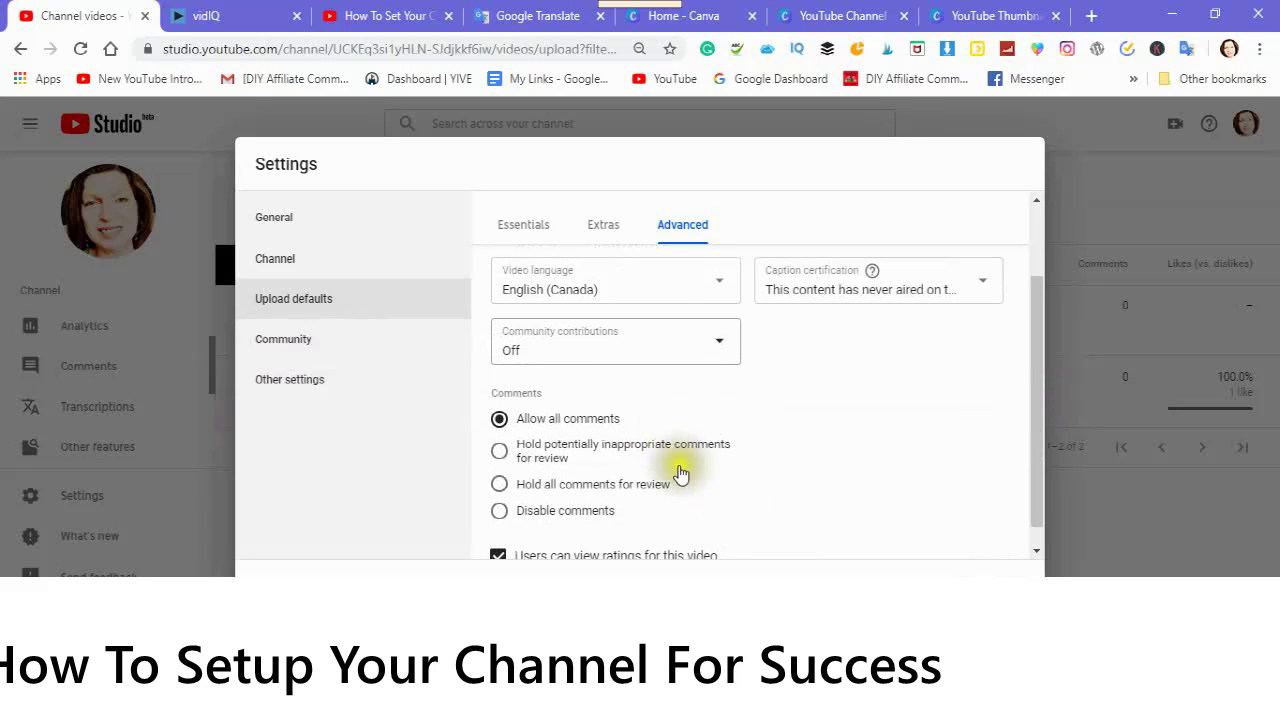
scroll(680, 473, down, 1)
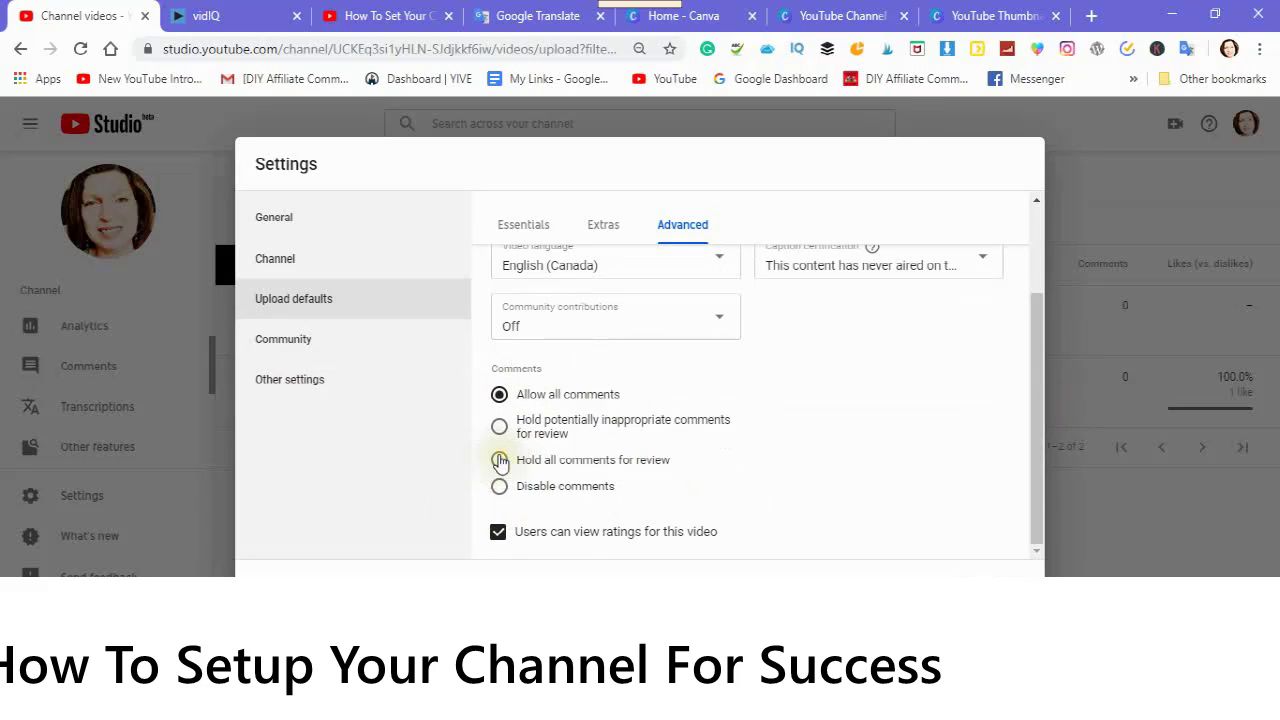
click(500, 428)
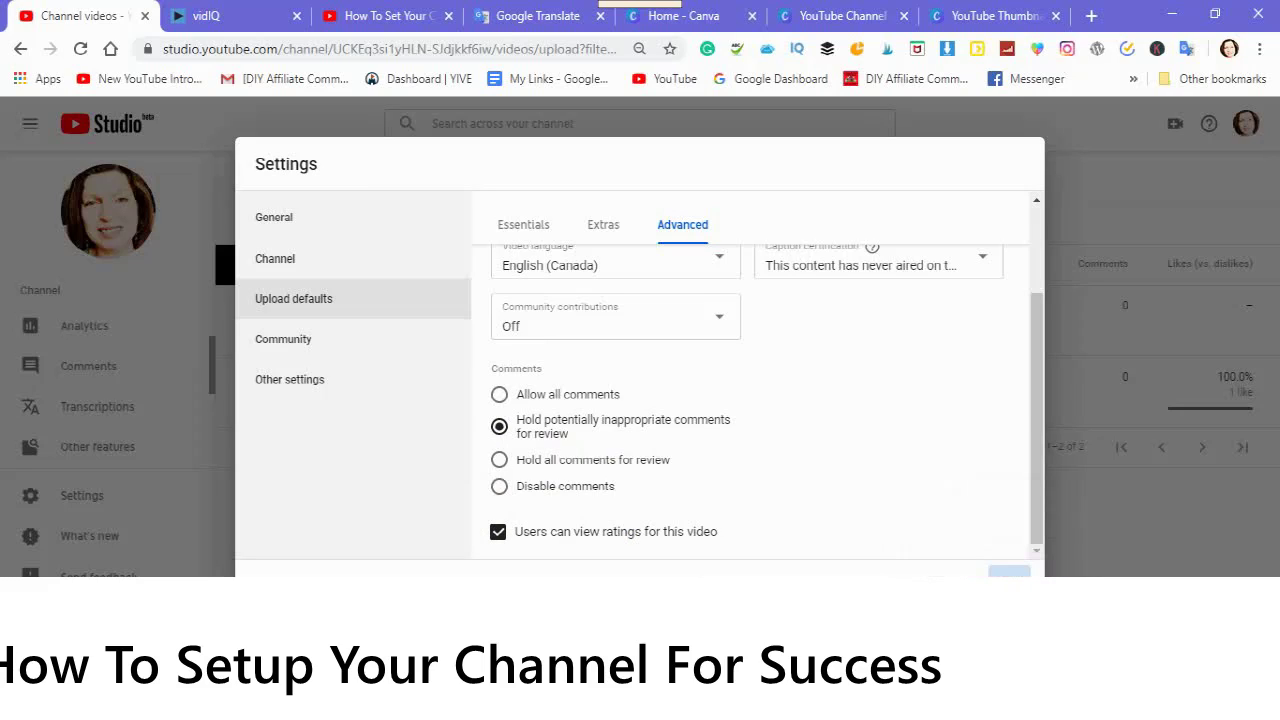
click(983, 568)
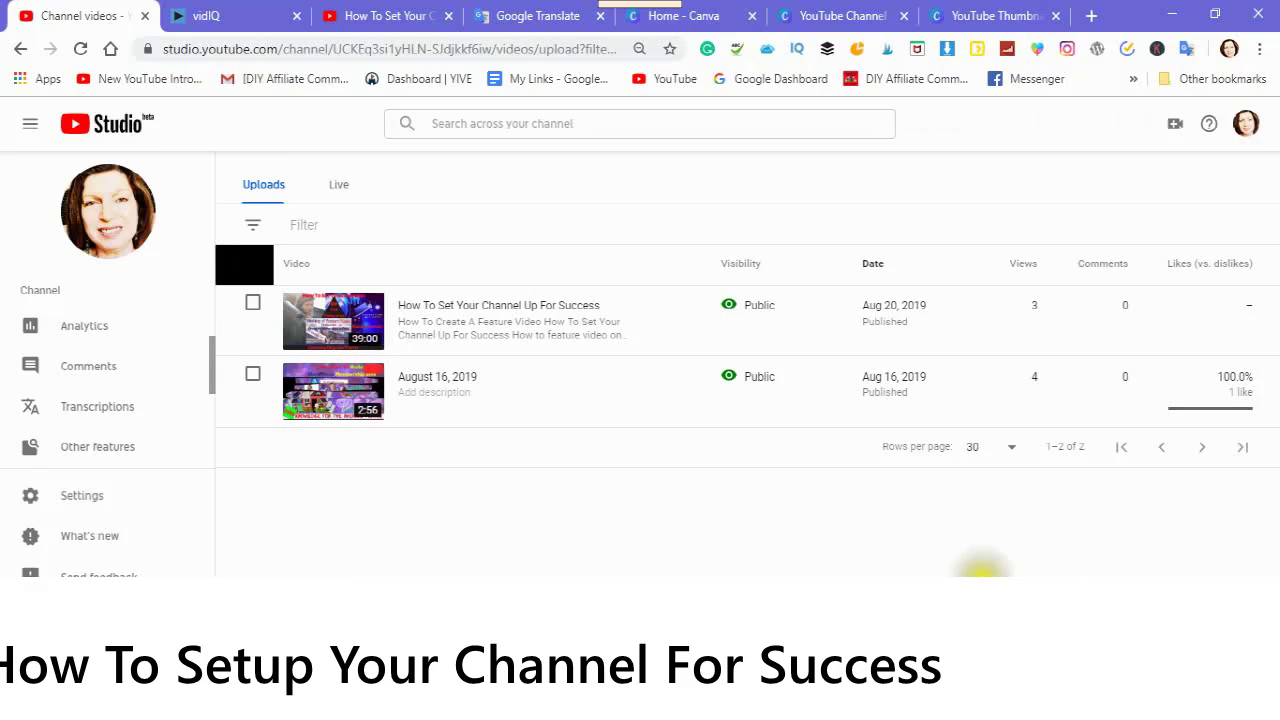
Review the community automated filters for moderators, approved users, hidden users and blocked words in the channel settings
click(80, 503)
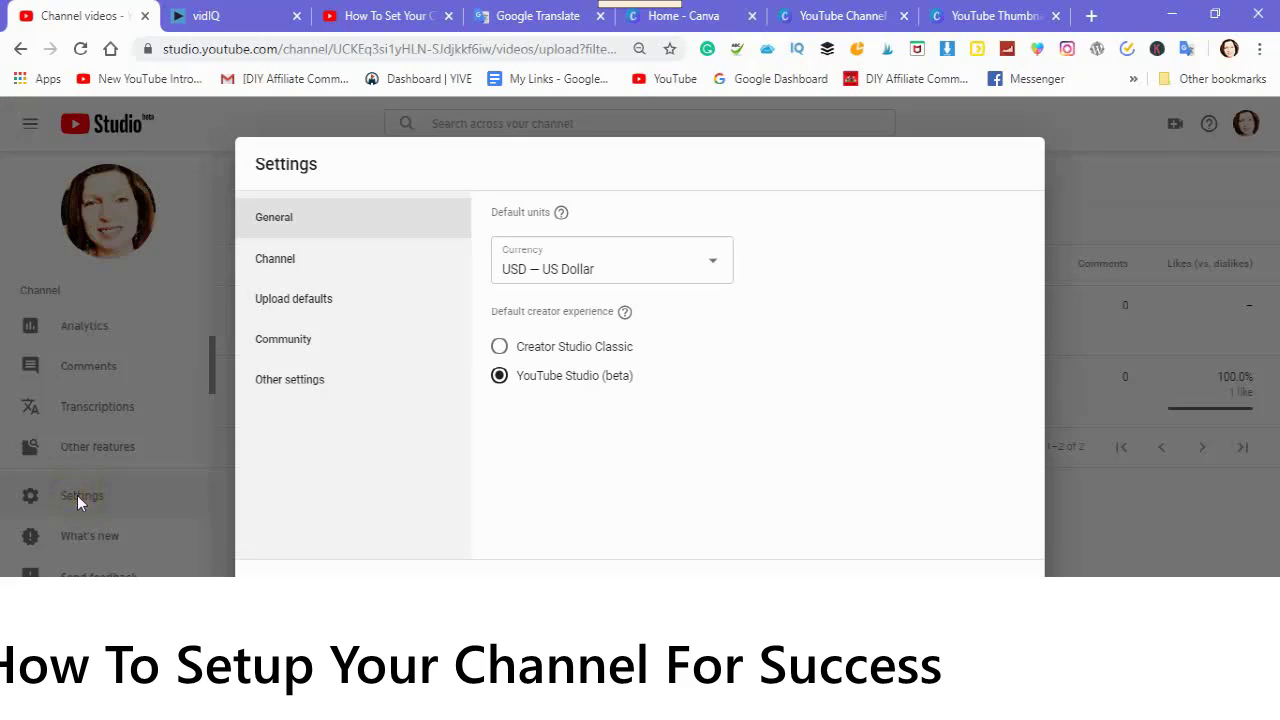
click(272, 348)
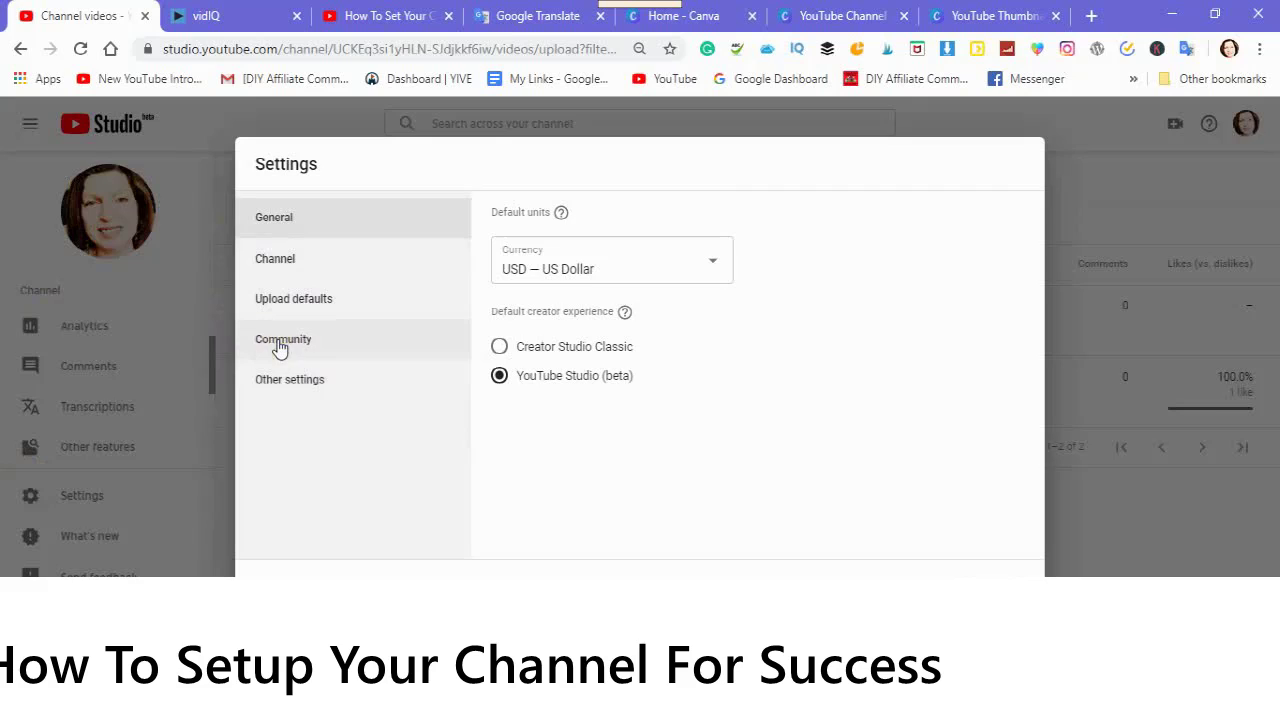
click(277, 350)
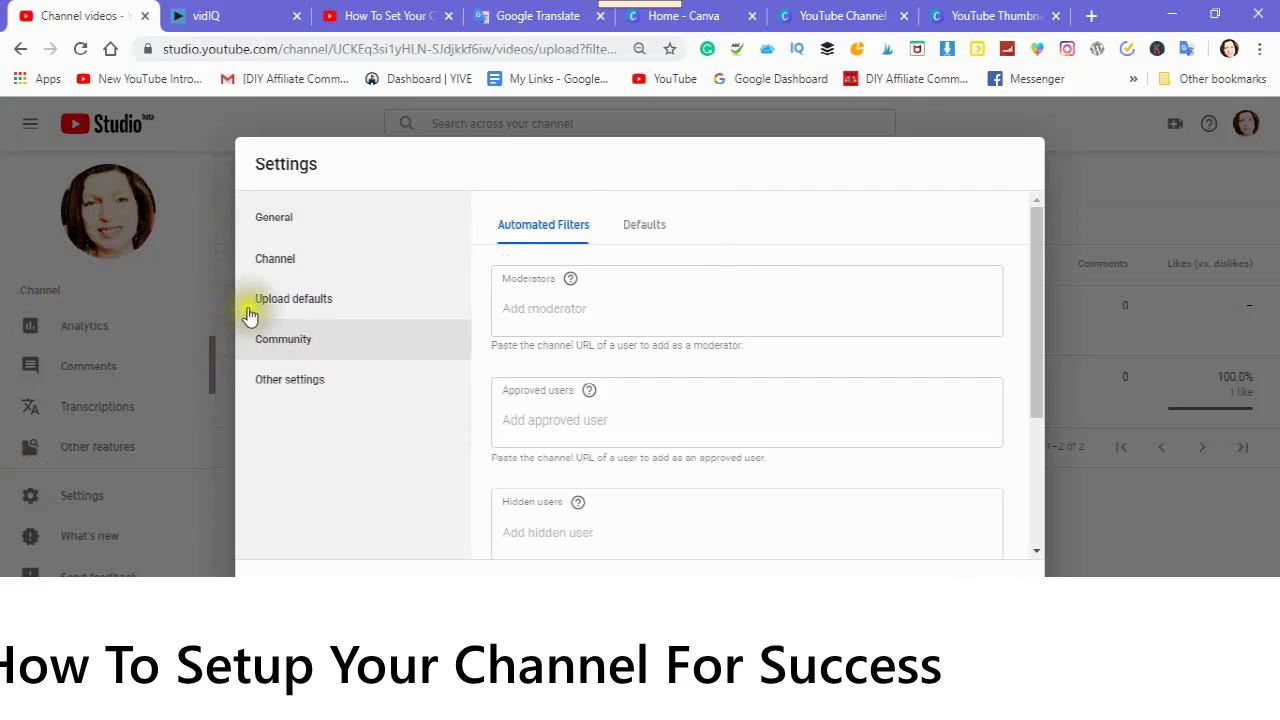
scroll(709, 243, down, 1)
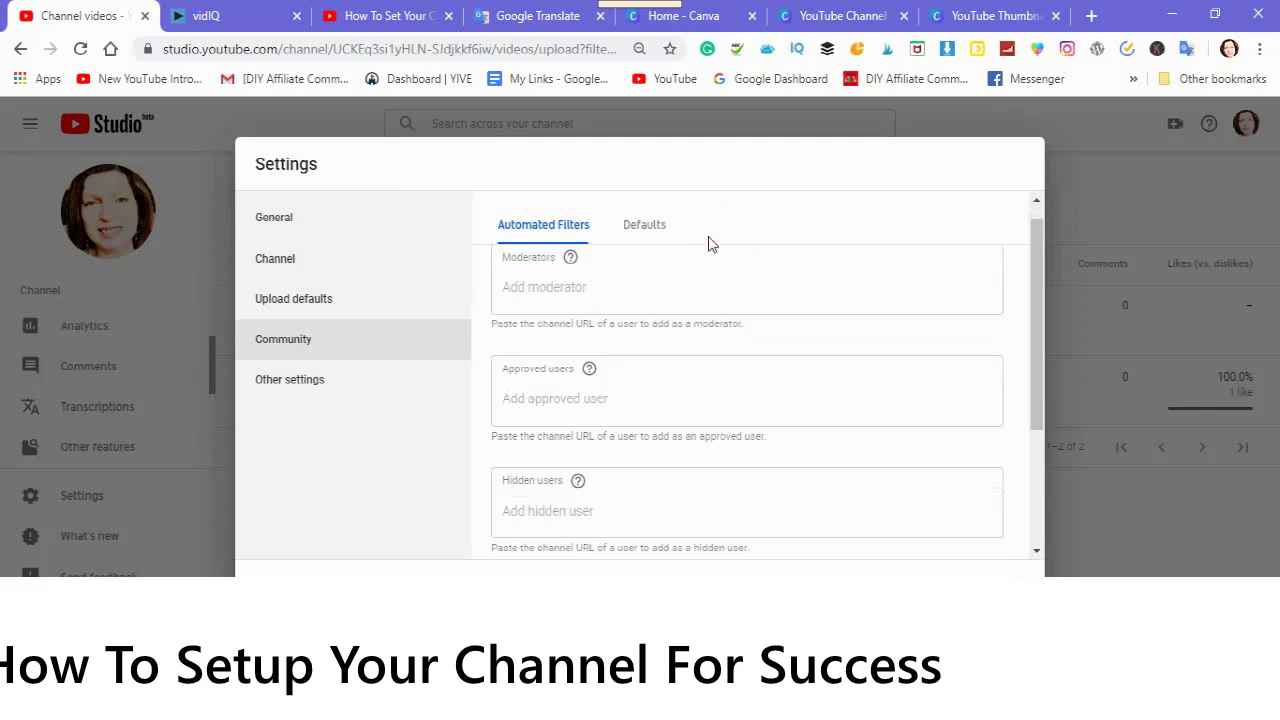
scroll(680, 392, up, 2)
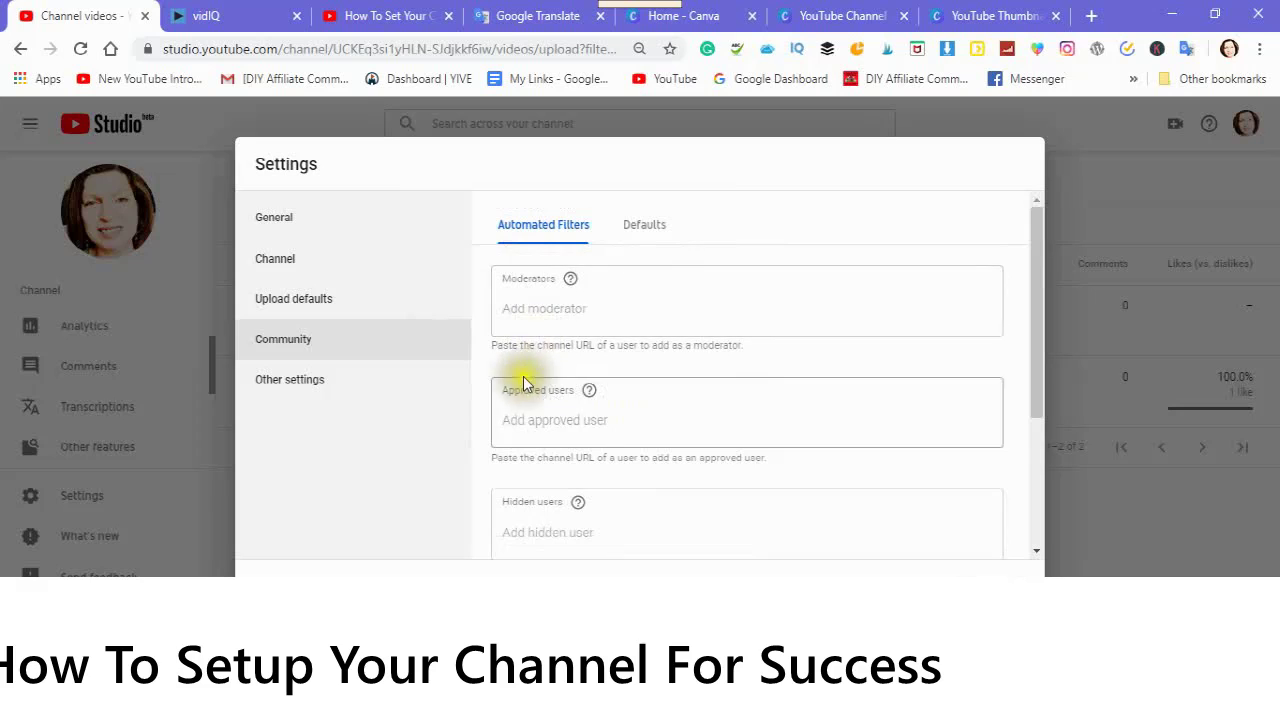
scroll(513, 377, down, 1)
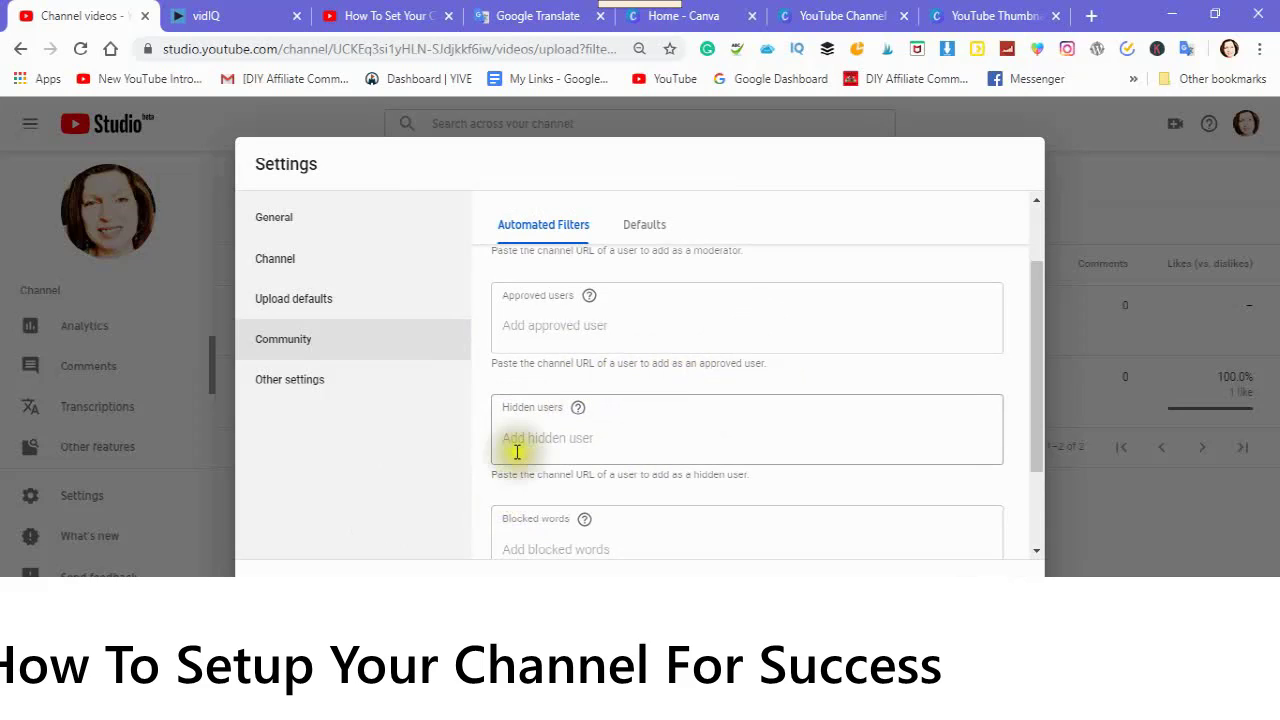
scroll(514, 446, down, 1)
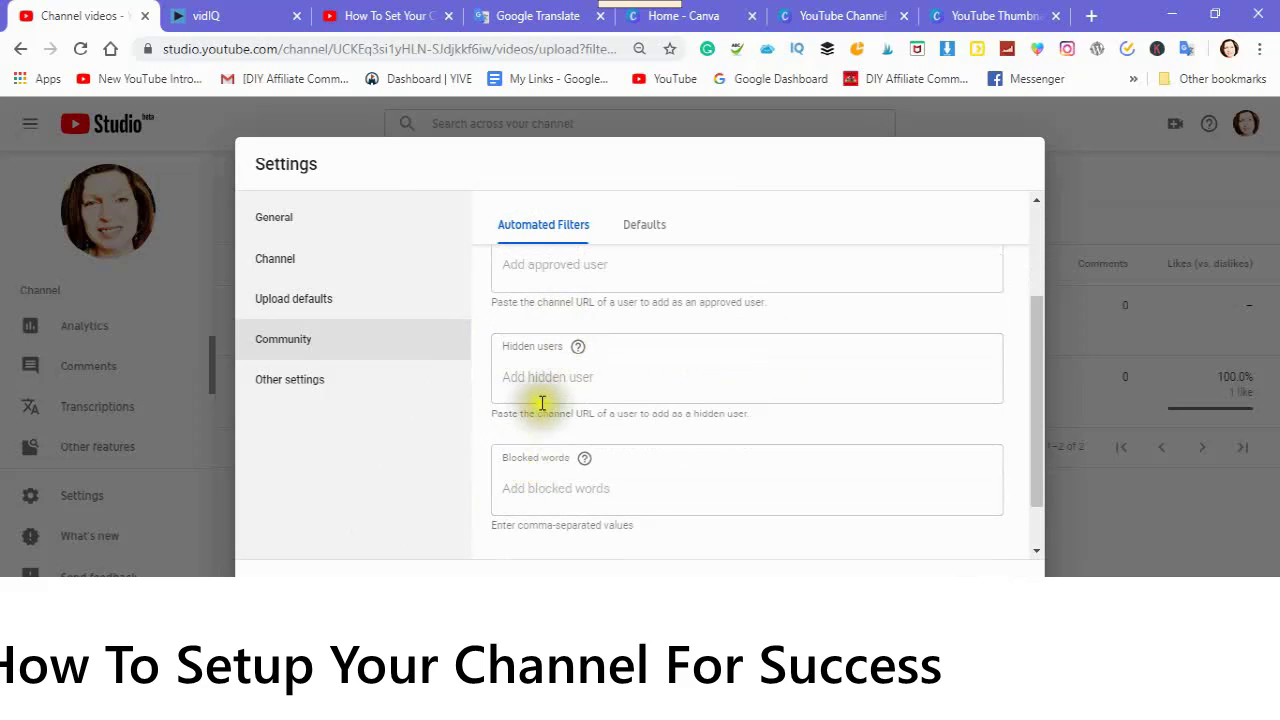
click(499, 494)
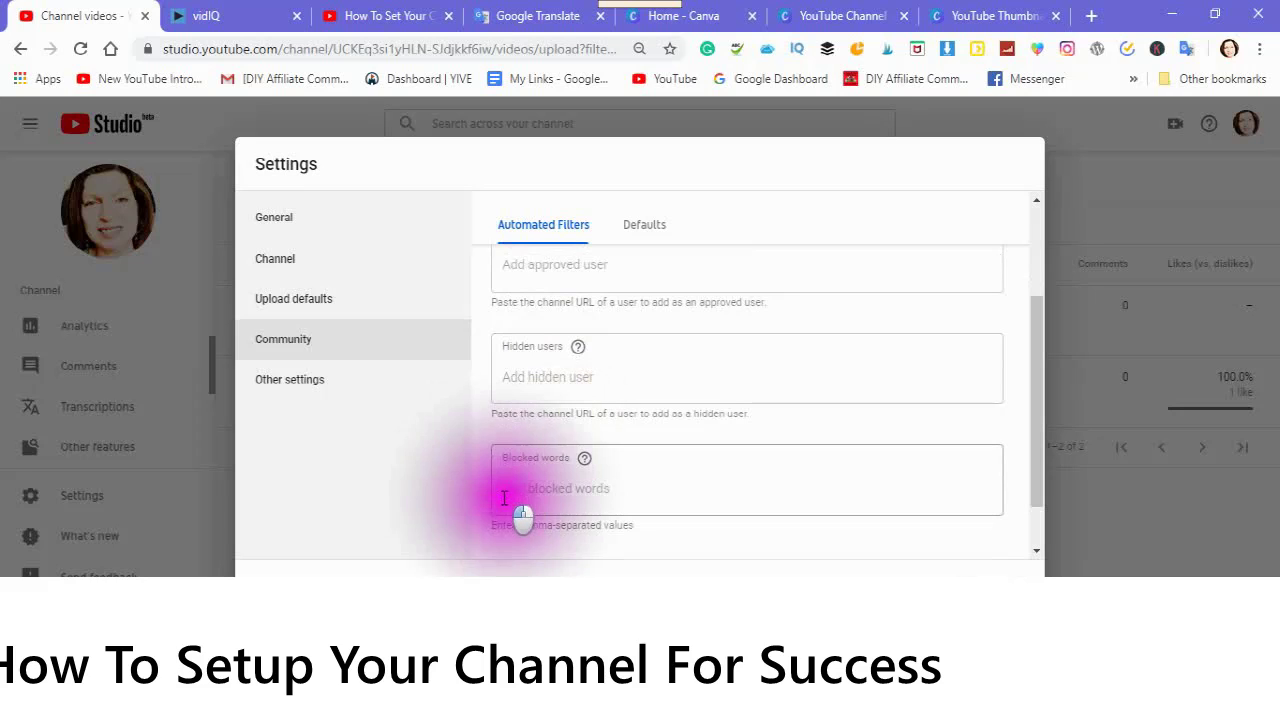
click(510, 494)
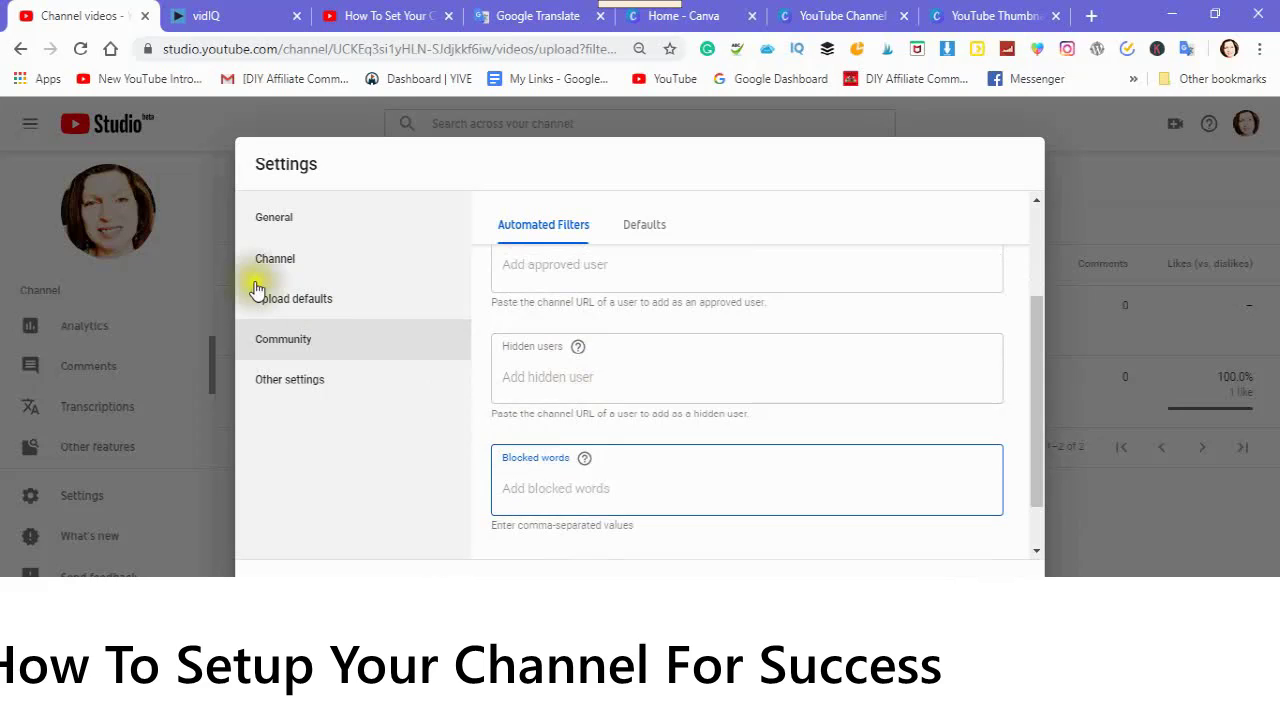
In the community defaults, hold potentially inappropriate Discussions tab comments and live chat messages for review, and save the settings
click(650, 230)
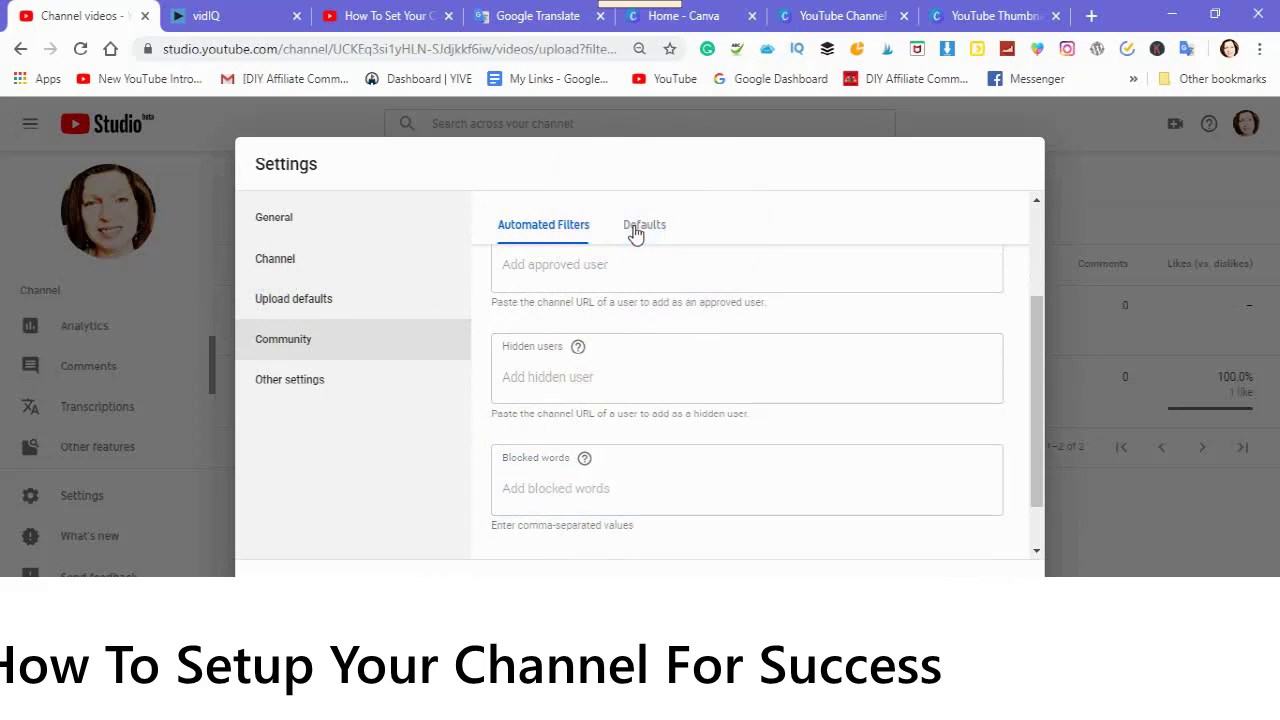
click(640, 231)
click(648, 232)
click(647, 232)
click(645, 233)
click(645, 234)
click(646, 231)
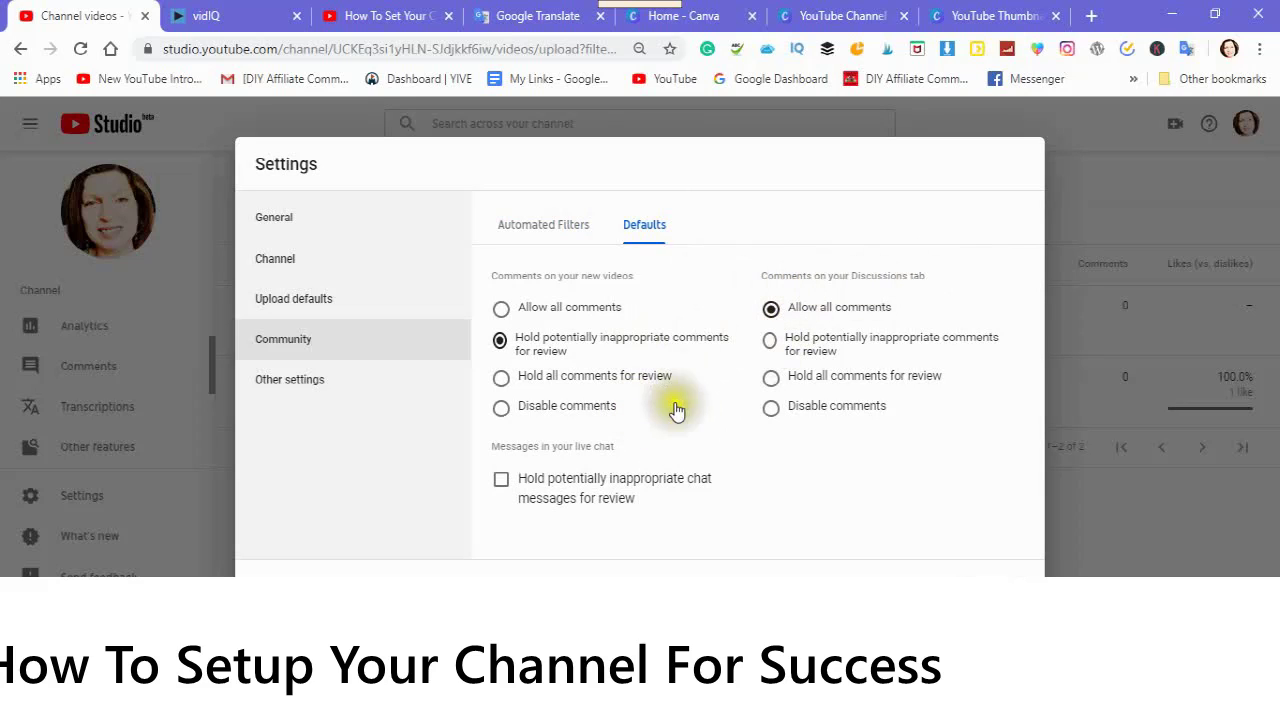
click(770, 342)
click(501, 482)
click(1002, 565)
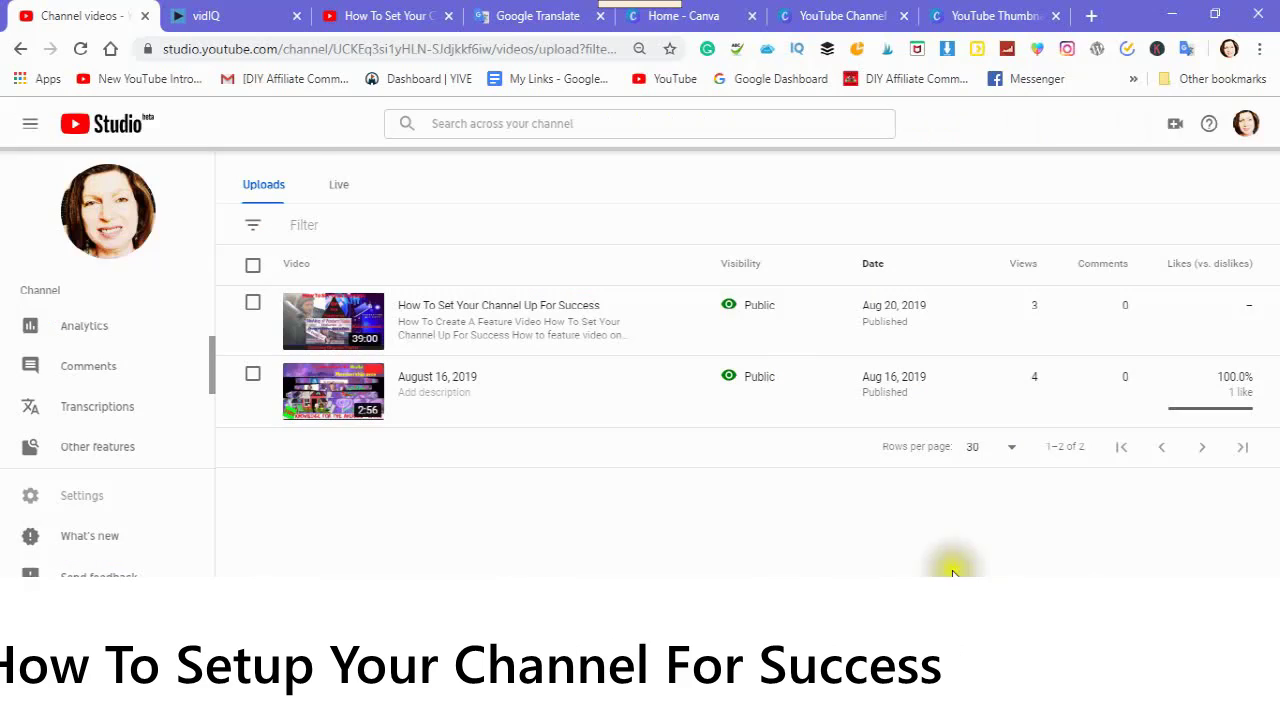
Open the advanced channel settings page and its list of countries
click(82, 507)
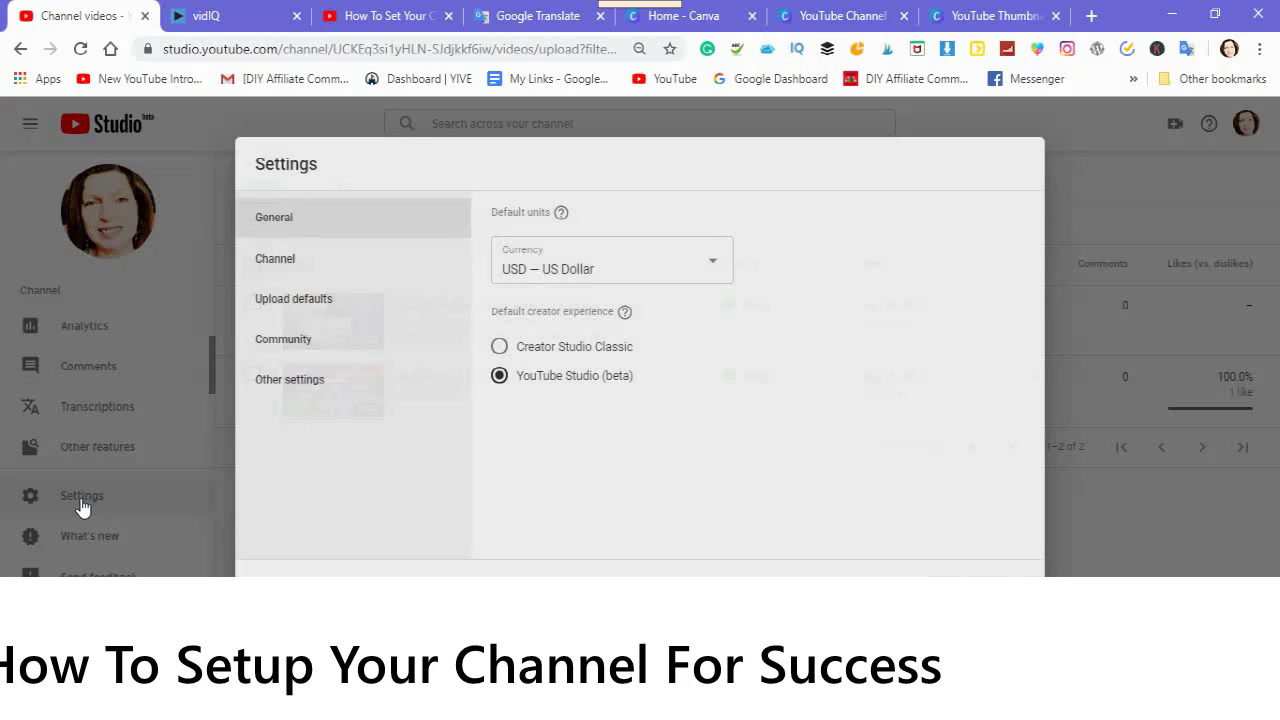
click(272, 377)
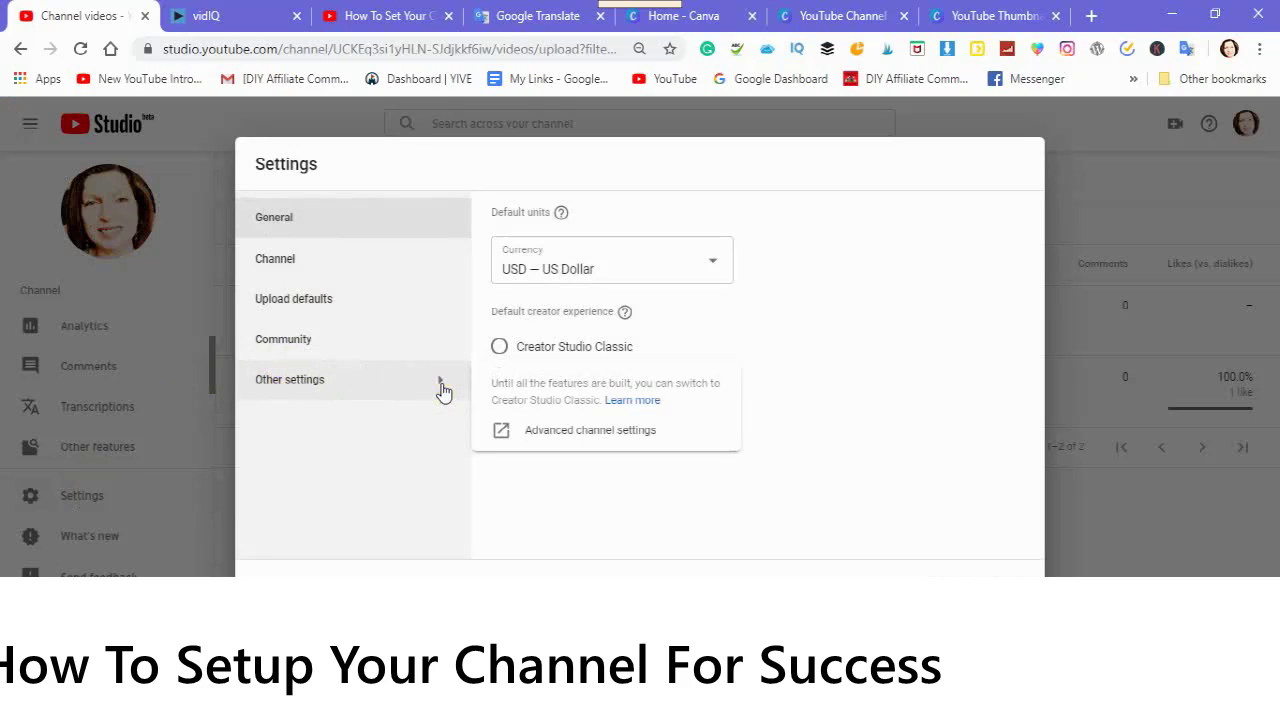
click(575, 442)
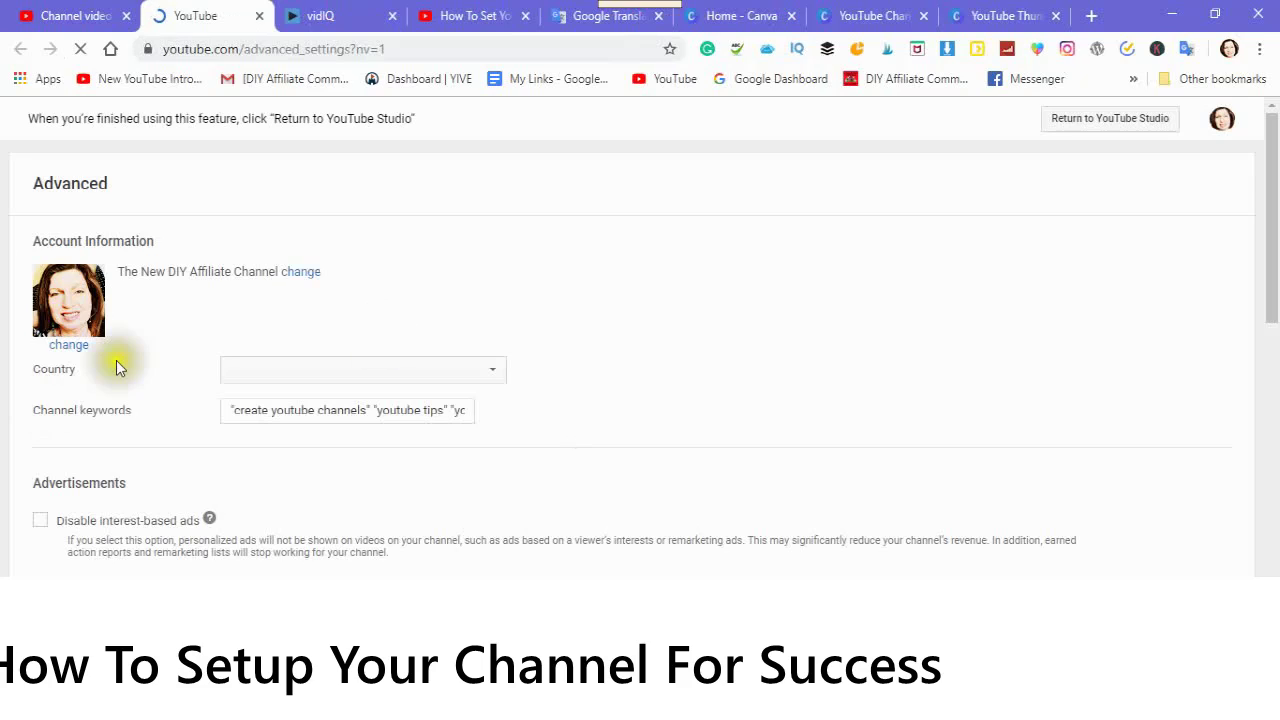
click(495, 377)
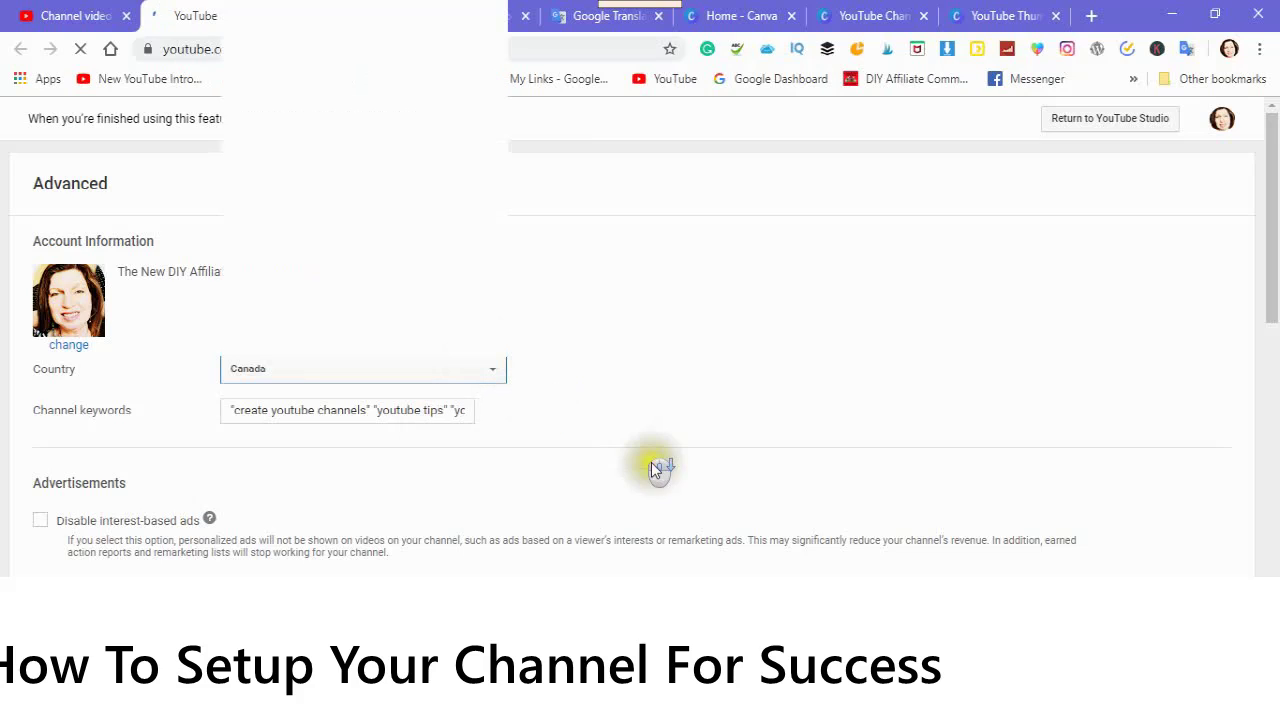
Check the channel recommendations and subscriber count options, and save the advanced channel settings
scroll(575, 562, down, 3)
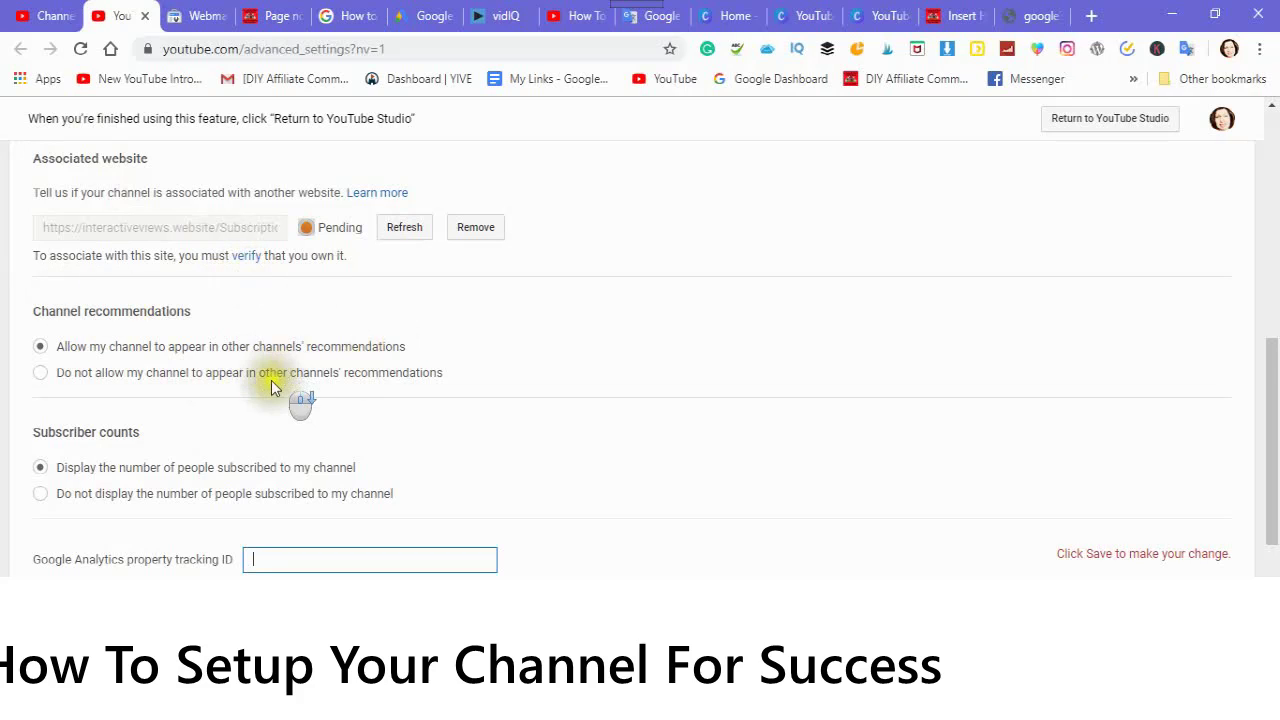
scroll(271, 380, down, 1)
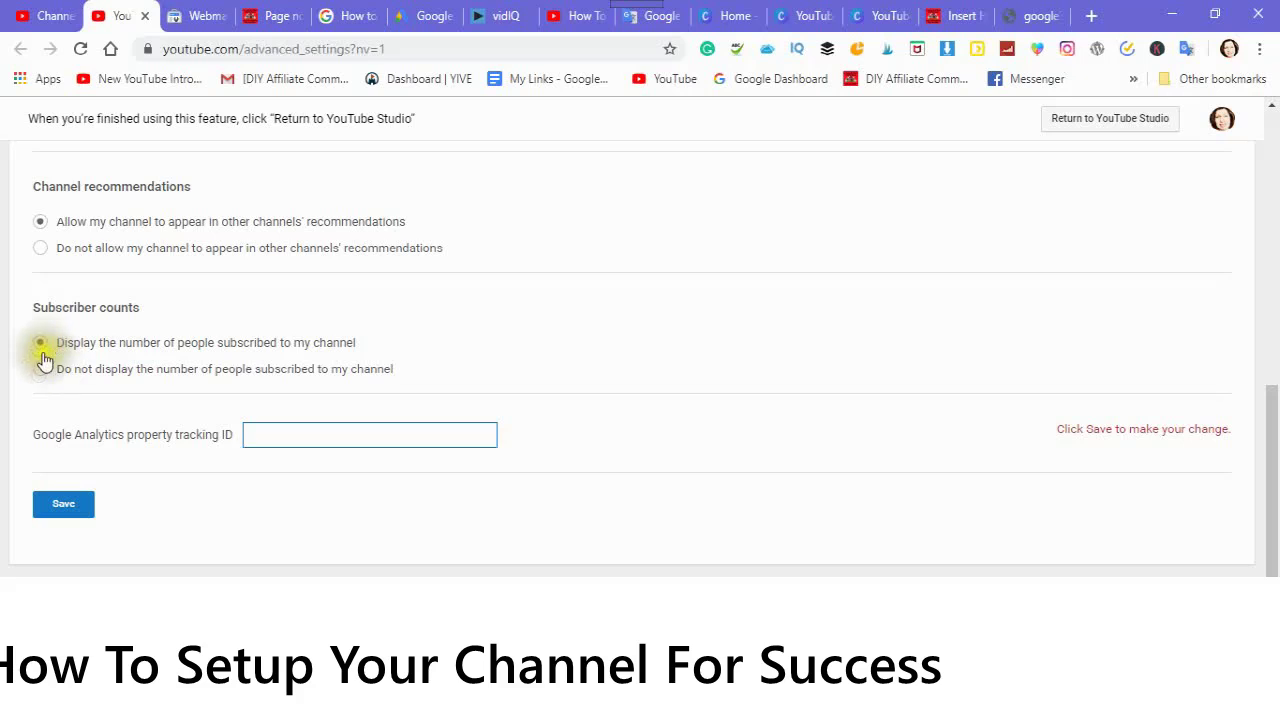
click(132, 472)
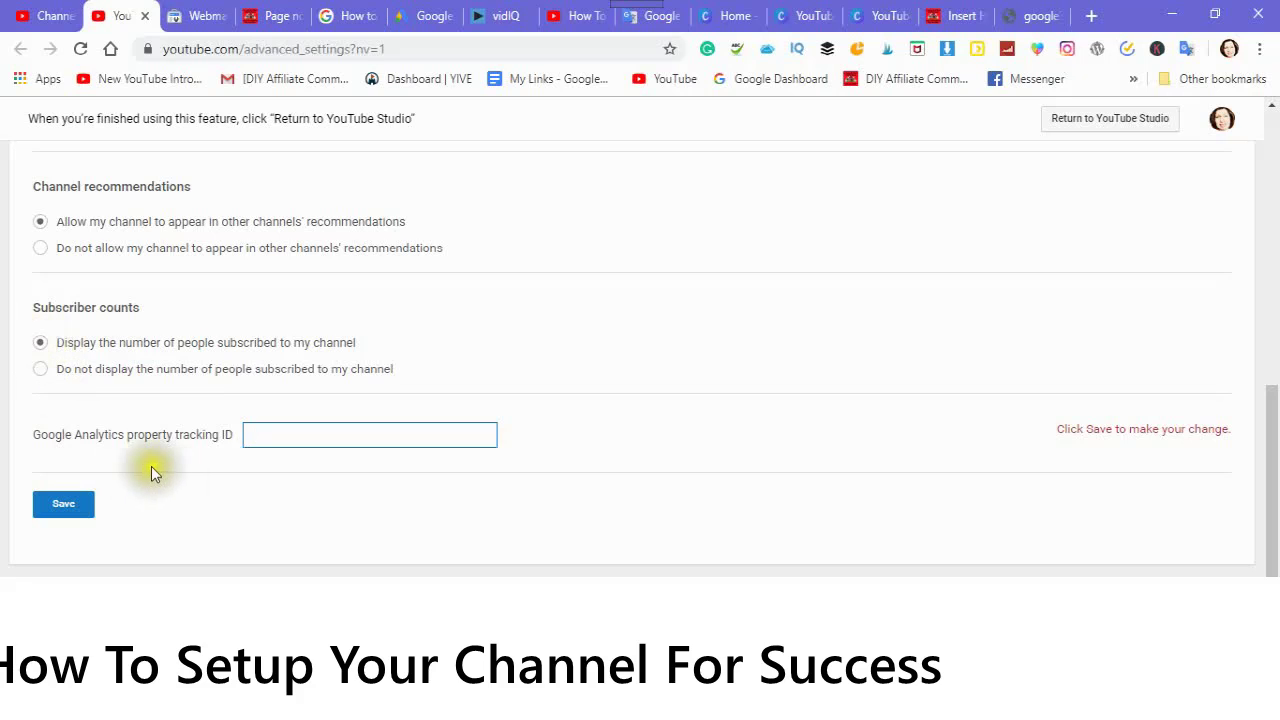
click(48, 512)
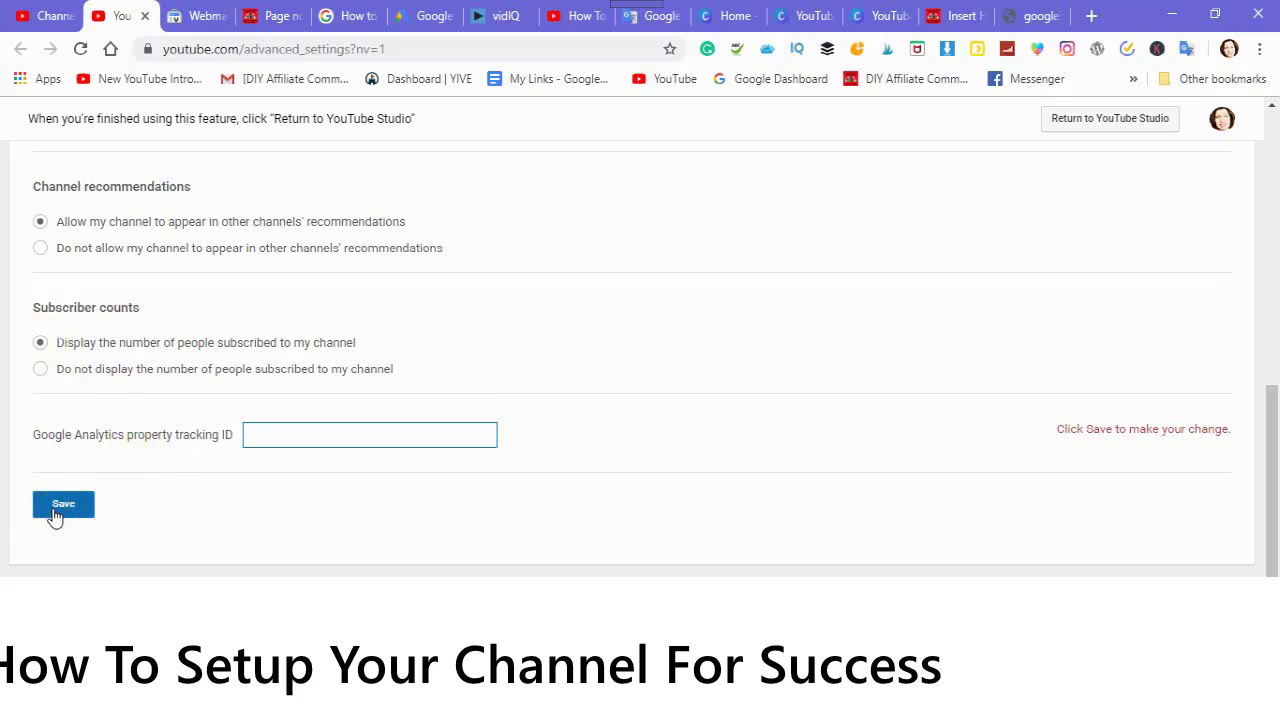
click(56, 514)
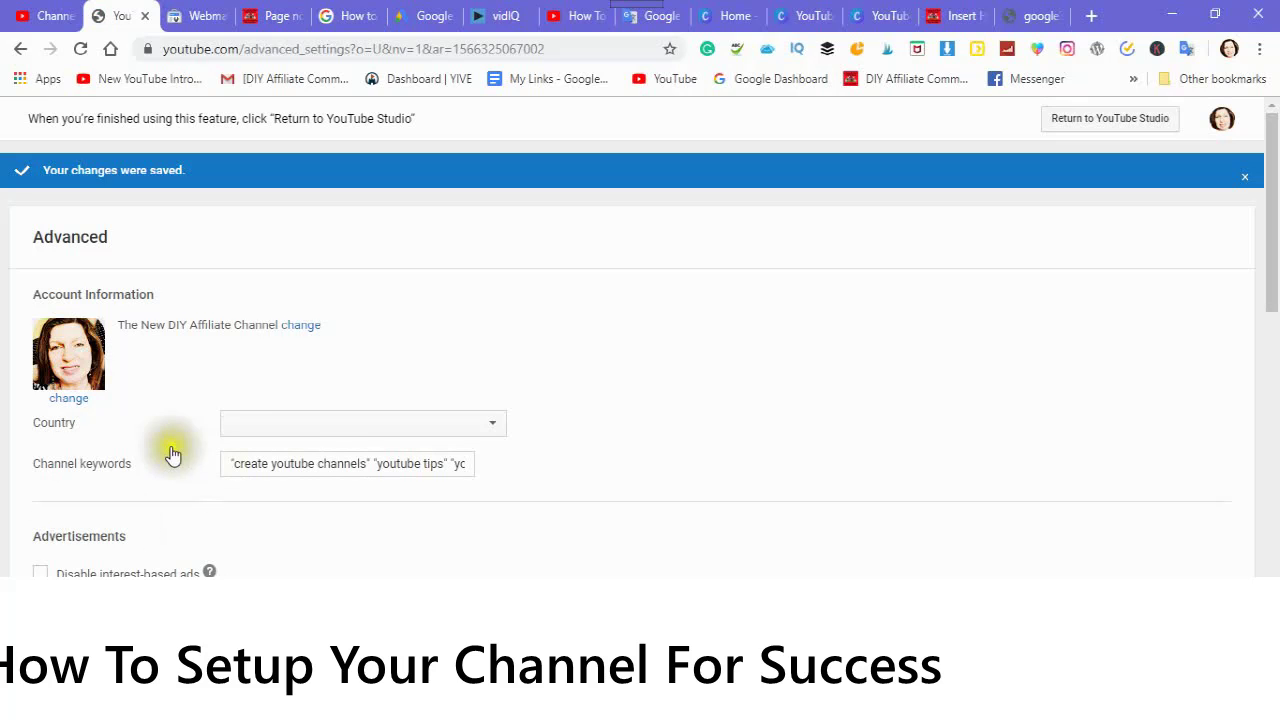
Review the saved advanced settings, from the account information to the Google Analytics property tracking ID
scroll(200, 497, down, 1)
scroll(200, 497, down, 4)
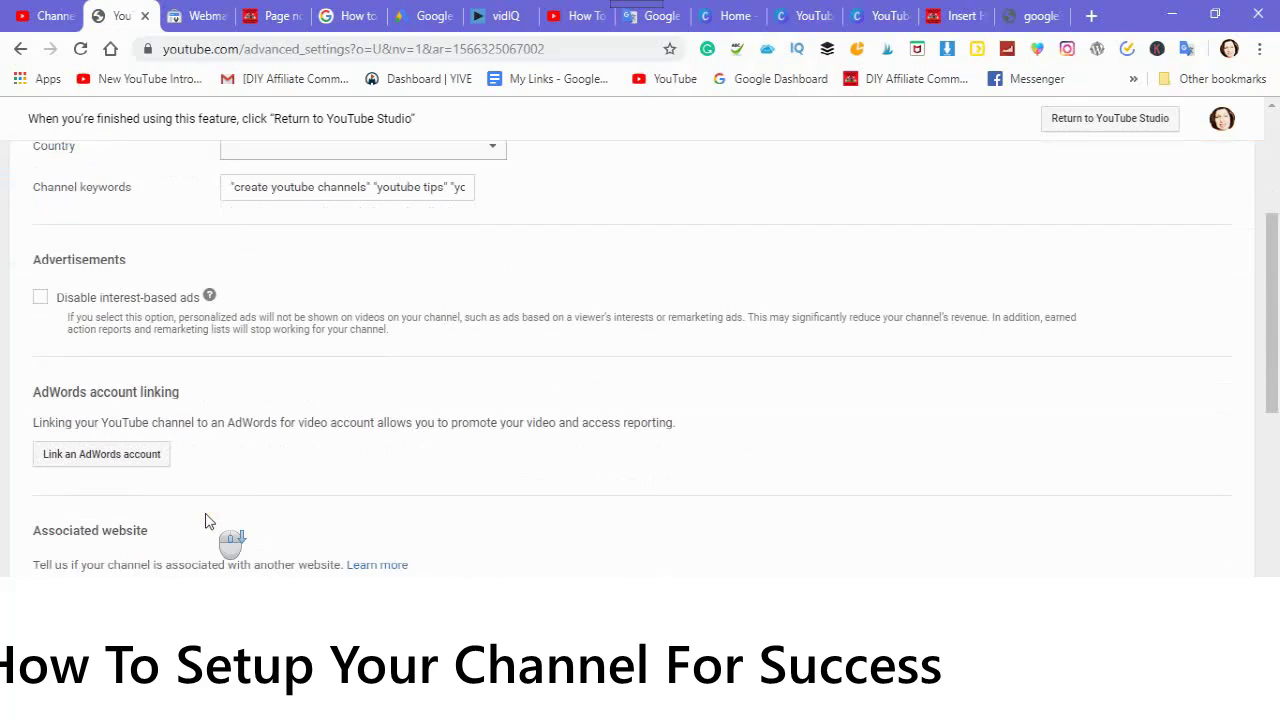
scroll(215, 518, down, 5)
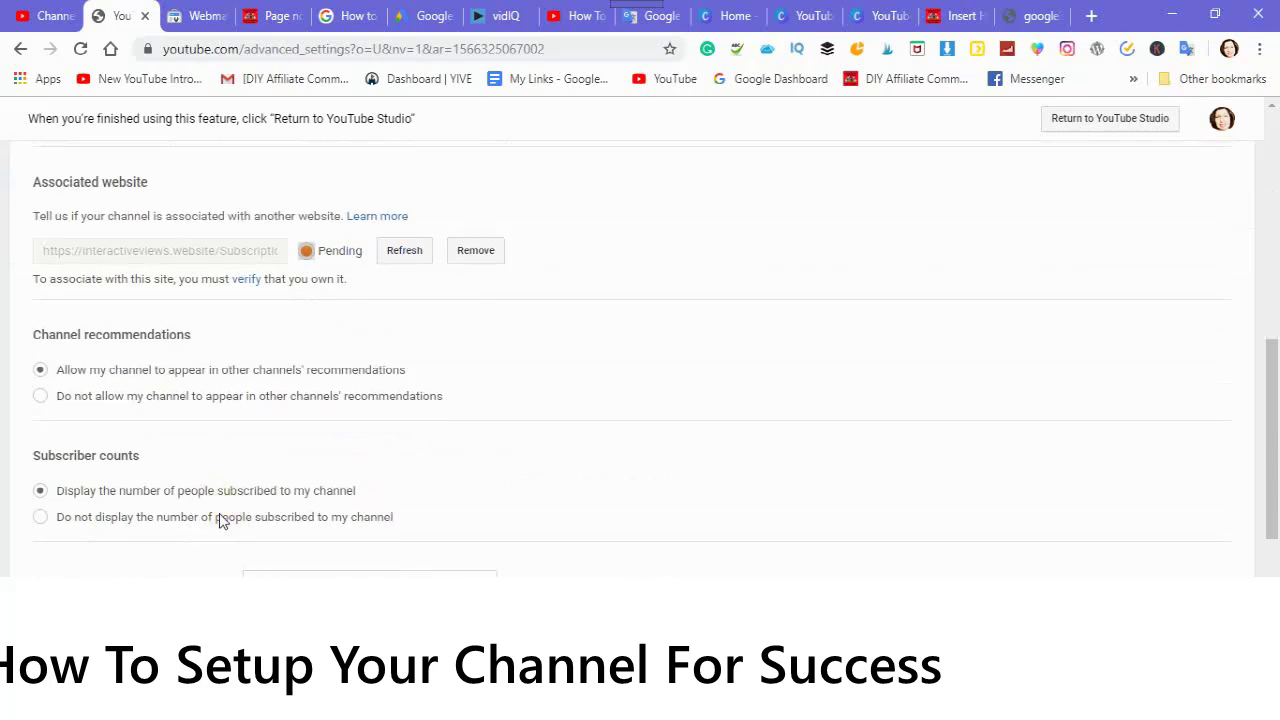
scroll(217, 520, up, 5)
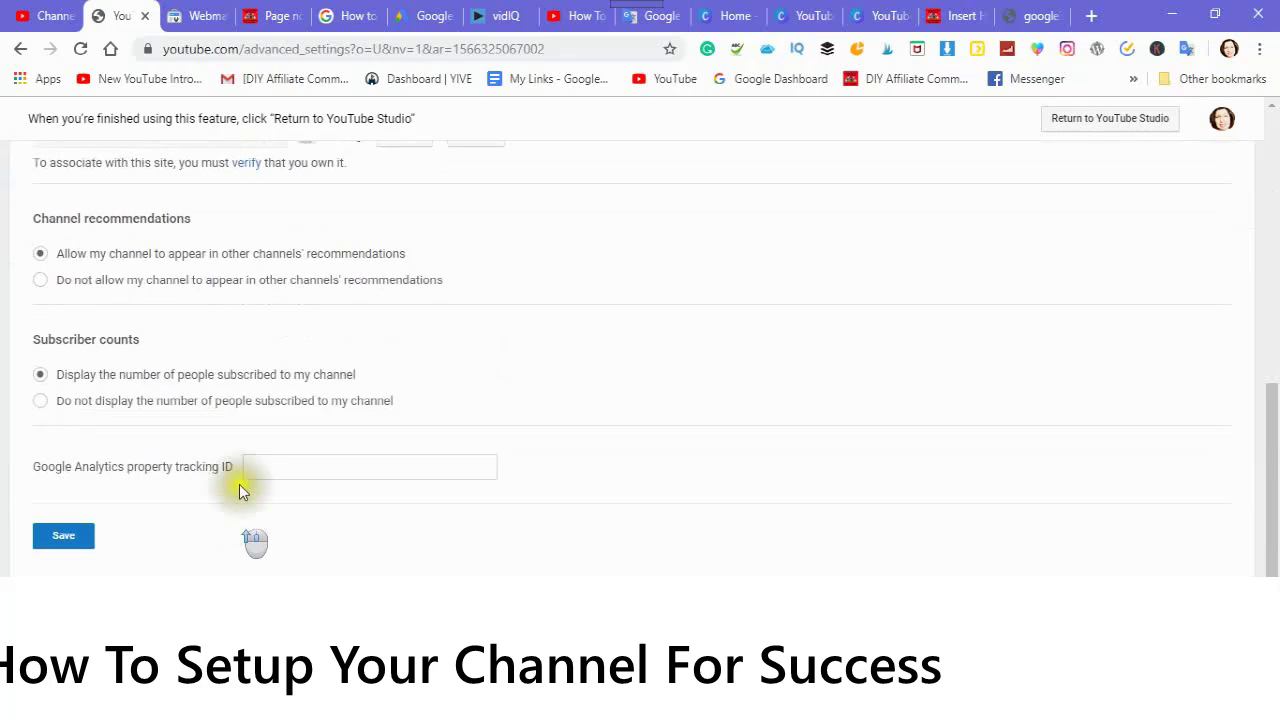
scroll(197, 432, up, 3)
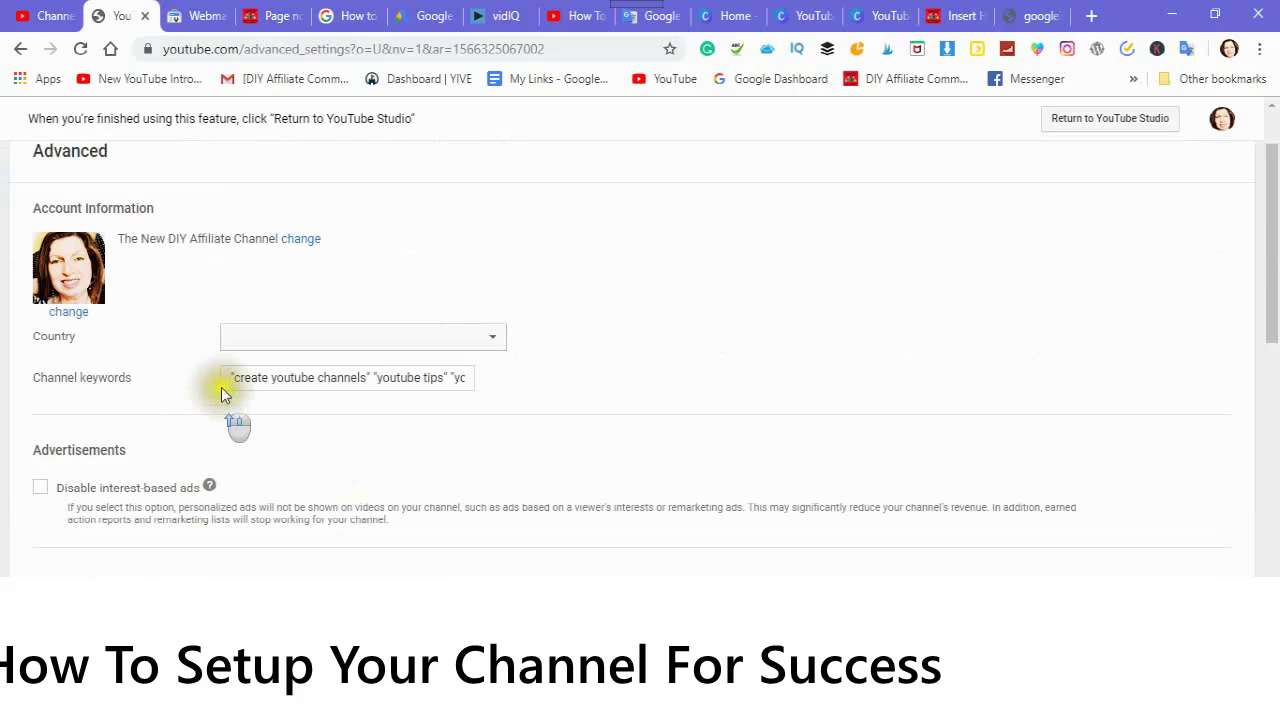
scroll(249, 414, up, 1)
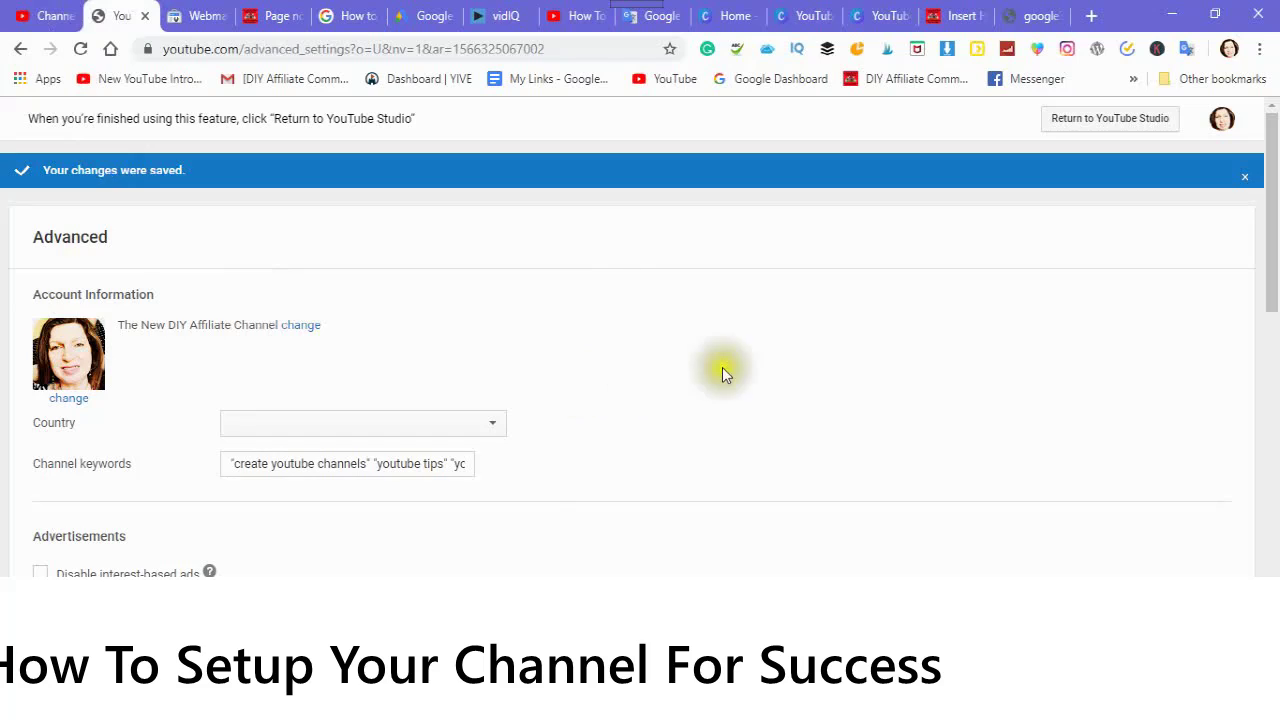
Return to the channel videos page in YouTube Studio and close its open Settings dialog
key(ctrl+shift+Tab)
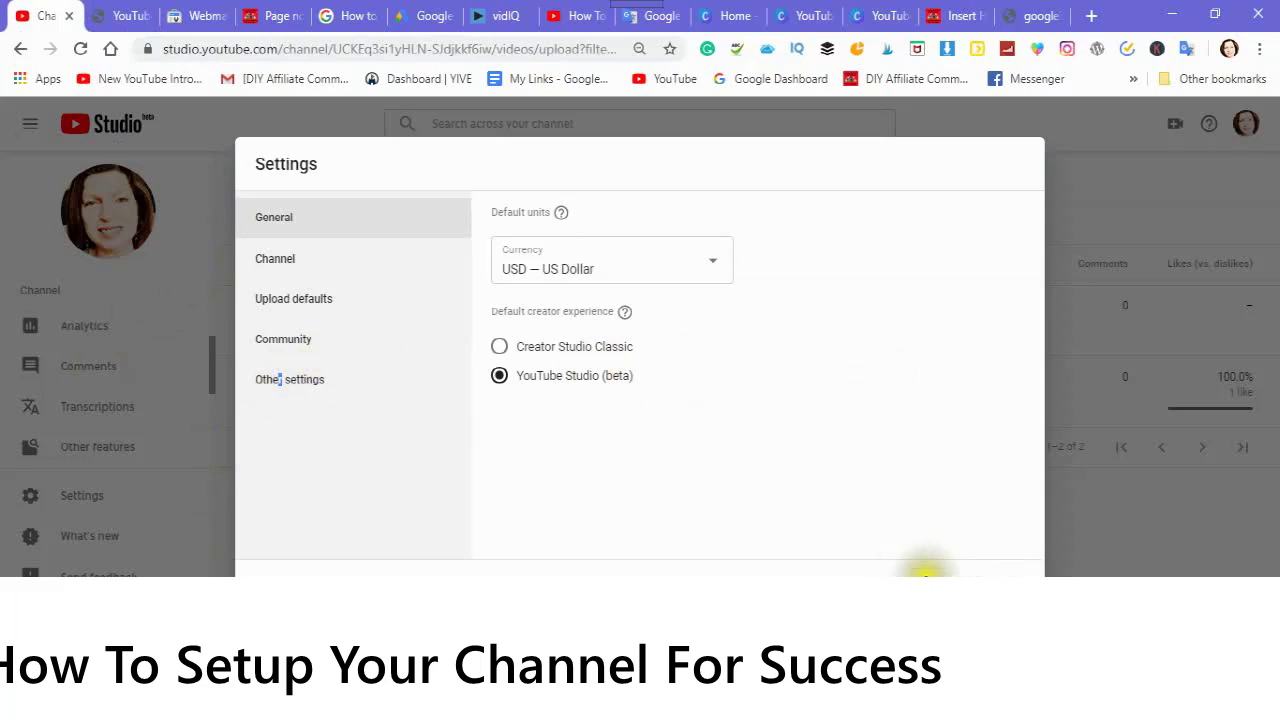
click(950, 568)
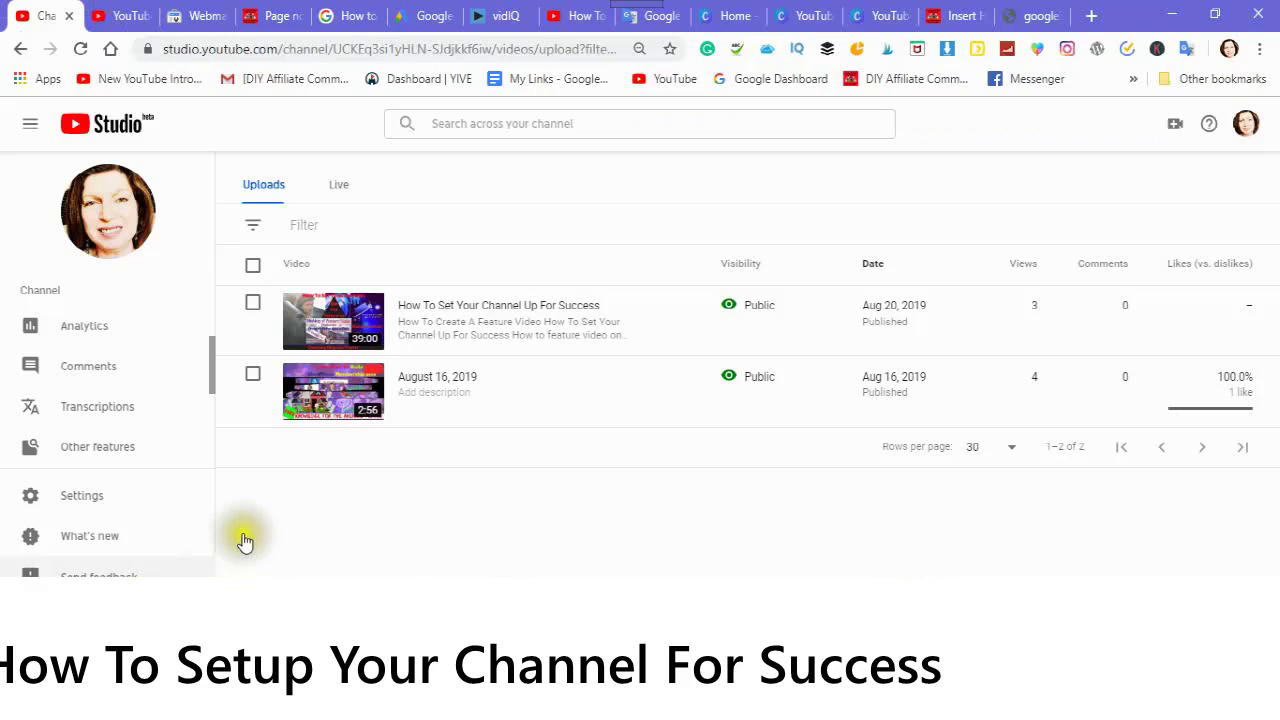
scroll(270, 520, down, 2)
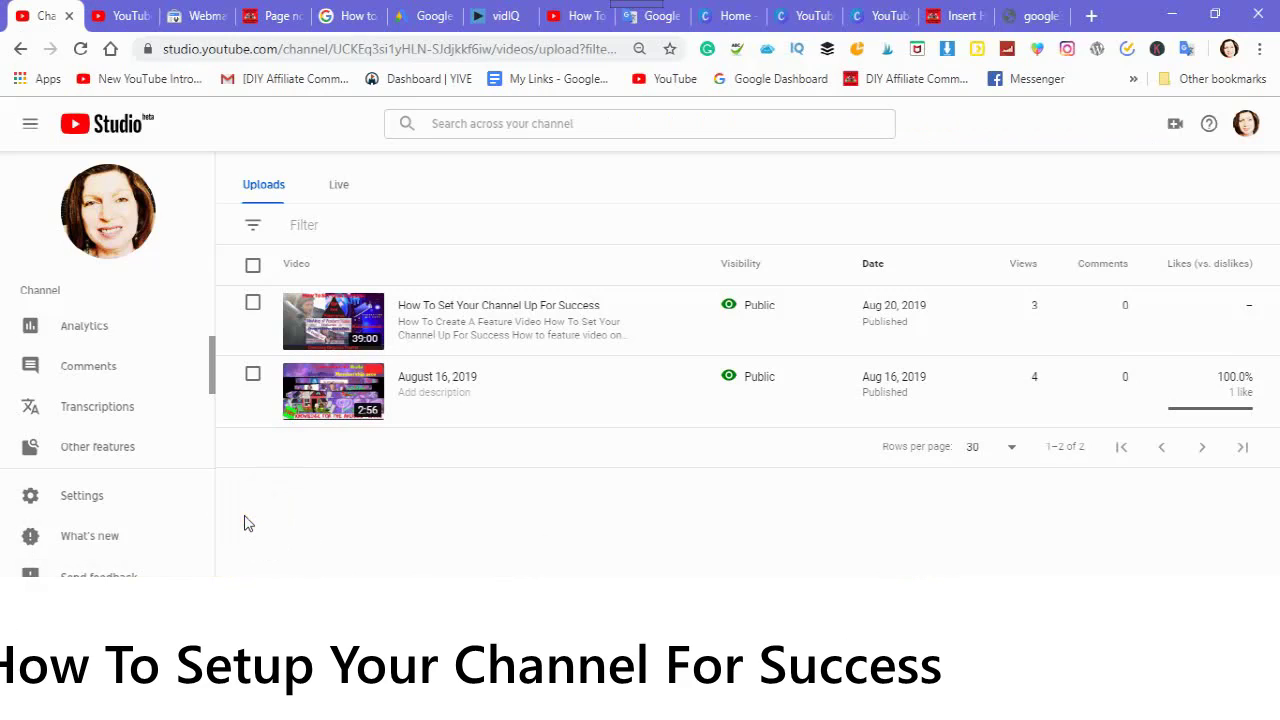
click(200, 550)
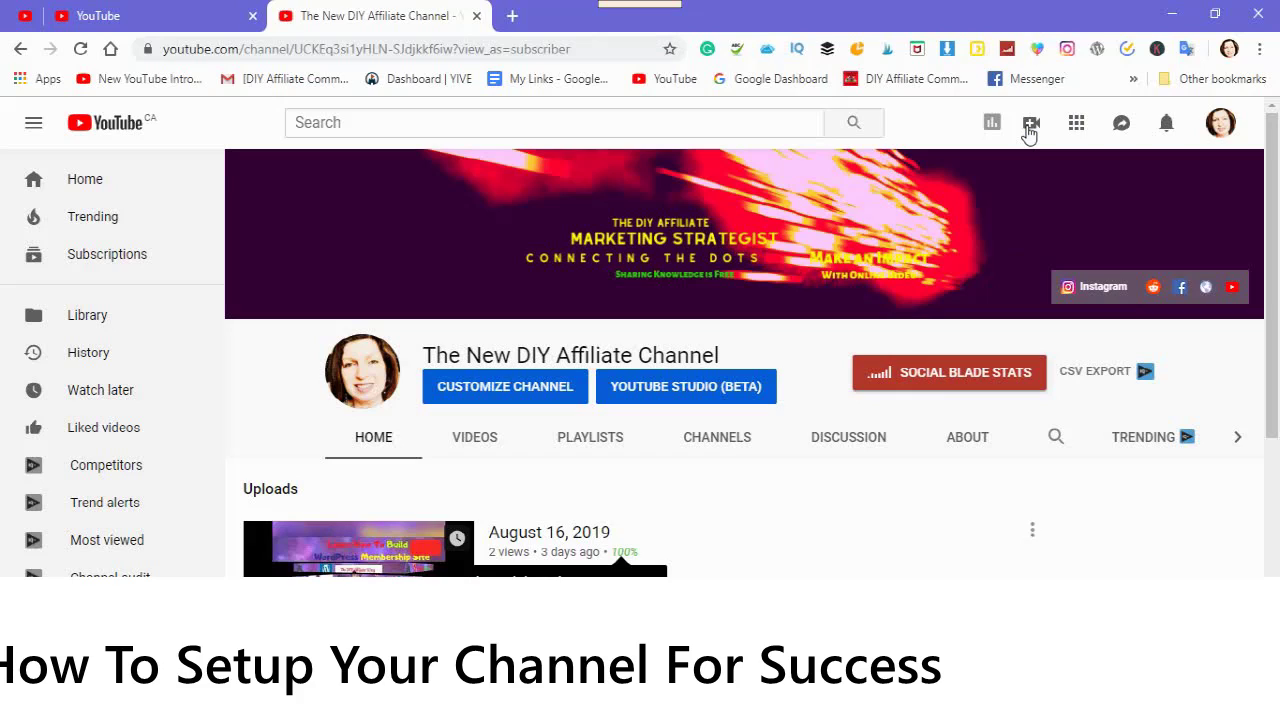
From the video upload page, open account verification to allow videos longer than 15 minutes, keeping Canada as the country
click(1028, 128)
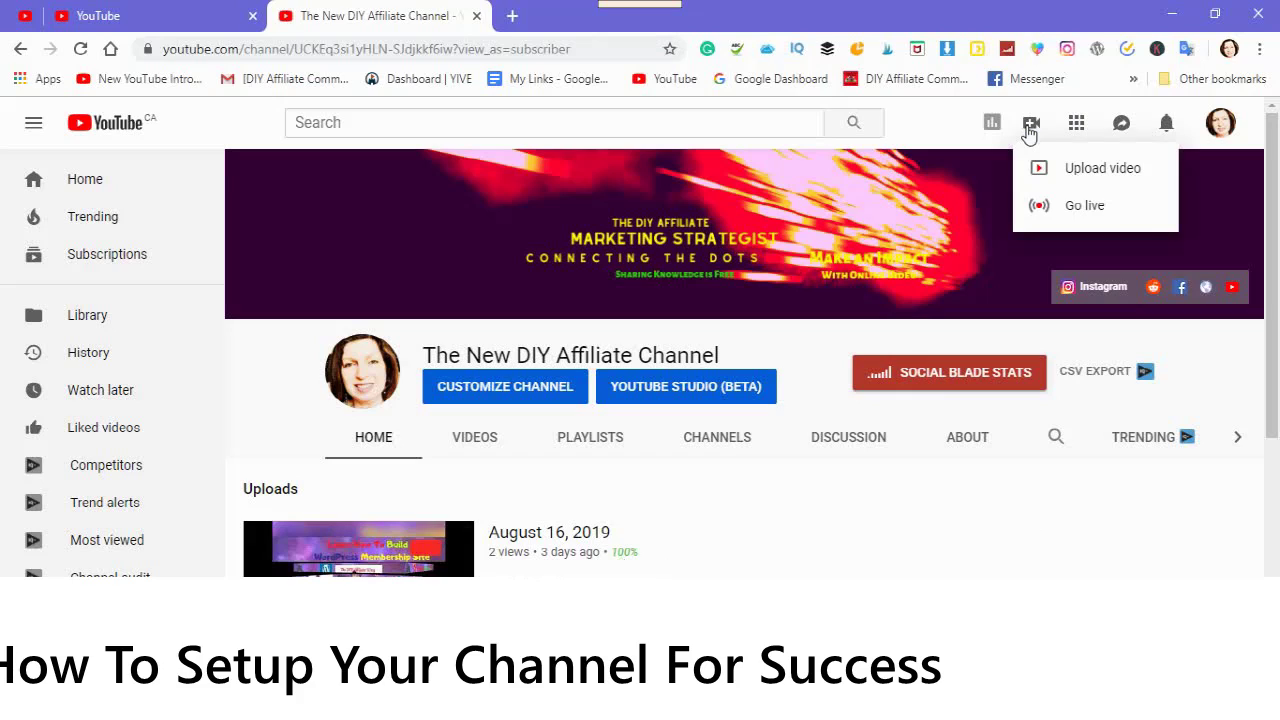
click(1078, 174)
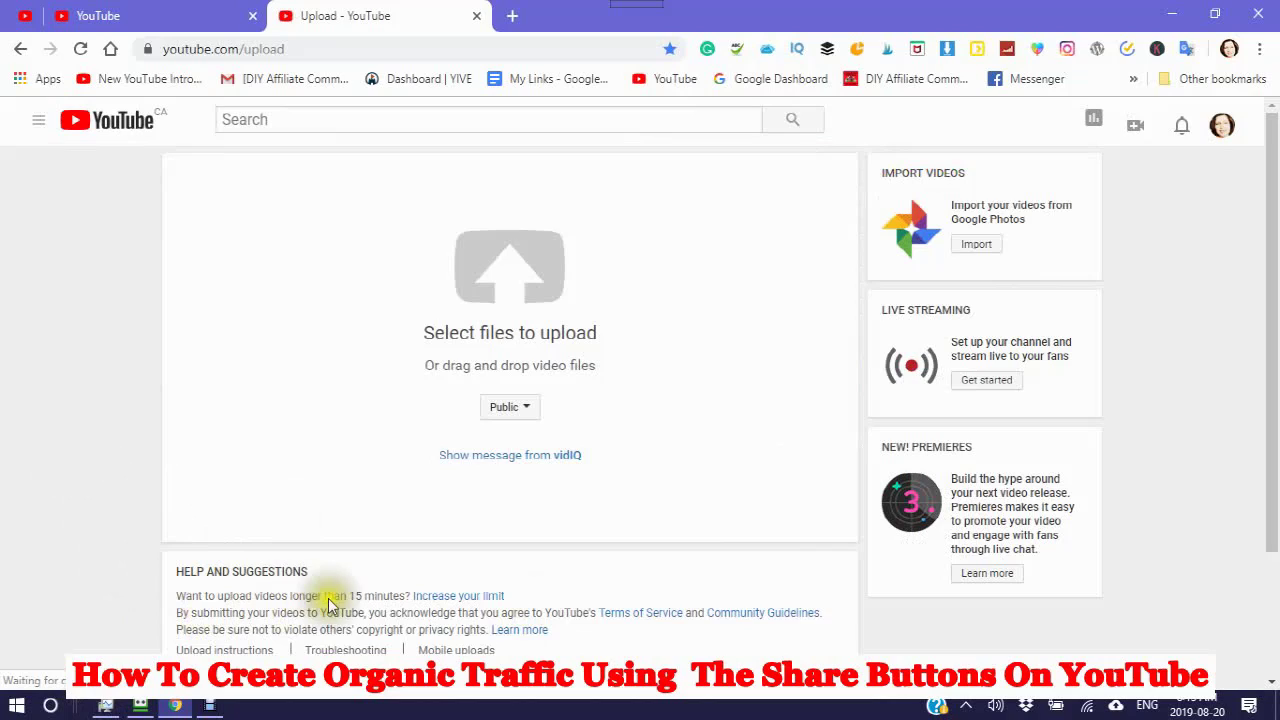
click(457, 599)
click(462, 598)
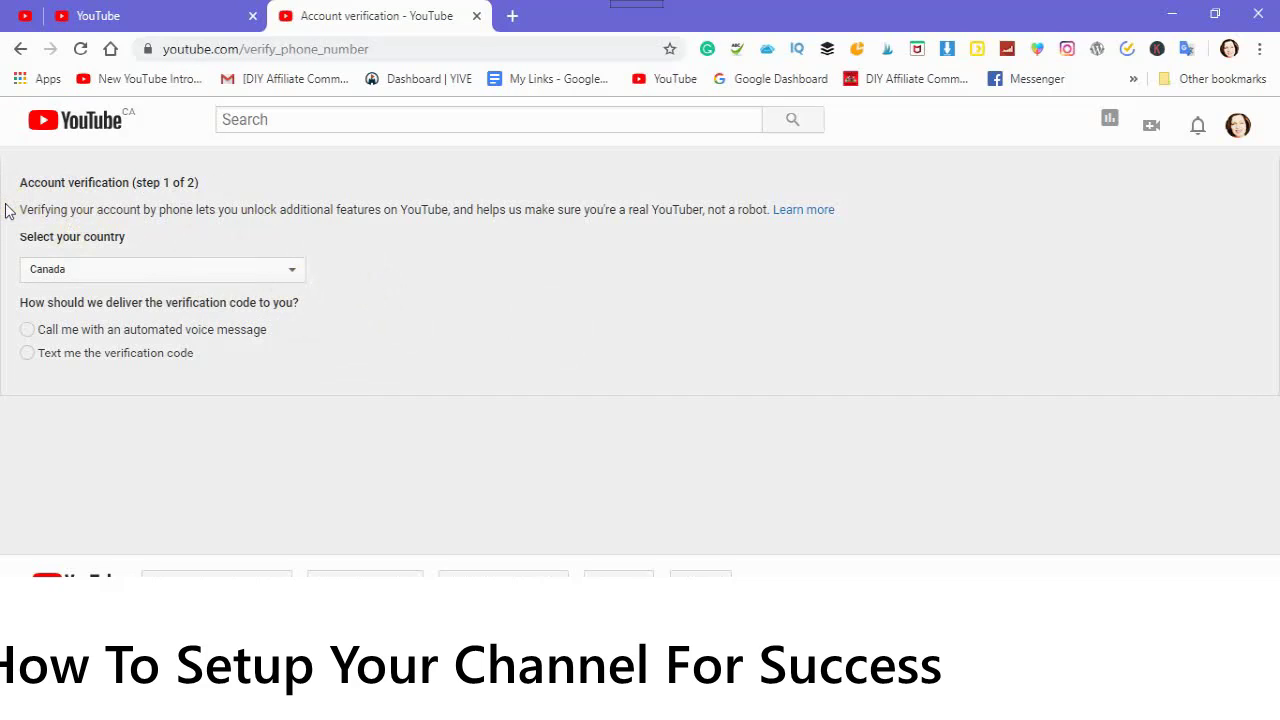
click(292, 275)
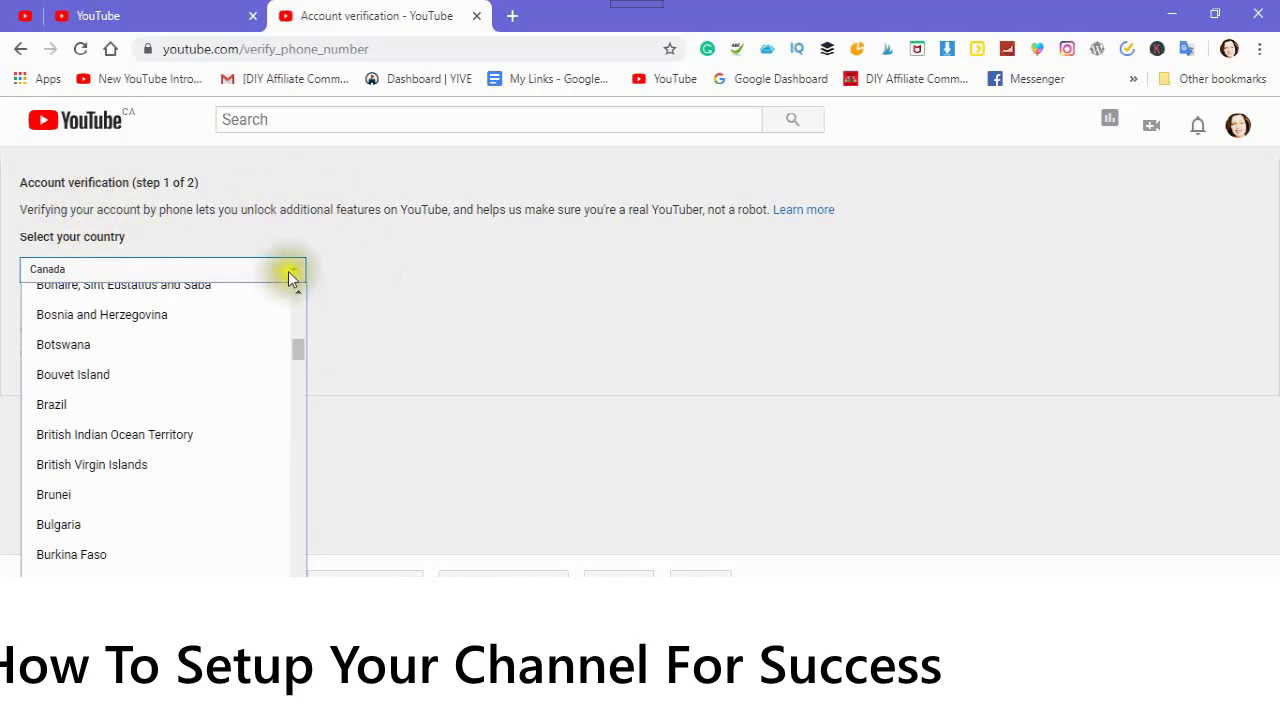
click(289, 272)
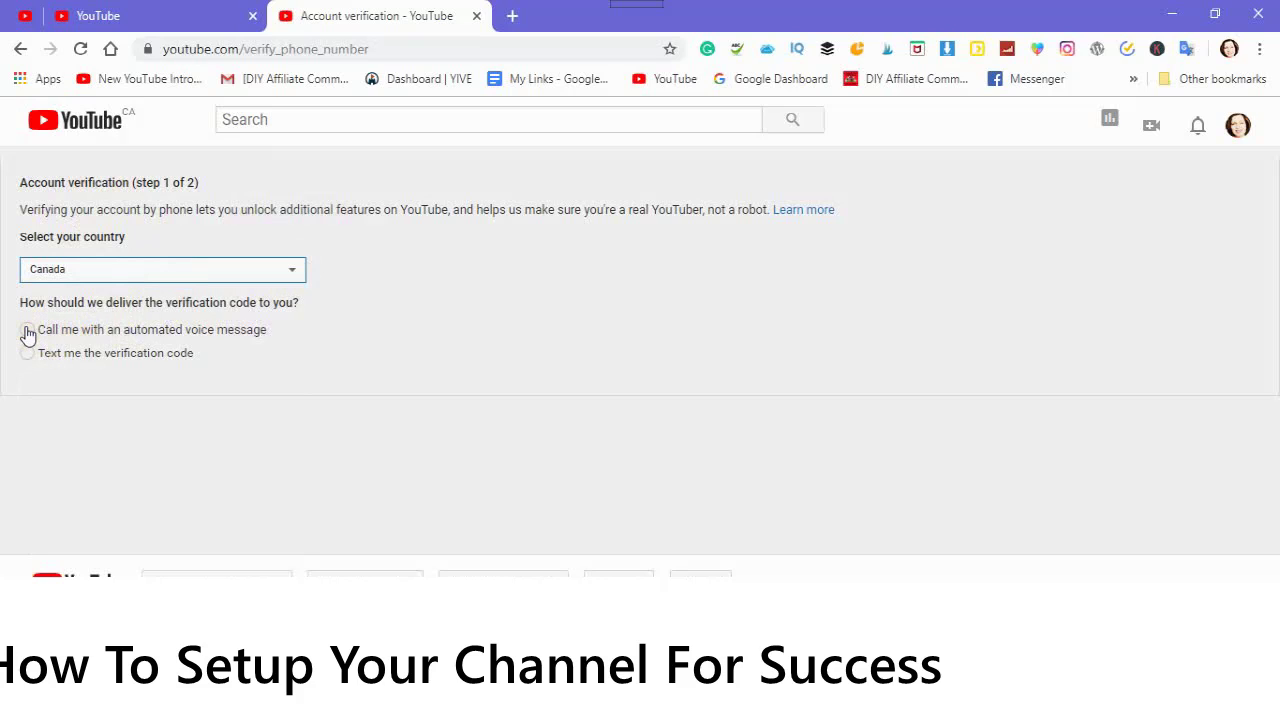
Choose text message delivery for the account verification code and fill in the phone number
click(27, 362)
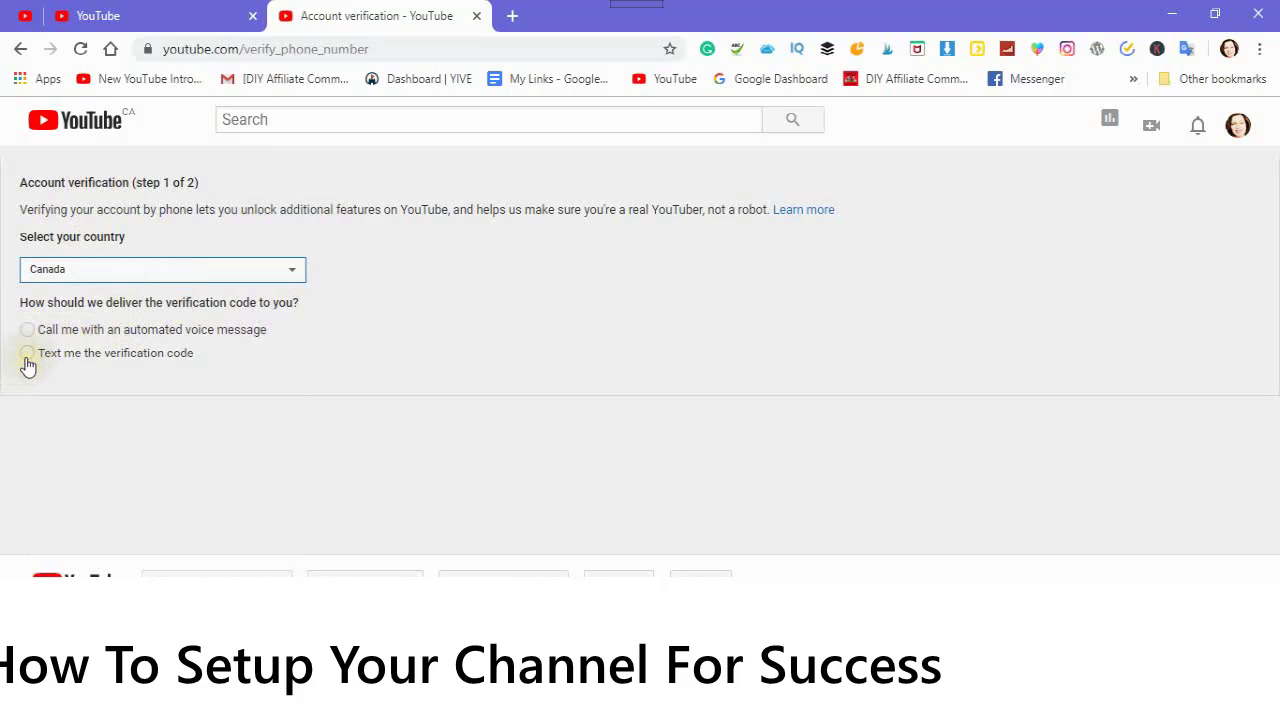
click(26, 361)
click(28, 358)
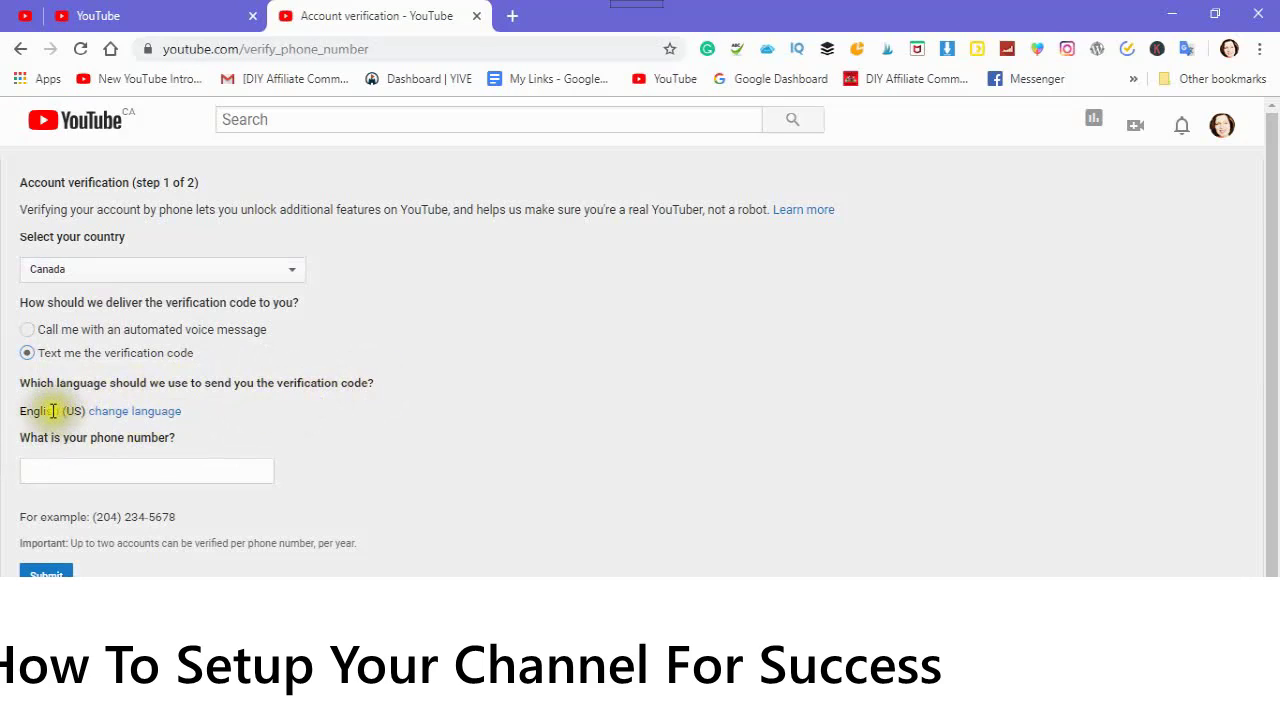
mouse_move(128, 418)
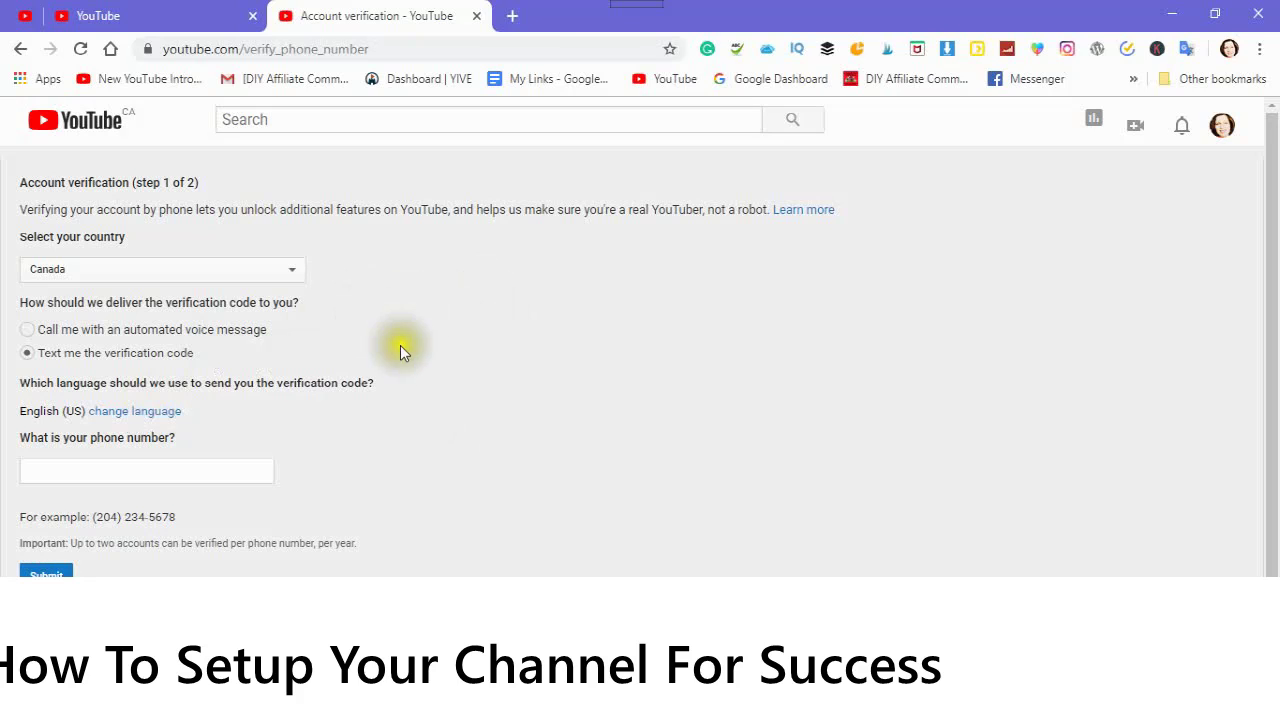
scroll(355, 435, down, 1)
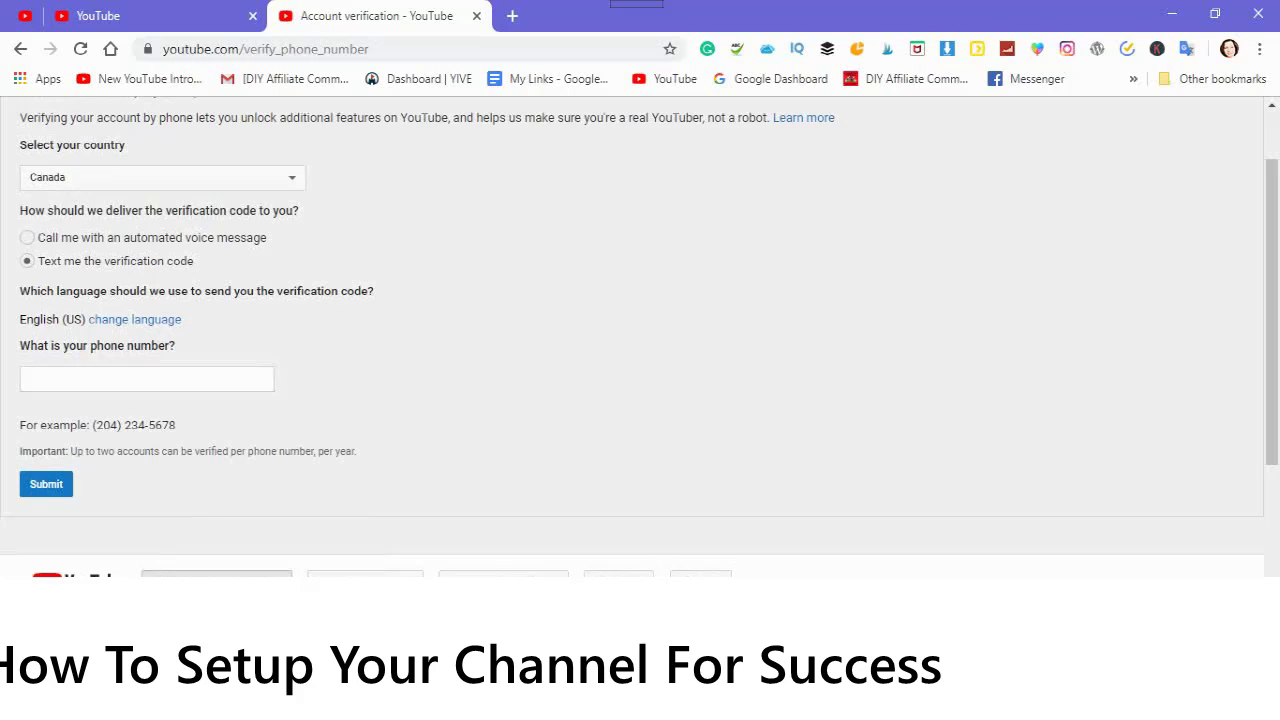
click(250, 574)
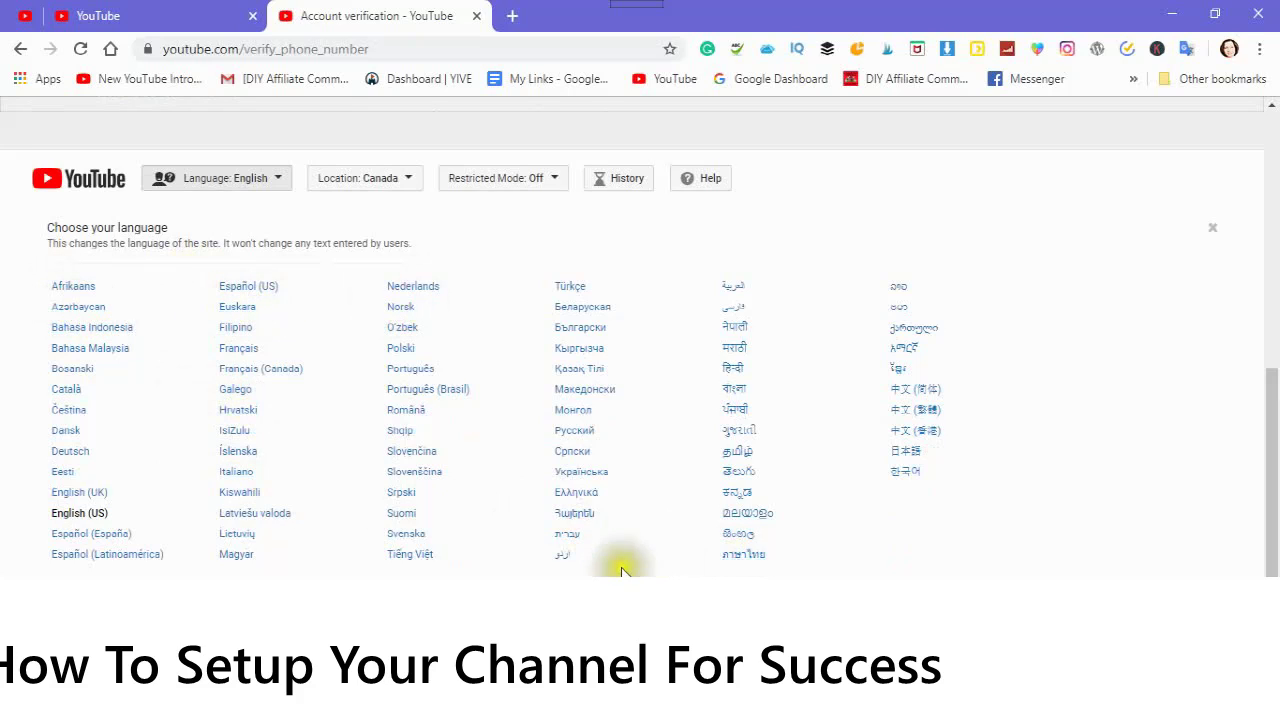
scroll(305, 505, up, 4)
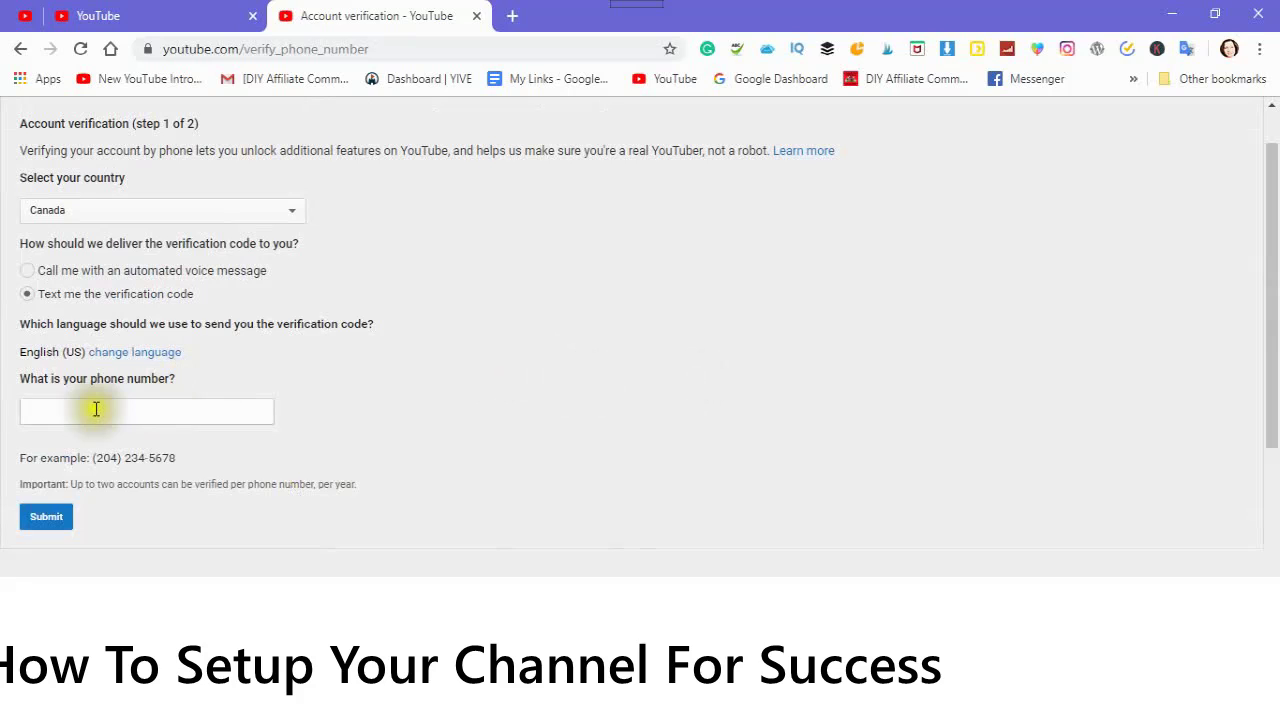
click(37, 415)
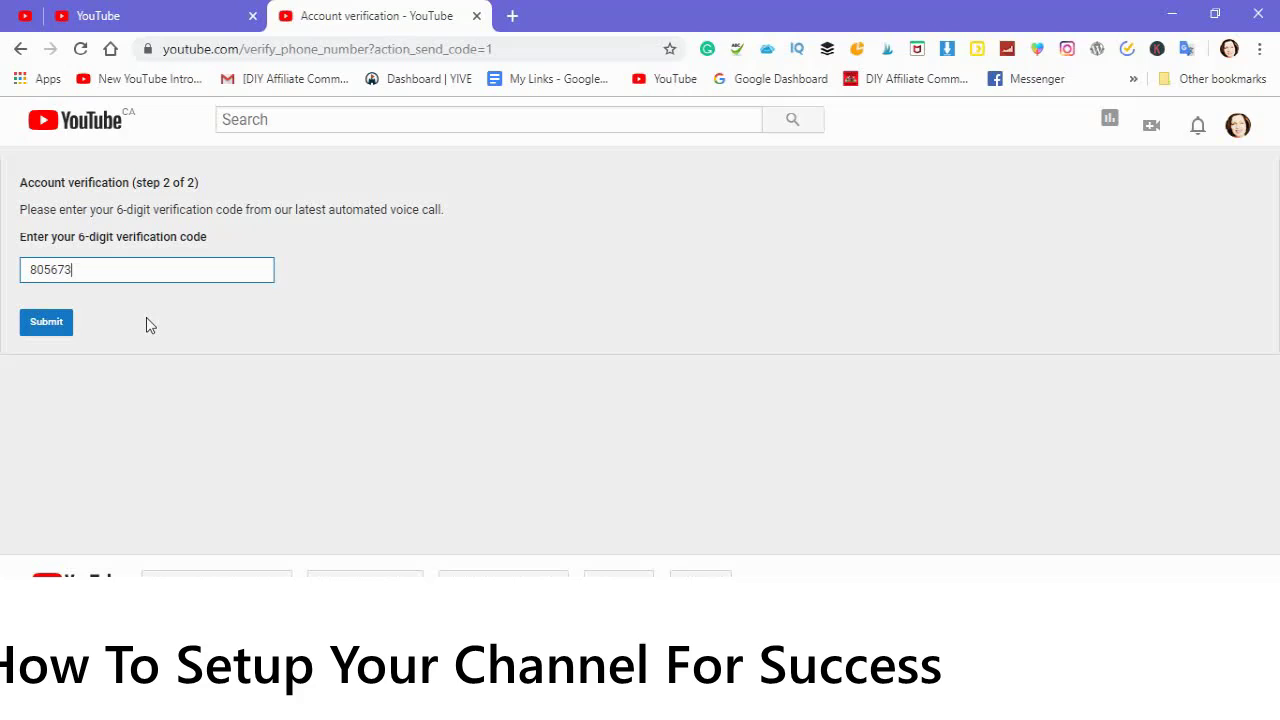
Enter the 6-digit verification code, submit it, and continue to the channel's Status and Features page
click(68, 269)
click(95, 262)
click(147, 360)
click(45, 325)
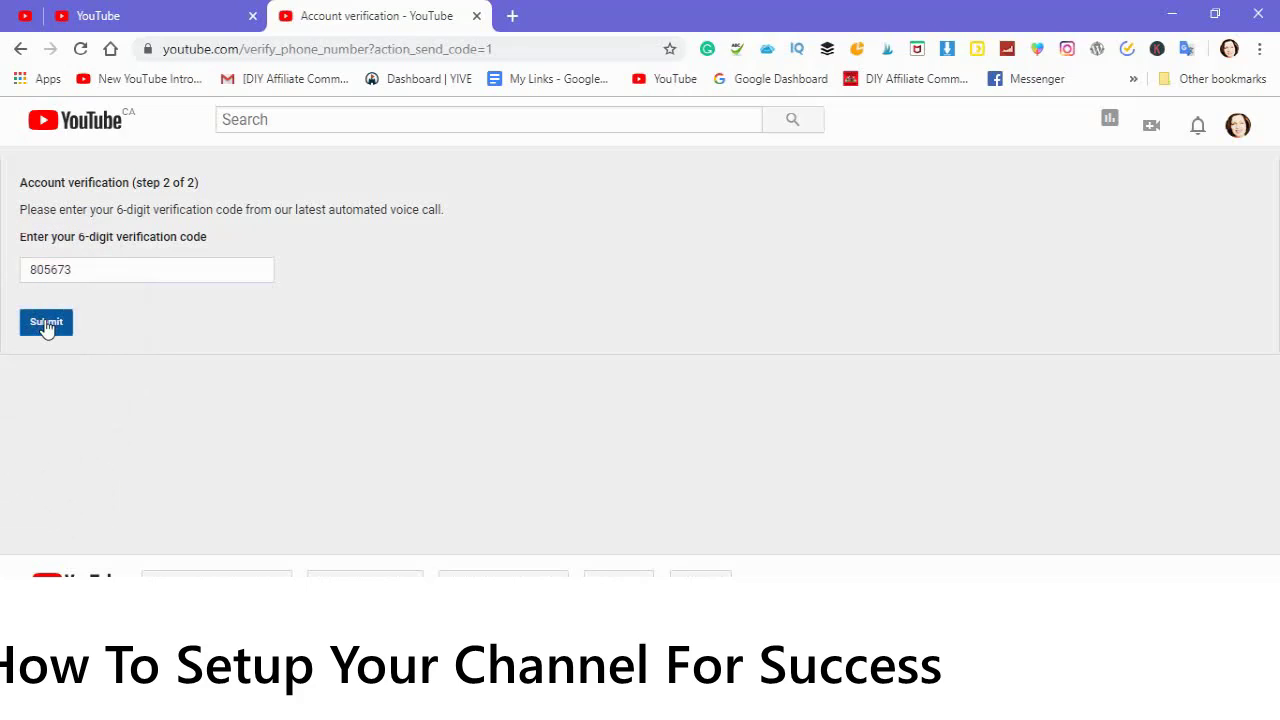
click(45, 325)
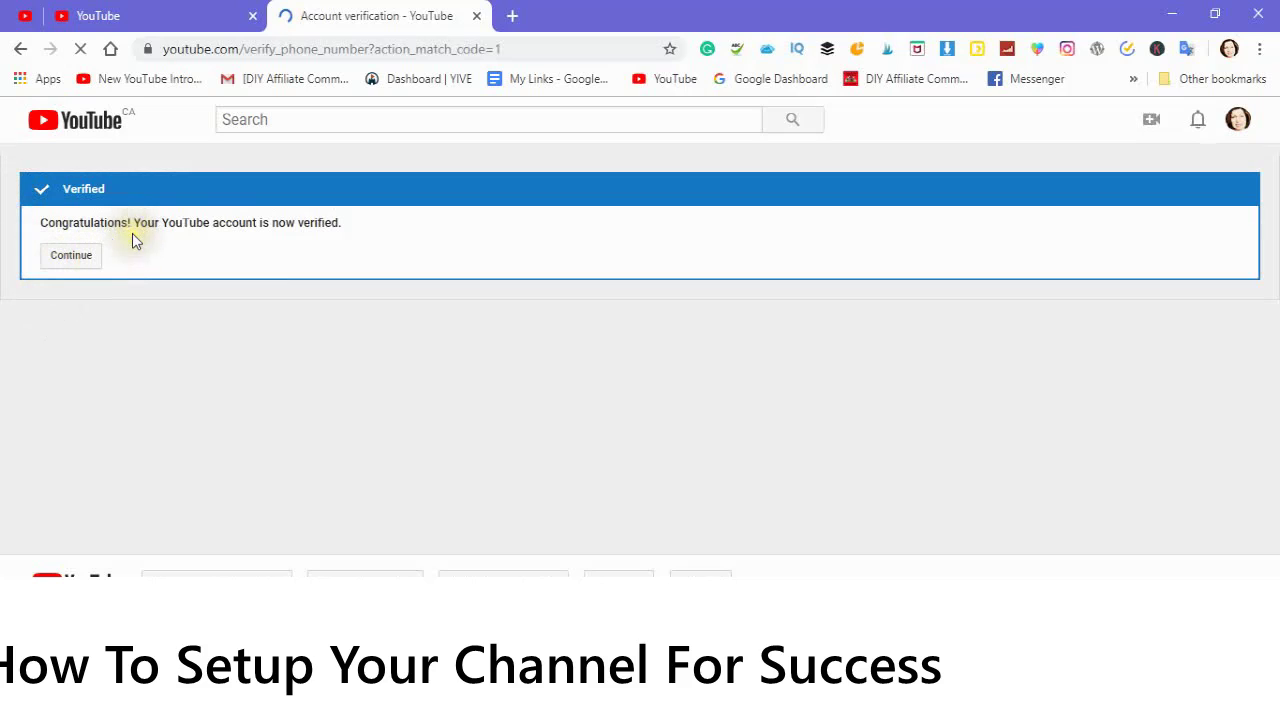
click(69, 260)
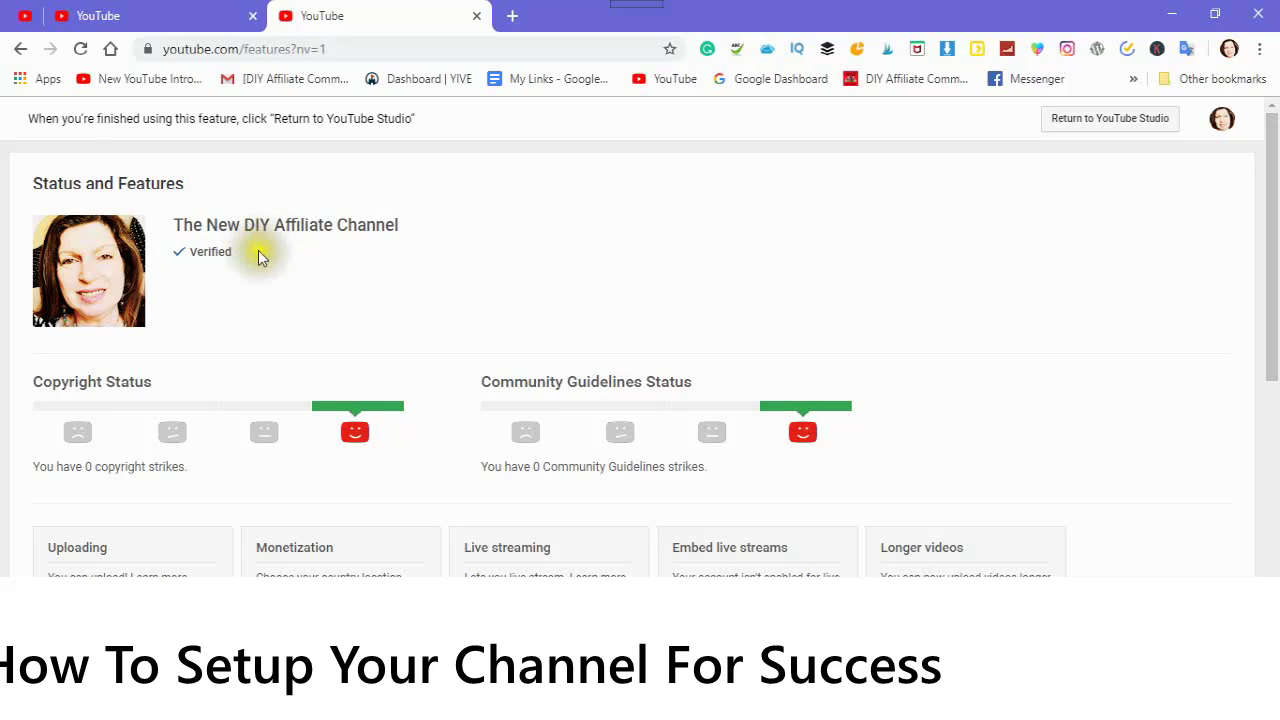
Examine the Status and Features page, from copyright and Community Guidelines status to each feature's eligibility, including longer videos and custom thumbnails
scroll(395, 290, down, 2)
scroll(403, 314, down, 2)
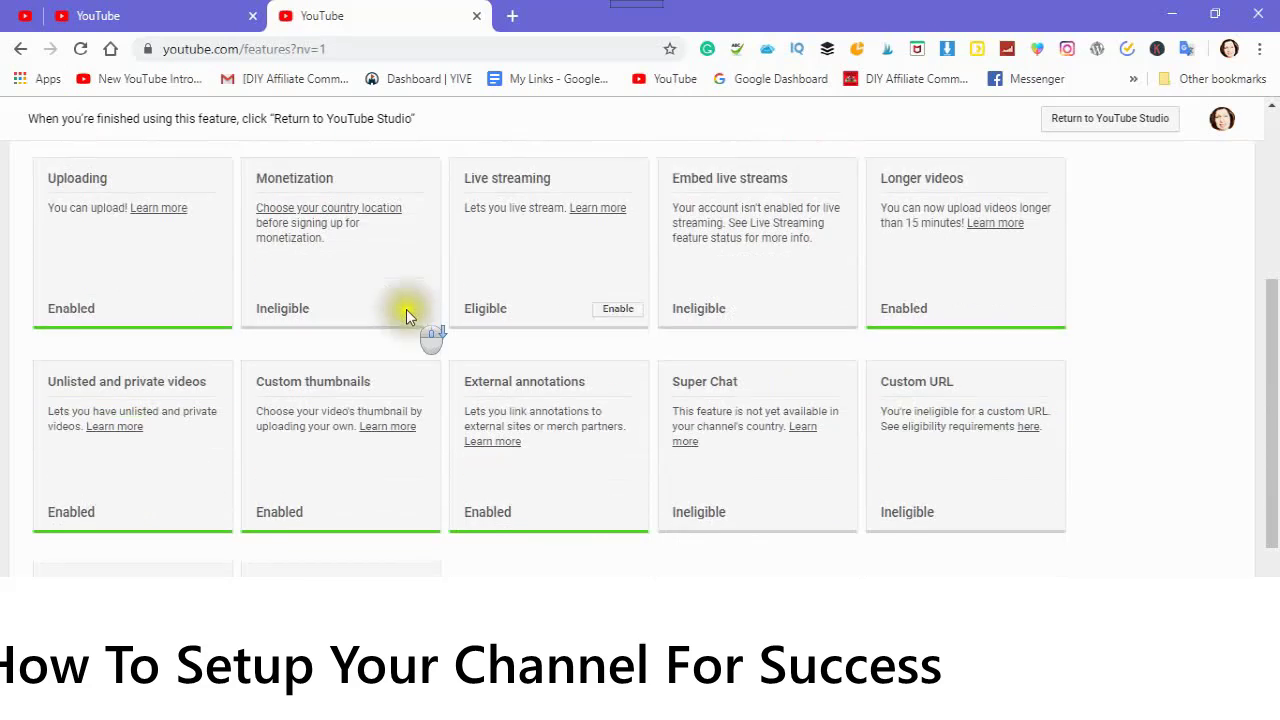
scroll(403, 342, up, 1)
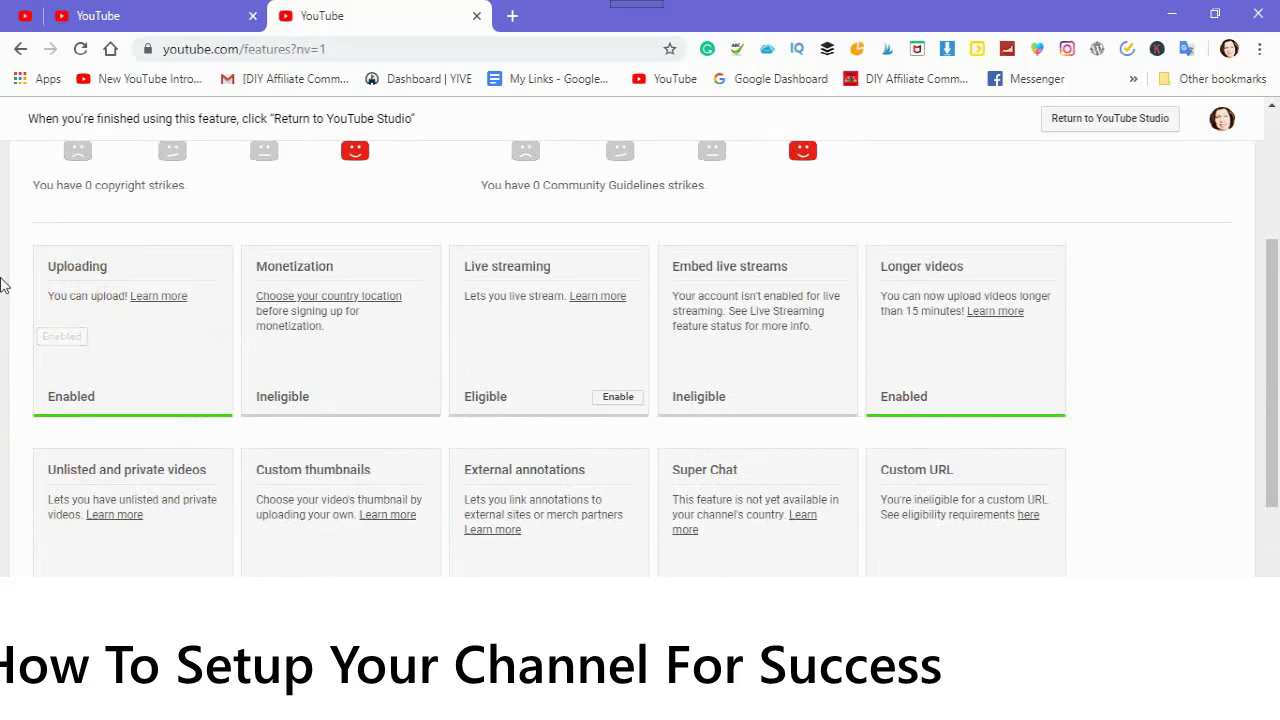
scroll(225, 252, up, 1)
click(229, 250)
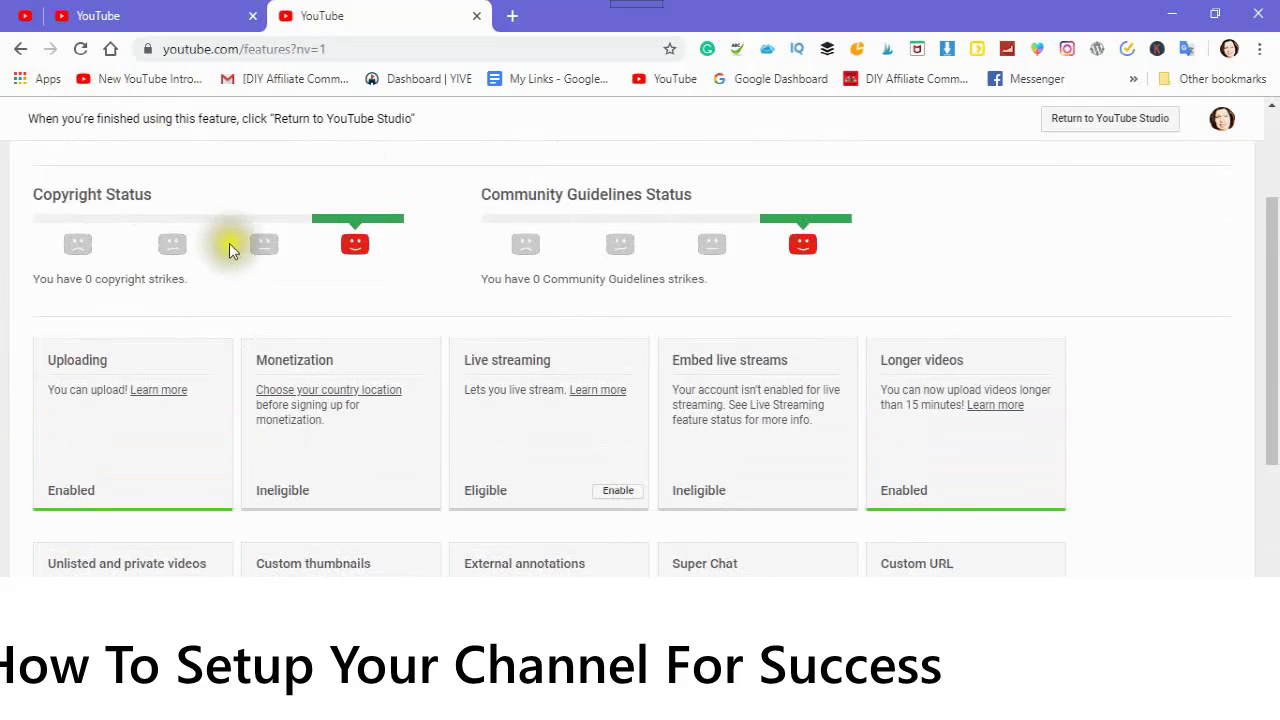
scroll(237, 250, down, 1)
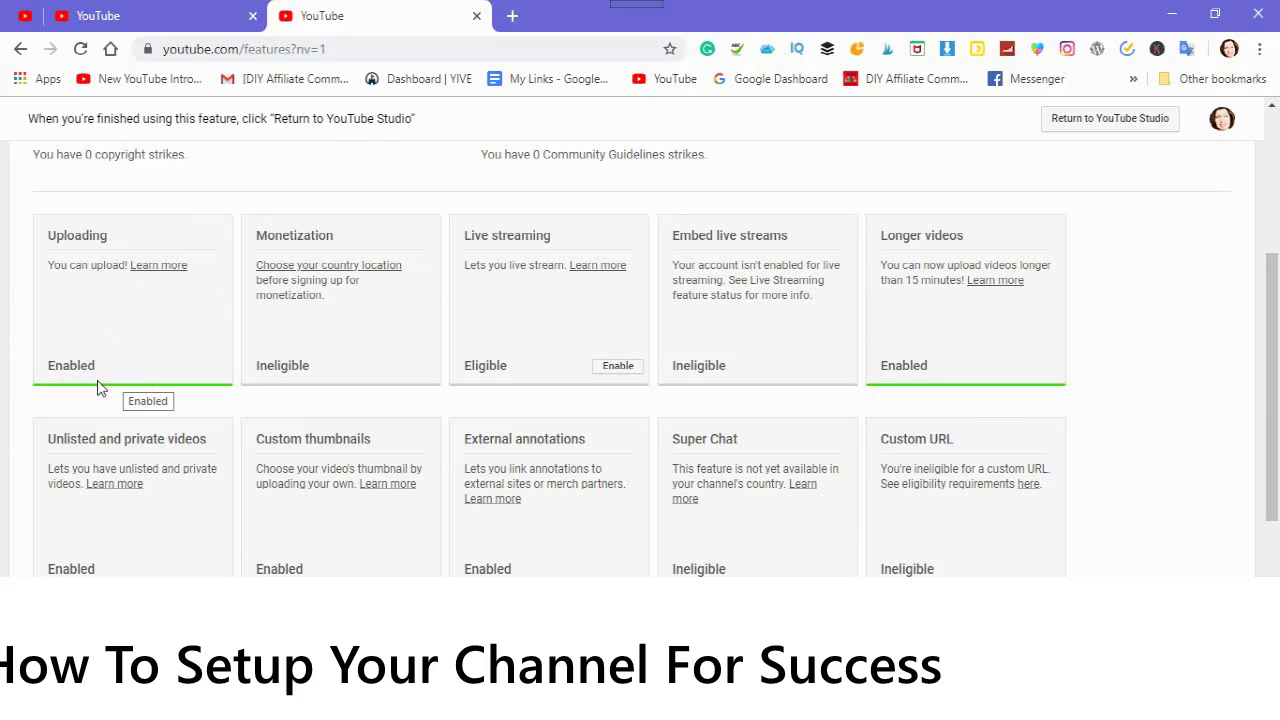
click(22, 268)
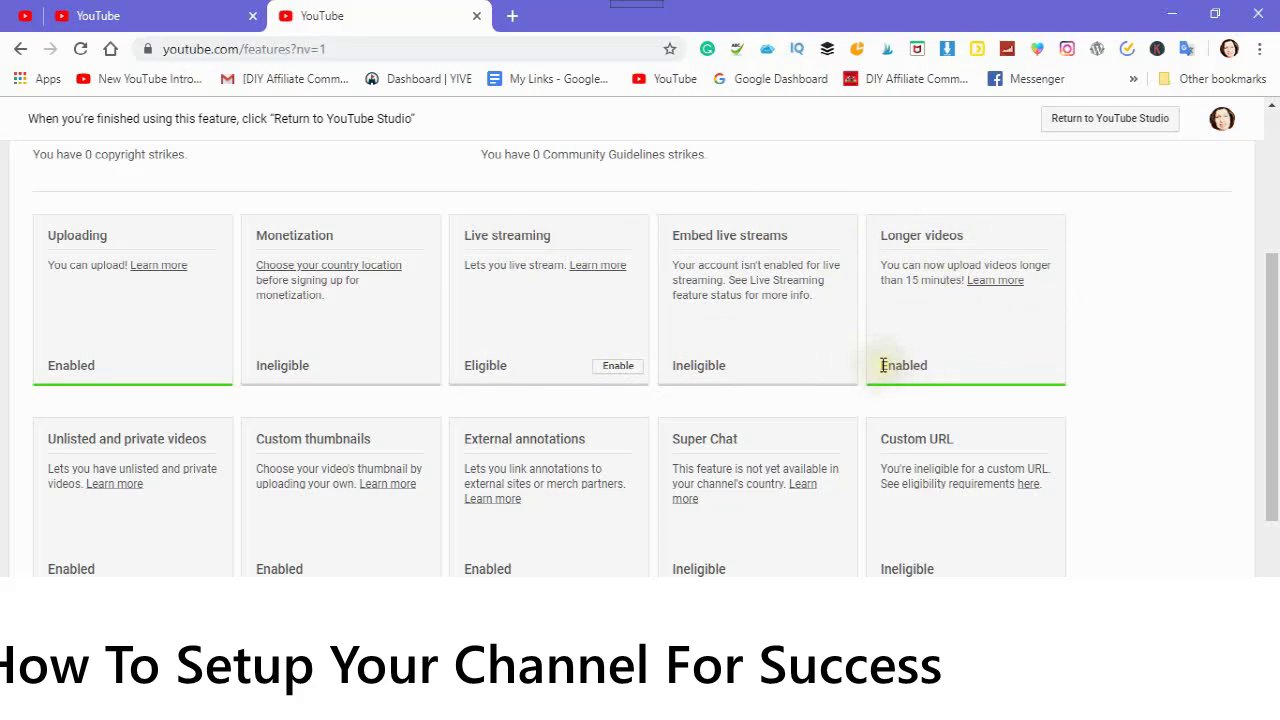
scroll(595, 350, down, 3)
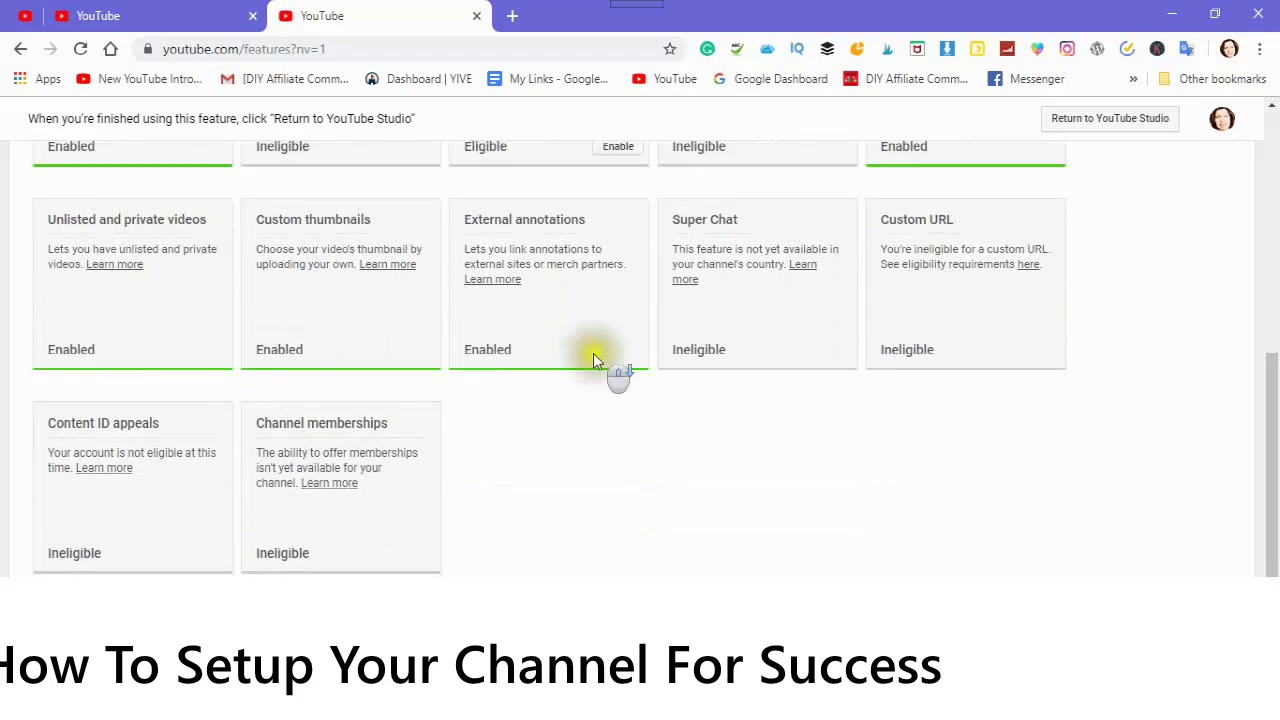
scroll(269, 253, up, 1)
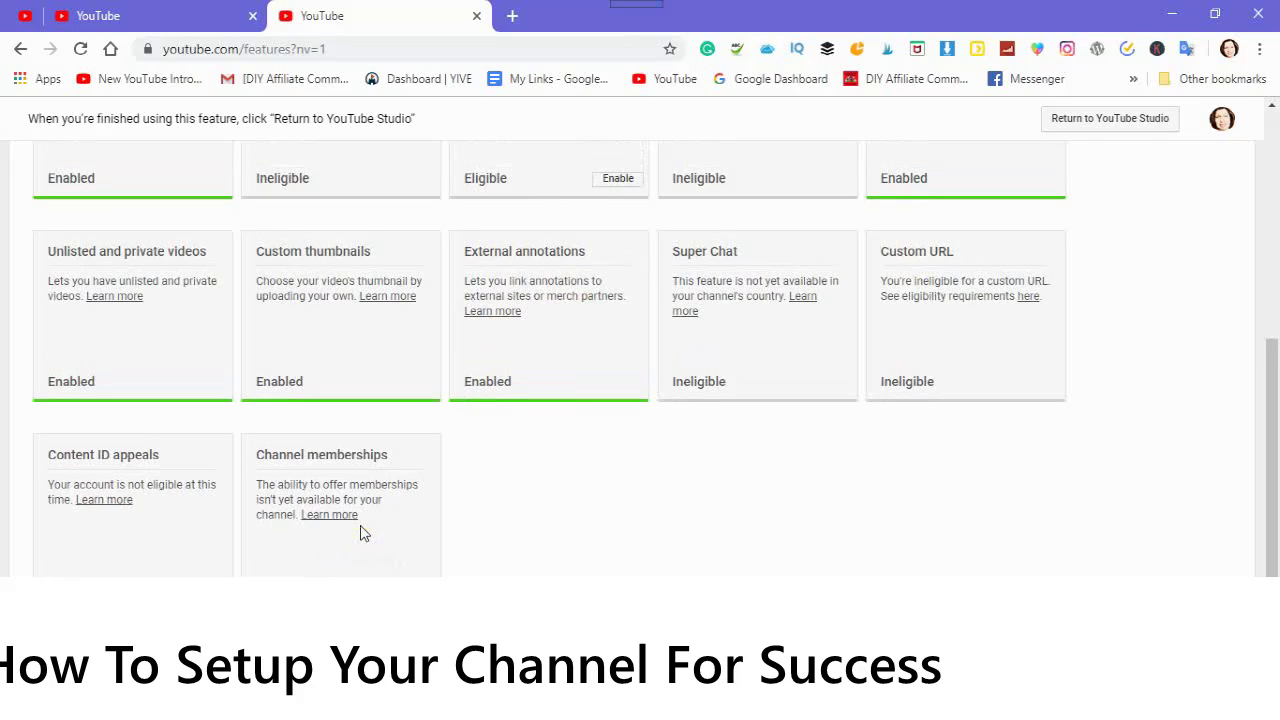
scroll(355, 537, up, 5)
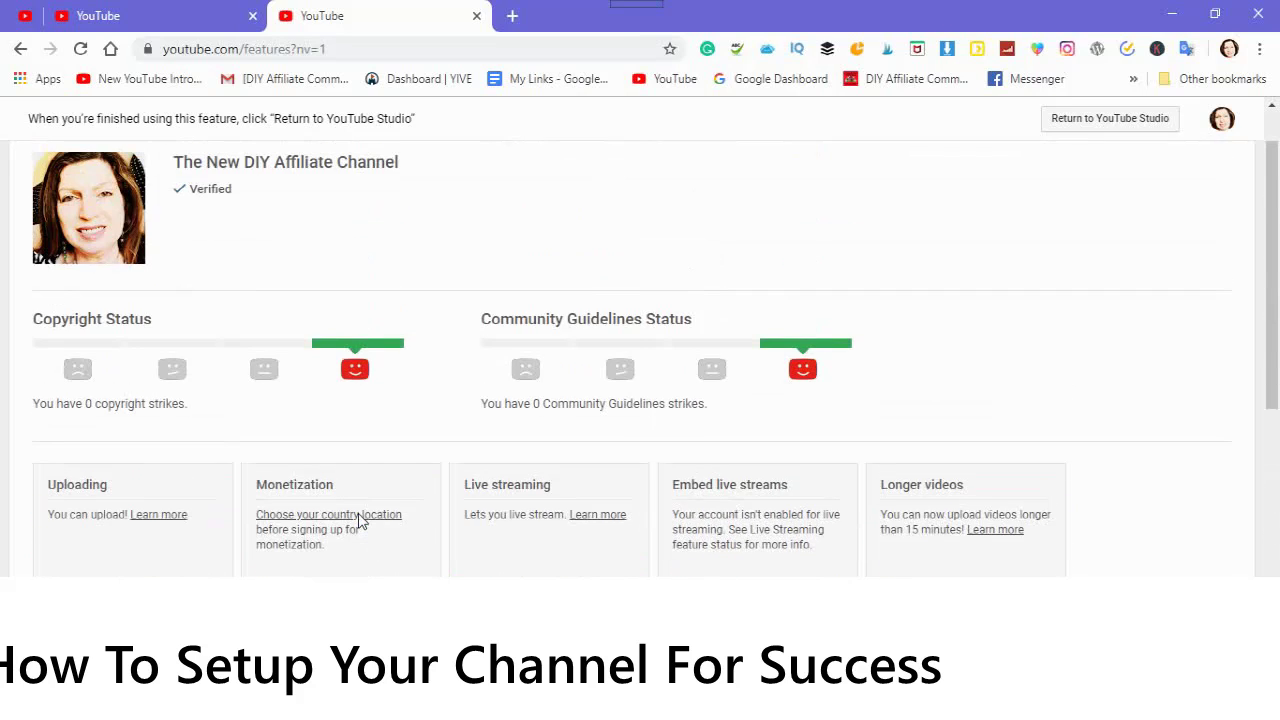
scroll(360, 520, up, 2)
scroll(470, 303, down, 1)
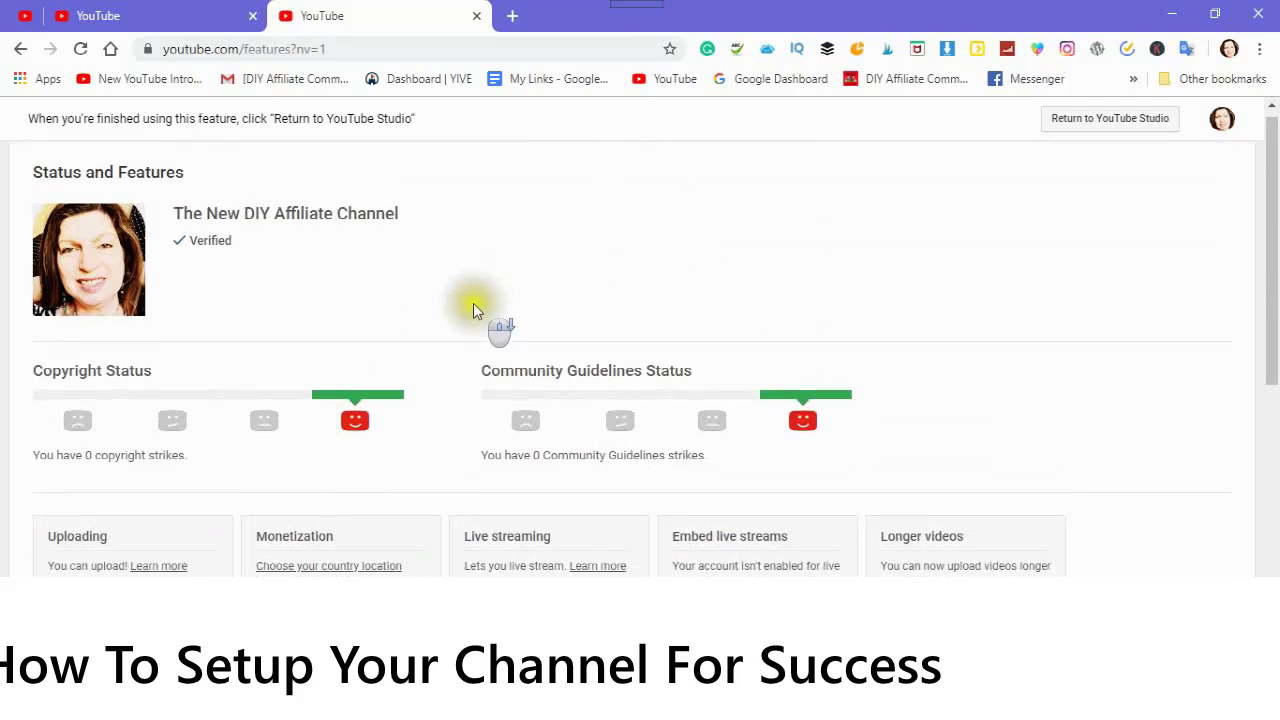
Return to YouTube Studio and show the channel's list of uploaded videos
click(1106, 120)
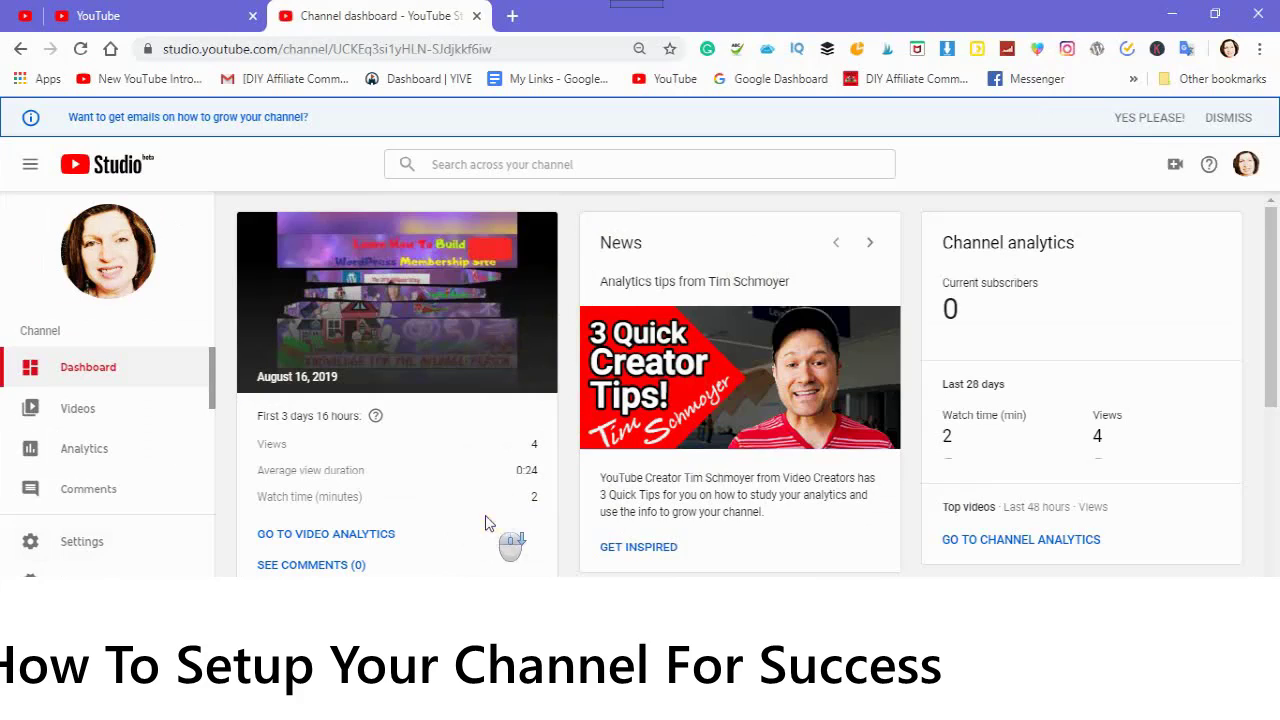
scroll(489, 527, down, 1)
scroll(489, 527, down, 3)
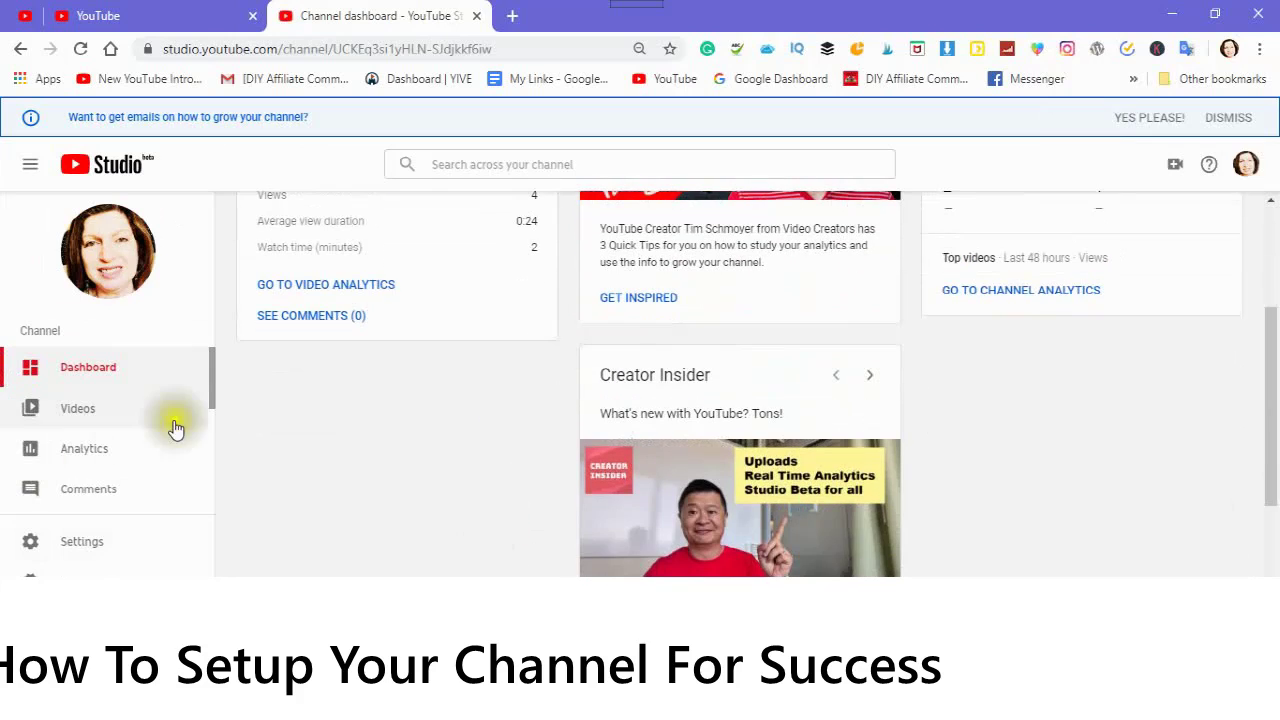
click(79, 415)
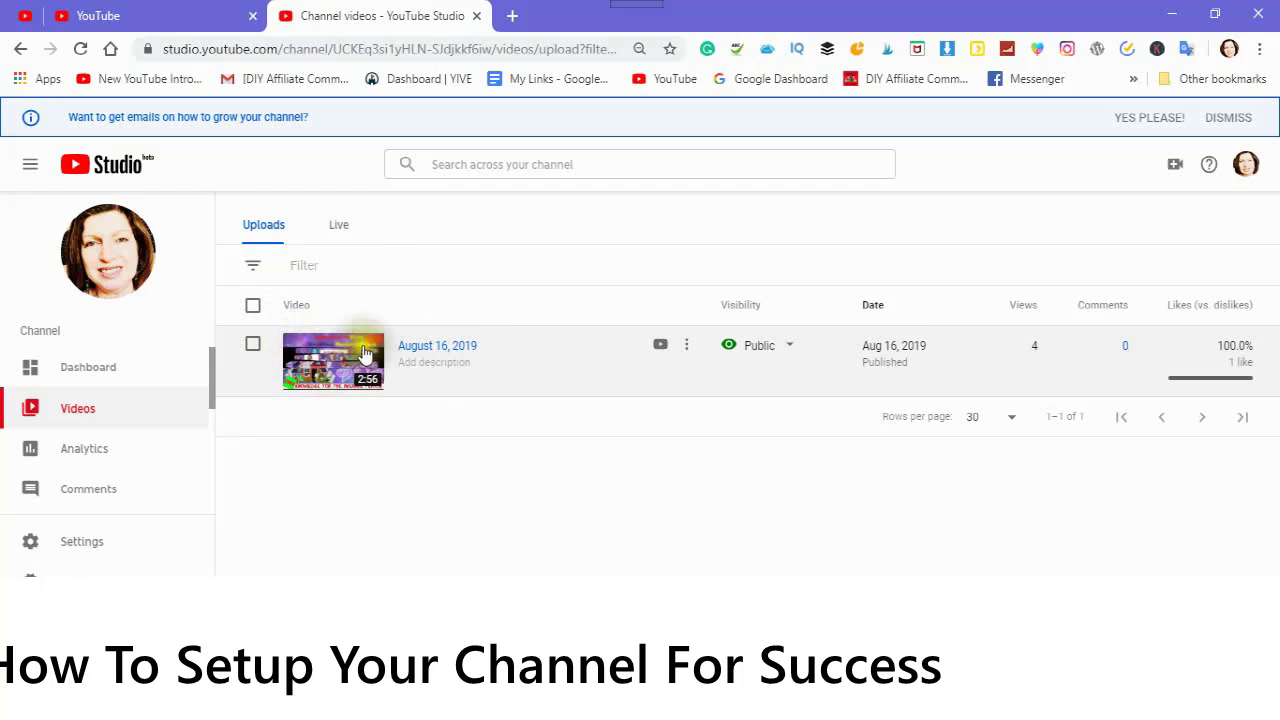
click(437, 352)
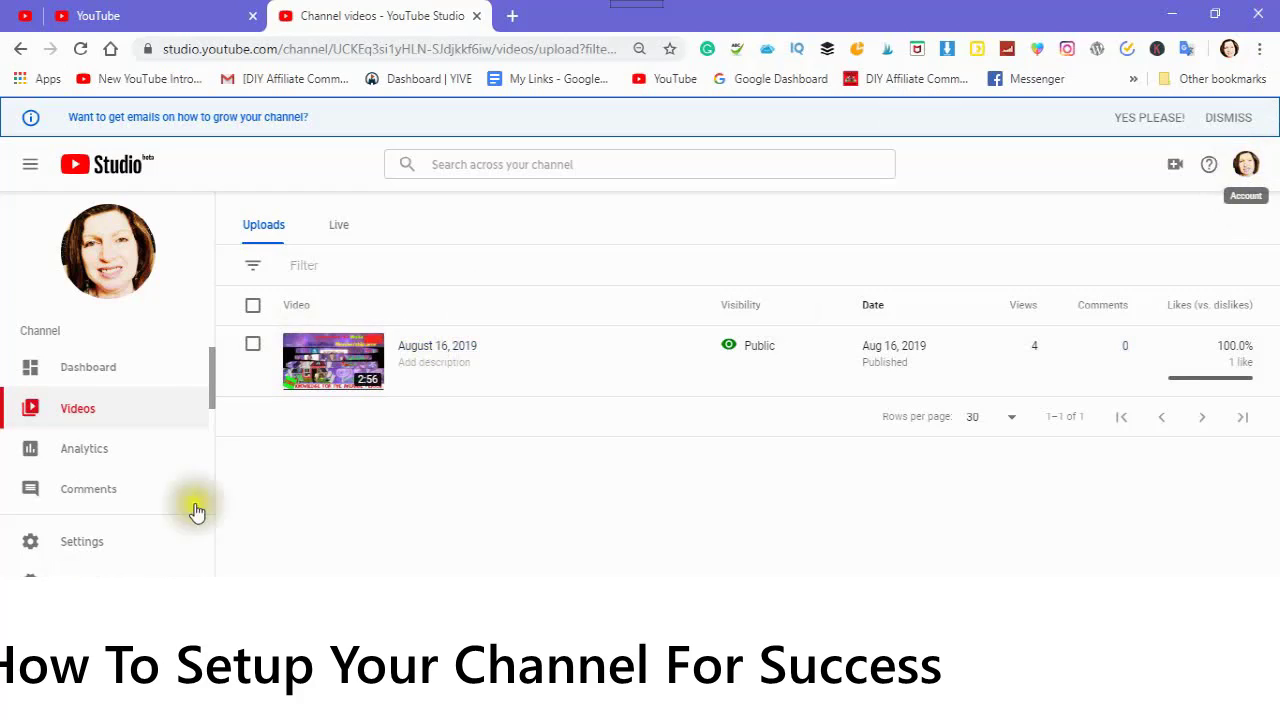
Open the channel's layout editing page from YouTube Studio's other features
scroll(108, 420, down, 1)
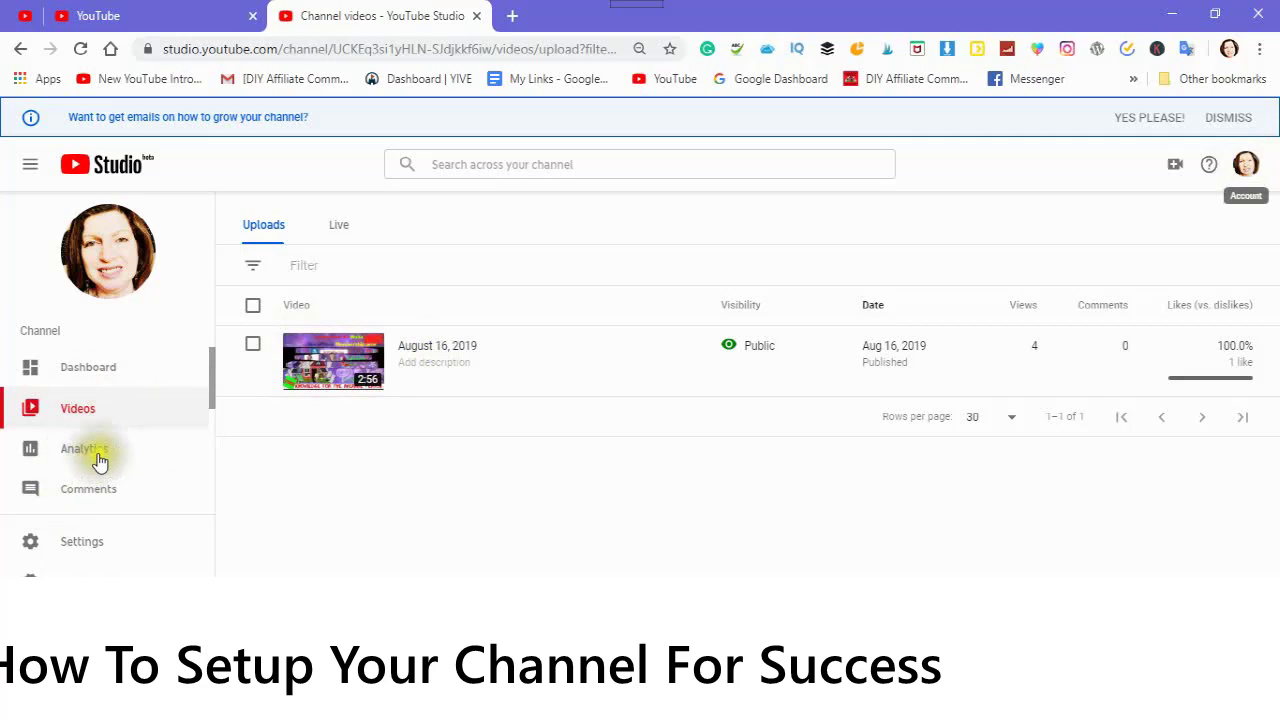
scroll(208, 406, down, 1)
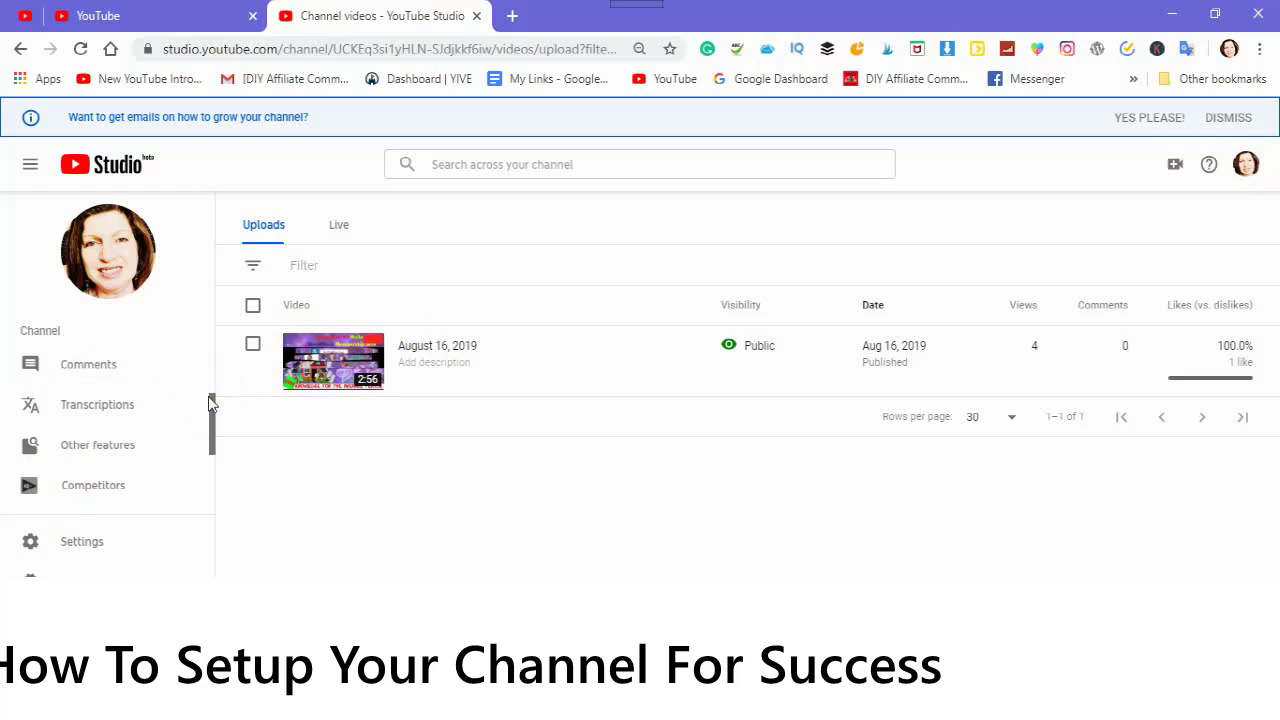
mouse_move(80, 451)
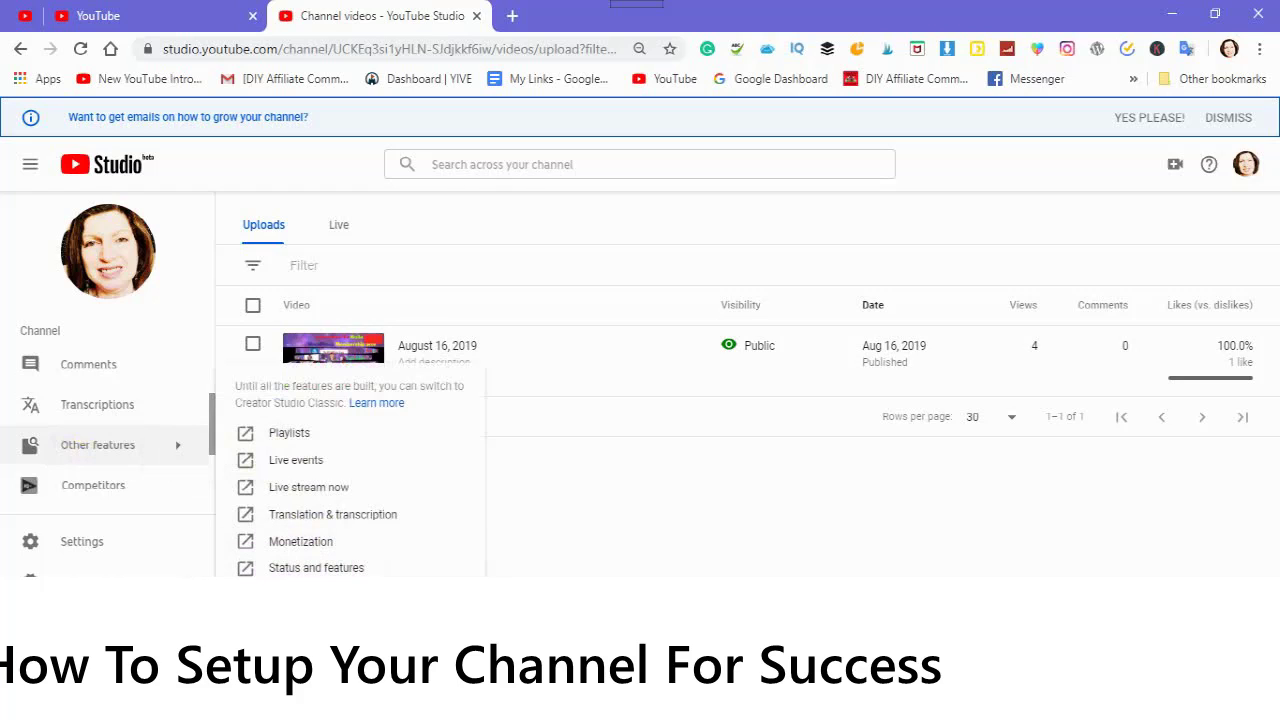
click(316, 594)
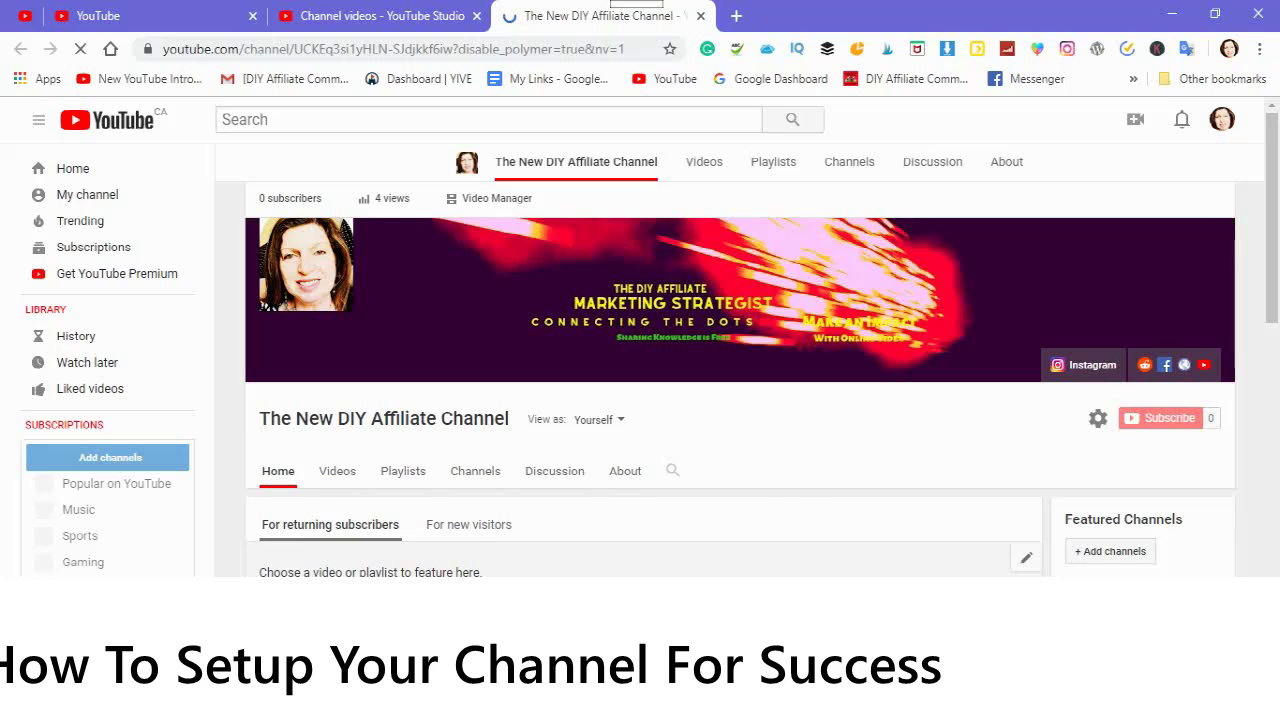
Remove the August 16, 2019 trailer from the channel home section for new visitors
scroll(772, 491, down, 2)
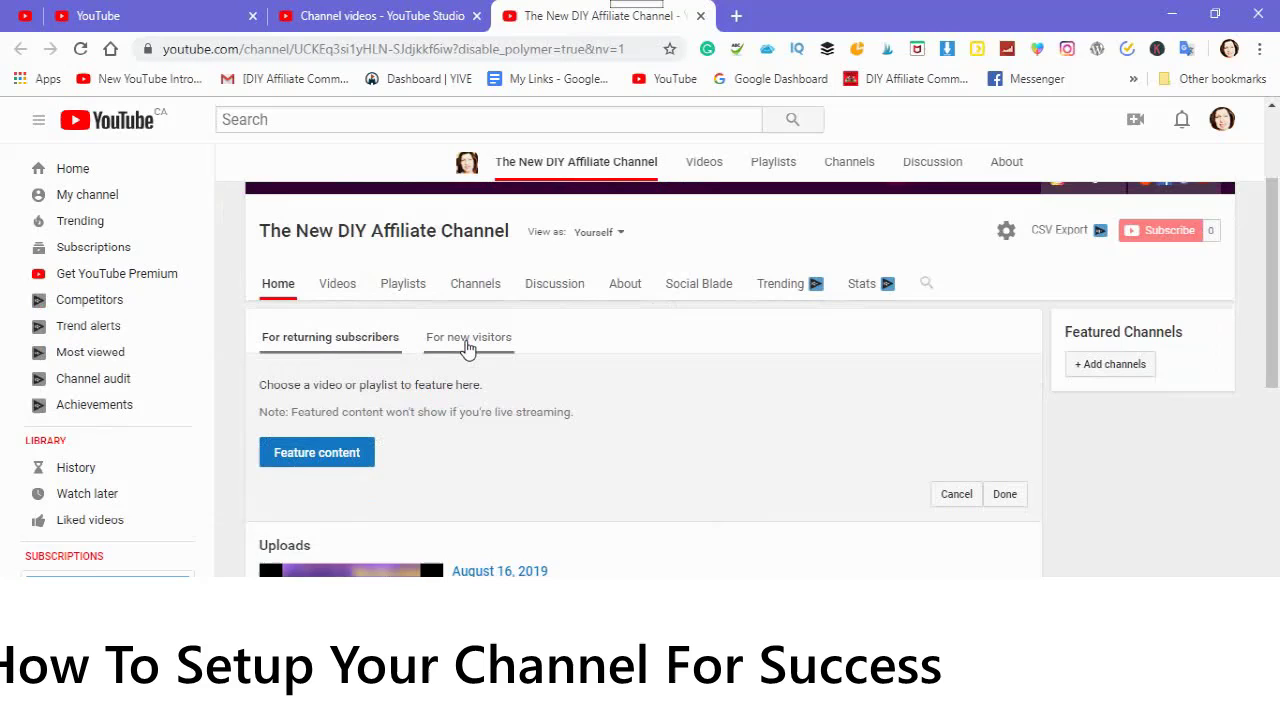
scroll(467, 347, up, 1)
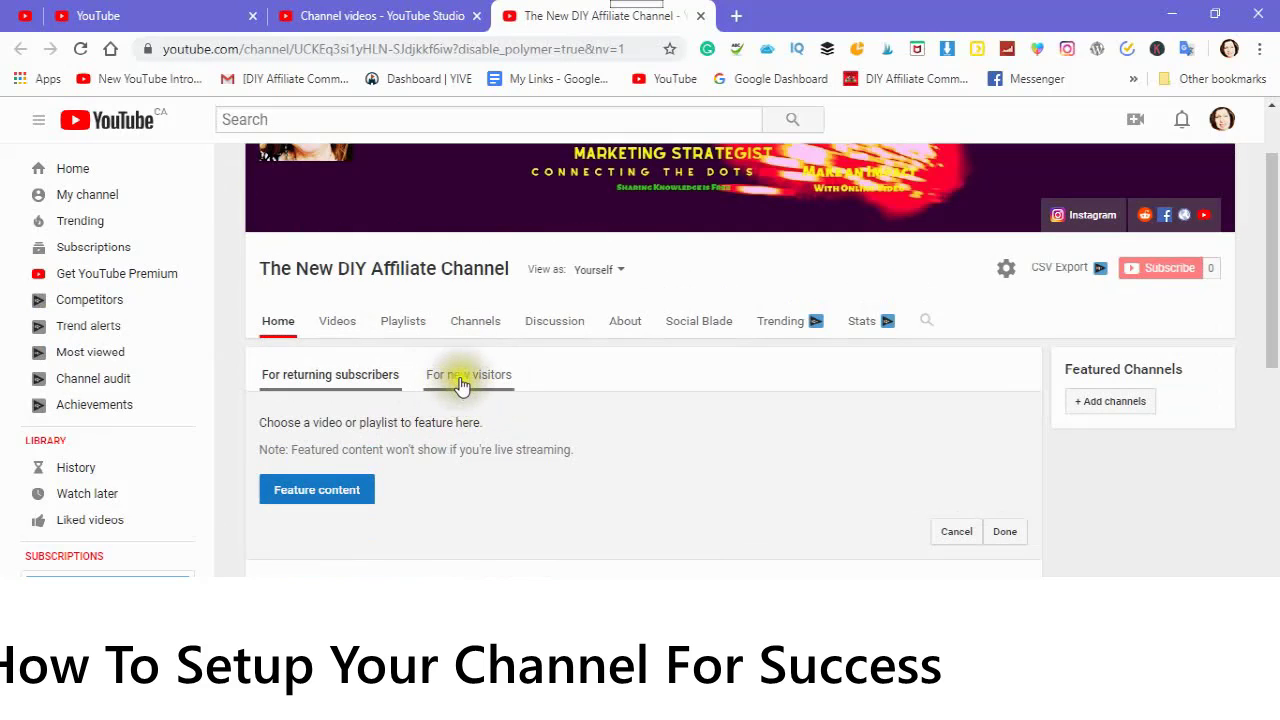
click(462, 384)
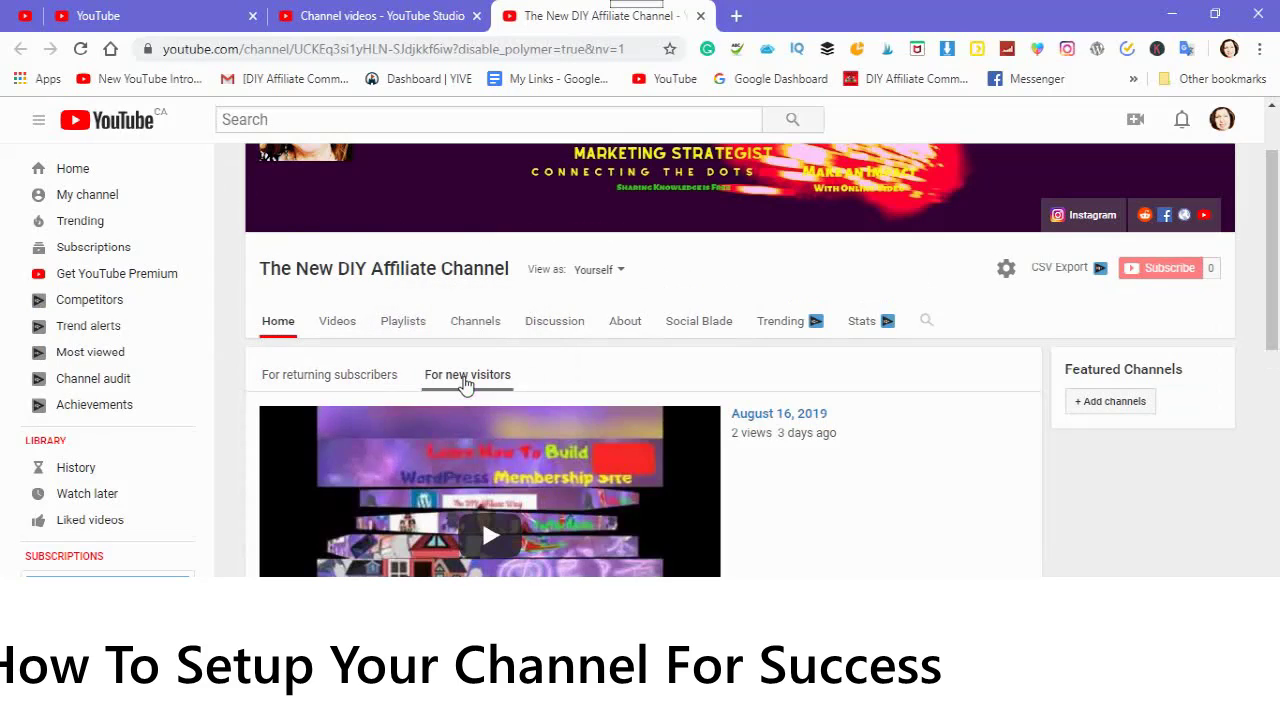
scroll(658, 525, down, 3)
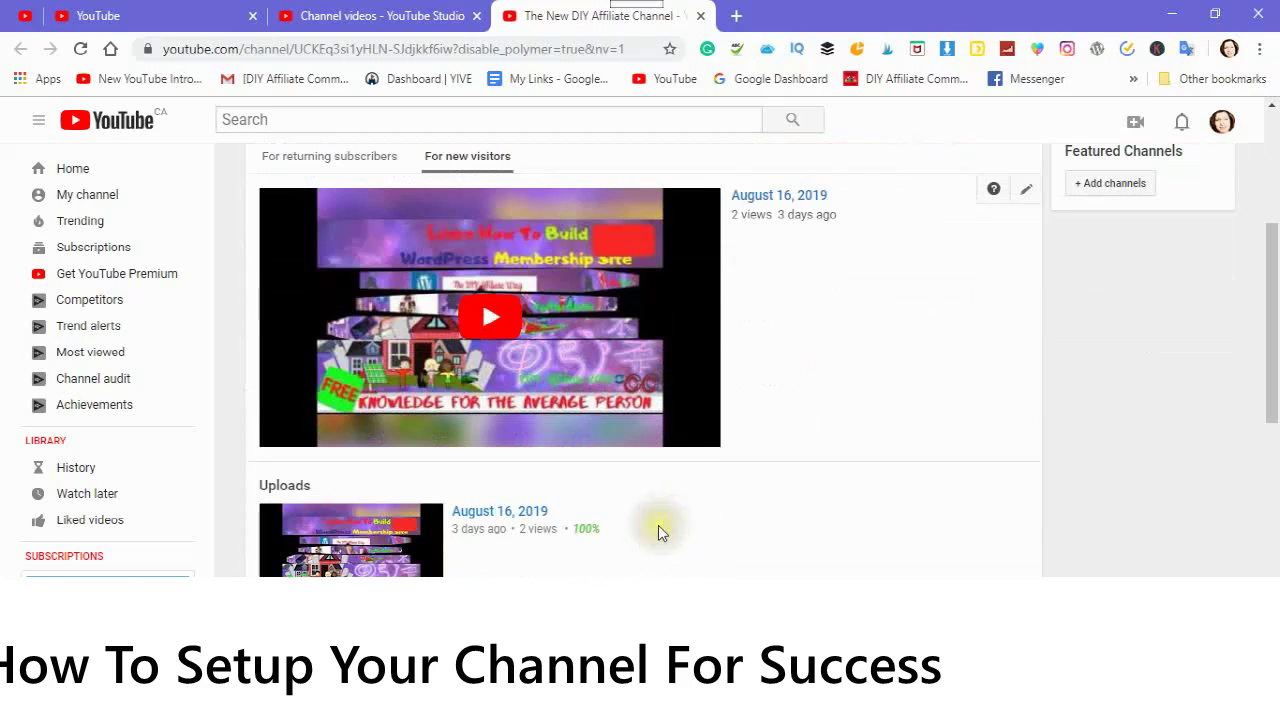
scroll(658, 535, up, 2)
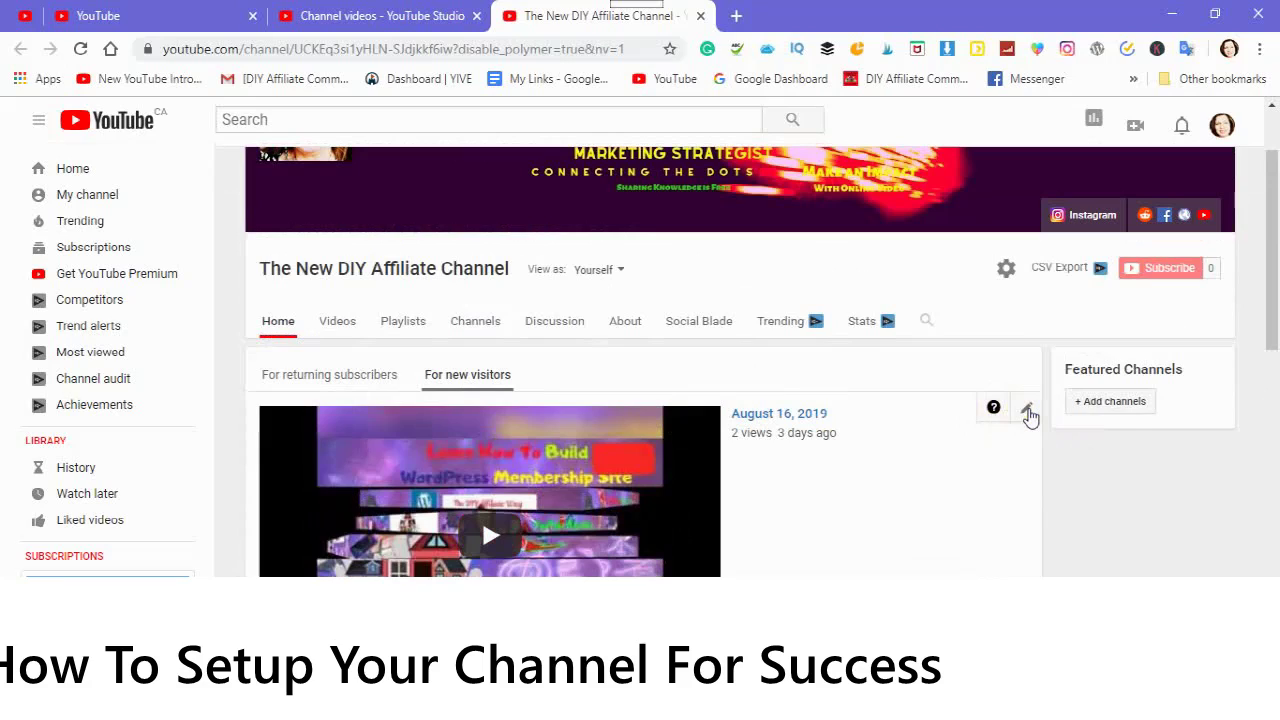
click(1028, 413)
click(1028, 413)
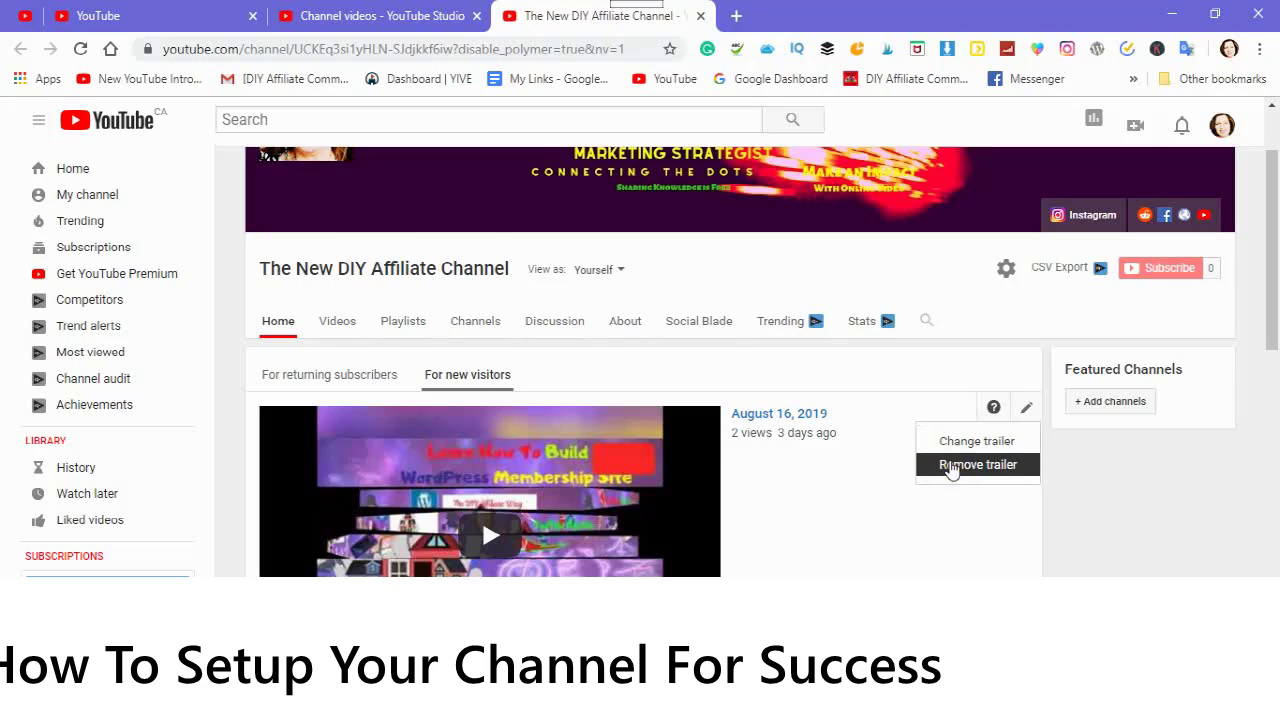
click(953, 468)
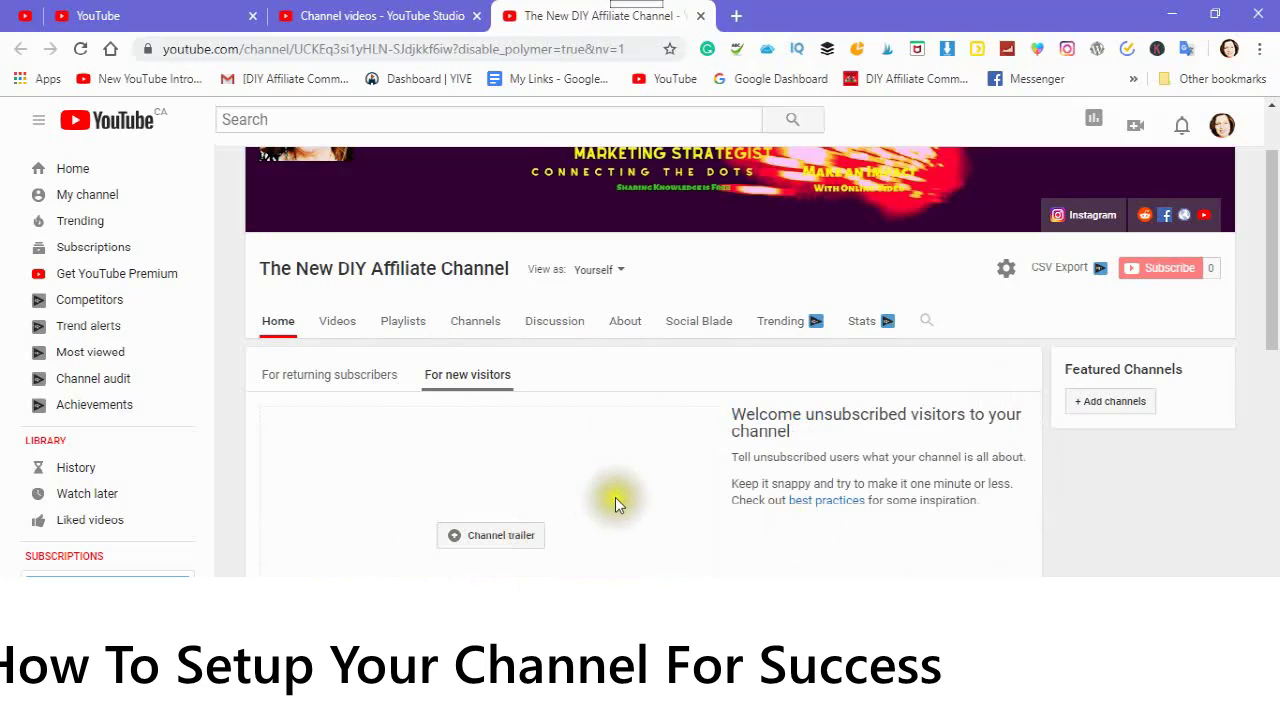
scroll(610, 495, down, 1)
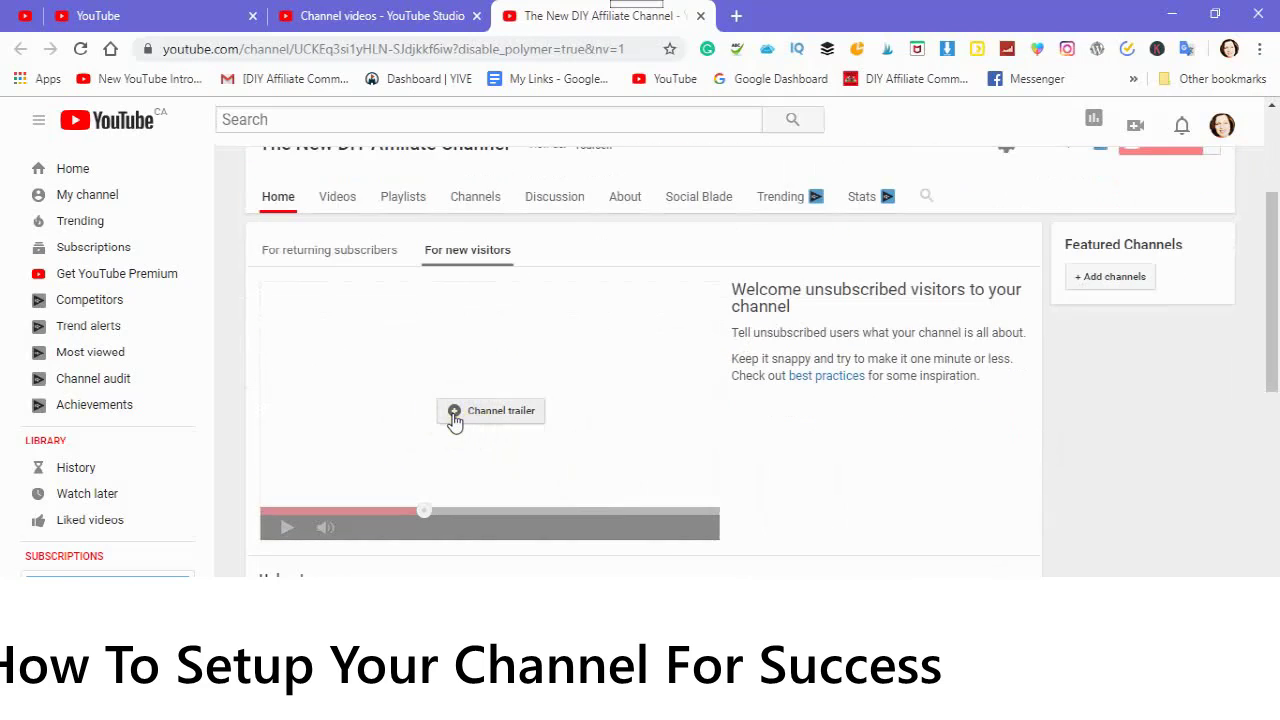
Set the August 16, 2019 upload as the channel trailer for new visitors and save it
click(455, 418)
click(455, 418)
click(455, 418)
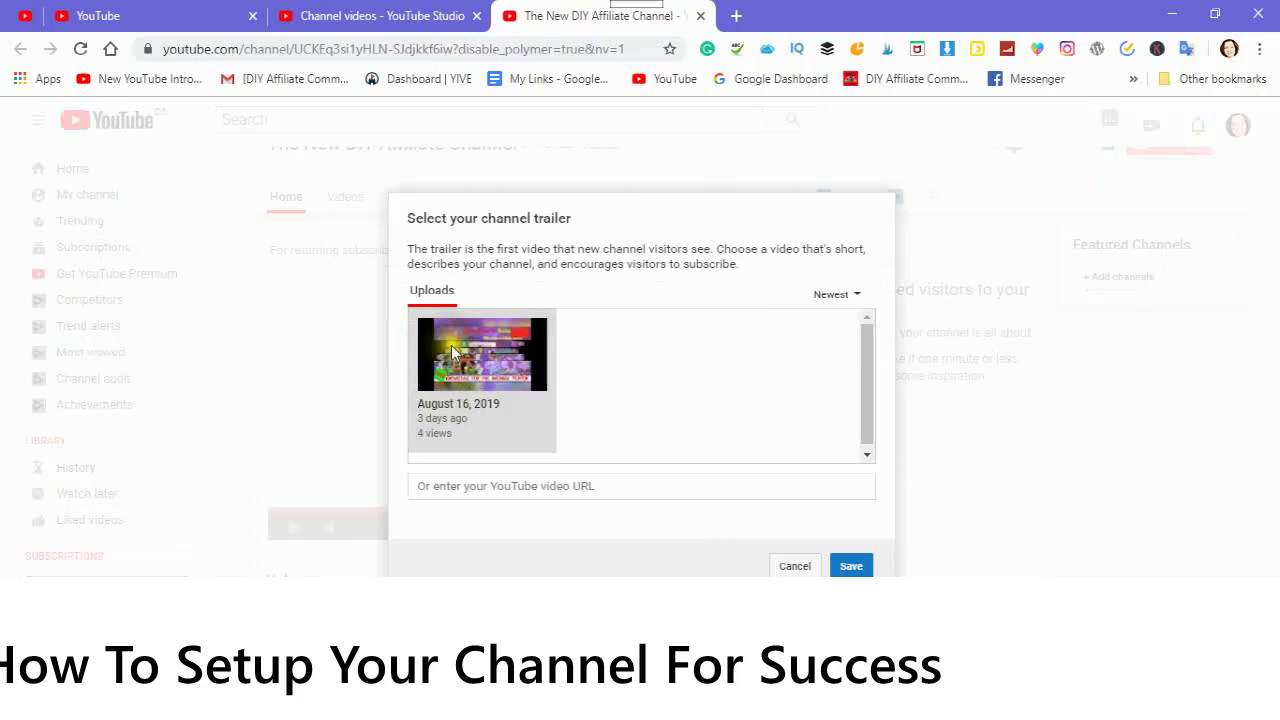
click(474, 376)
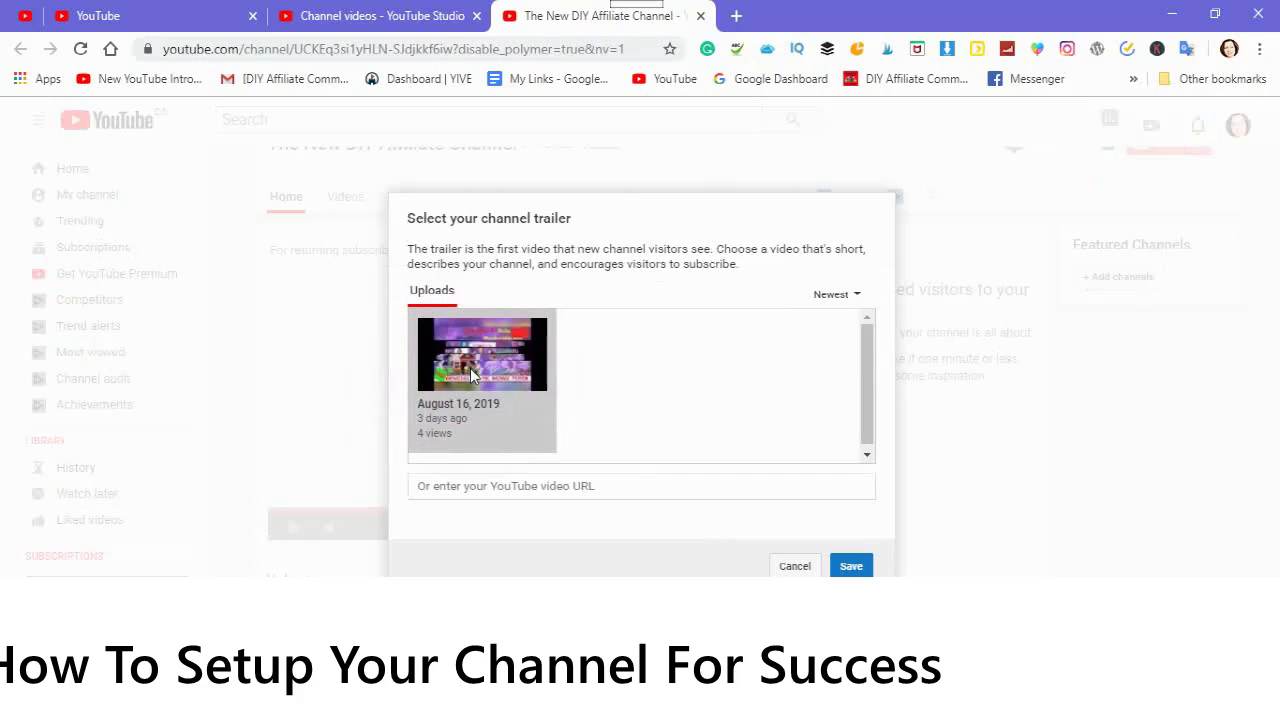
click(847, 567)
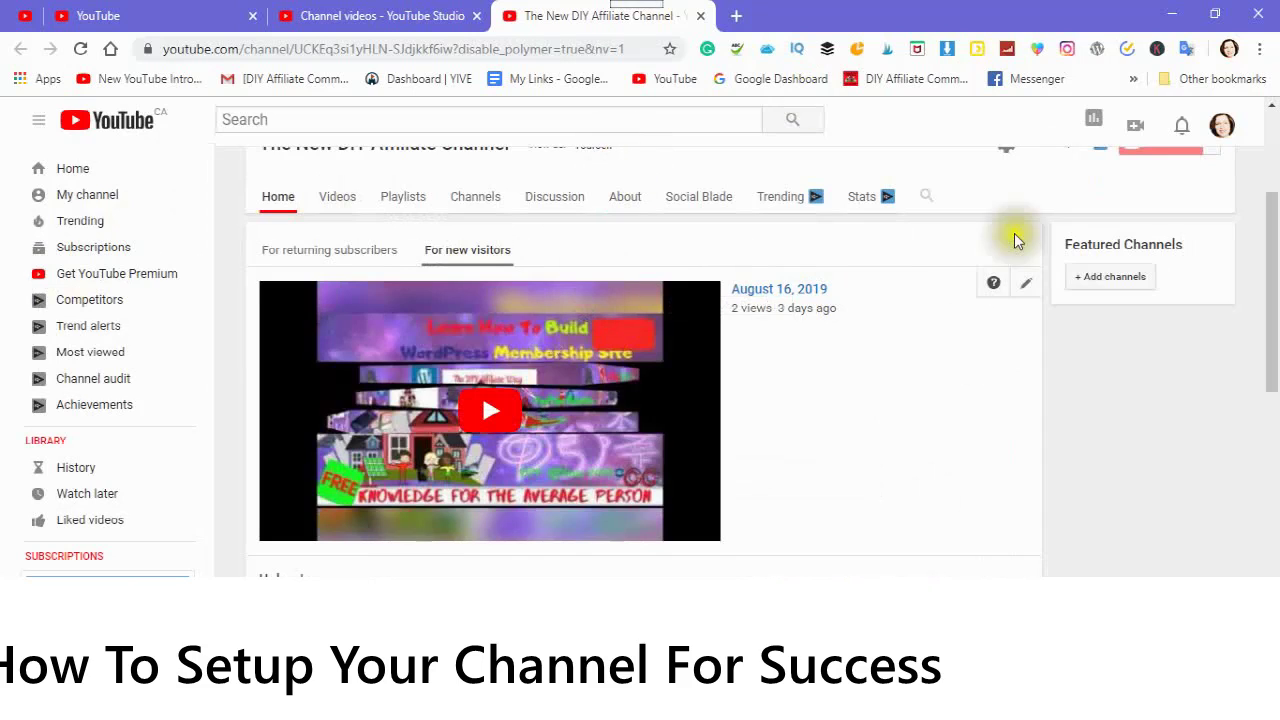
Try to save featured content for returning subscribers without selecting a video or playlist, and cancel
scroll(686, 457, up, 1)
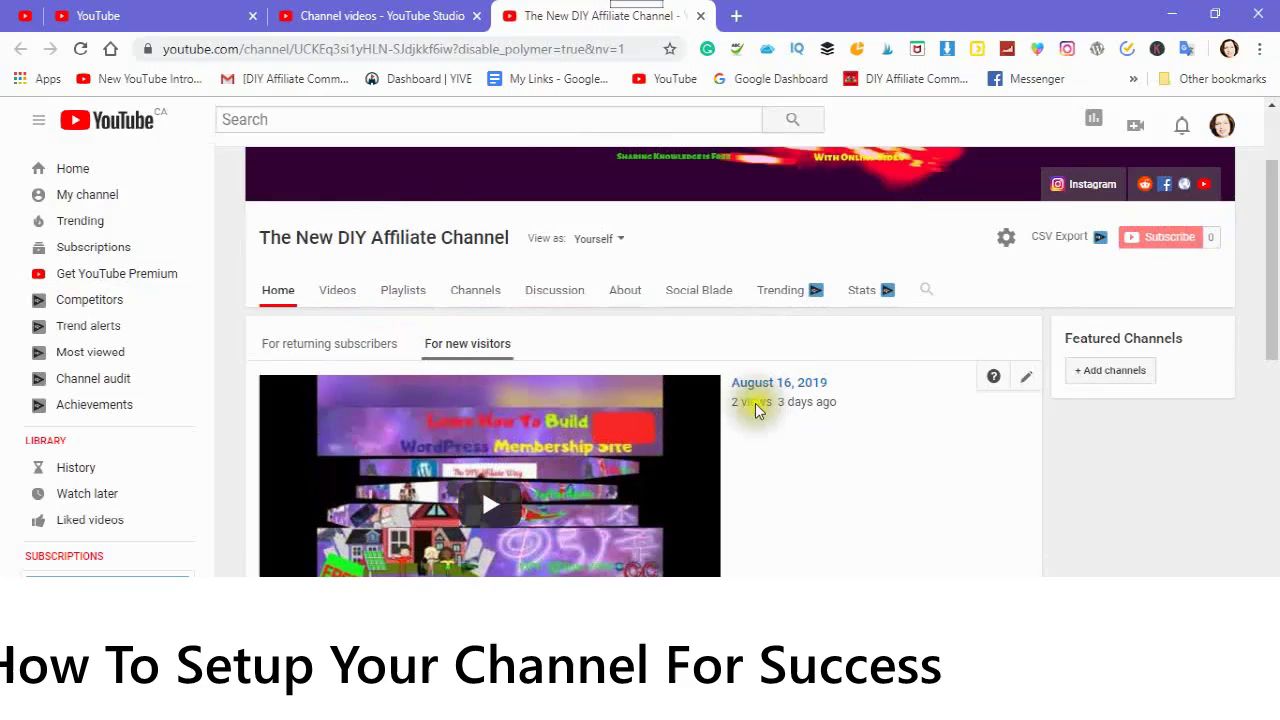
scroll(758, 420, down, 1)
scroll(758, 428, up, 1)
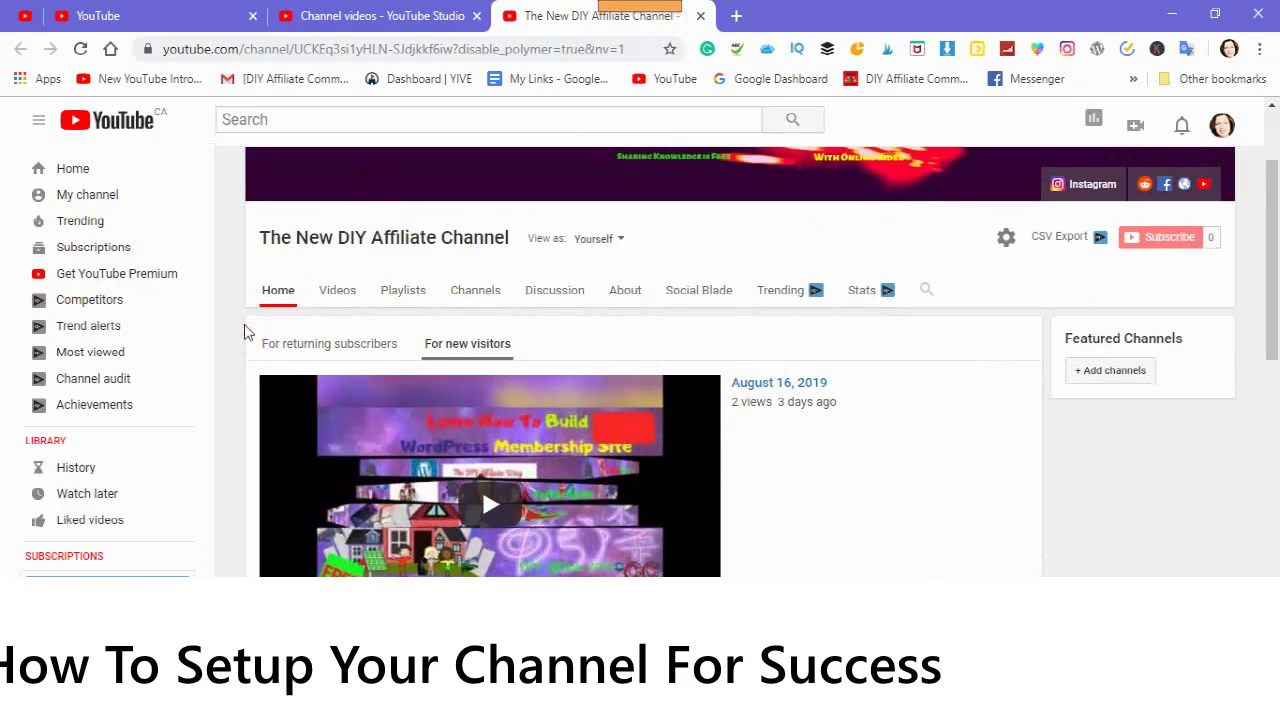
click(313, 361)
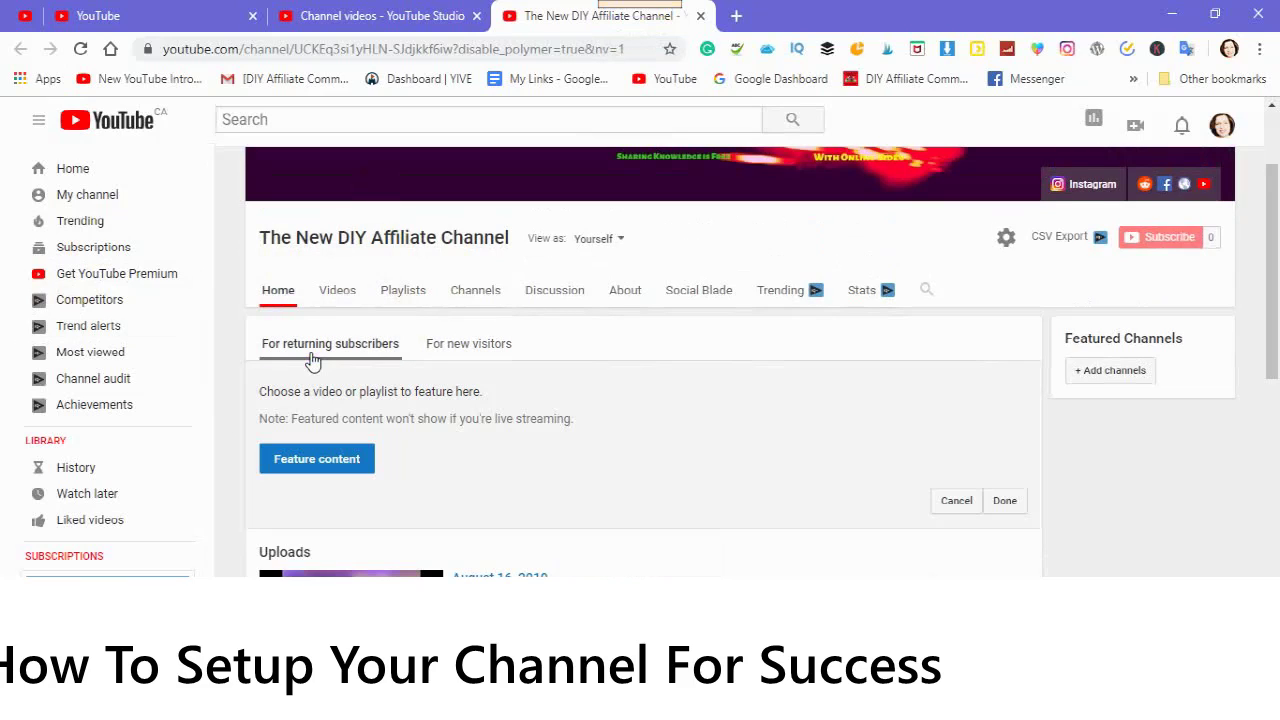
click(306, 466)
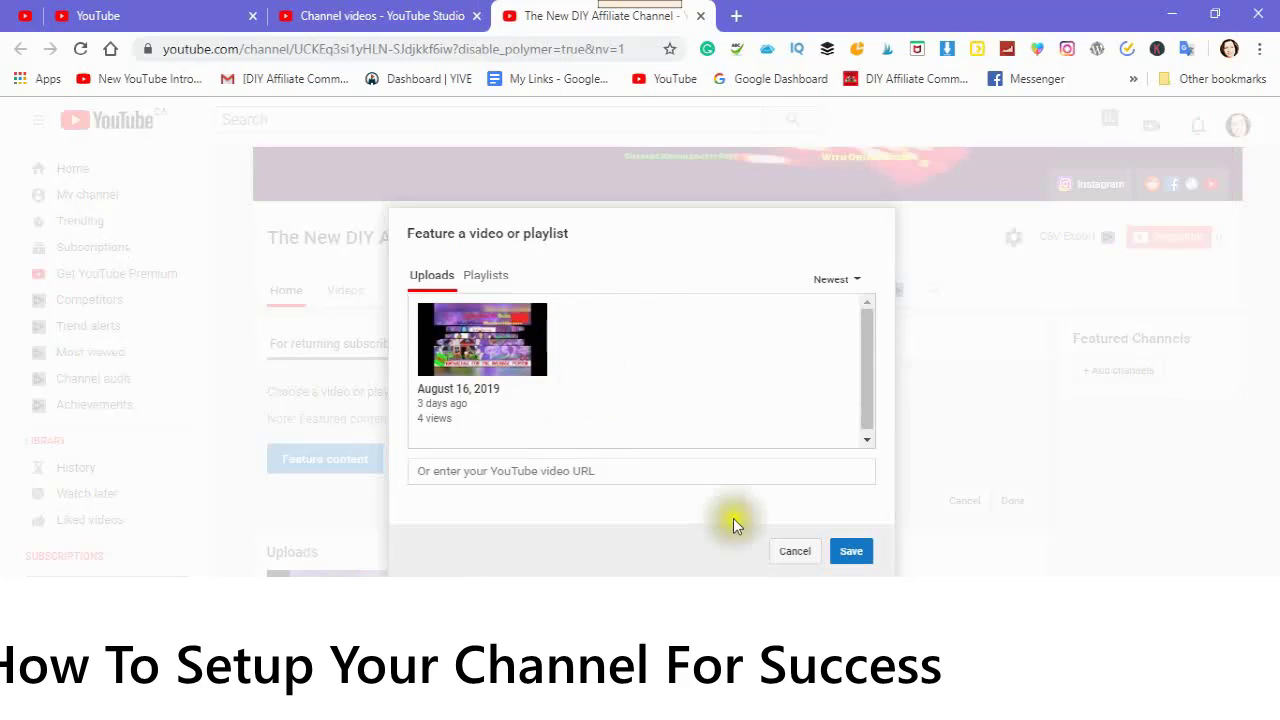
click(852, 556)
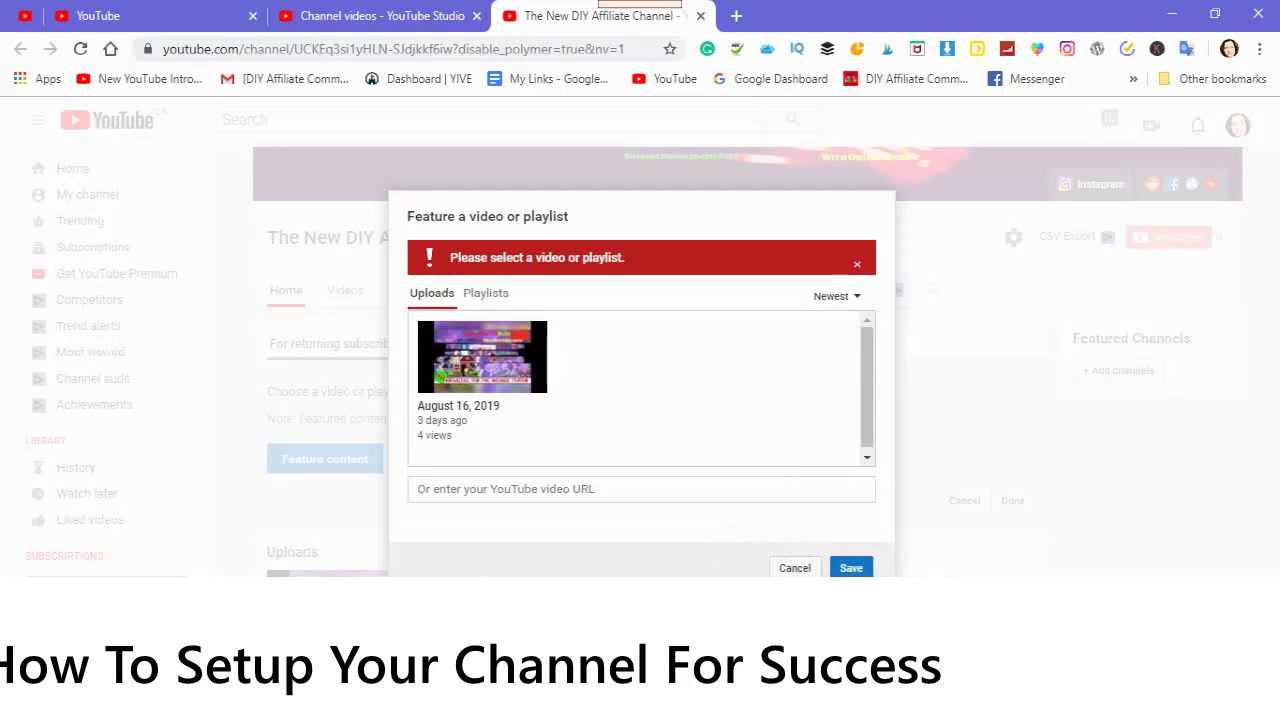
click(794, 568)
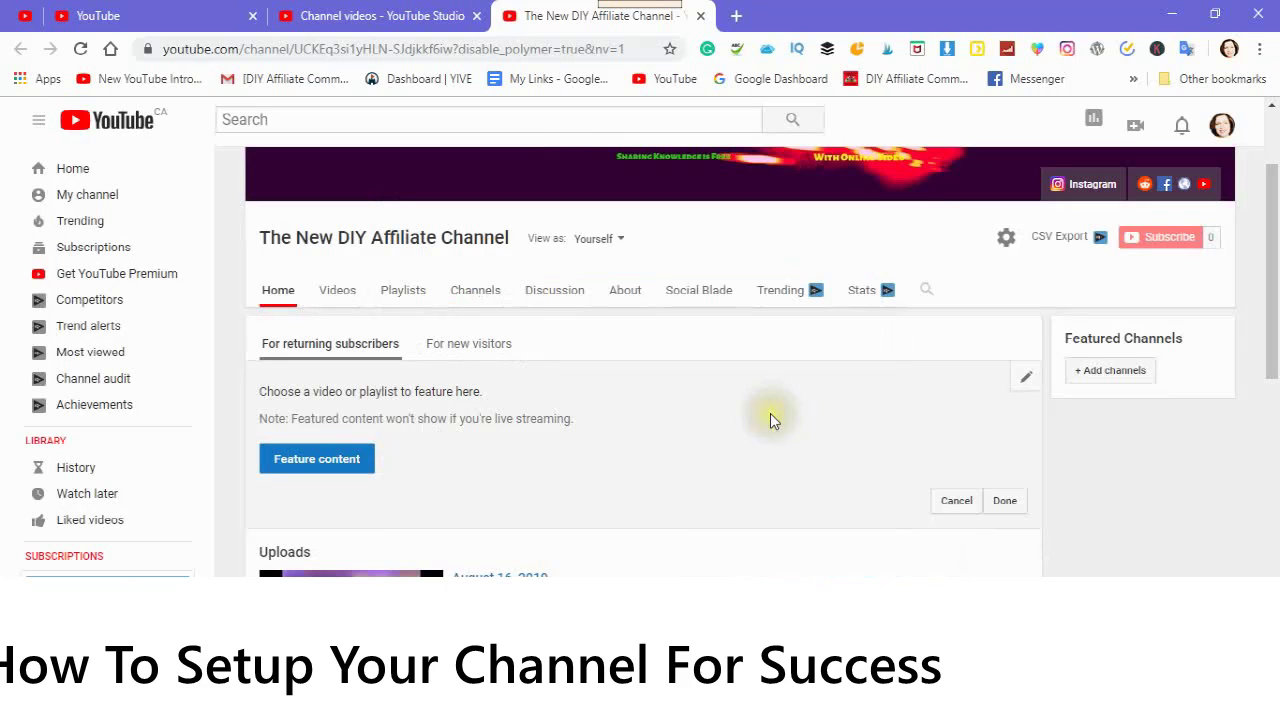
Go to the video upload page and set the upload privacy to Private
scroll(640, 313, up, 3)
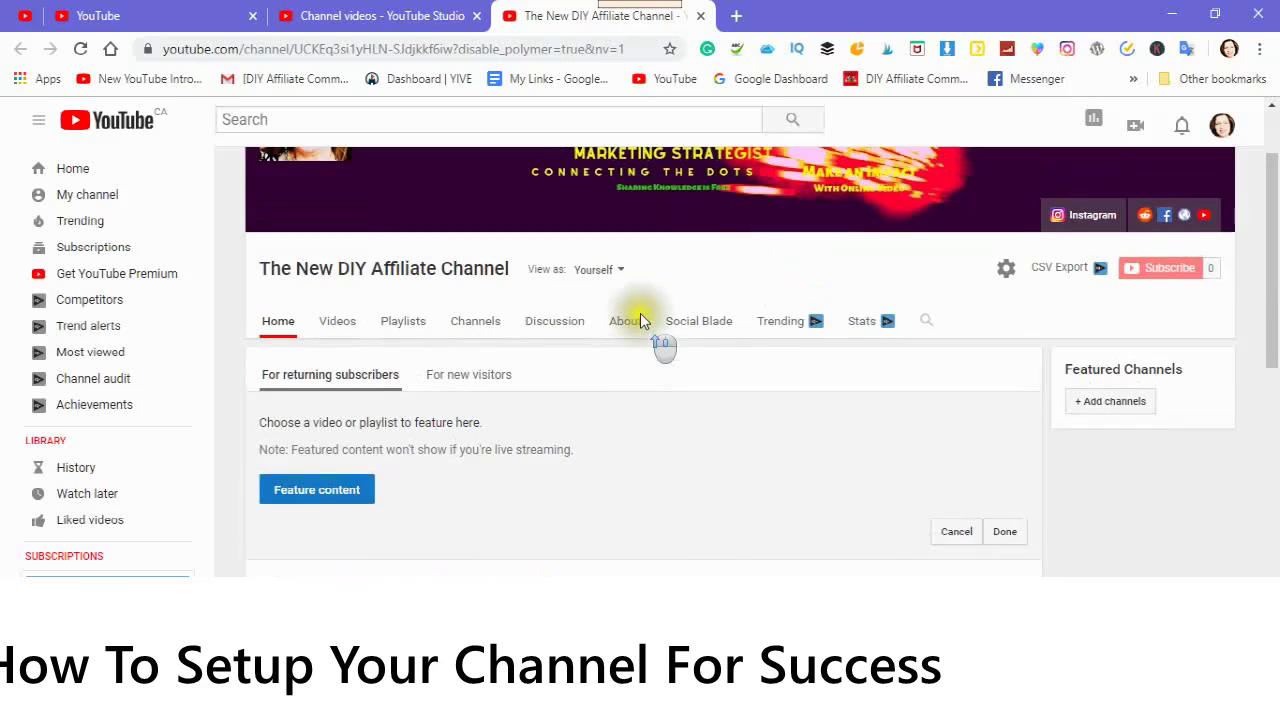
click(1134, 130)
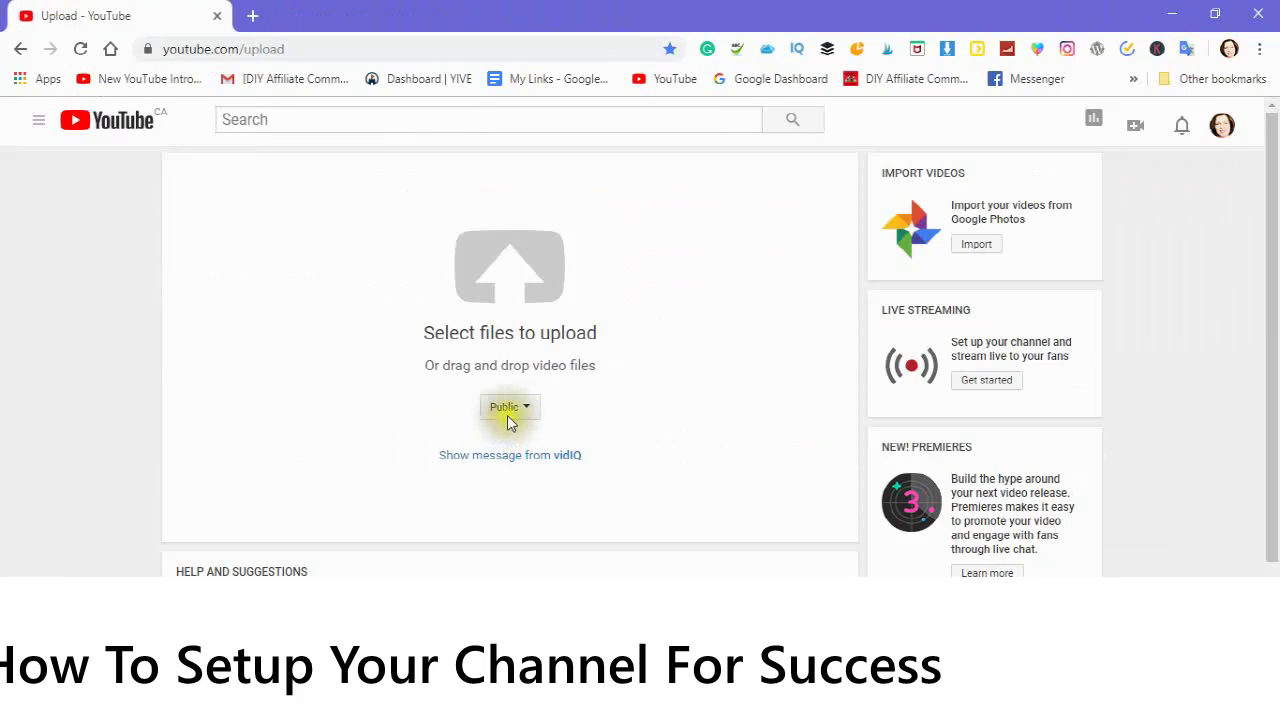
click(527, 410)
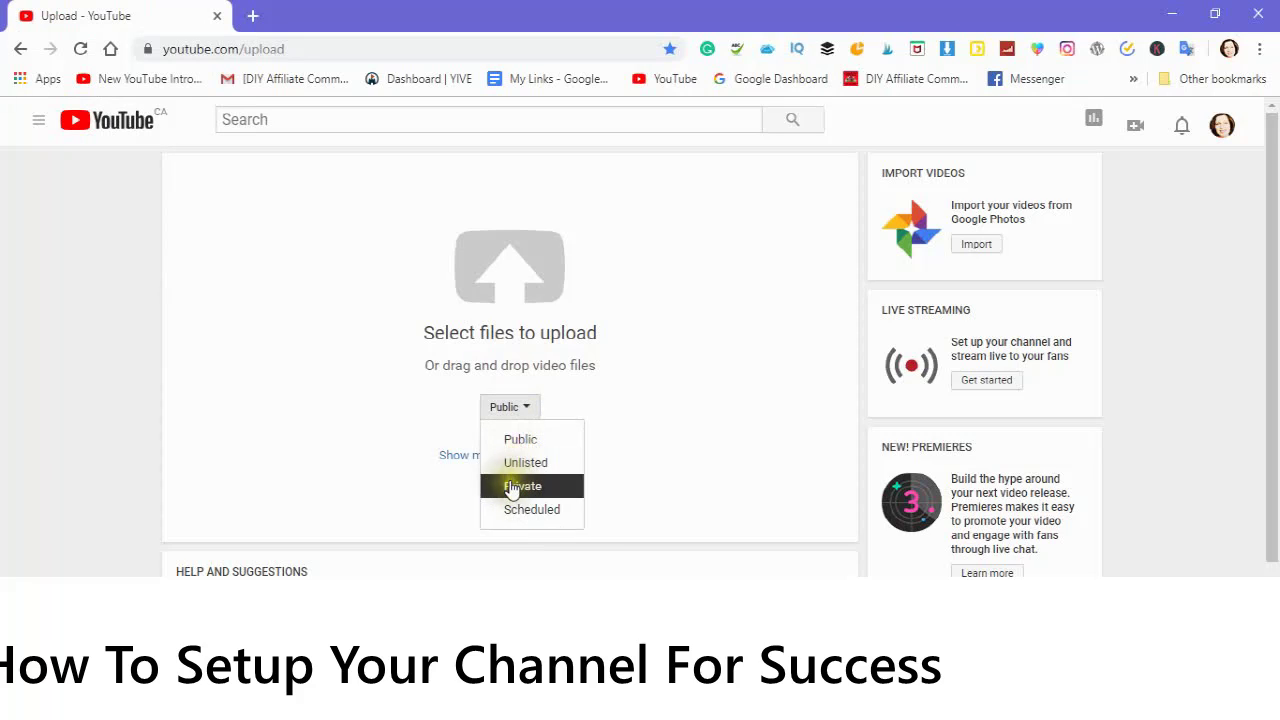
click(511, 487)
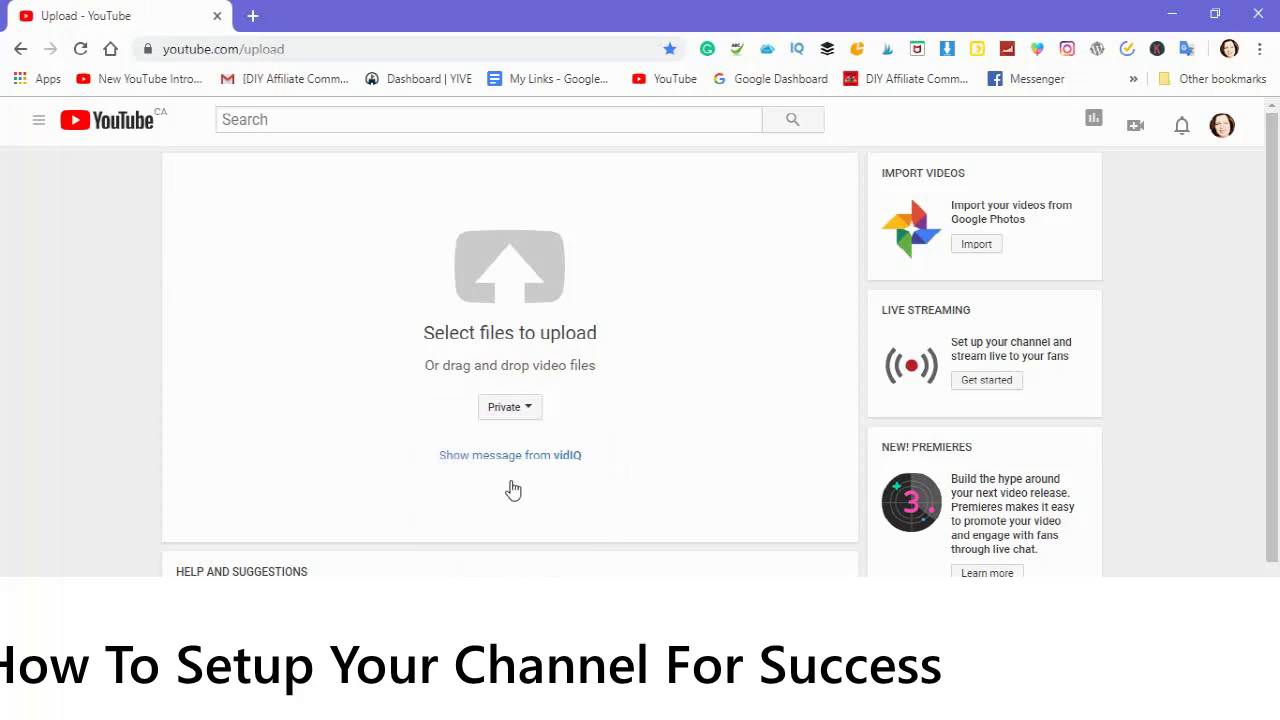
click(420, 471)
Shrink the browser window so the Documents folder can be reached alongside the upload page
click(508, 256)
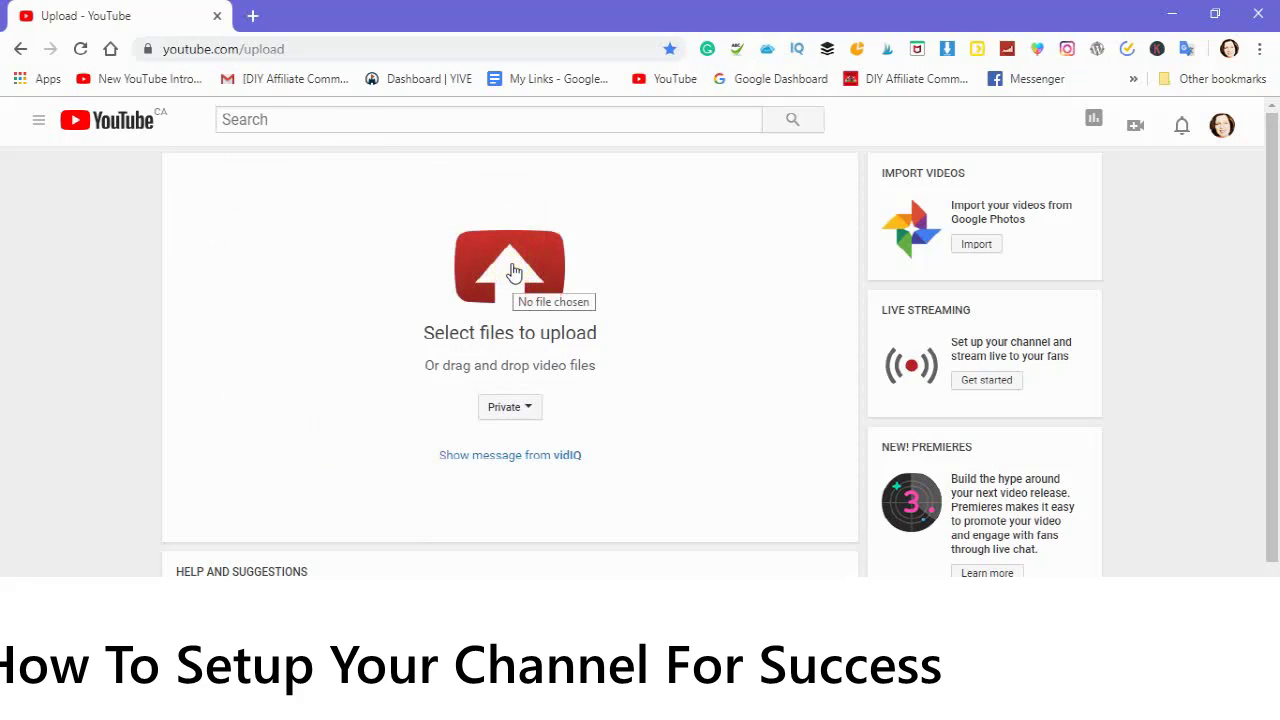
drag(560, 20, 585, 130)
double_click(585, 125)
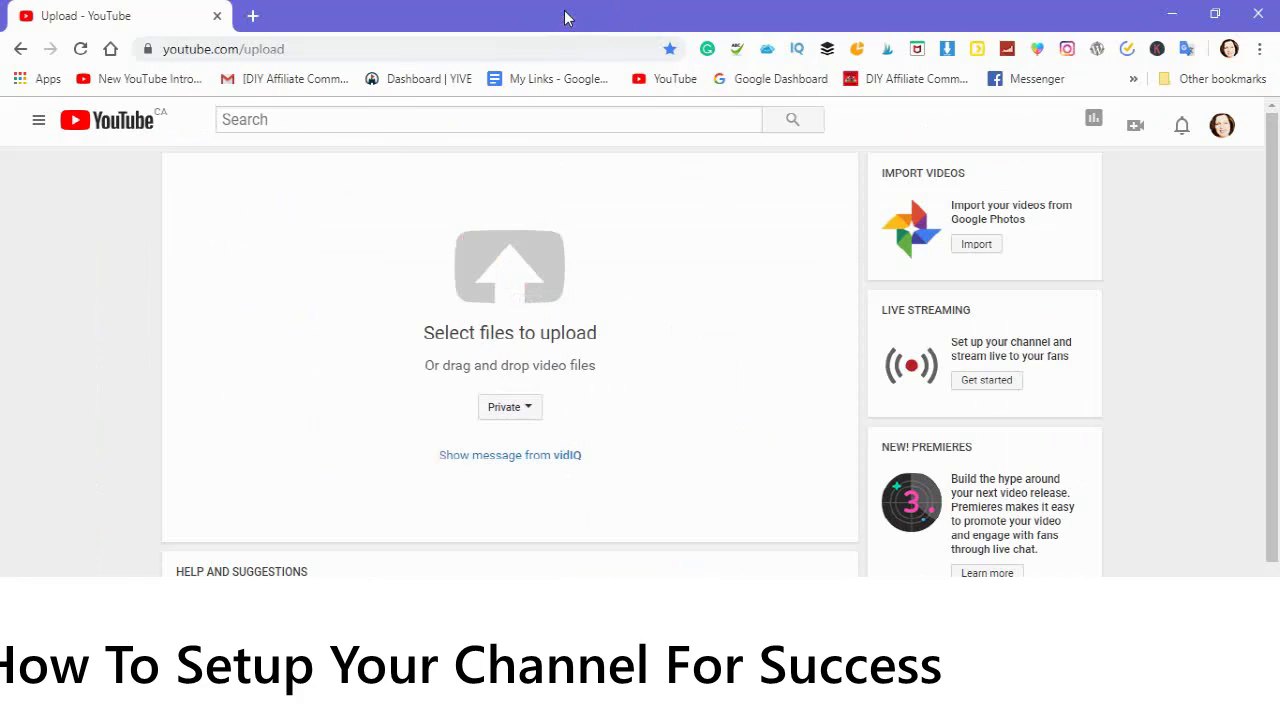
drag(565, 17, 912, 8)
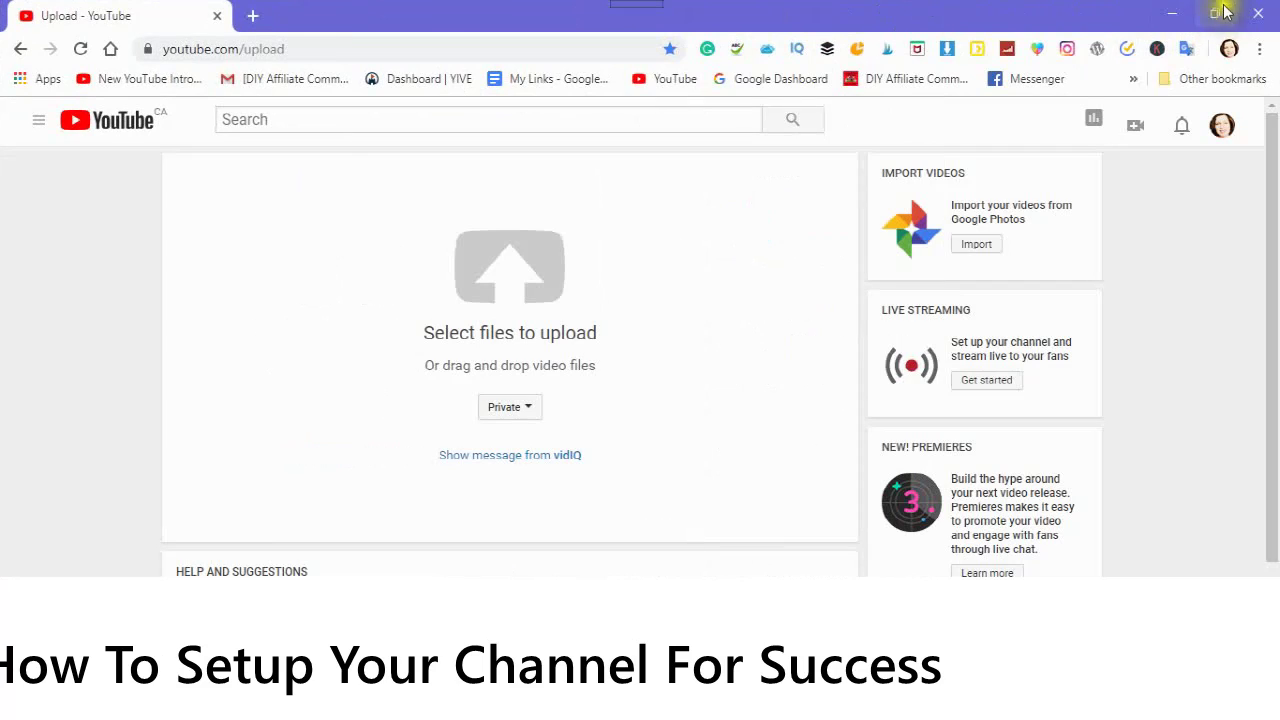
click(1217, 14)
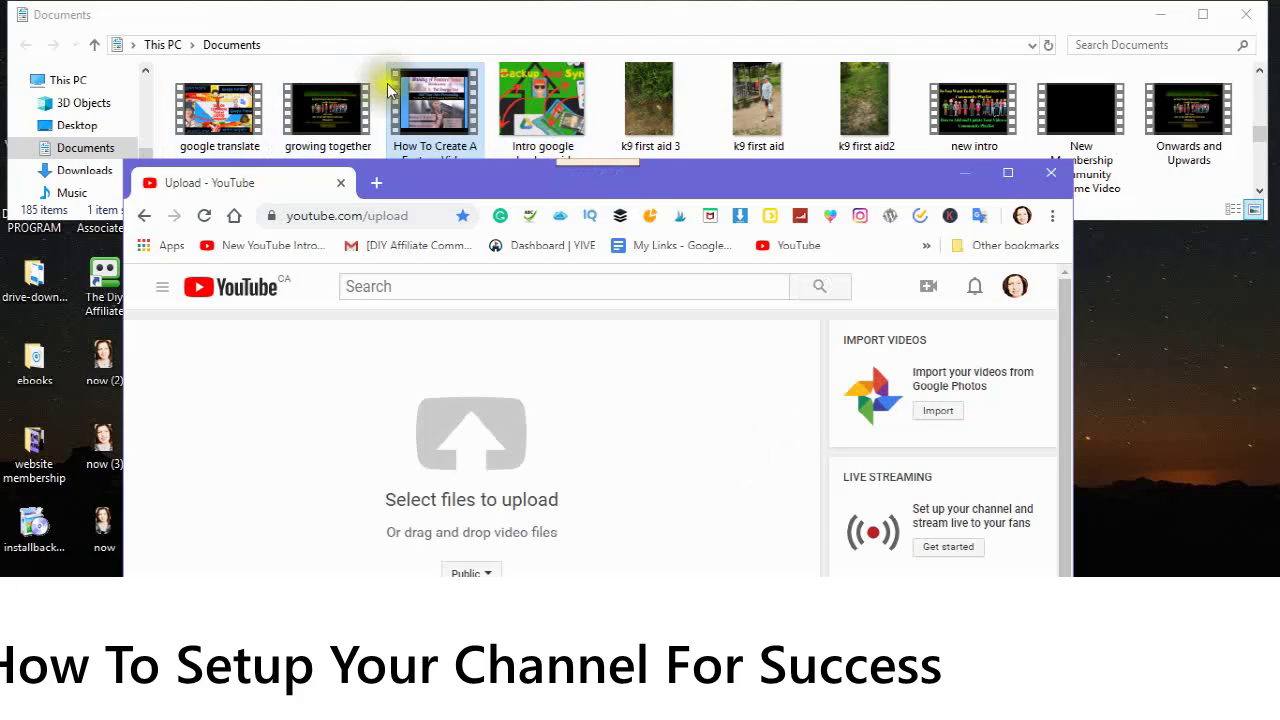
Upload the video file How To Create A Feature Video from the Documents folder, and close the folder window
click(436, 117)
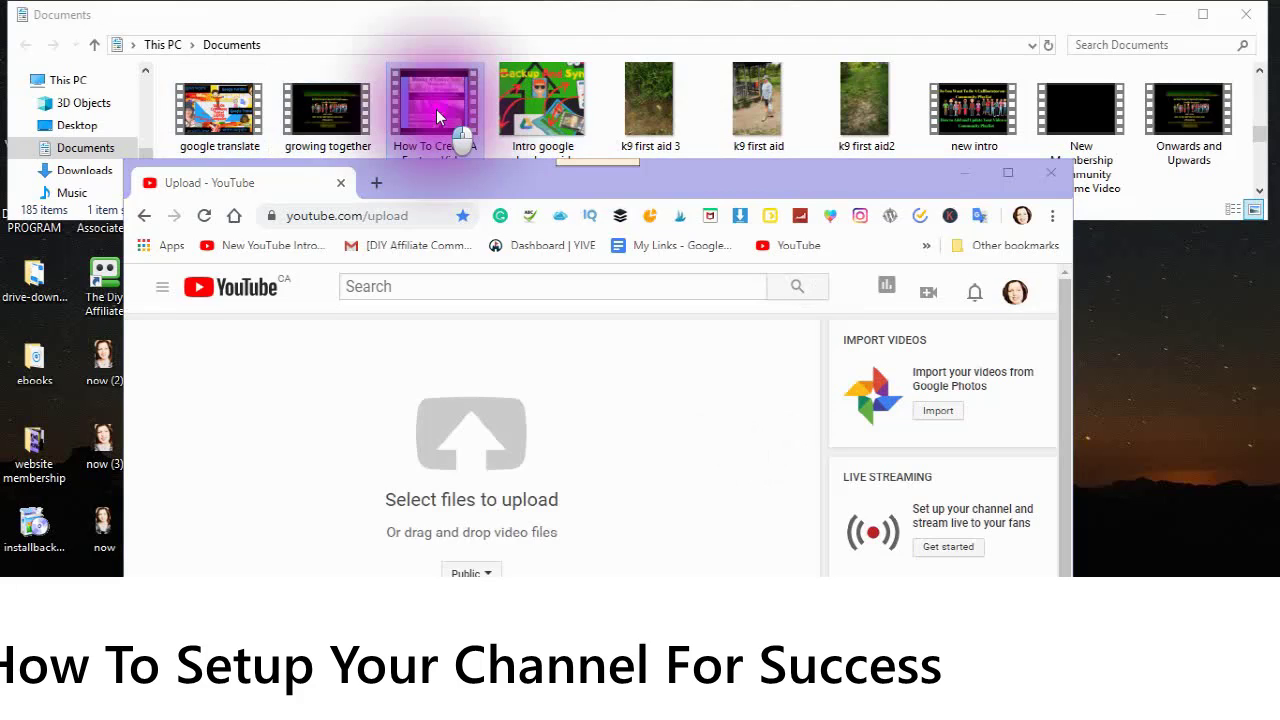
drag(440, 117, 469, 443)
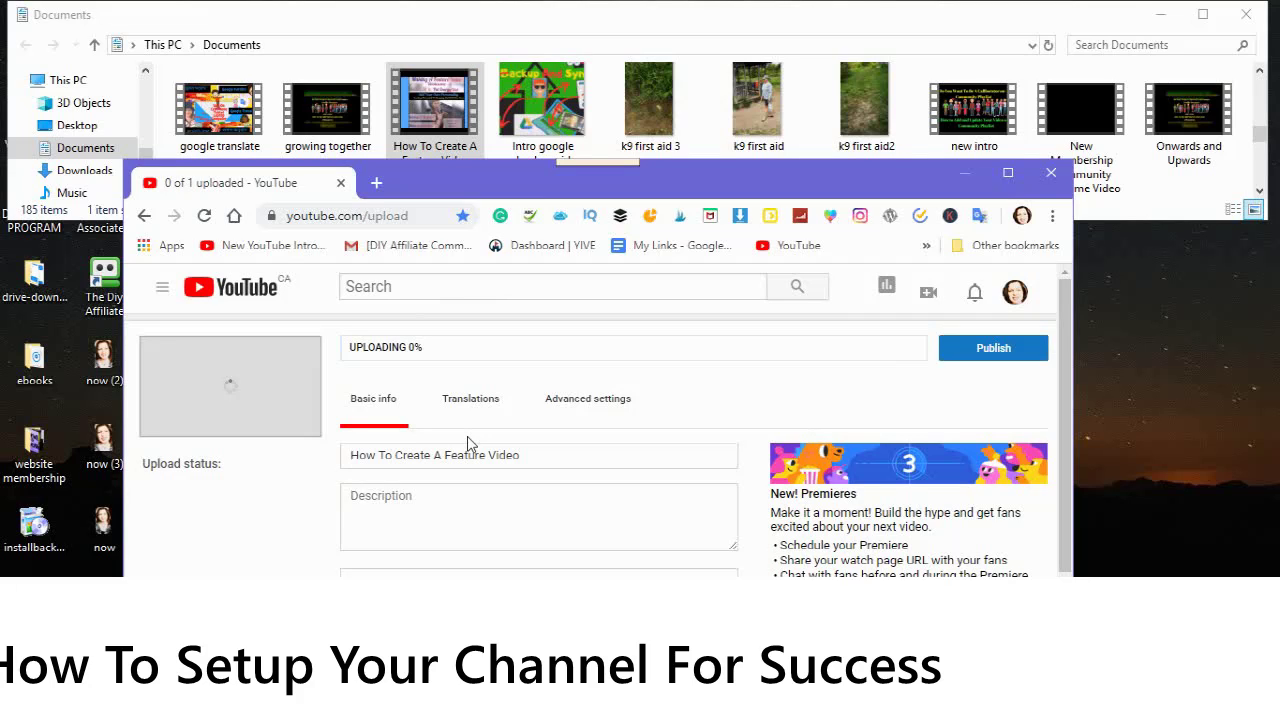
click(1246, 20)
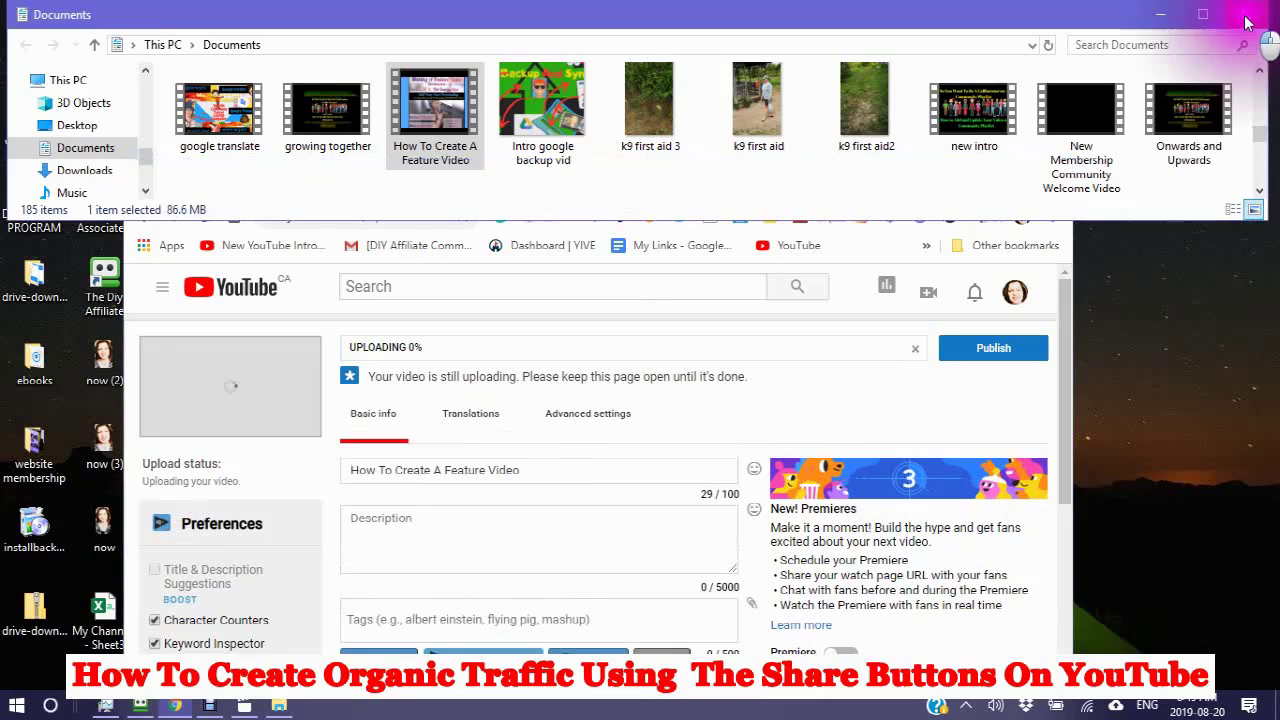
click(1245, 12)
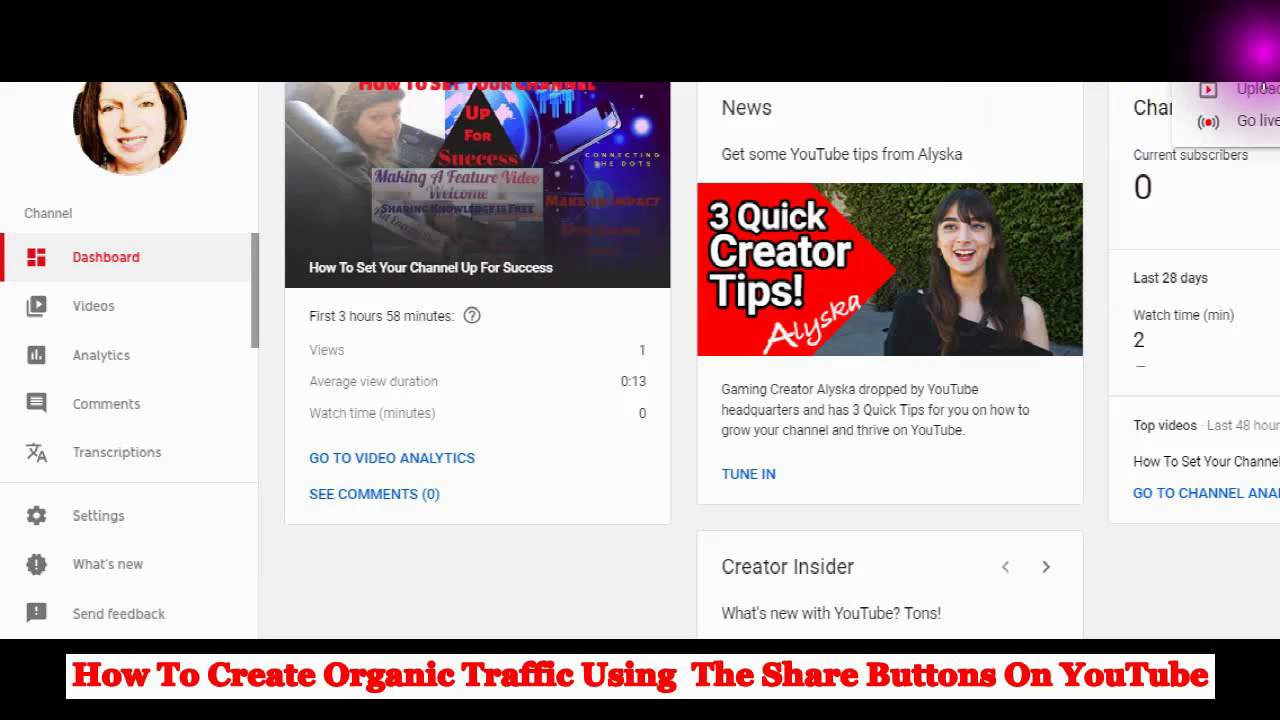
Start a new upload from YouTube Studio with the video file Untitled 319
click(1262, 87)
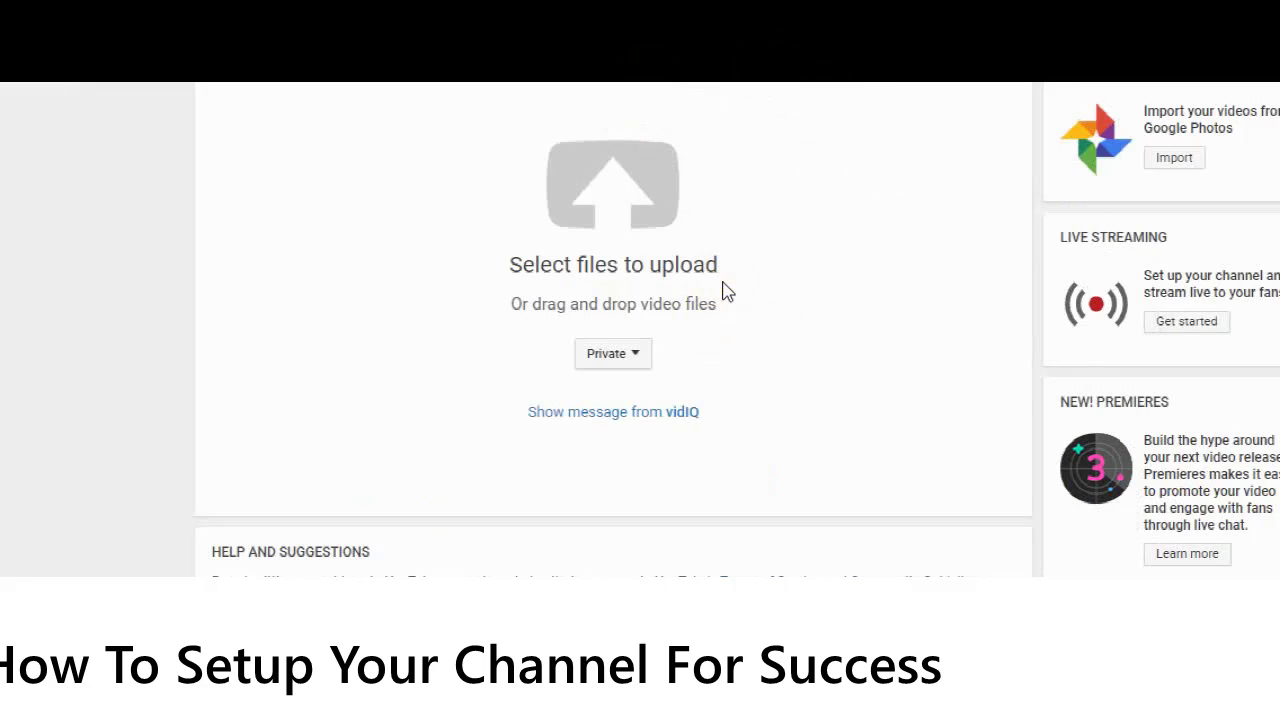
click(611, 175)
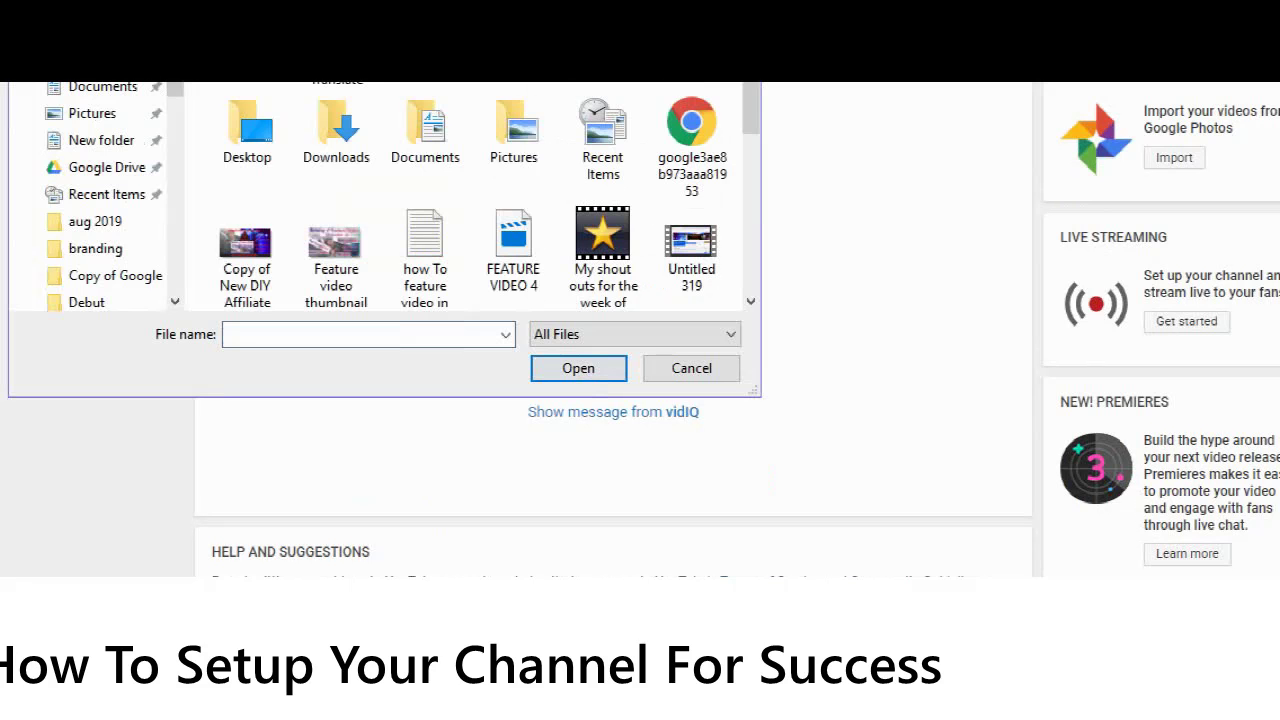
click(689, 258)
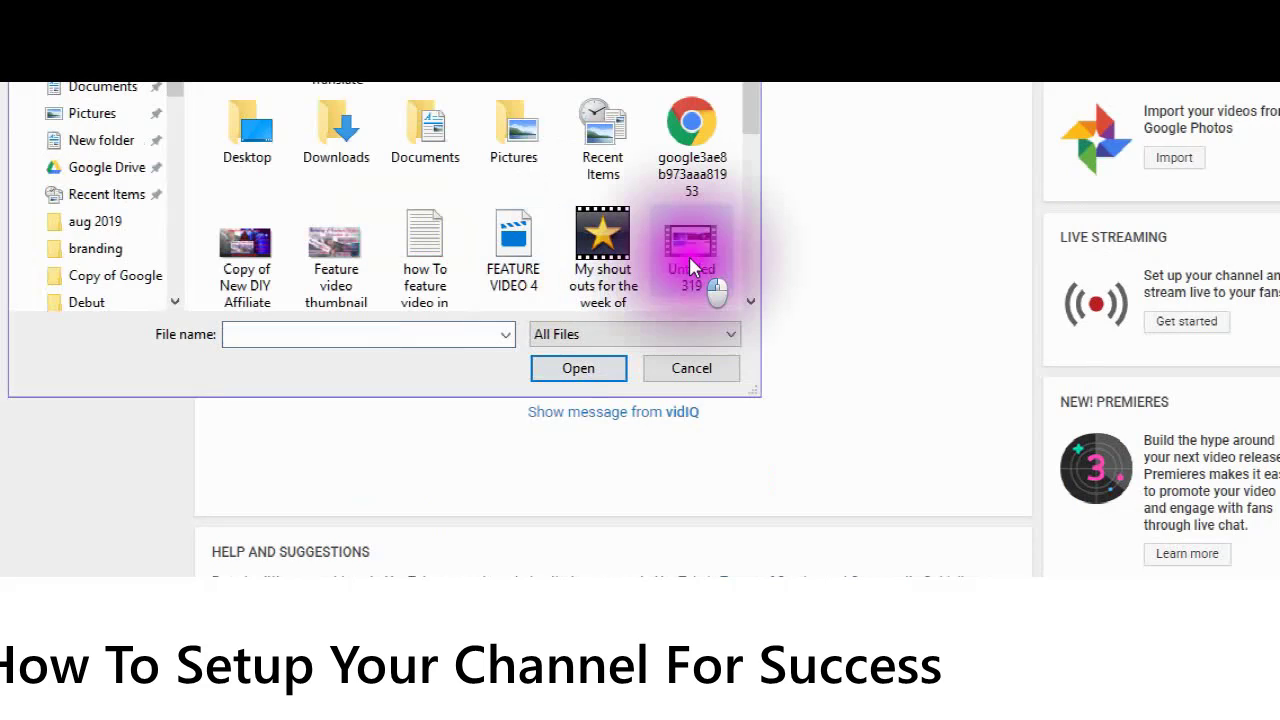
click(581, 368)
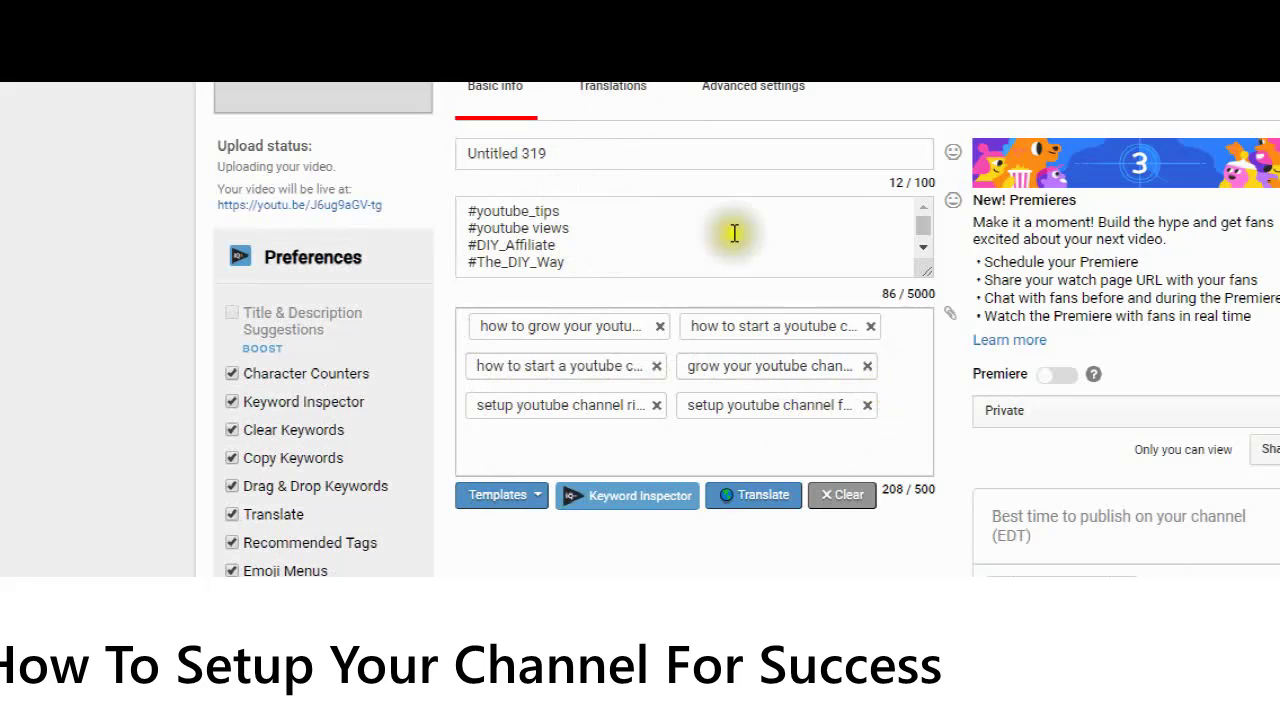
Examine the prefilled hashtags and social follow line in the description of the Untitled 319 upload
click(572, 260)
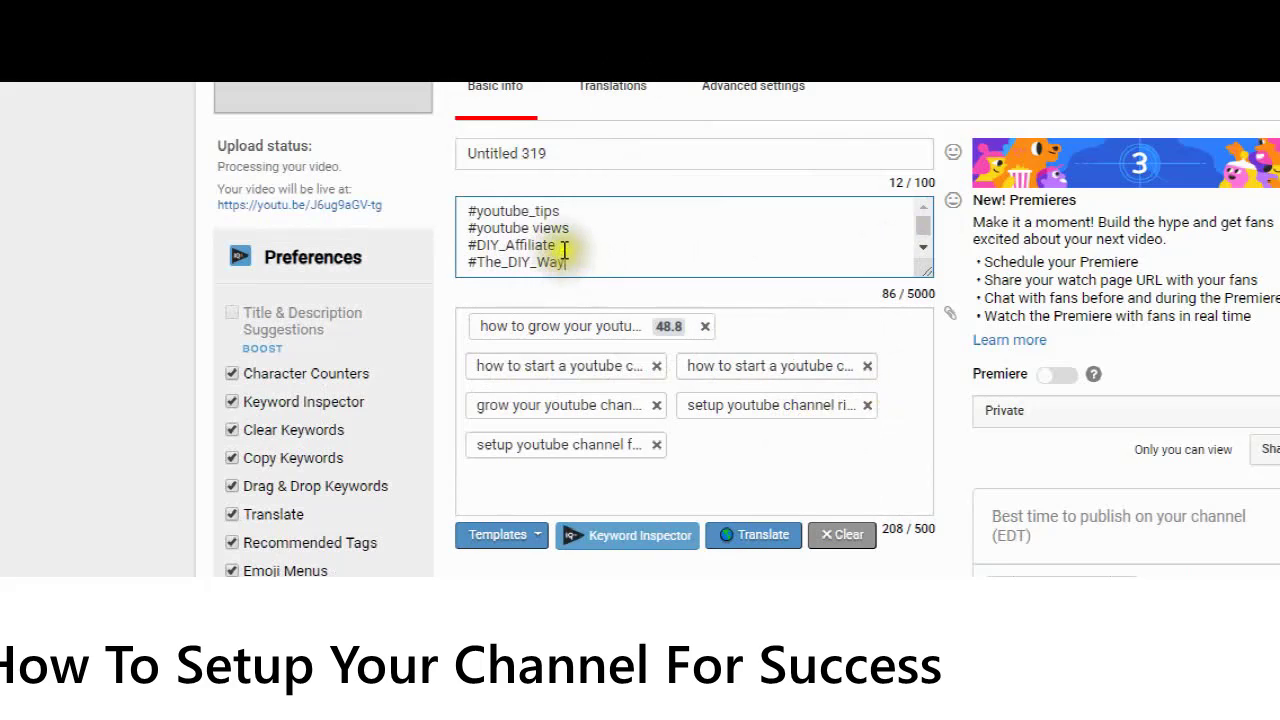
scroll(585, 236, down, 1)
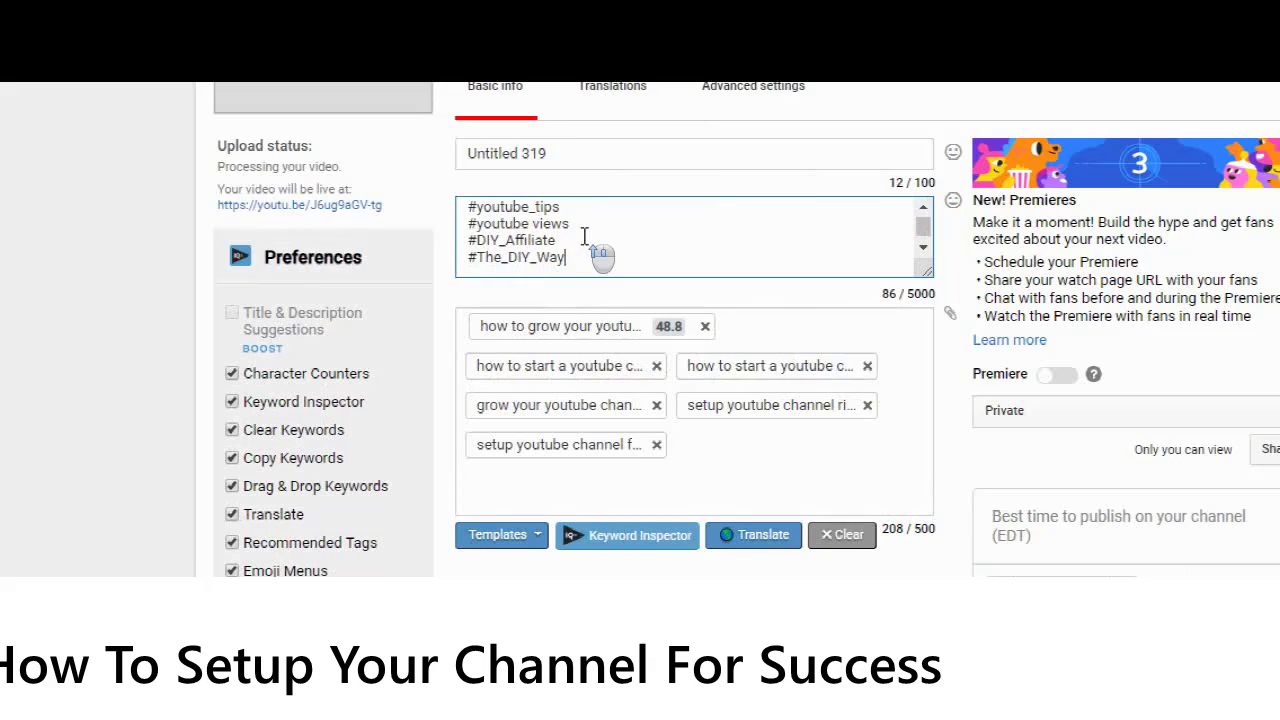
scroll(585, 236, down, 2)
scroll(585, 236, up, 2)
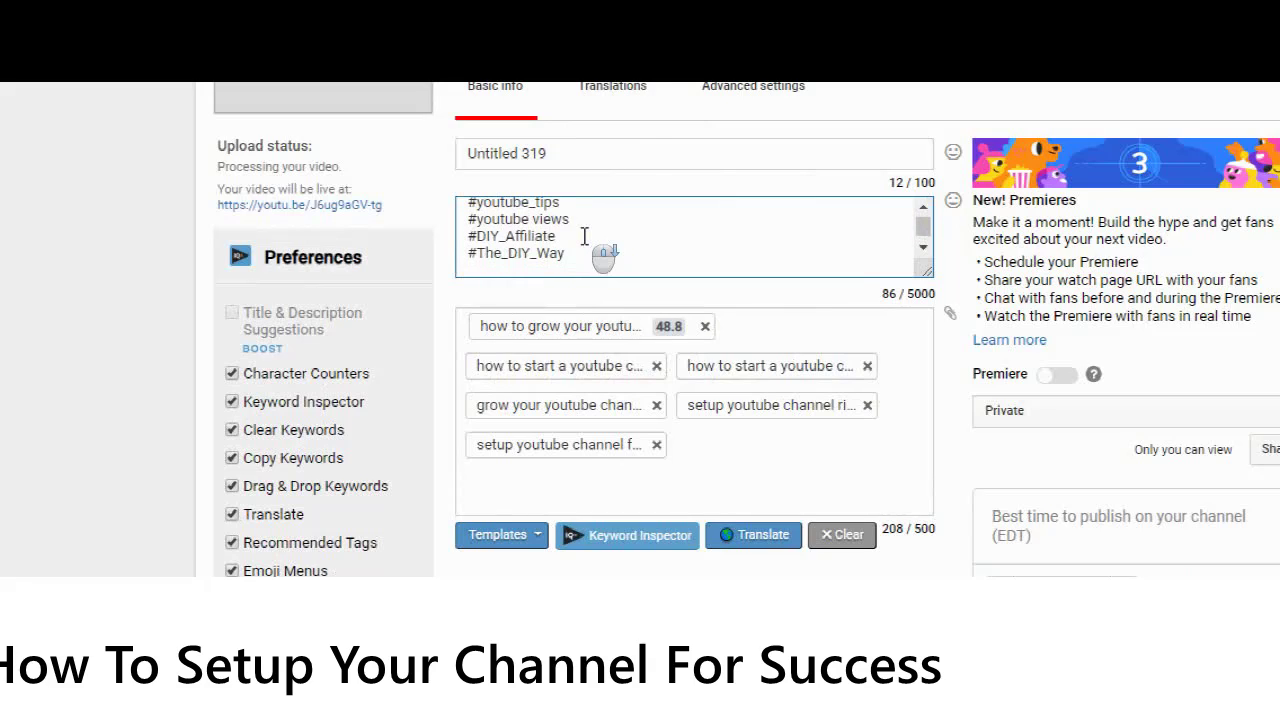
scroll(585, 236, down, 2)
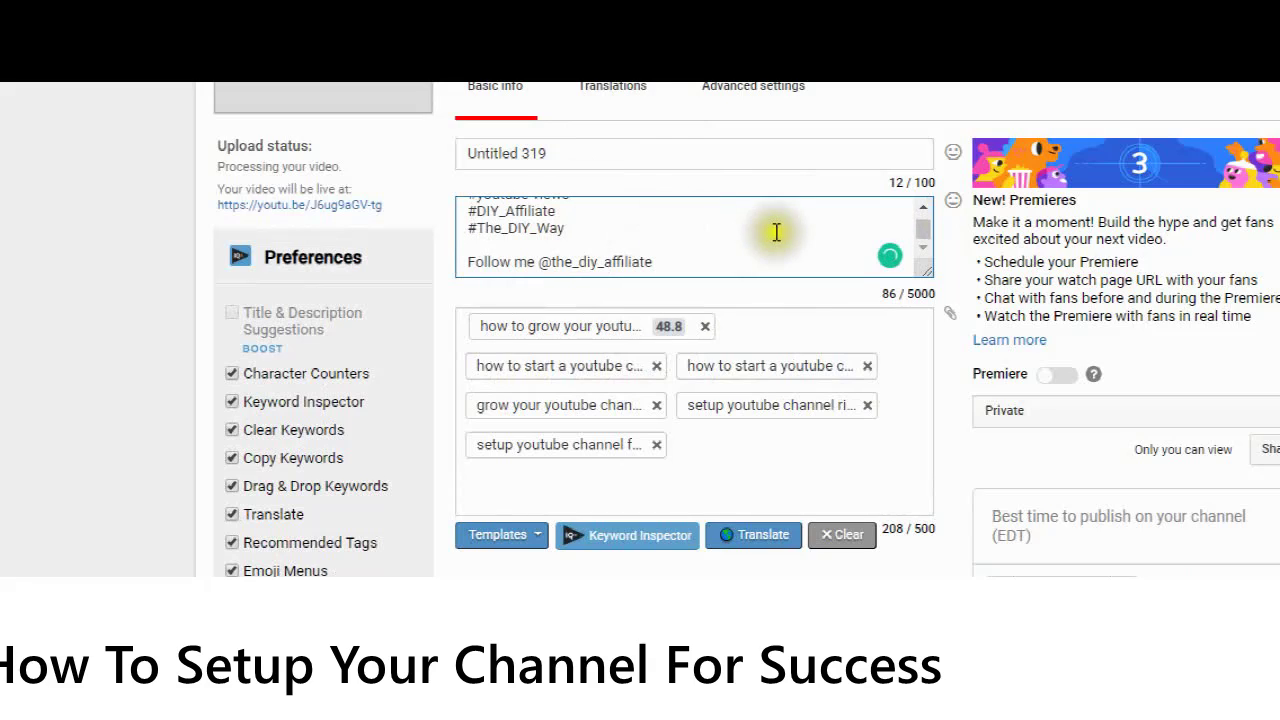
scroll(685, 230, down, 1)
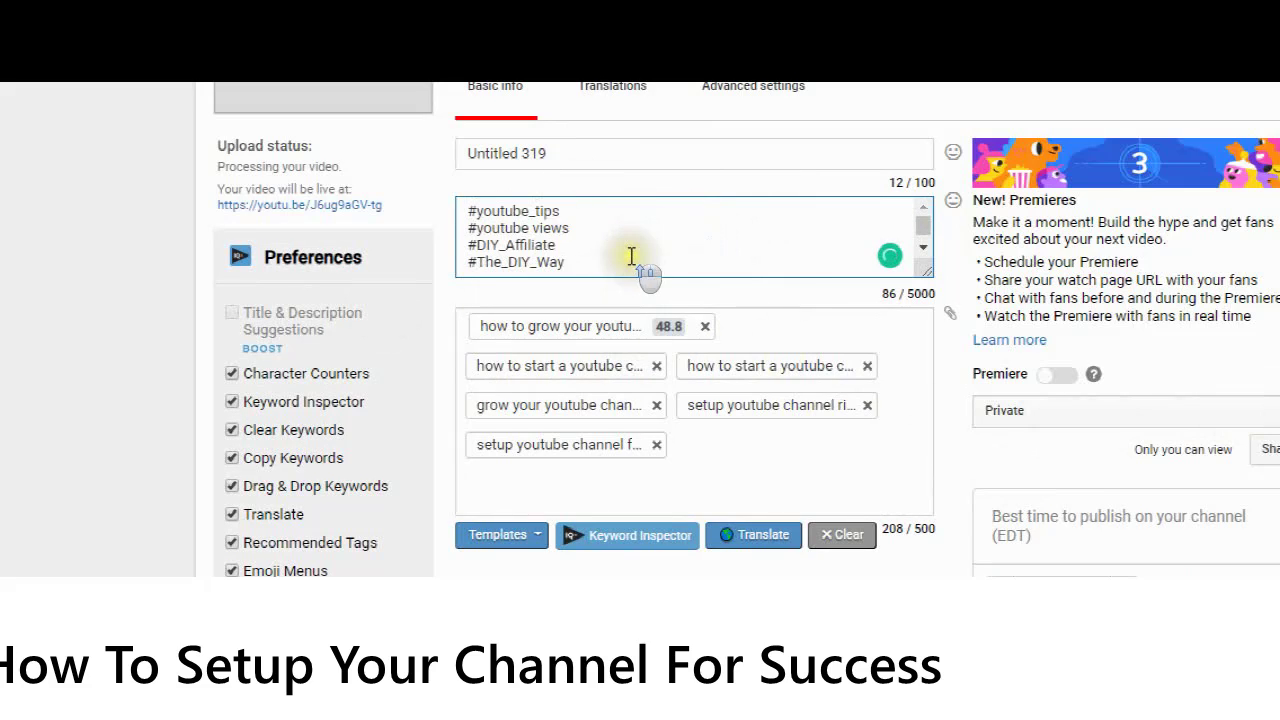
scroll(645, 268, up, 1)
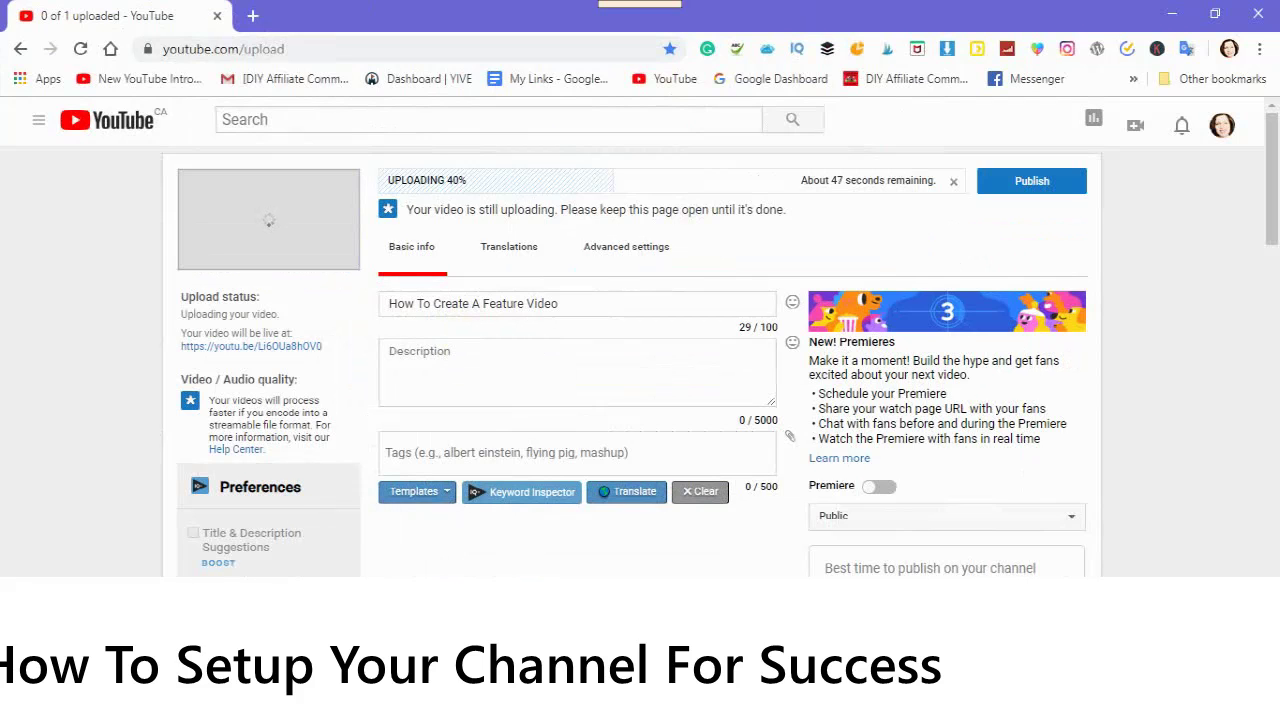
Copy the video title How To Create A Feature Video into the description and add blank lines below it
click(600, 312)
key(ctrl+a)
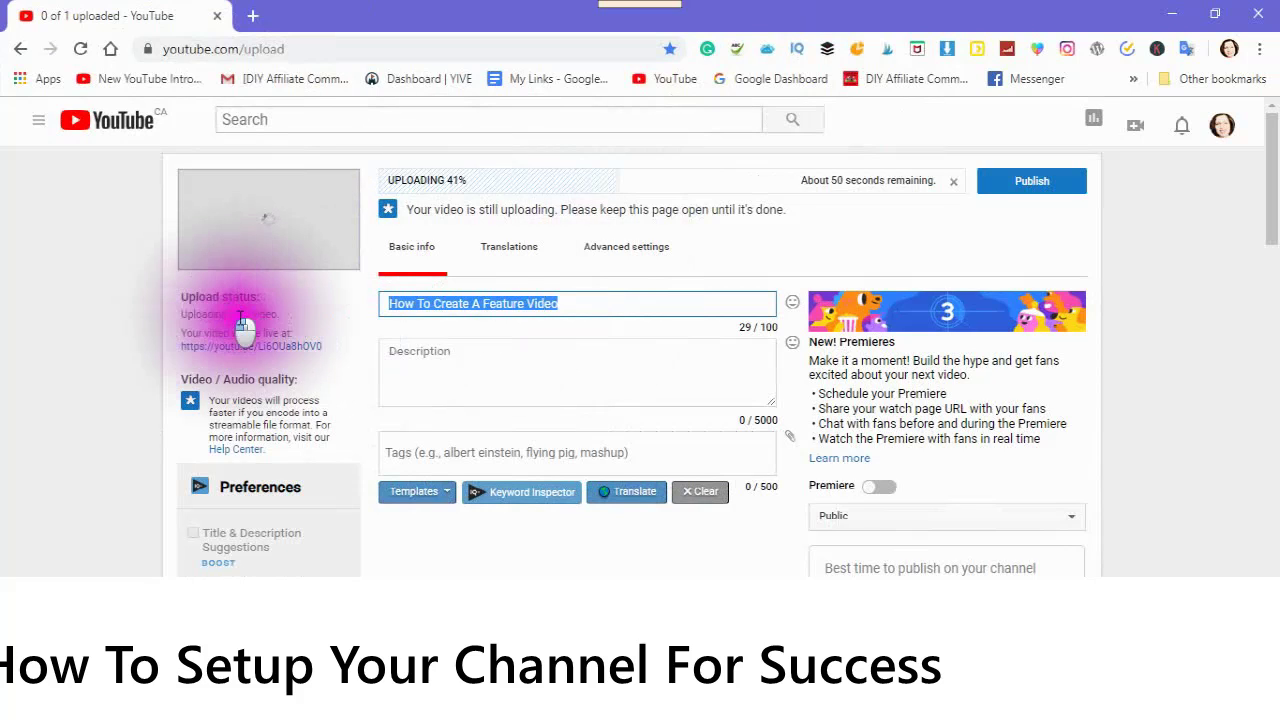
right_click(432, 296)
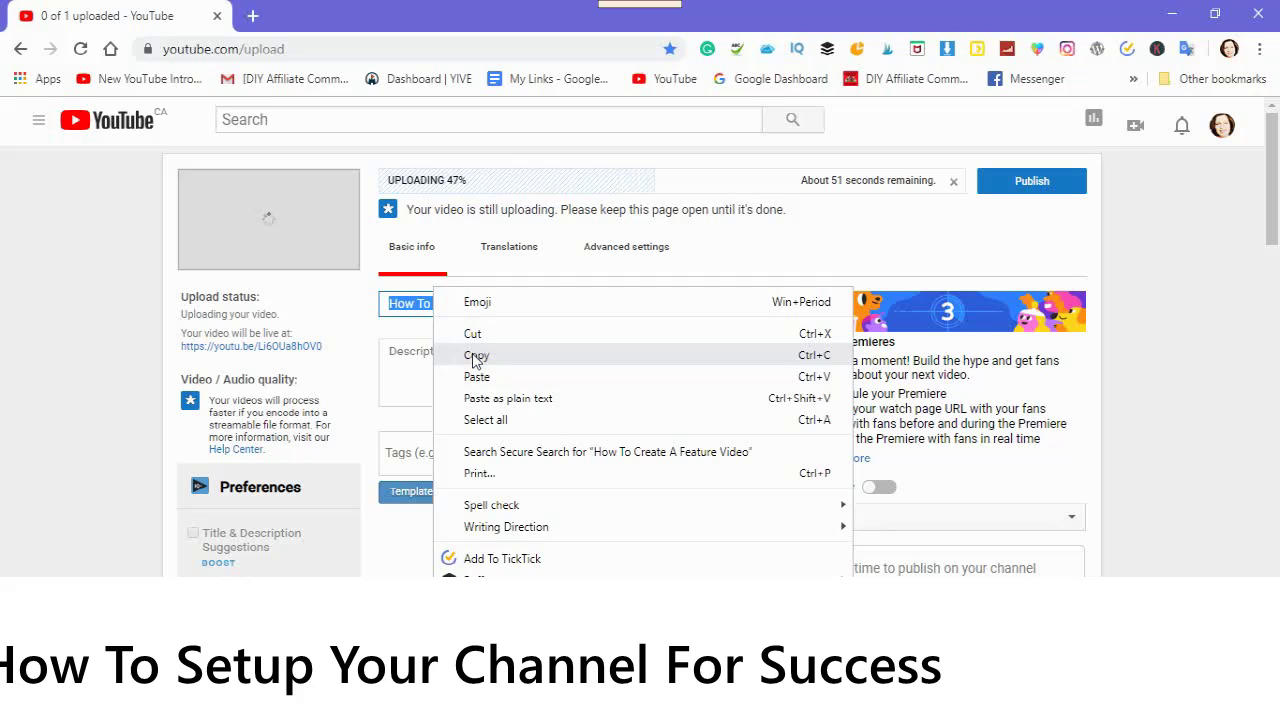
click(476, 357)
click(425, 352)
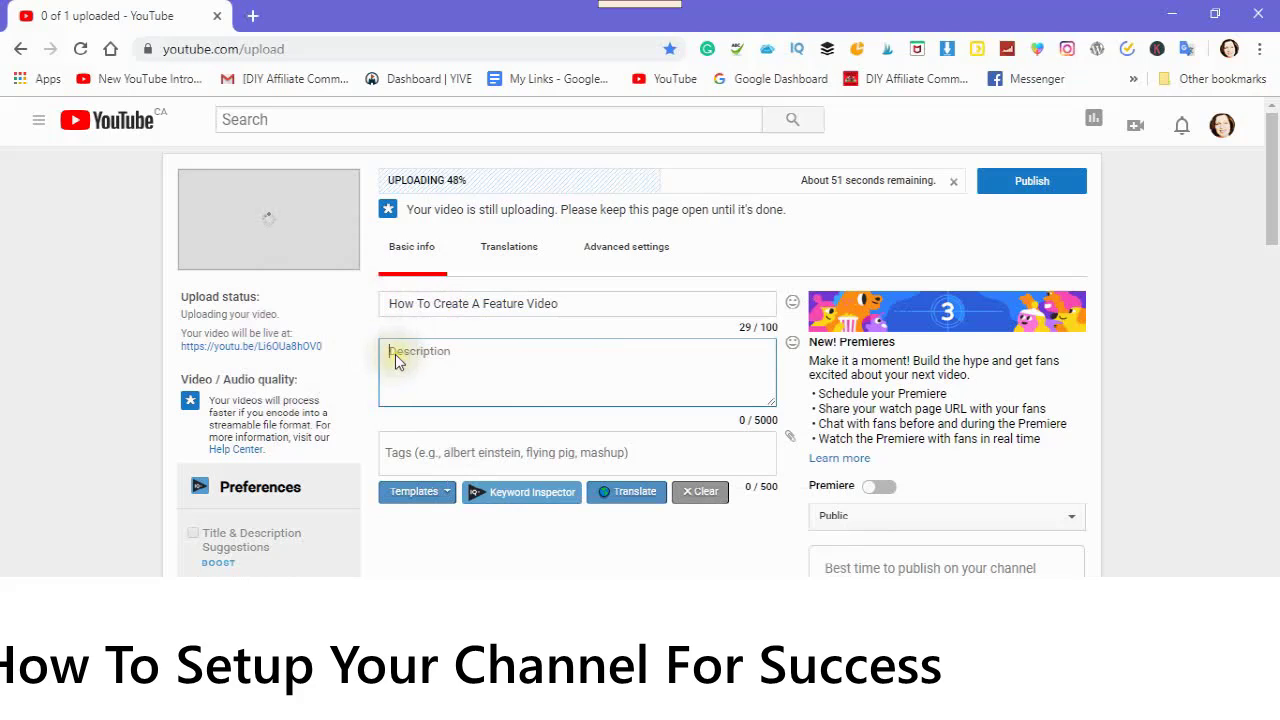
right_click(396, 358)
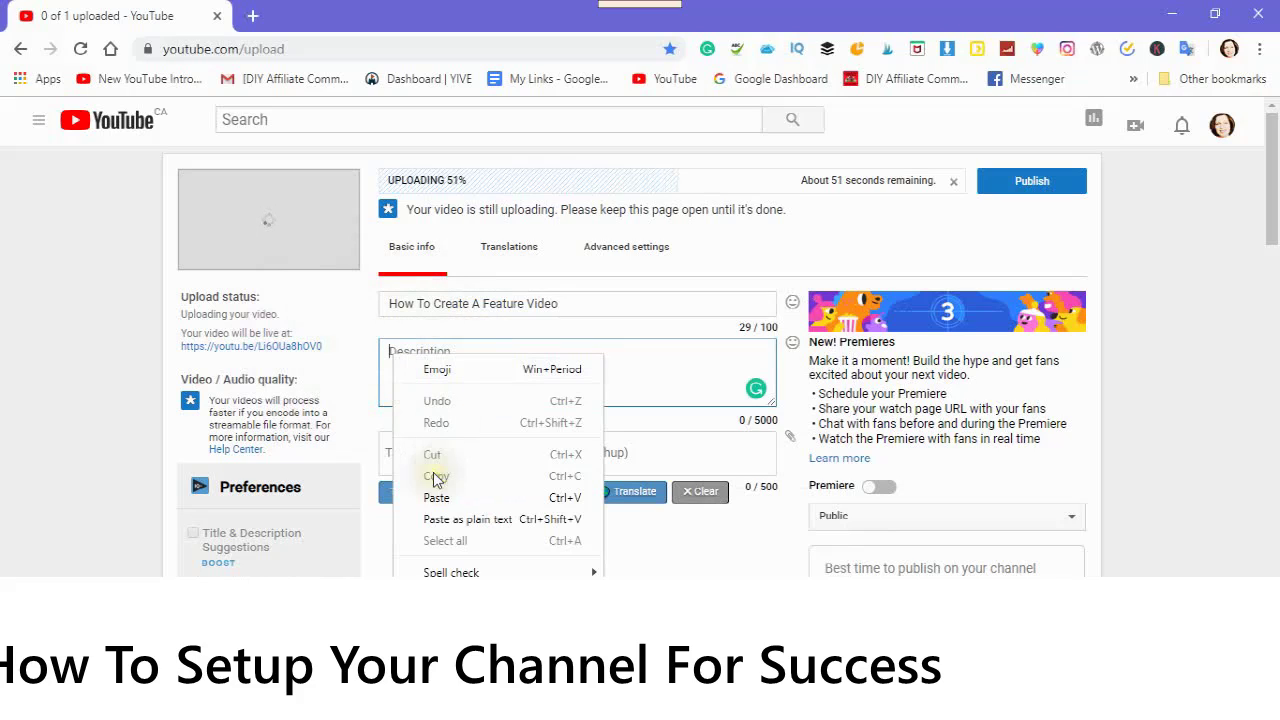
click(436, 497)
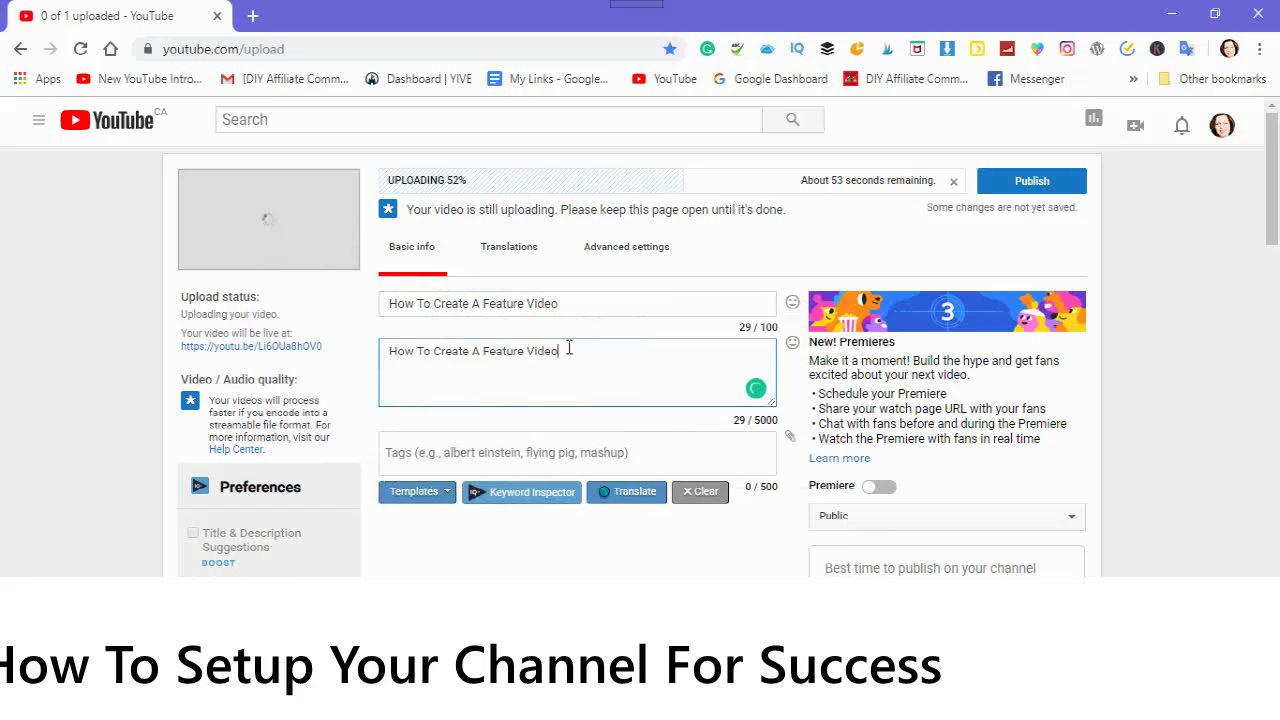
key(Return)
key(Return)
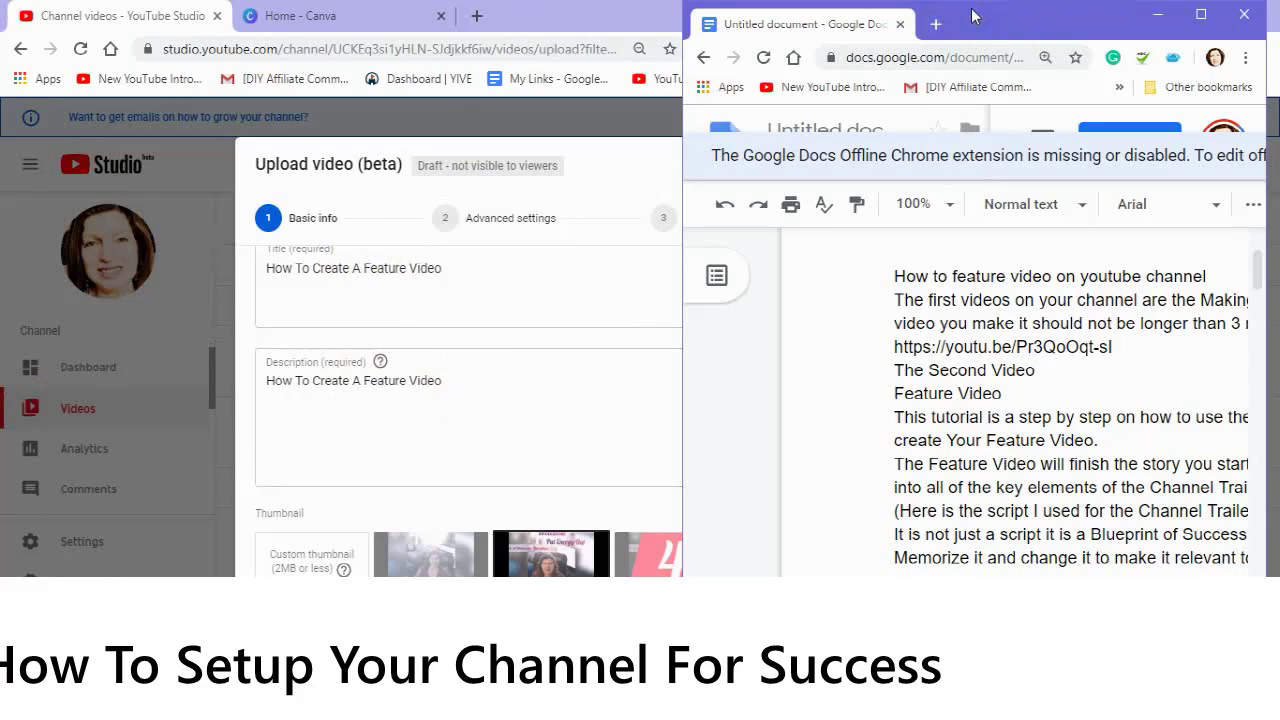
Look over the feature video notes in the Google Docs document and arrange its window beside the YouTube upload page
drag(975, 16, 840, 2)
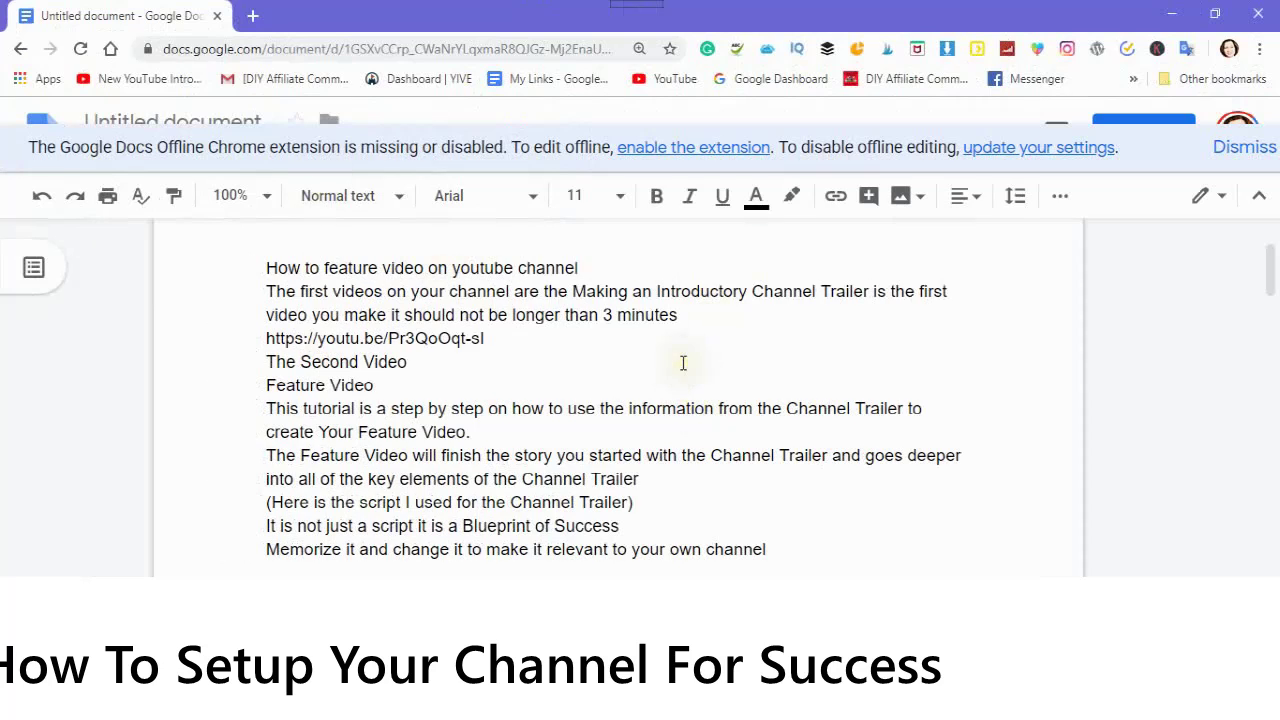
scroll(678, 367, down, 1)
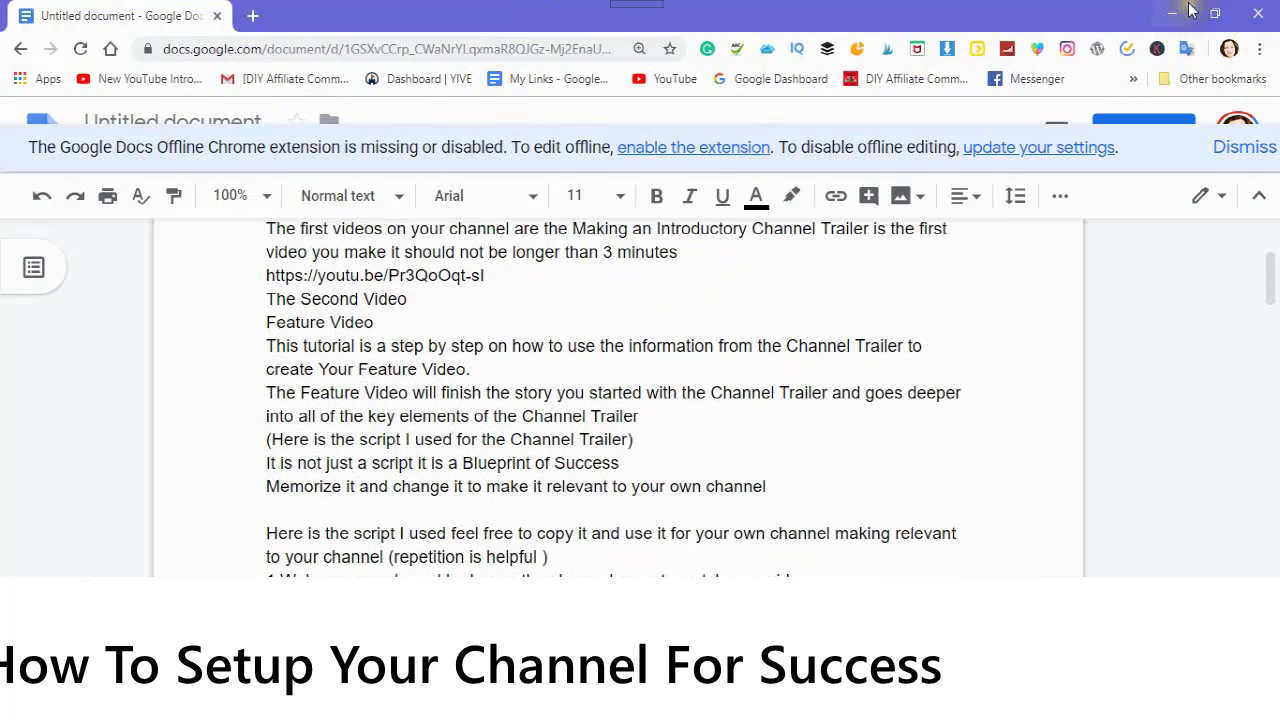
click(1218, 16)
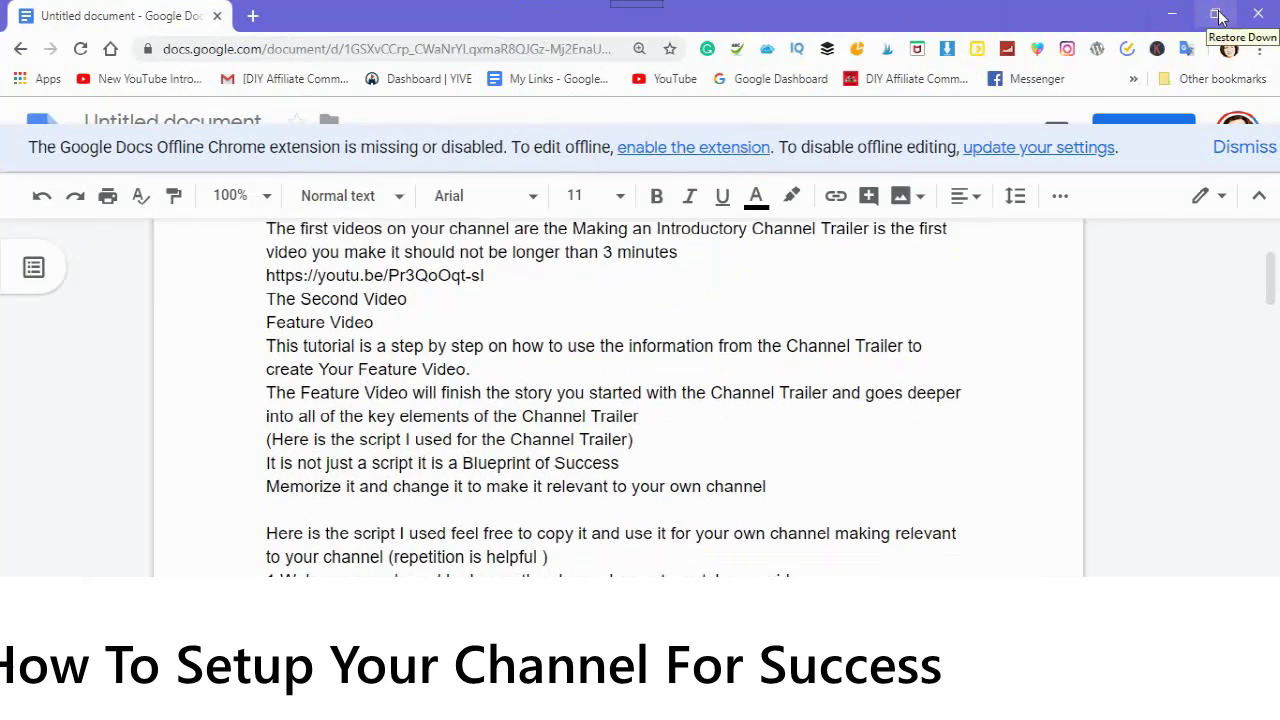
key(super+Right)
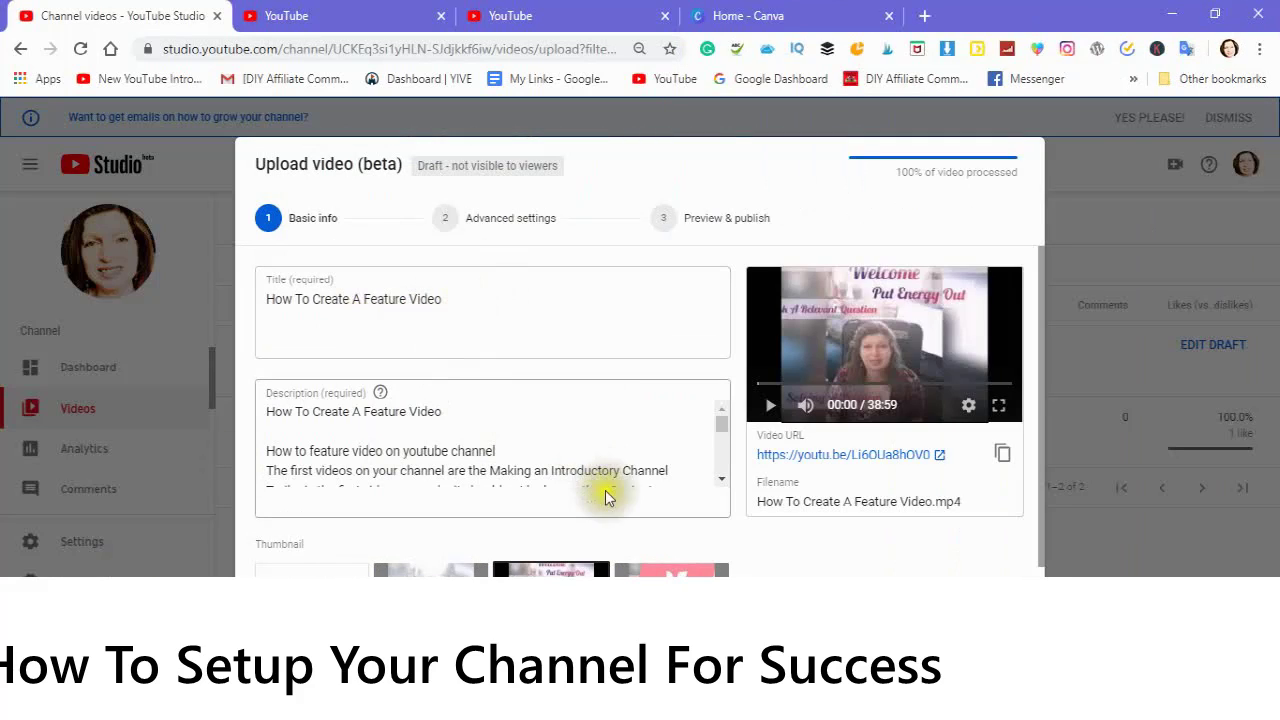
Upload the image sddefault from the THUMBNAILS folder in Pictures as the video's custom thumbnail
scroll(606, 505, down, 1)
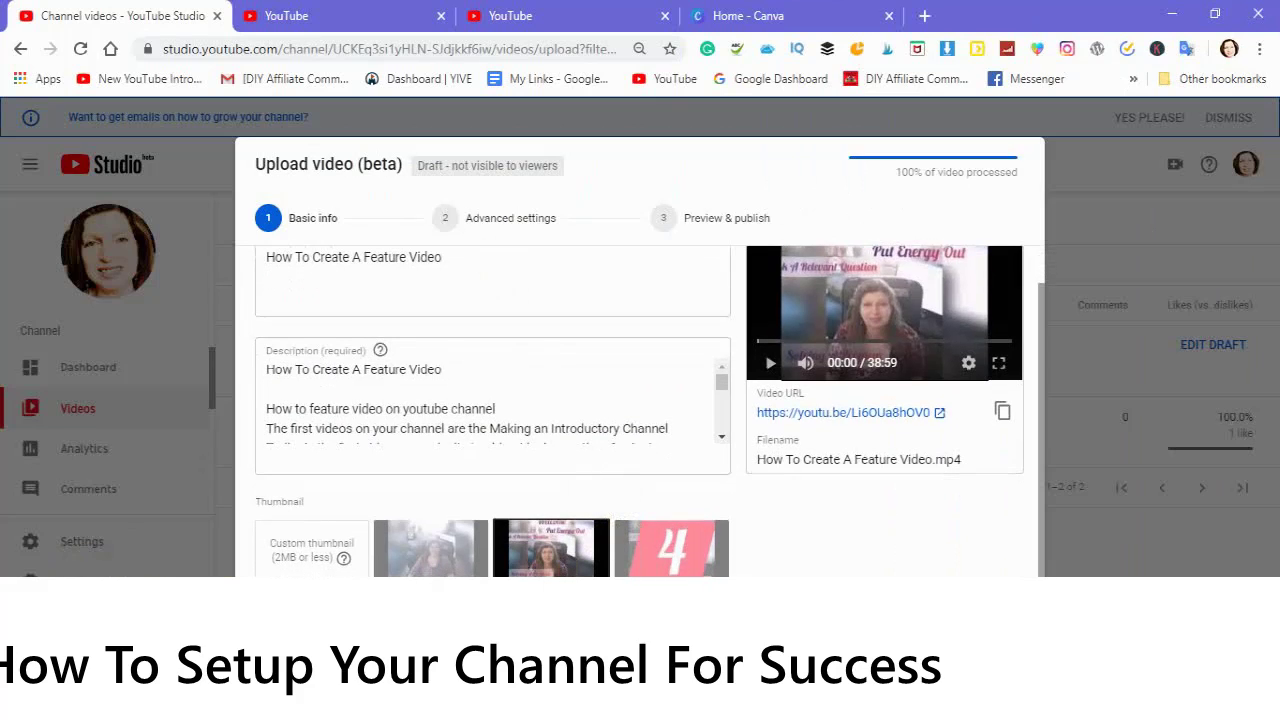
click(305, 553)
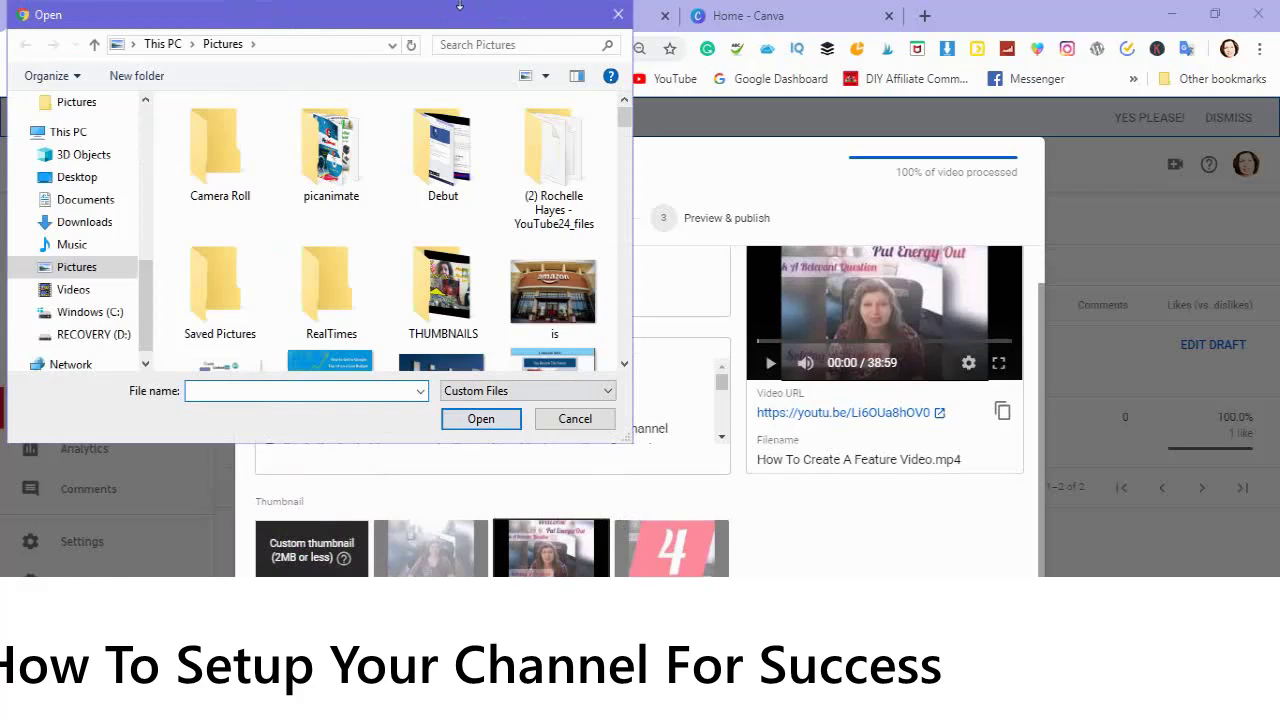
click(443, 288)
click(494, 425)
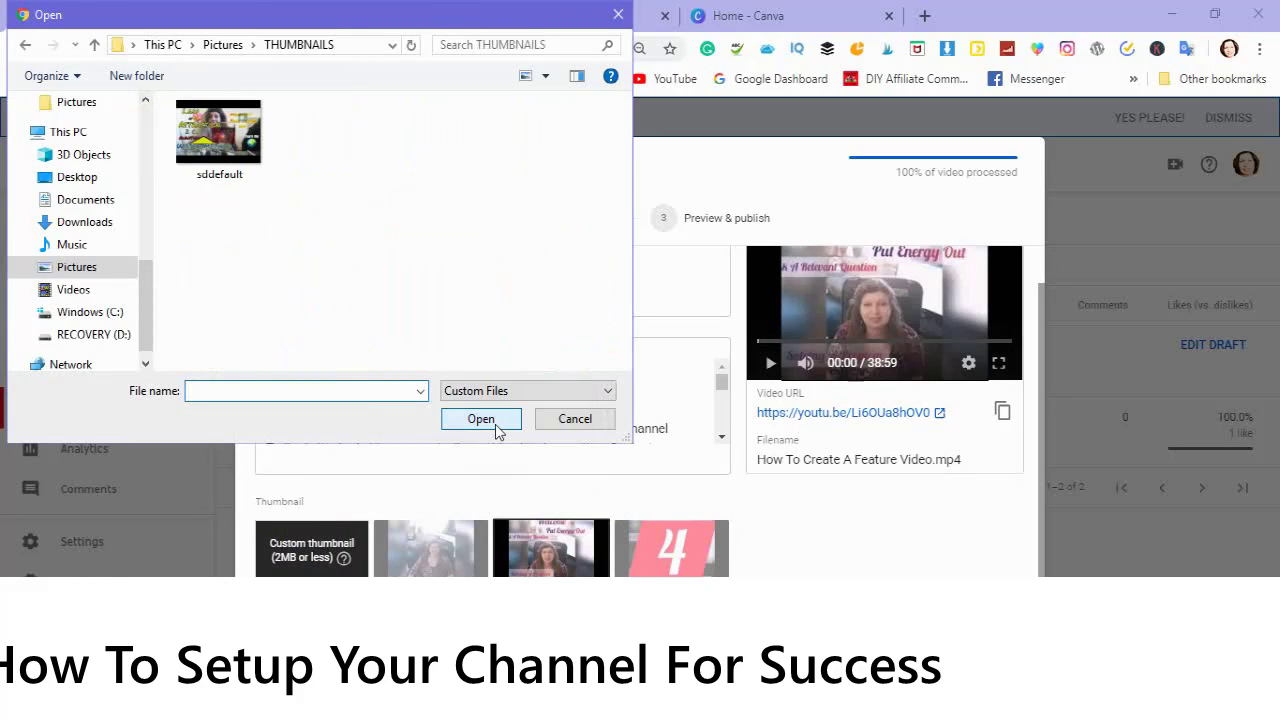
click(240, 125)
click(480, 420)
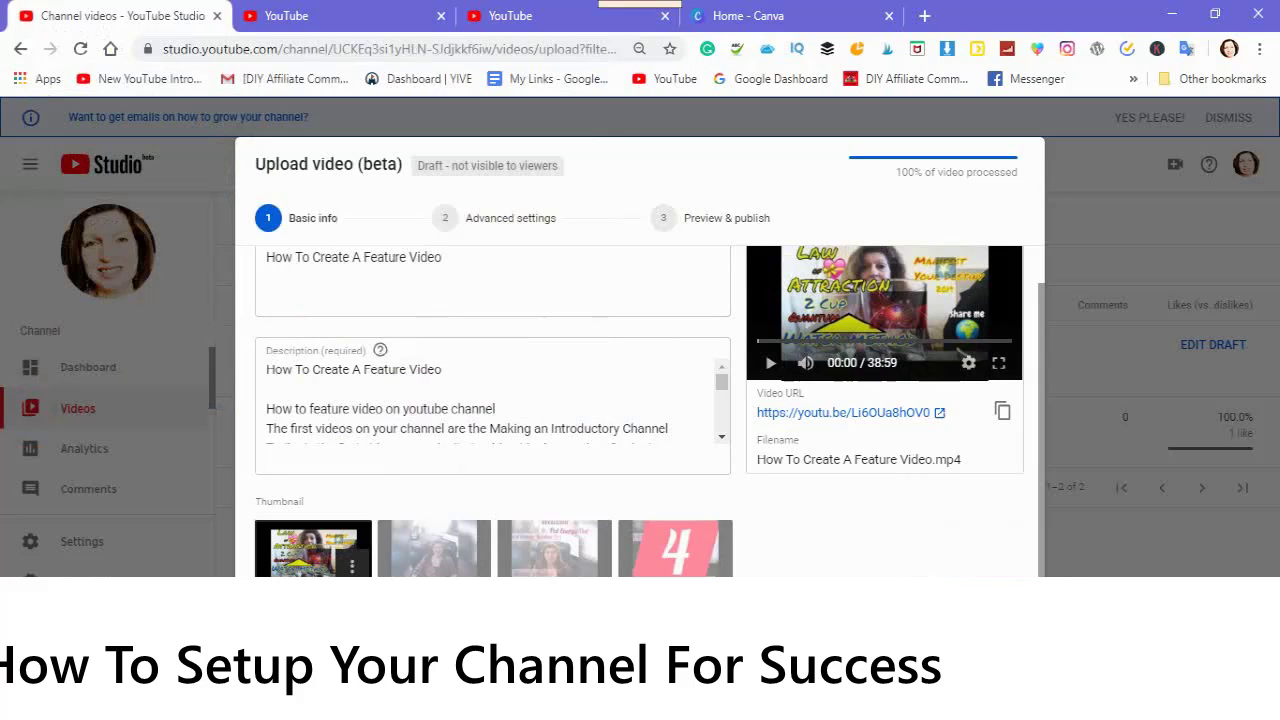
In the video's advanced settings, fill in a new playlist titled How to Create A YouTube Channel with Private visibility
click(510, 217)
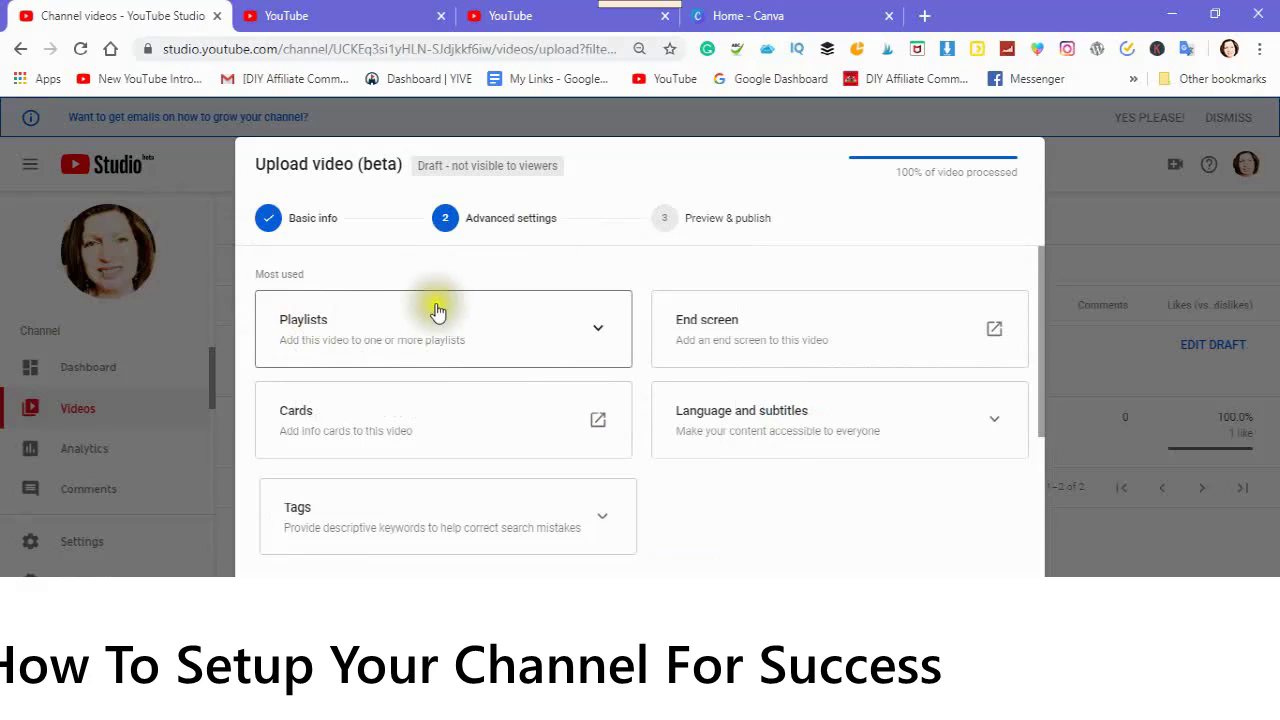
click(599, 334)
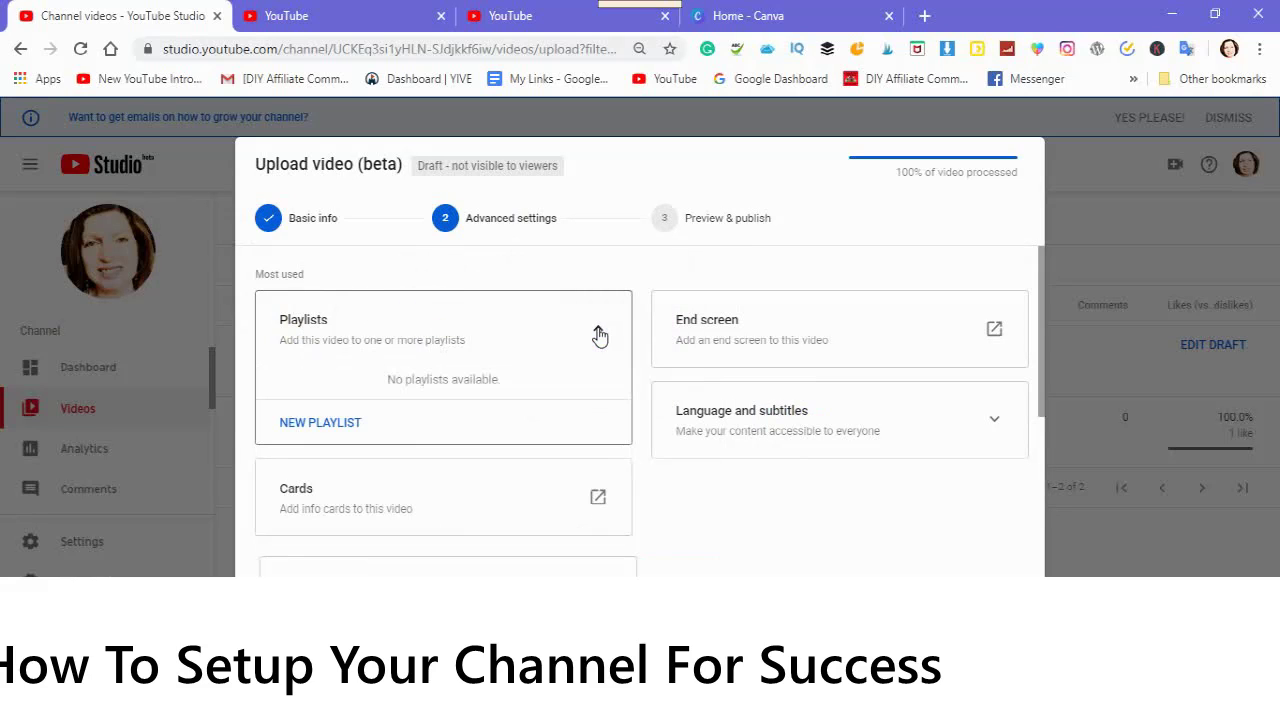
click(310, 430)
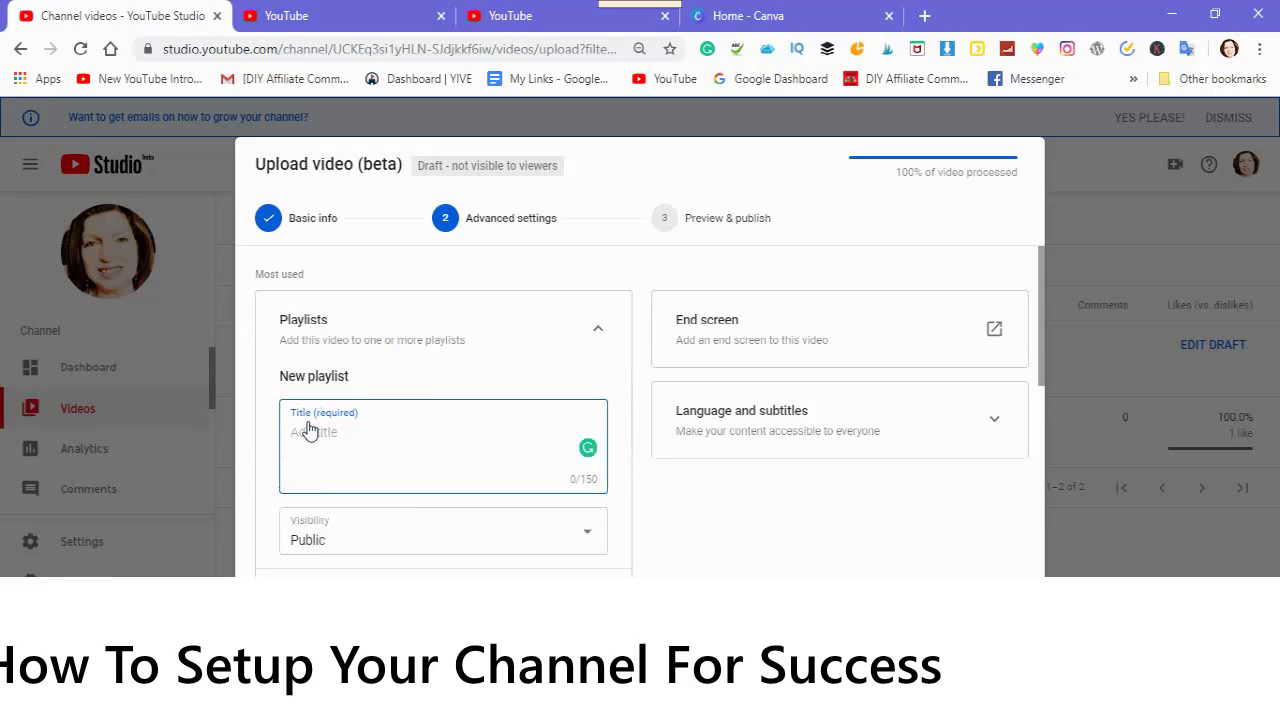
text(S)
key(BackSpace)
key(BackSpace)
key(BackSpace)
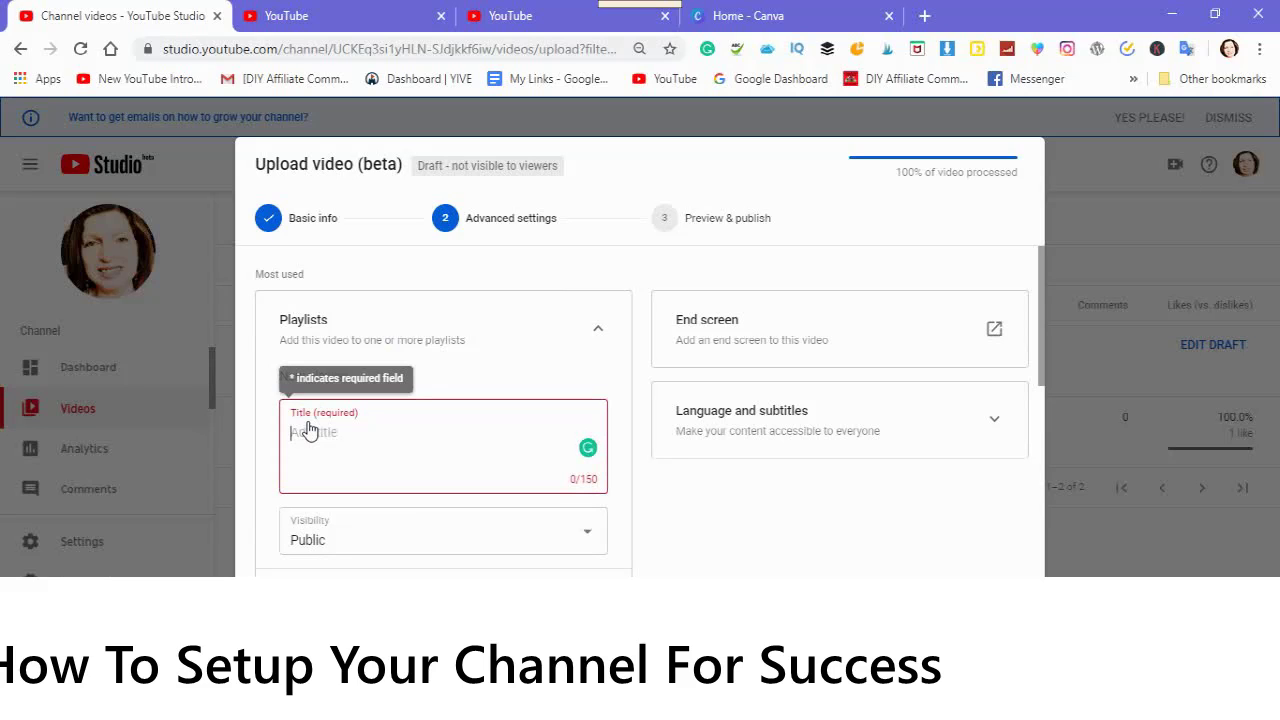
text(How T)
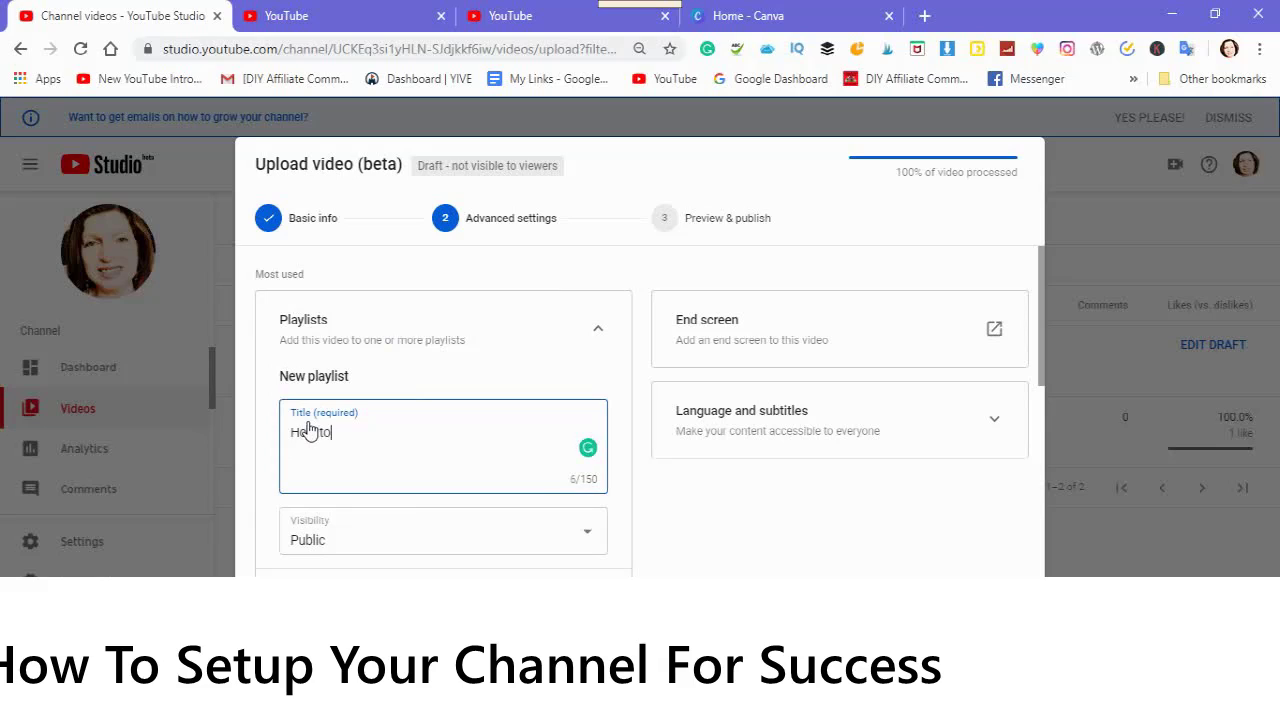
text(o Creat)
text(e A Youtu)
text(ube)
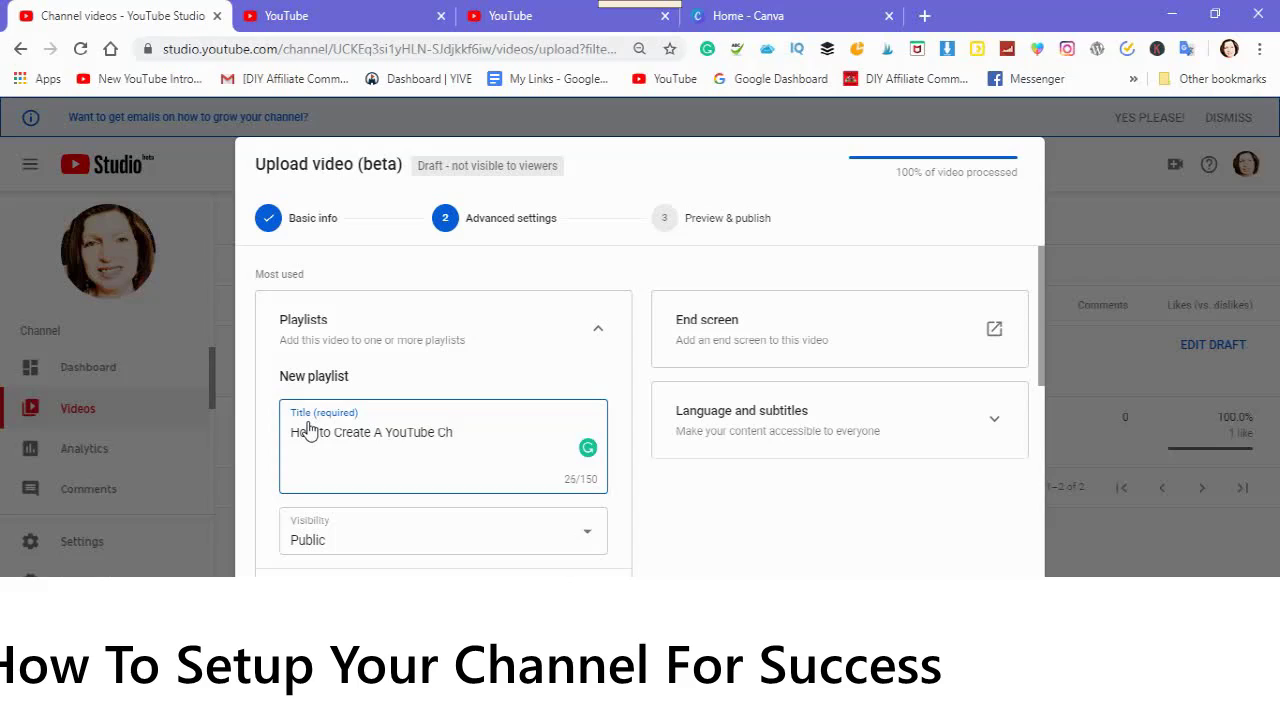
text(Channel)
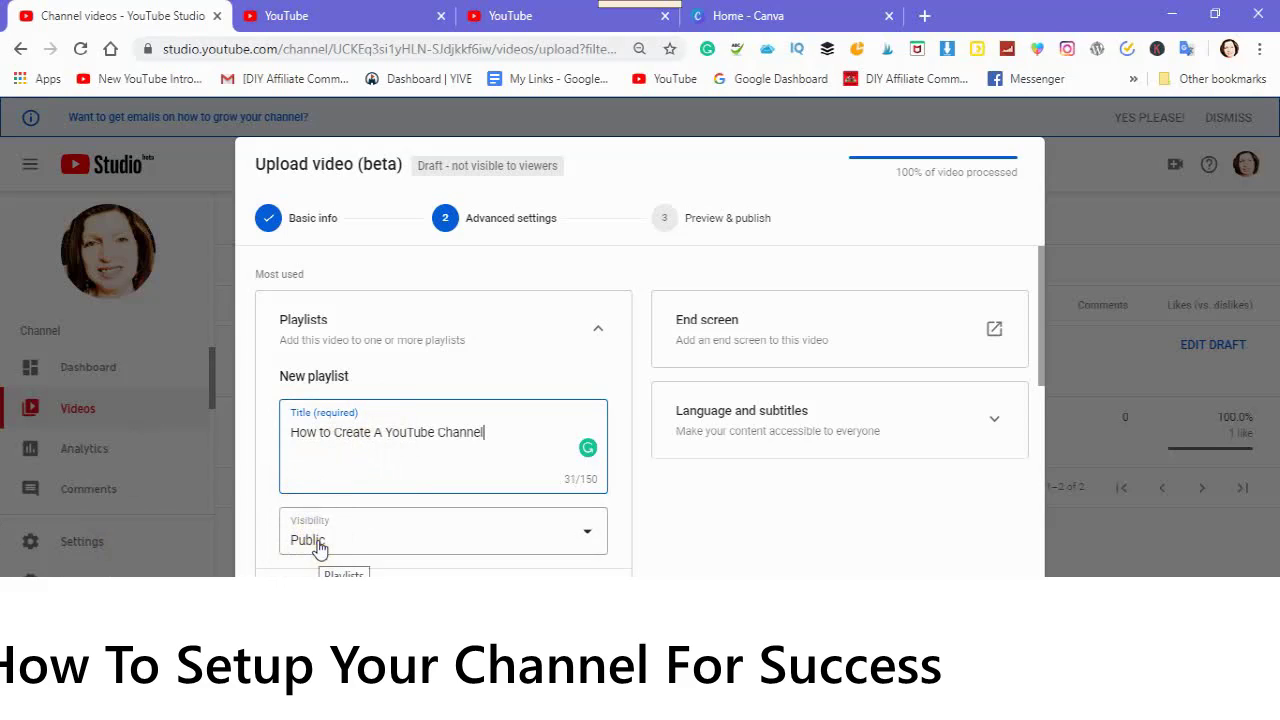
click(590, 539)
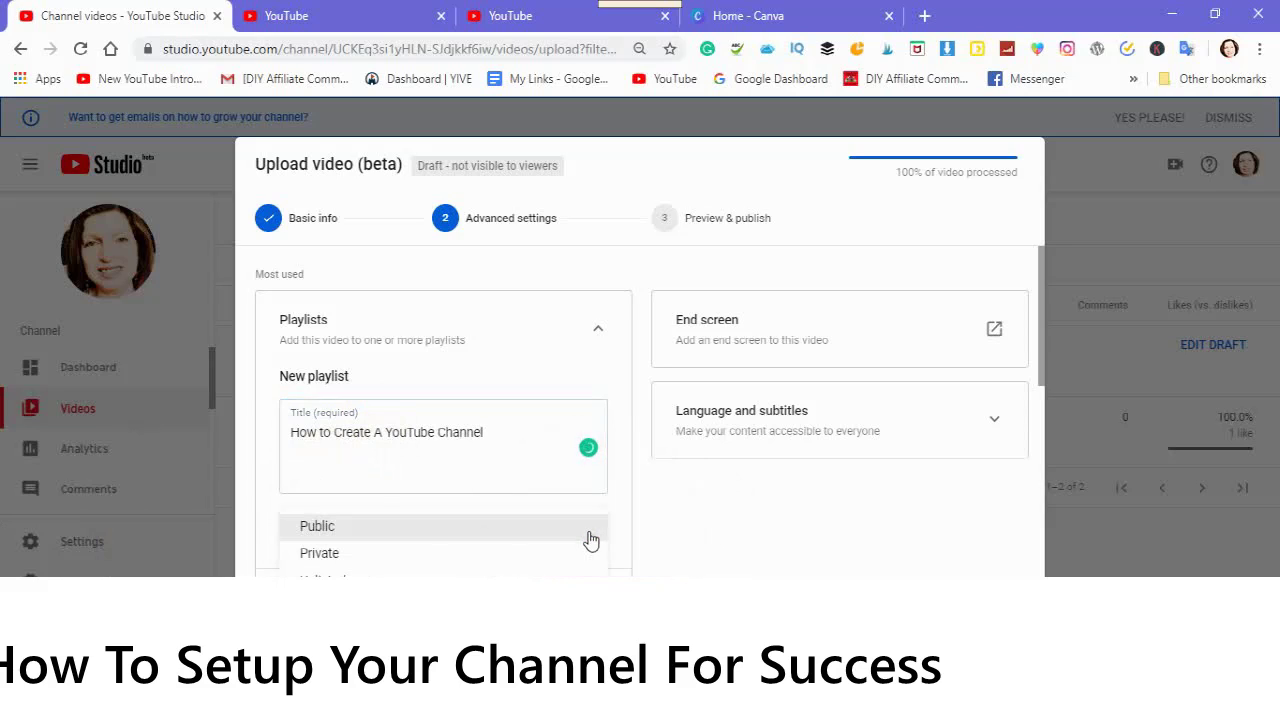
click(320, 560)
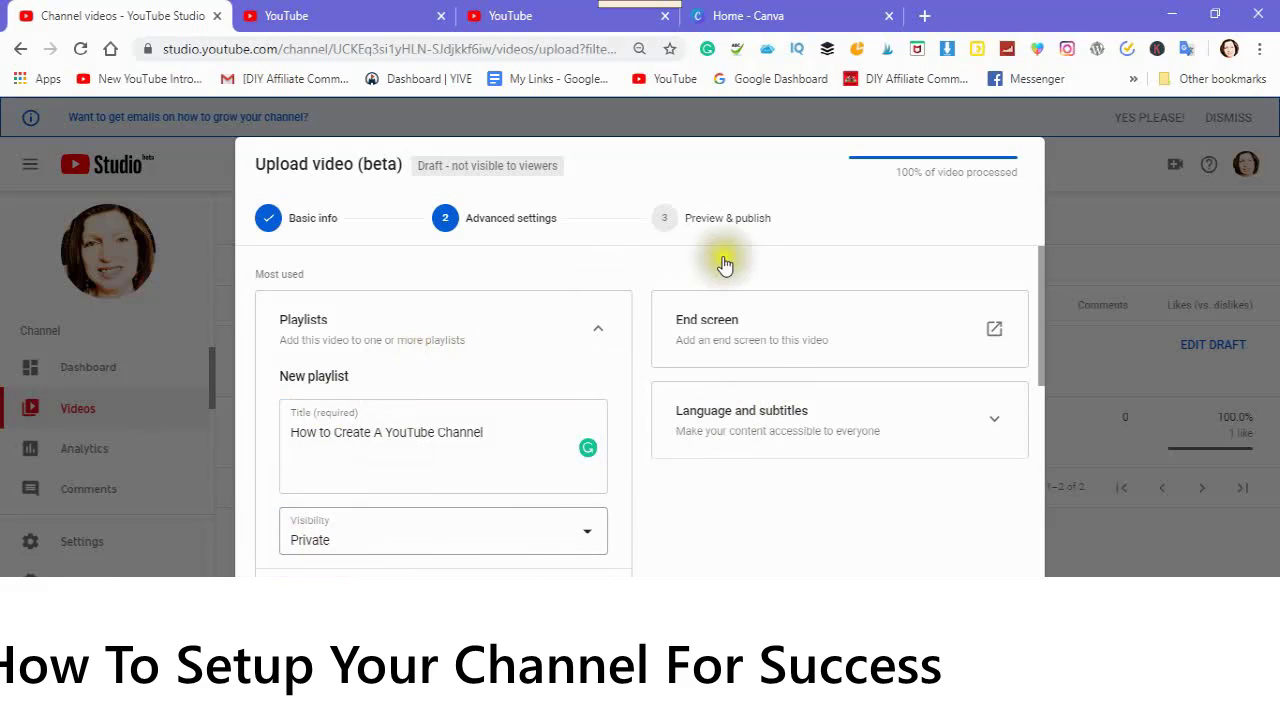
Open the end screen editor for the video and dismiss its introduction
click(995, 330)
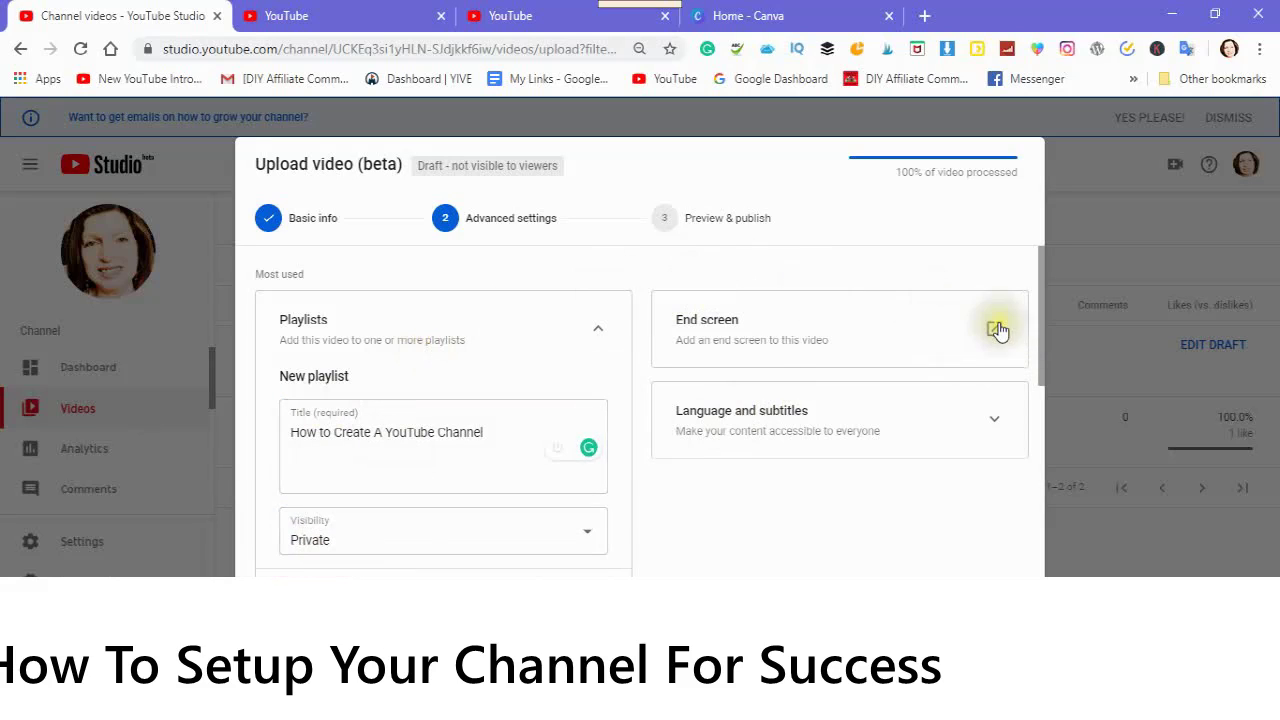
click(995, 330)
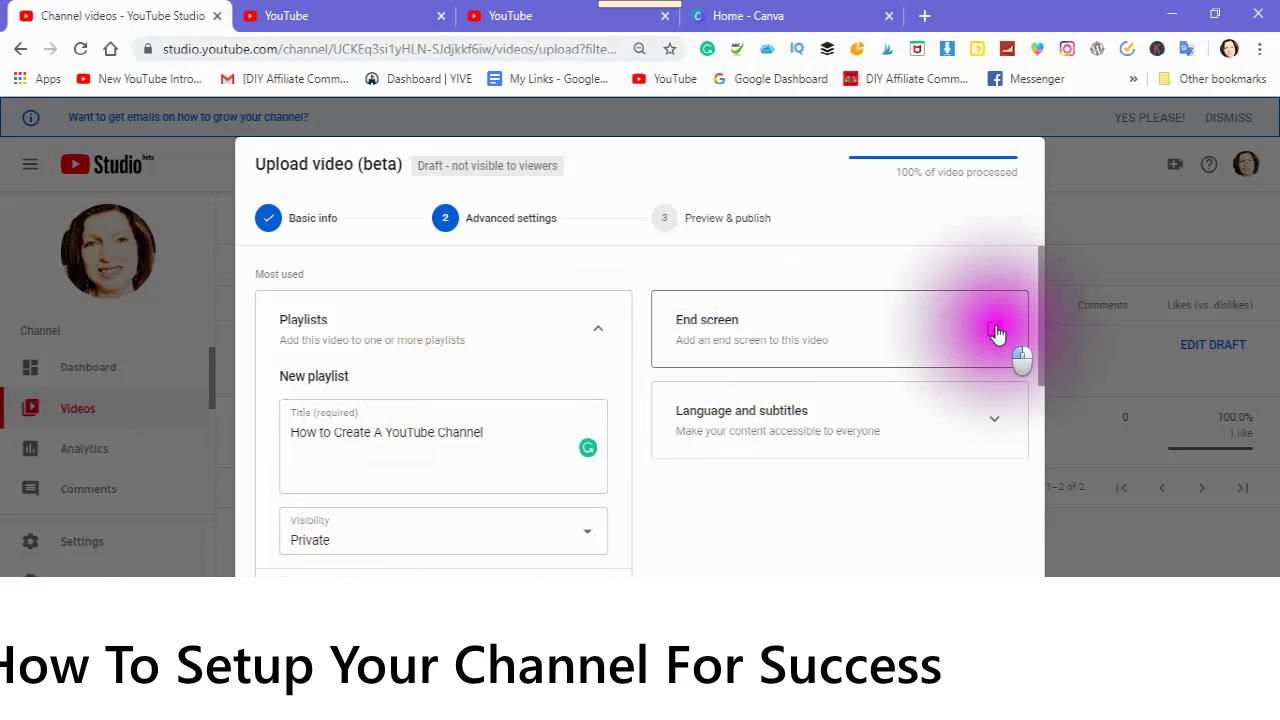
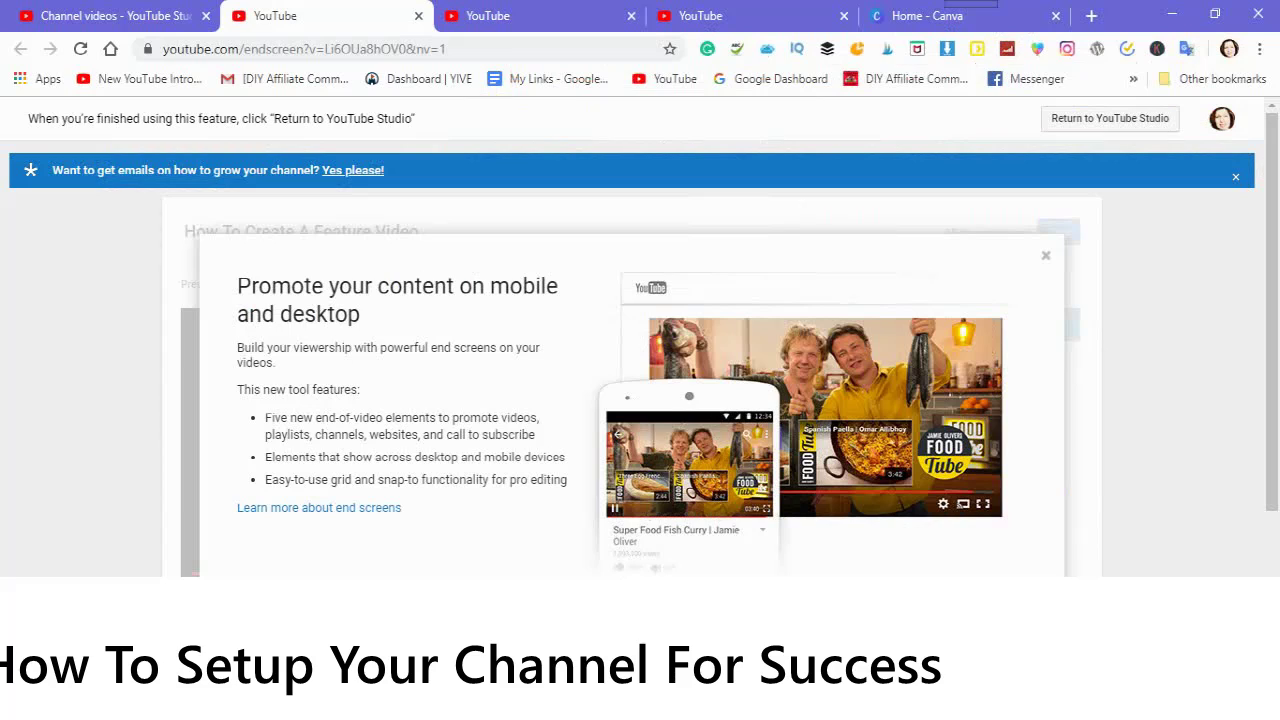
click(978, 570)
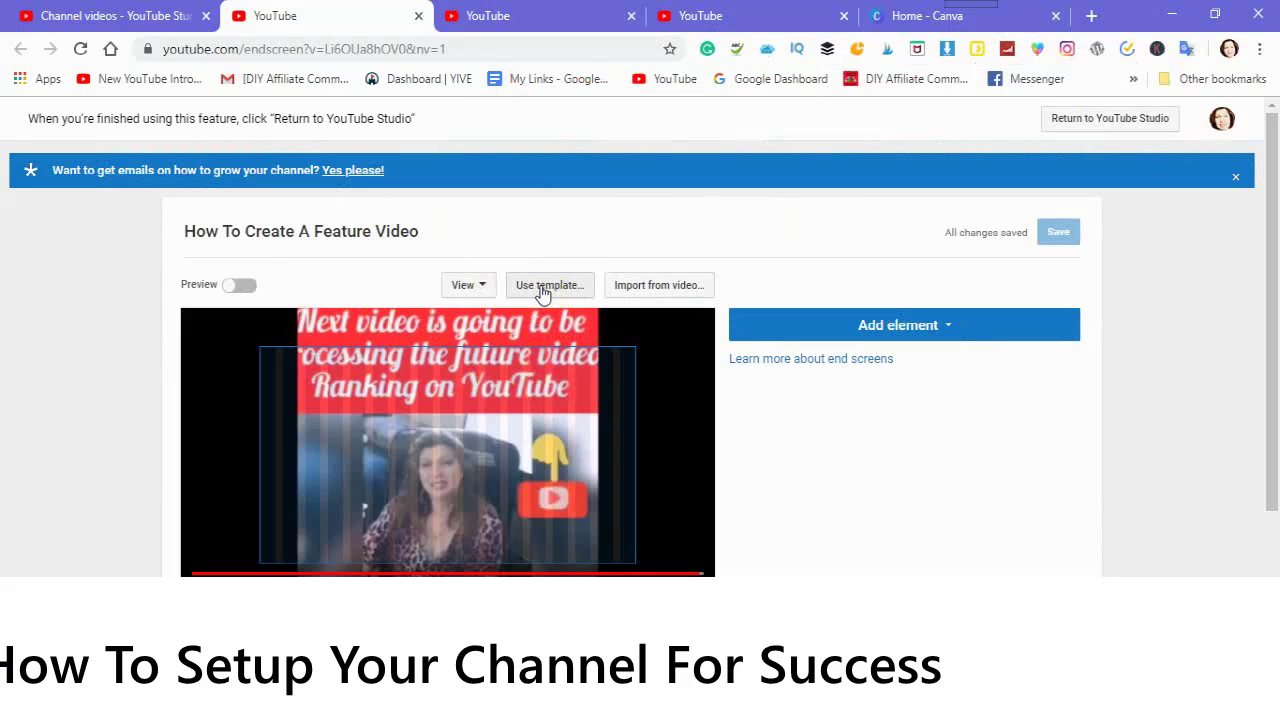
Apply the 2 Videos | 1 Subscribe end screen template with the videos stacked on the left and the subscribe circle at the lower right
click(543, 291)
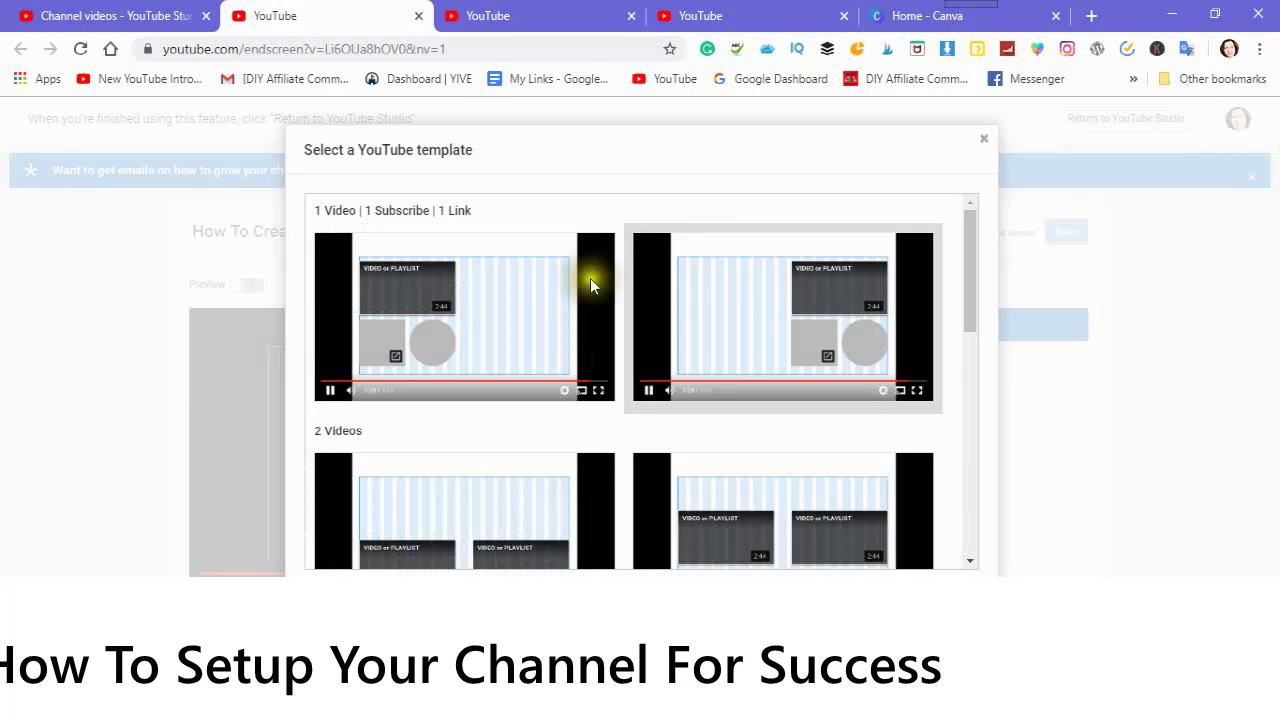
click(763, 338)
scroll(713, 390, down, 3)
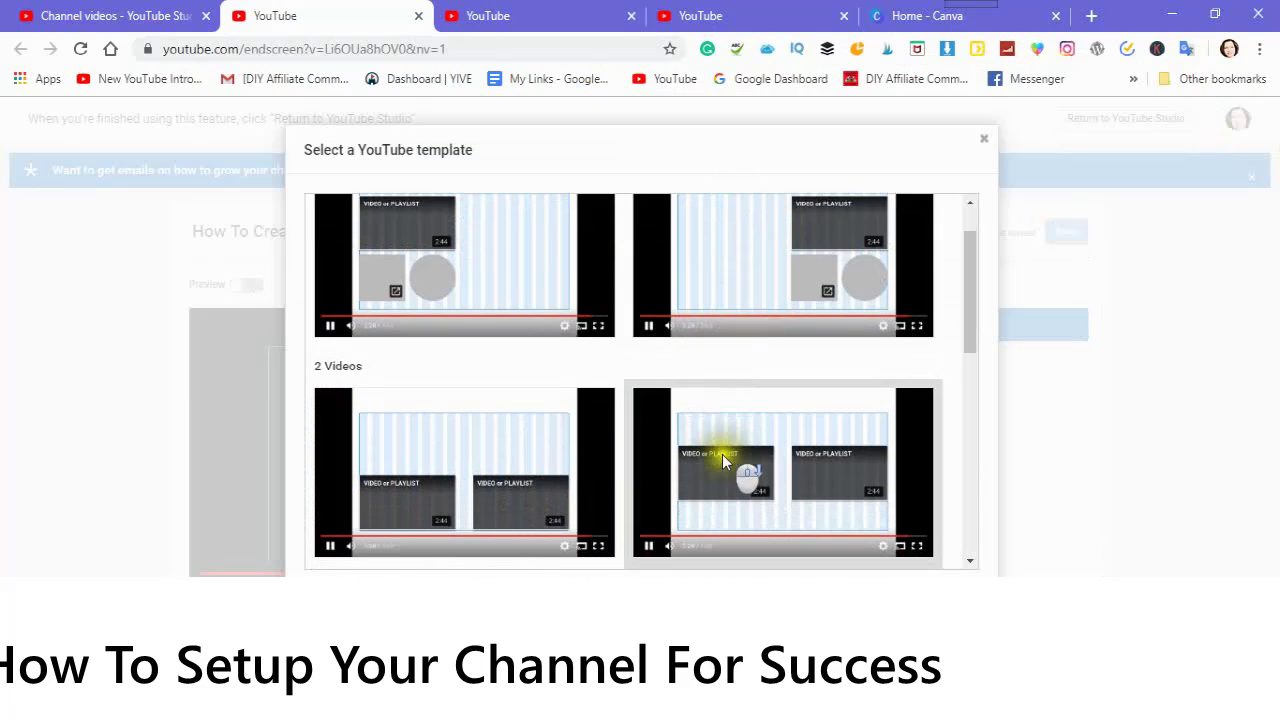
scroll(719, 464, down, 5)
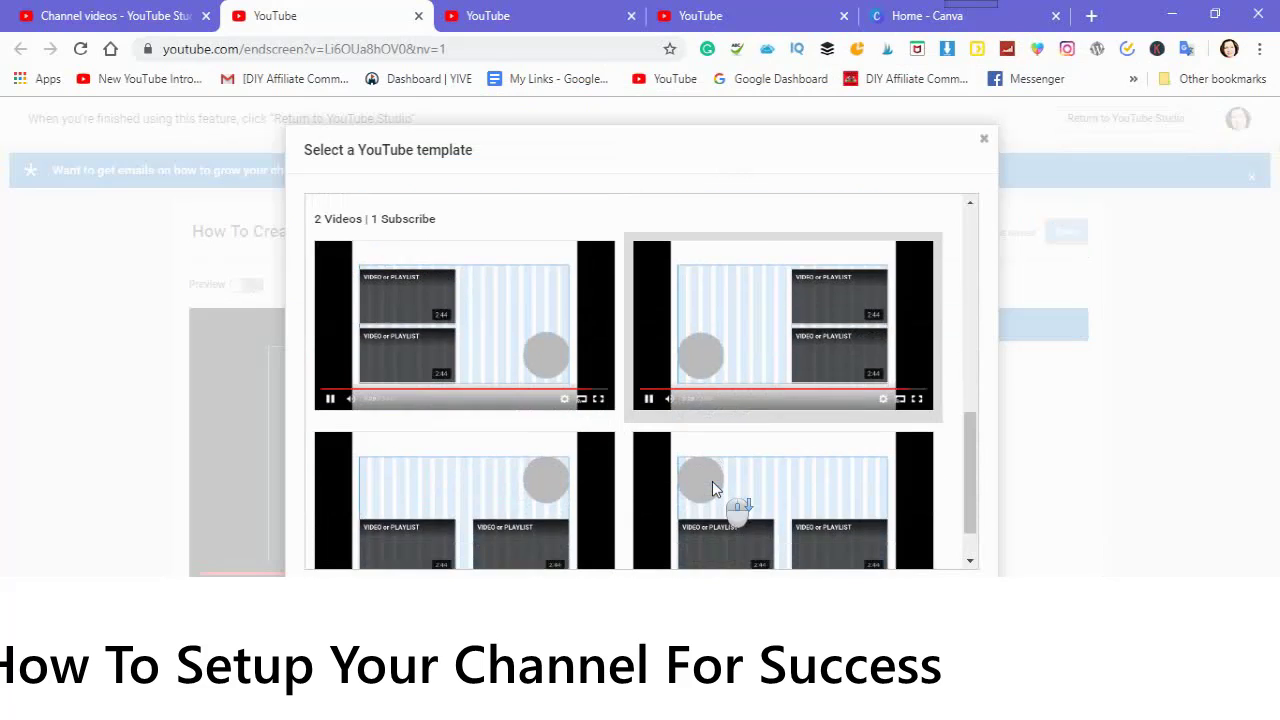
scroll(712, 483, up, 3)
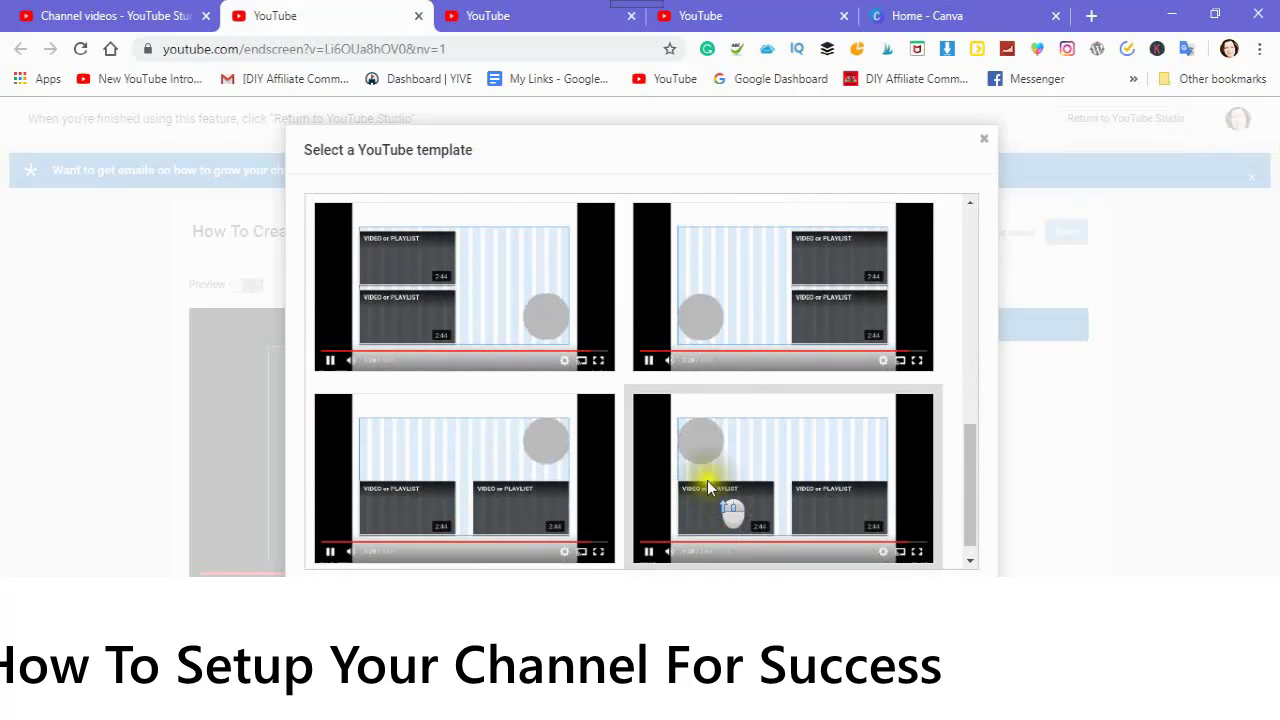
scroll(706, 490, down, 3)
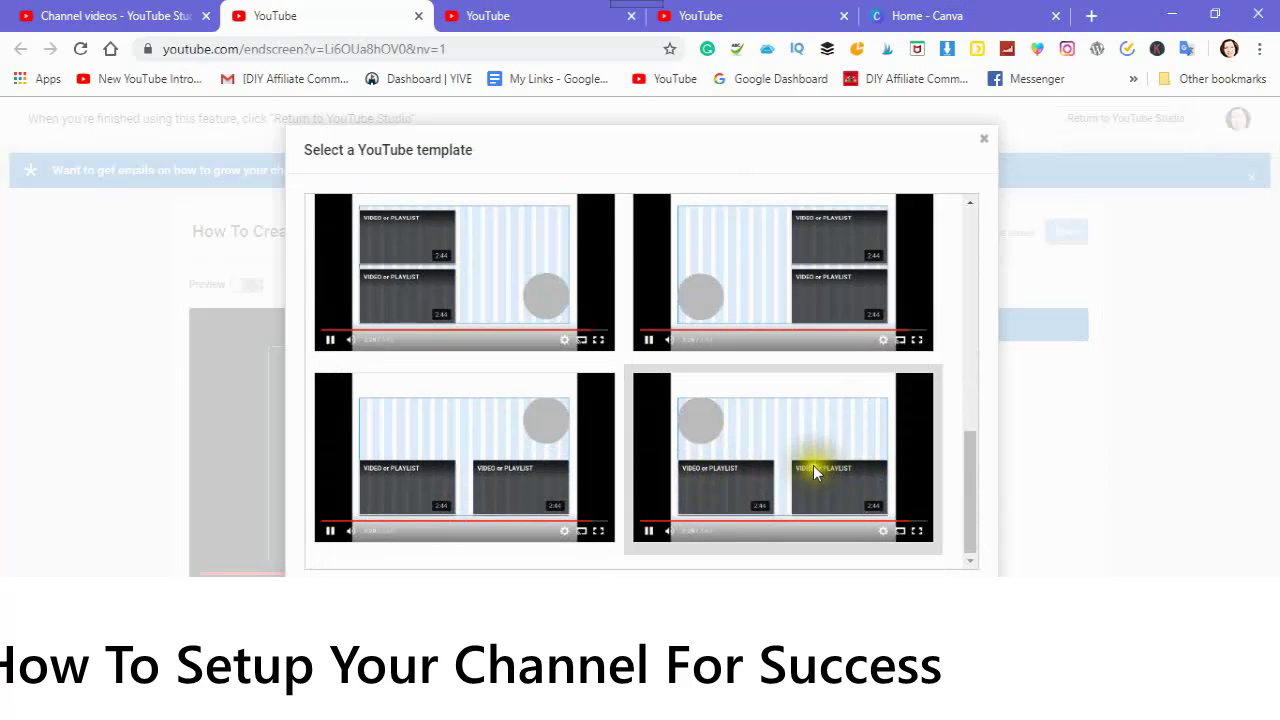
scroll(784, 466, up, 2)
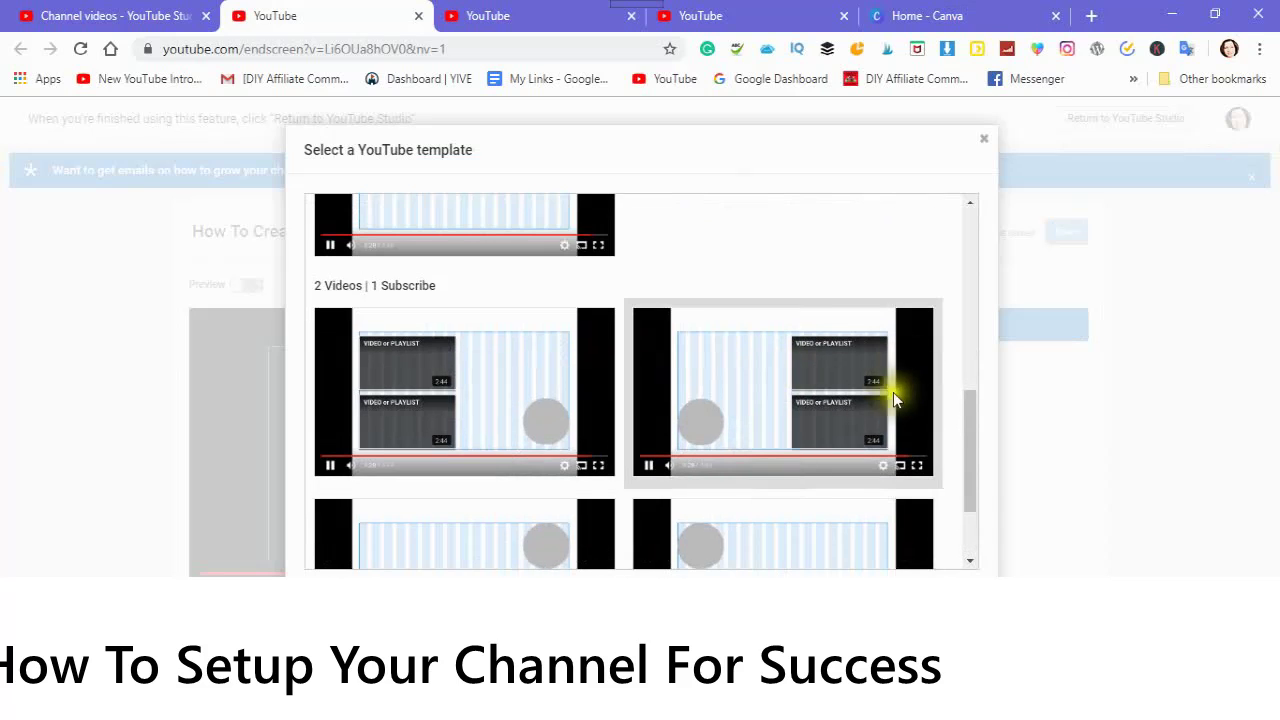
click(463, 428)
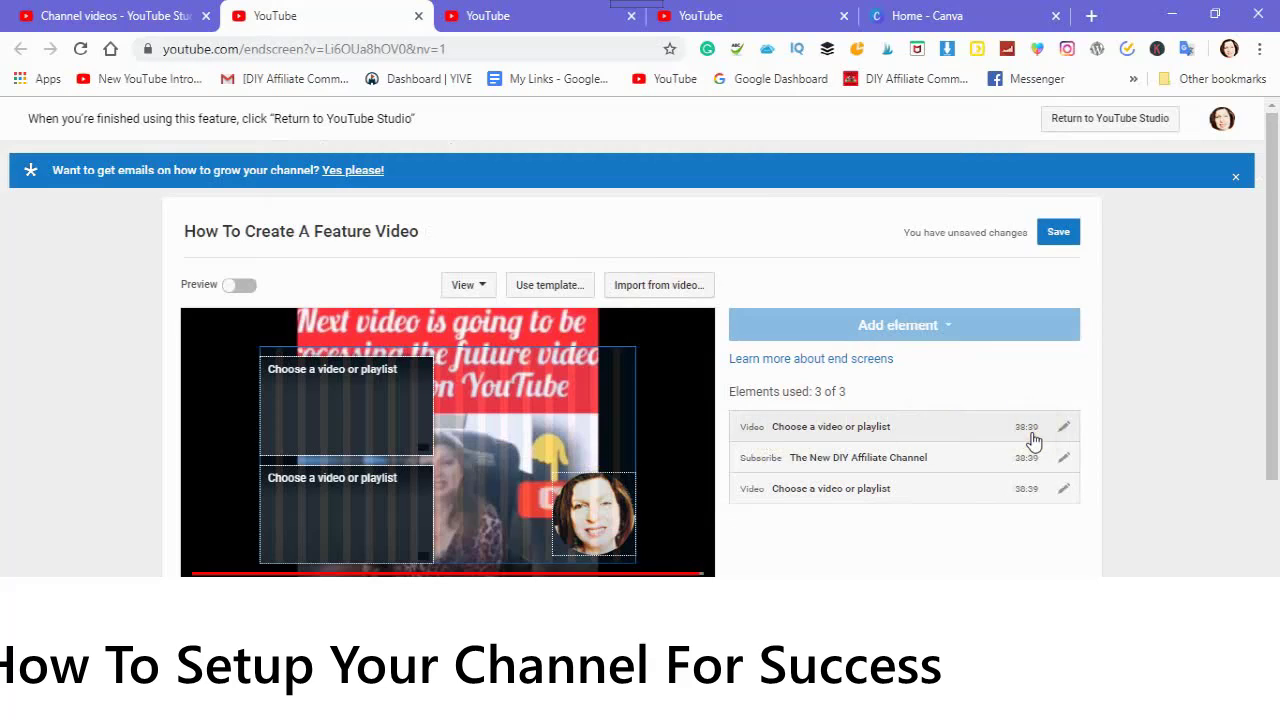
Set the upper video element of the end screen to Most recent upload and save that choice
click(1066, 438)
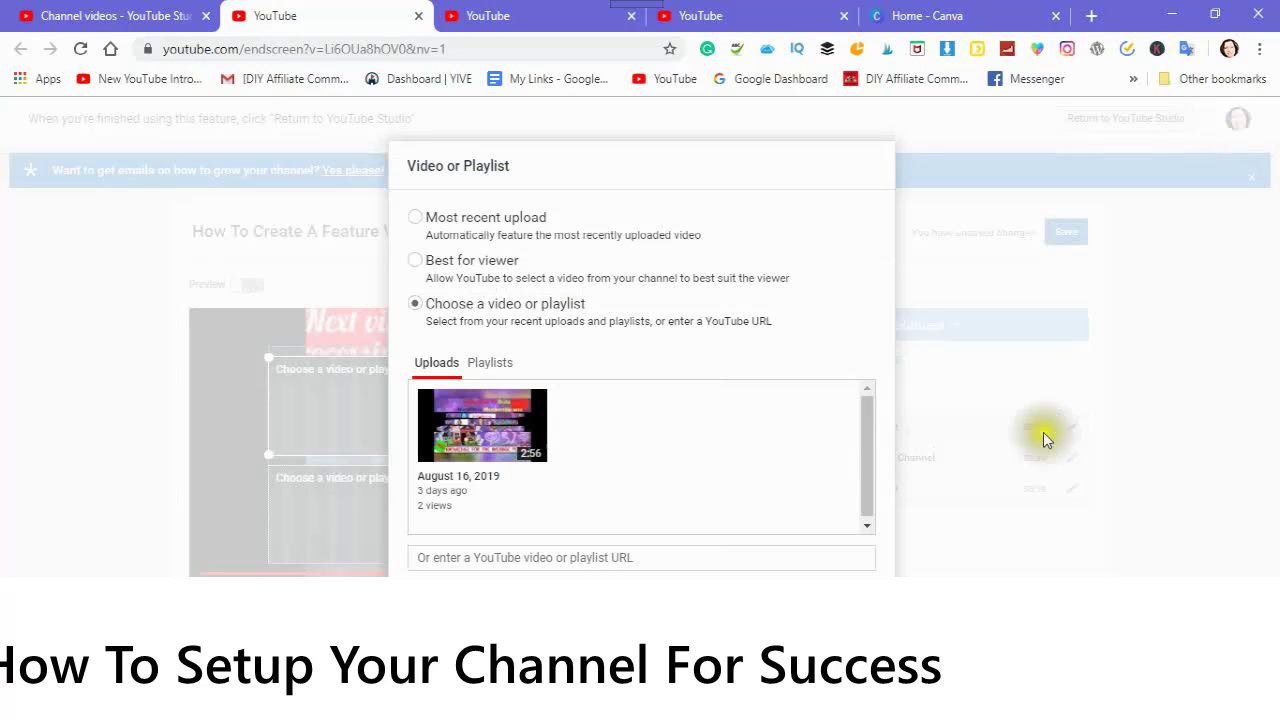
click(414, 219)
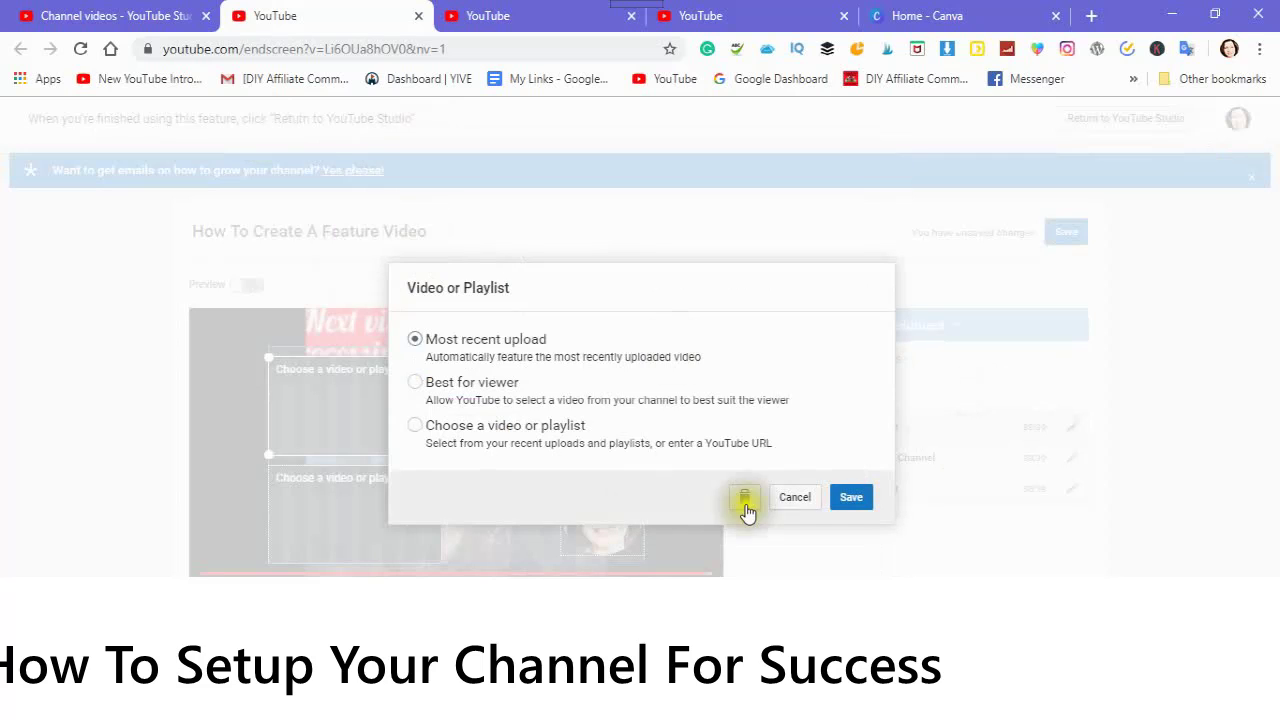
click(851, 497)
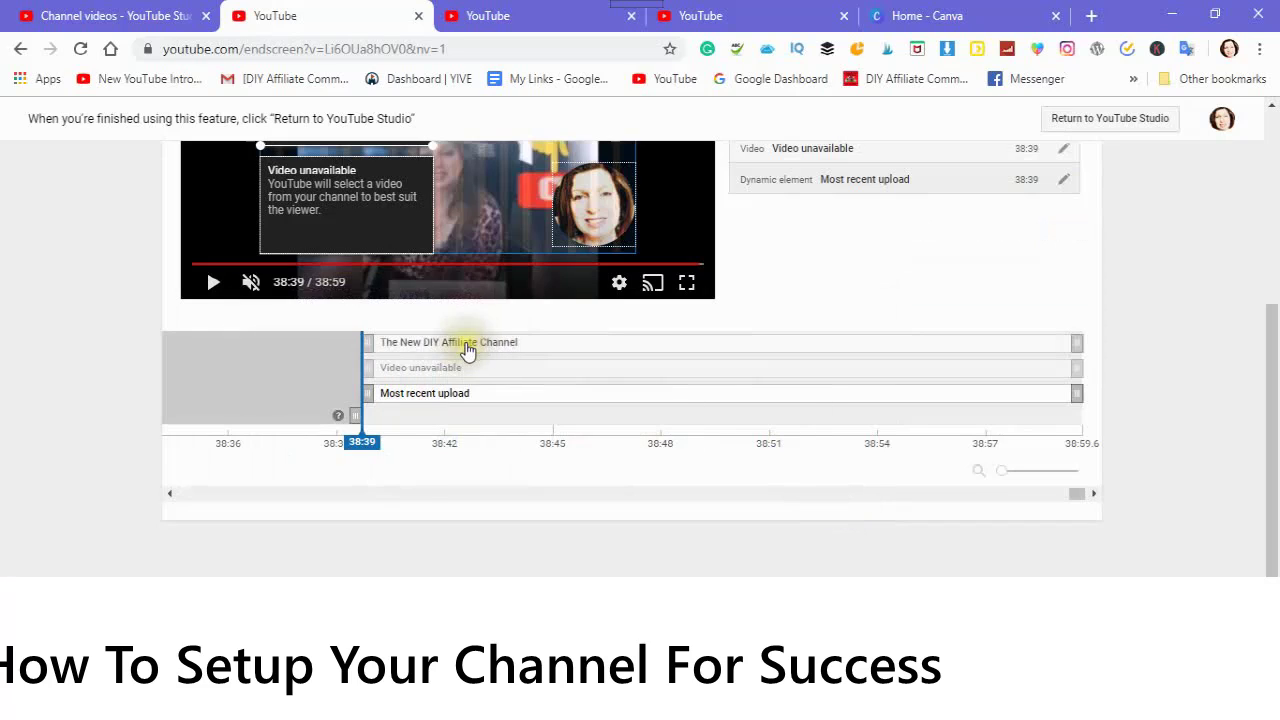
Set the lower video element of the end screen to Best for viewer and save that choice
scroll(462, 350, up, 1)
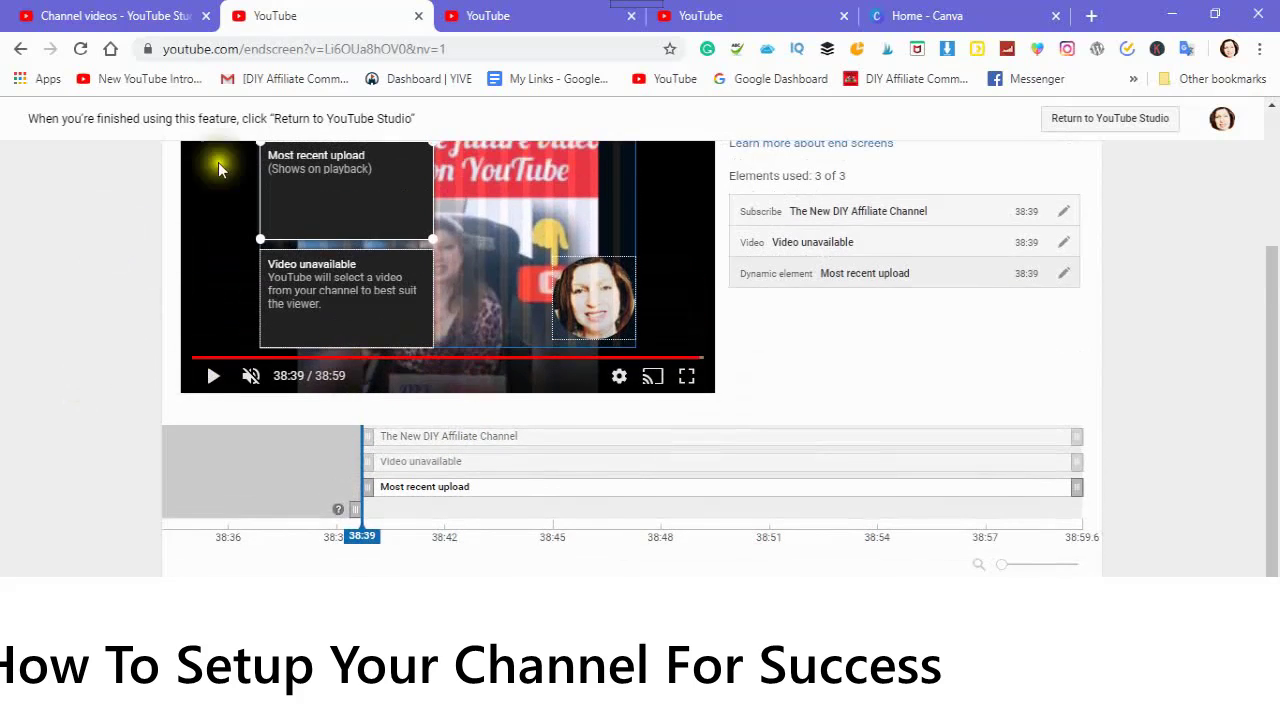
click(1065, 245)
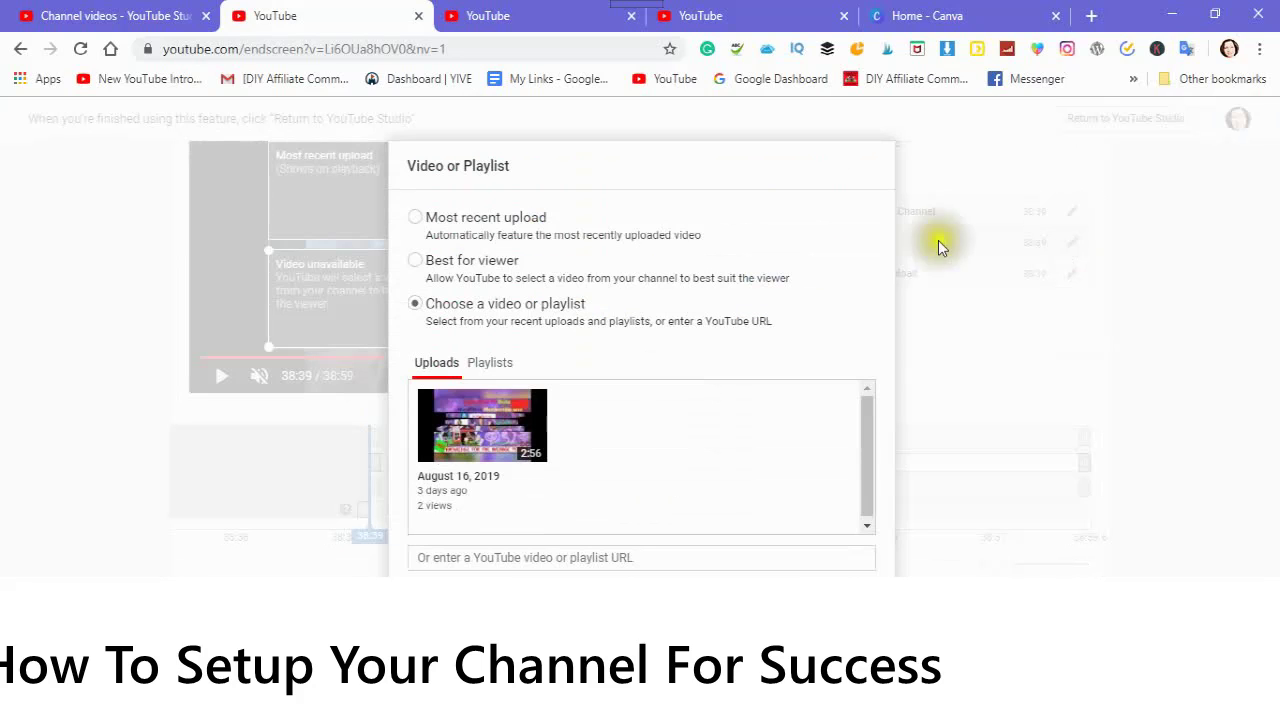
click(416, 262)
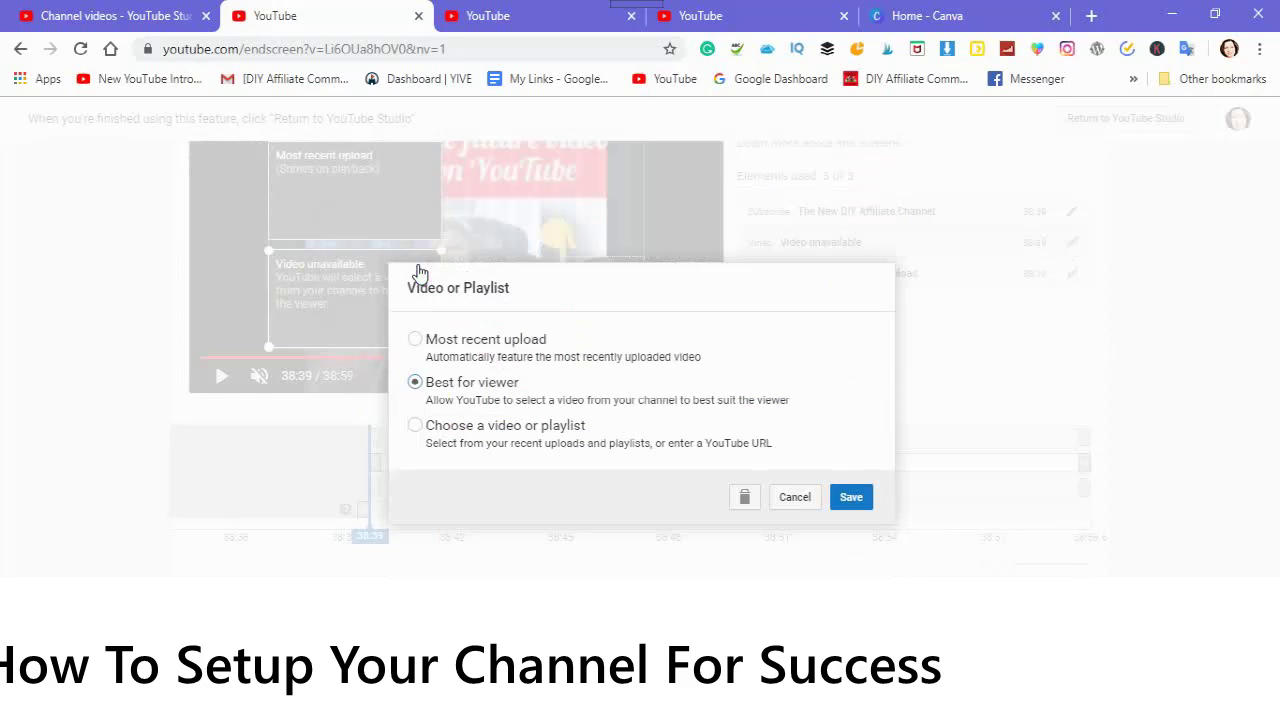
click(846, 498)
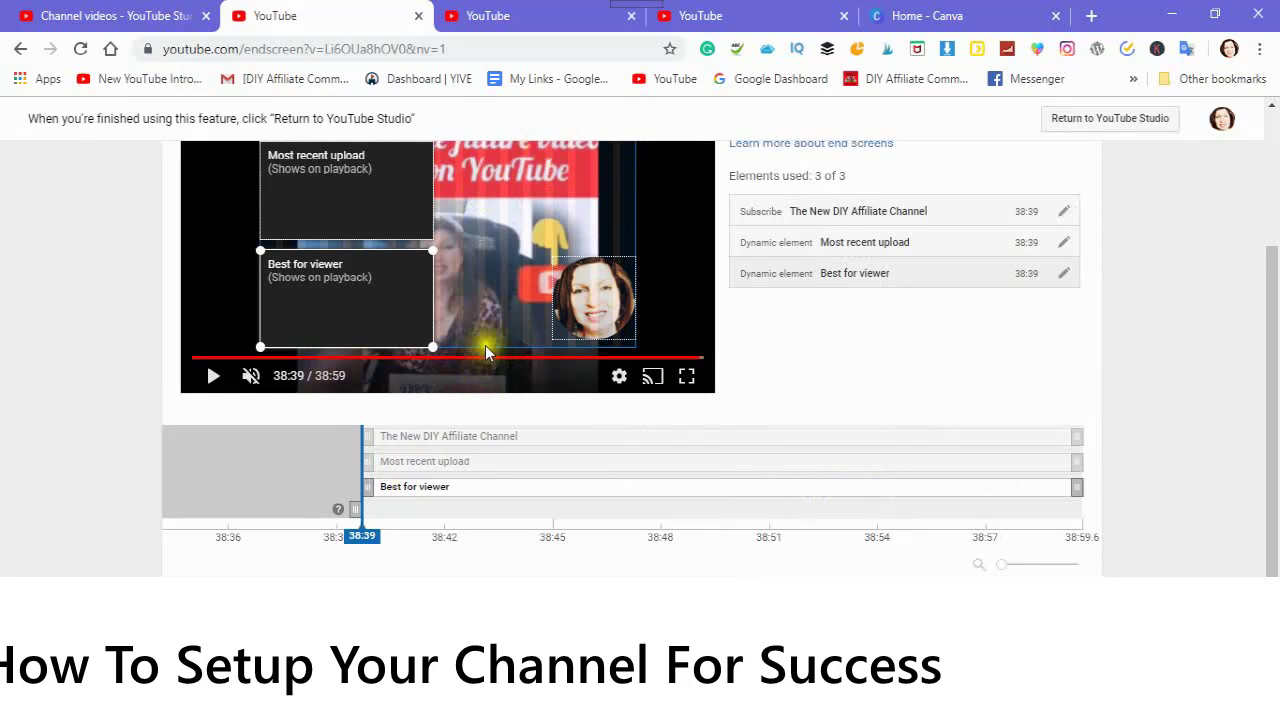
Rearrange the end screen with Best for viewer at the upper left, Most recent upload at the upper right, and the subscribe circle below between them
scroll(485, 360, up, 2)
scroll(495, 349, down, 2)
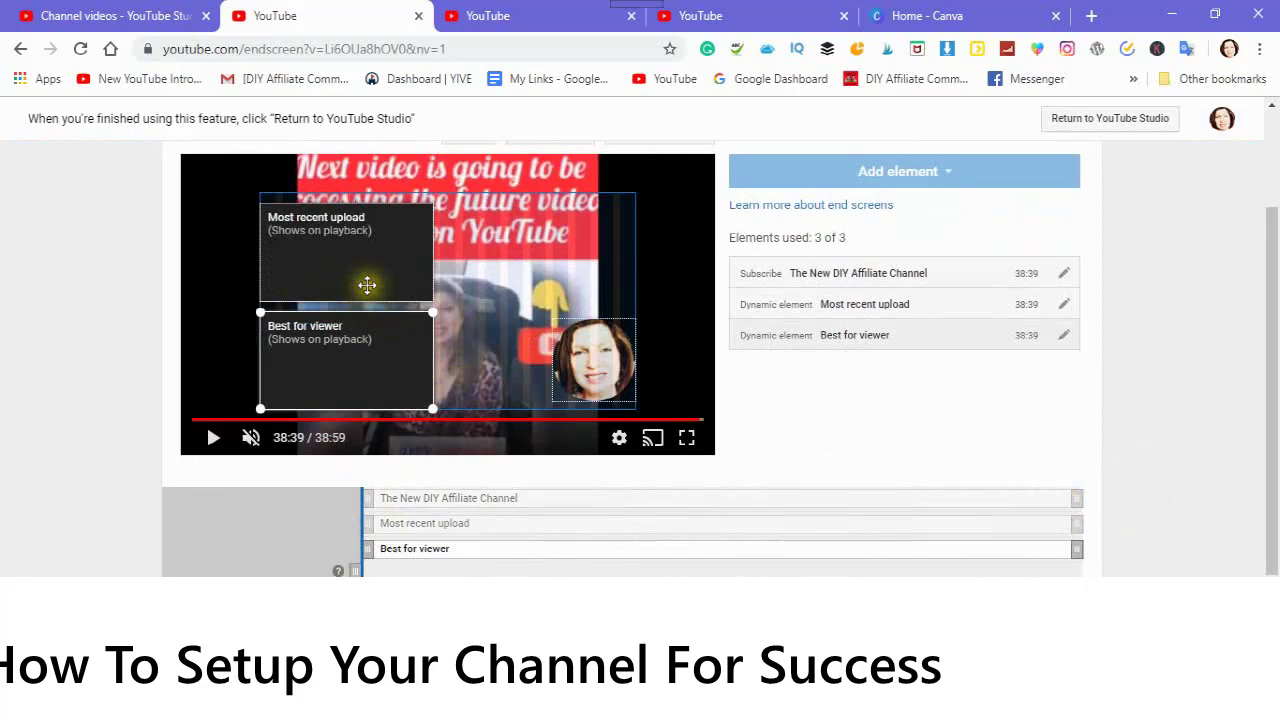
drag(370, 240, 580, 240)
drag(399, 362, 370, 255)
drag(595, 378, 425, 381)
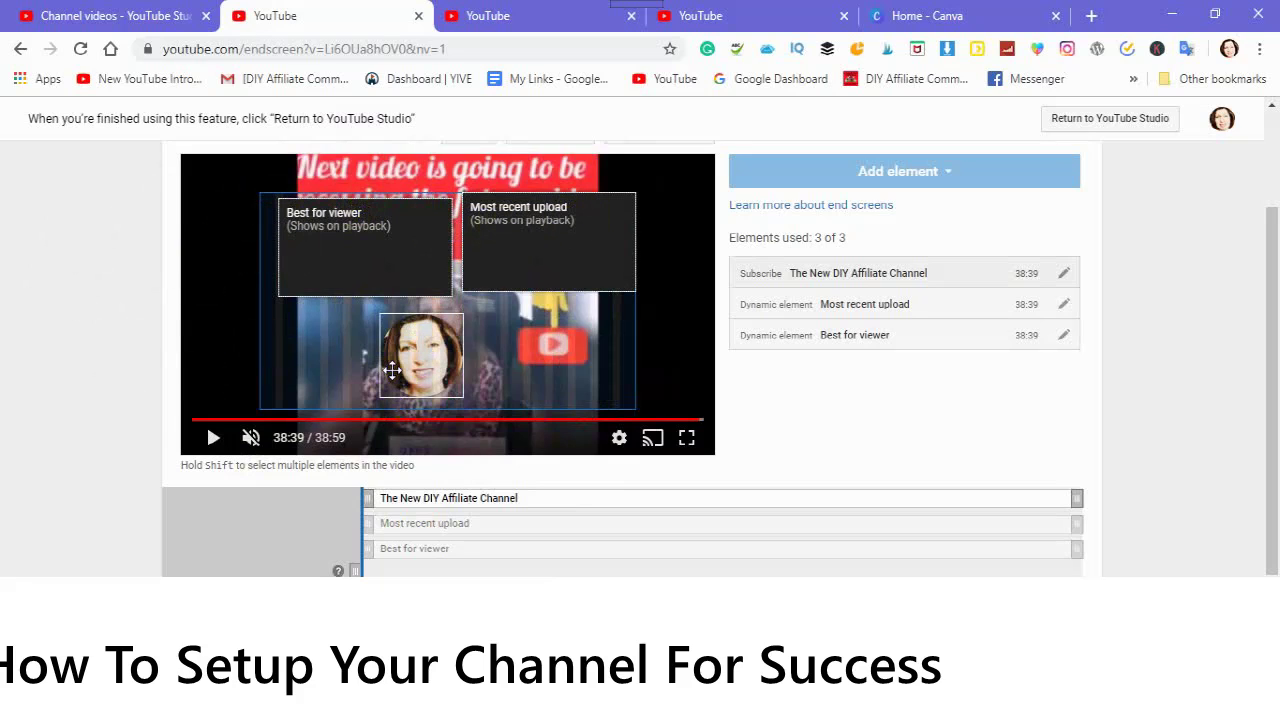
Stay in the end screen editor instead of leaving the site, and save the end screen changes
click(950, 176)
click(1097, 126)
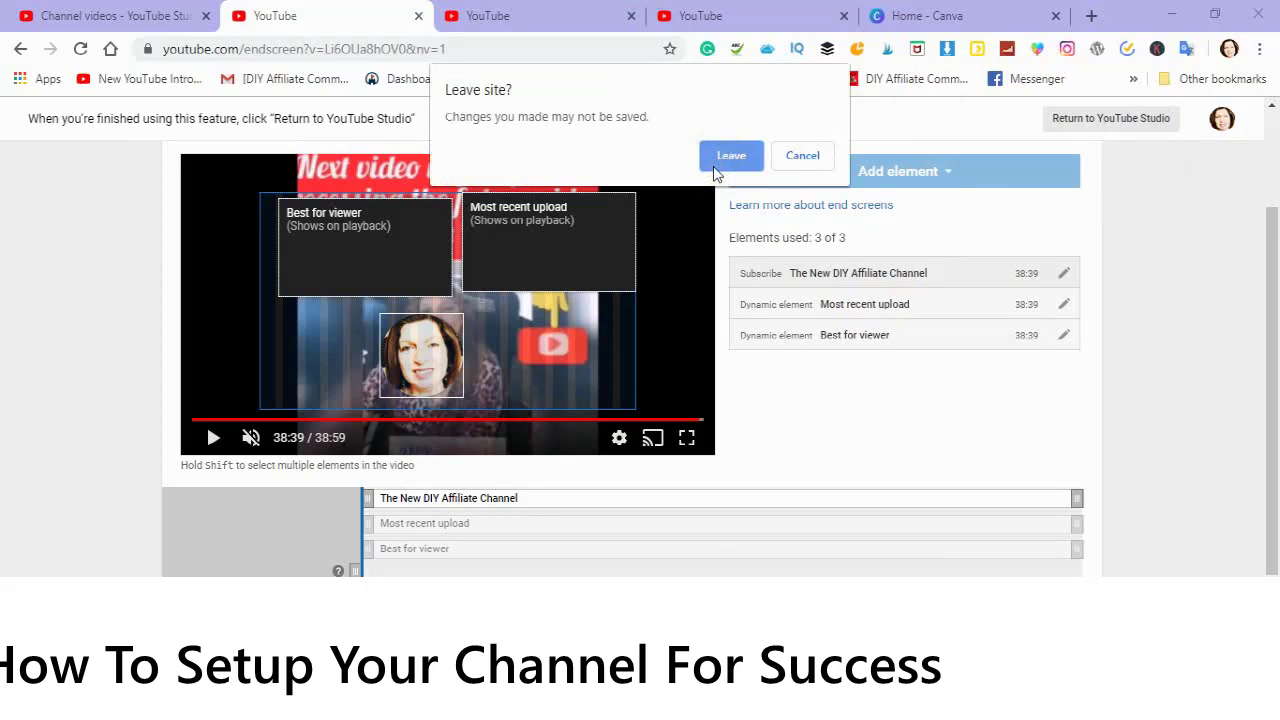
click(940, 218)
click(802, 157)
scroll(926, 220, up, 2)
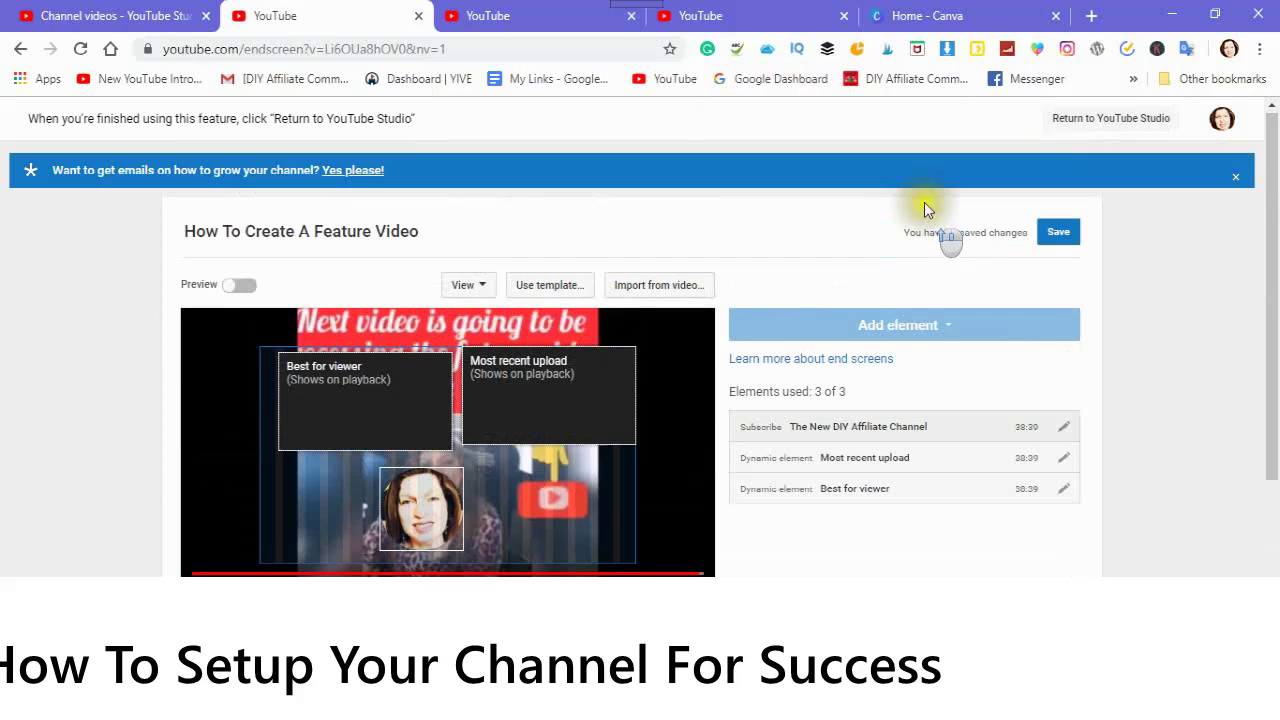
click(1060, 237)
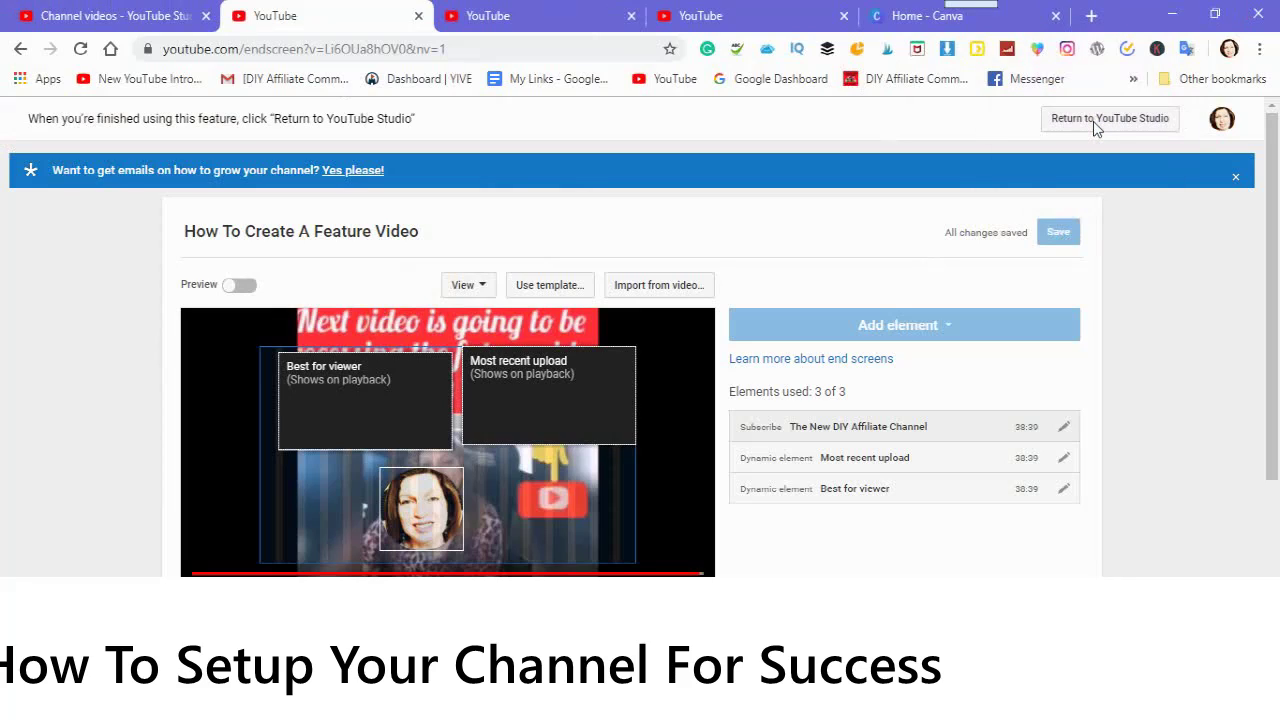
Return to YouTube Studio and open the channel's list of uploaded videos
click(1097, 120)
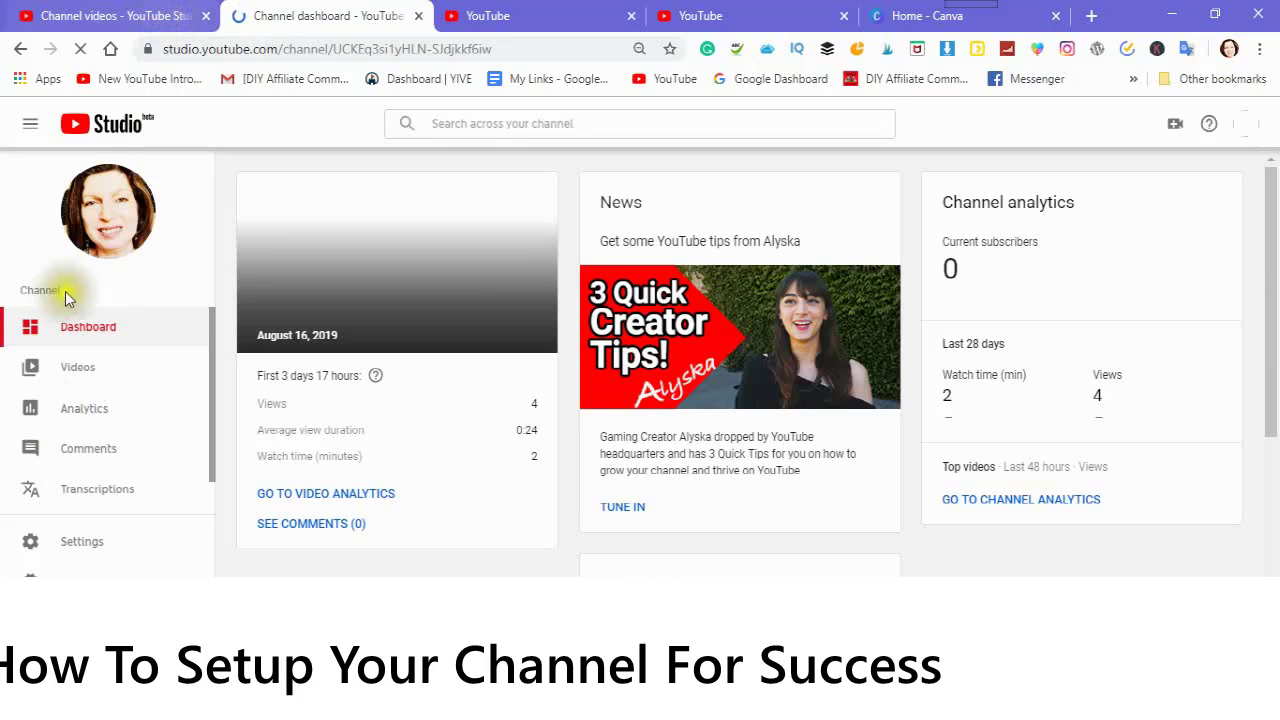
click(76, 370)
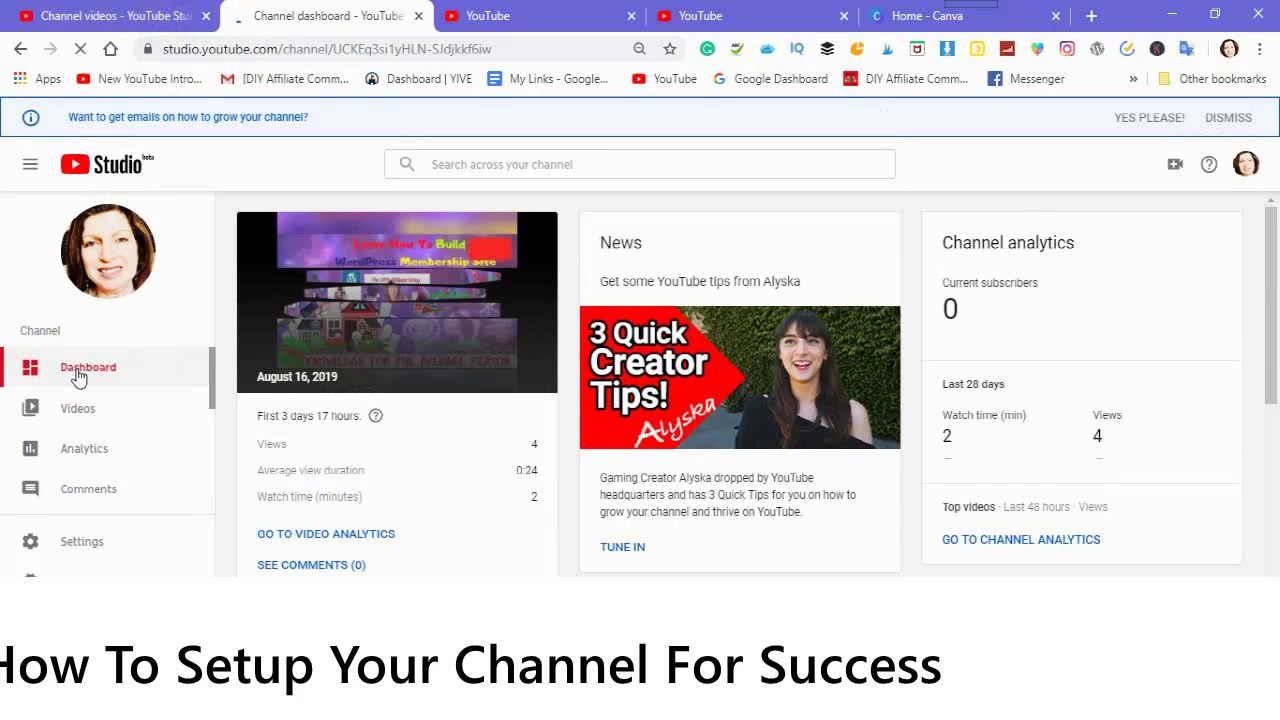
click(75, 415)
click(75, 418)
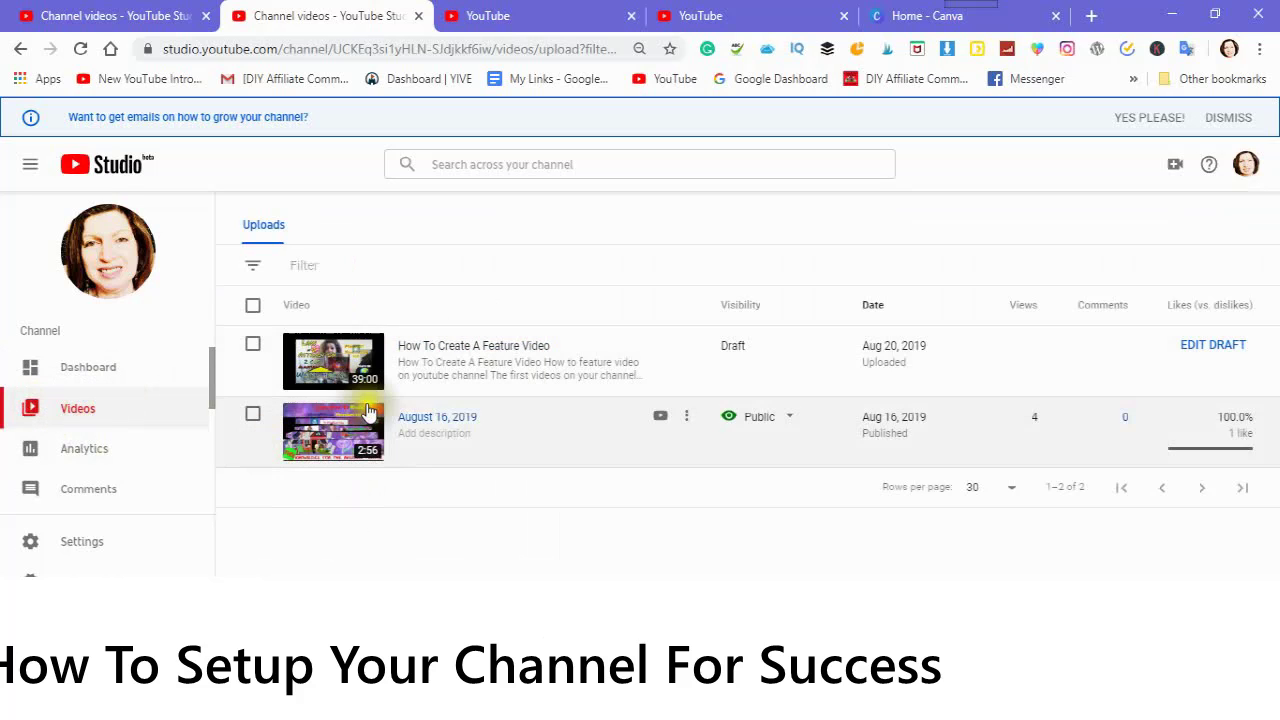
Reopen the How To Create A Feature Video draft, review its basic info and go to its advanced settings
click(1214, 350)
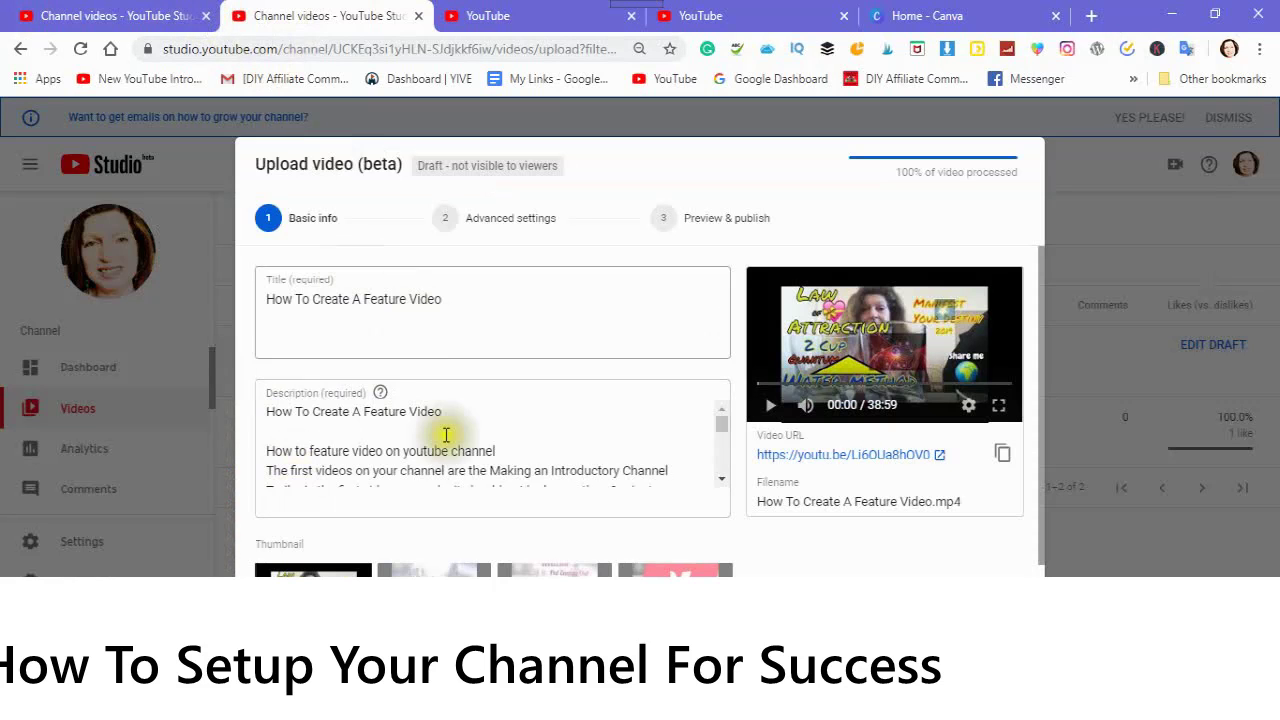
scroll(519, 441, down, 3)
scroll(519, 441, down, 3)
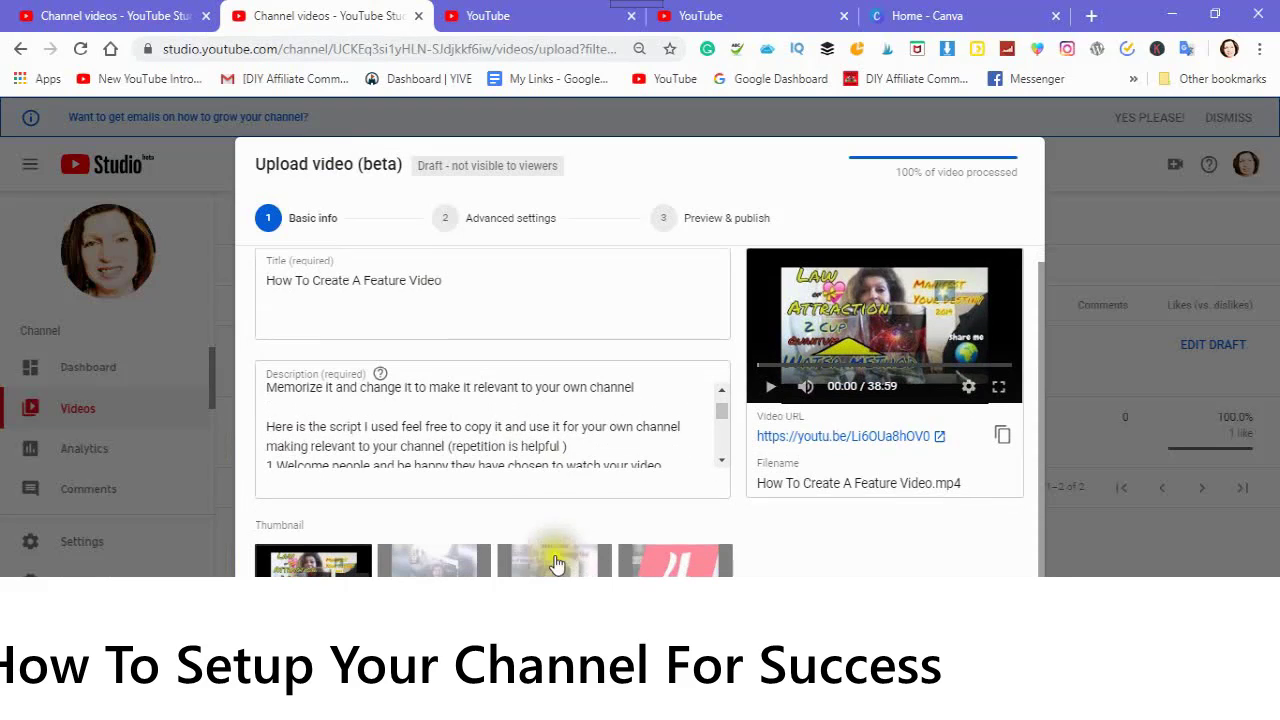
scroll(557, 560, down, 1)
scroll(557, 562, up, 1)
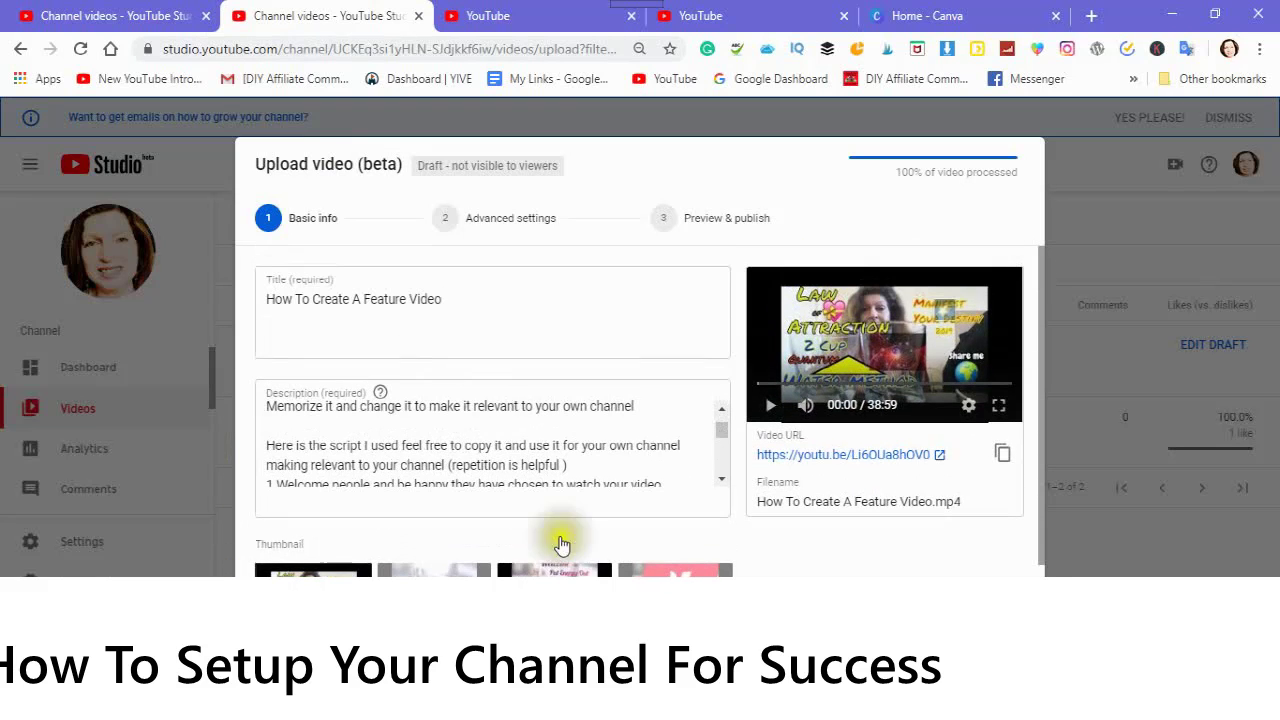
scroll(563, 543, down, 1)
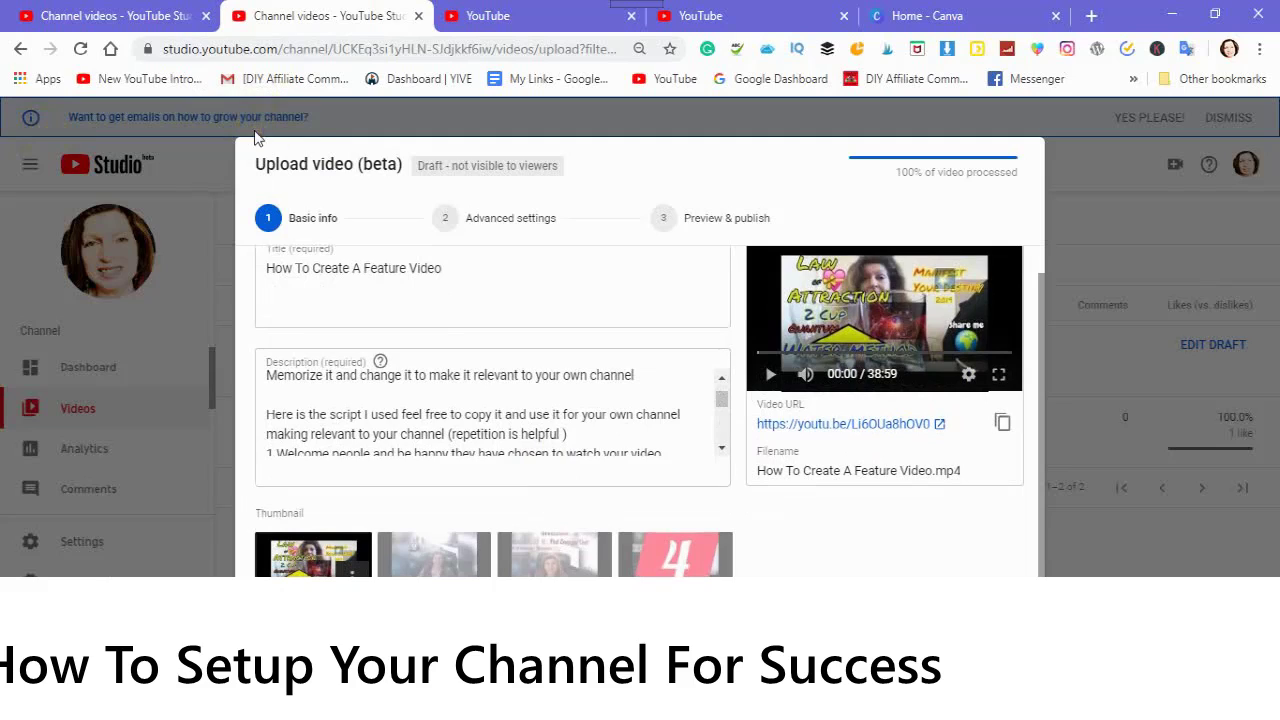
click(512, 224)
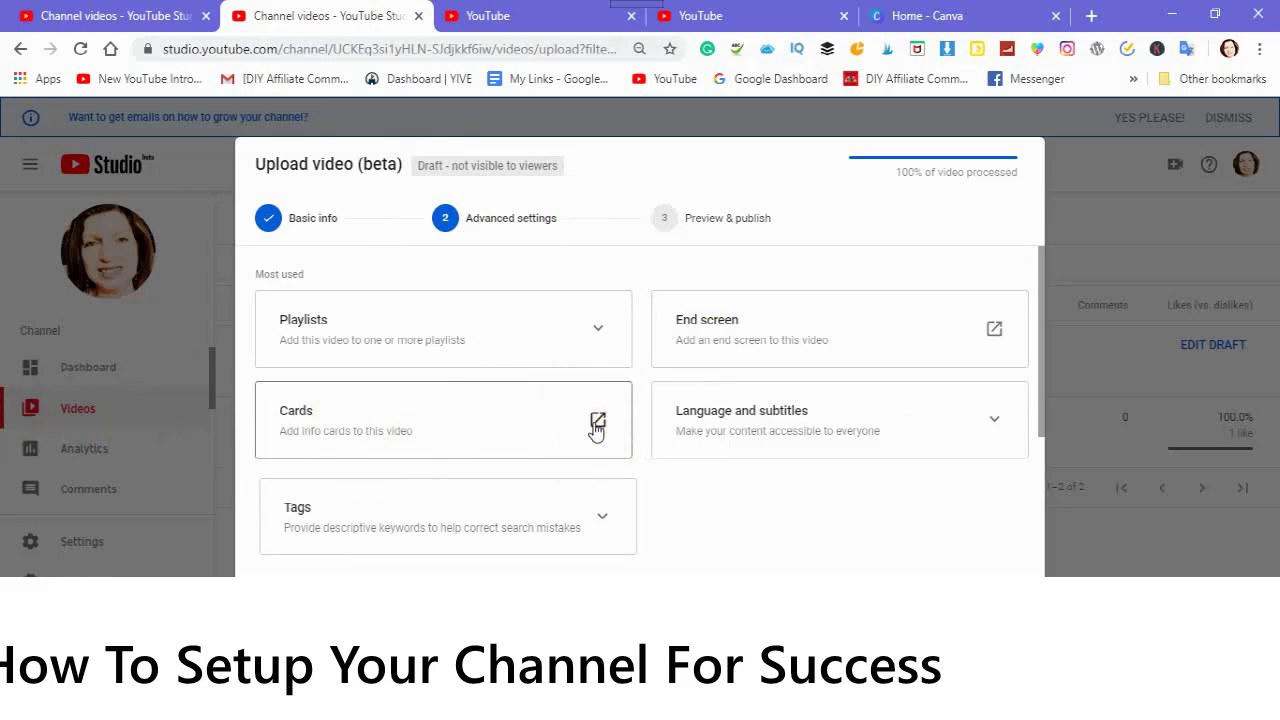
In the cards editor for How To Create A Feature Video, start a new Video or Playlist card
click(724, 22)
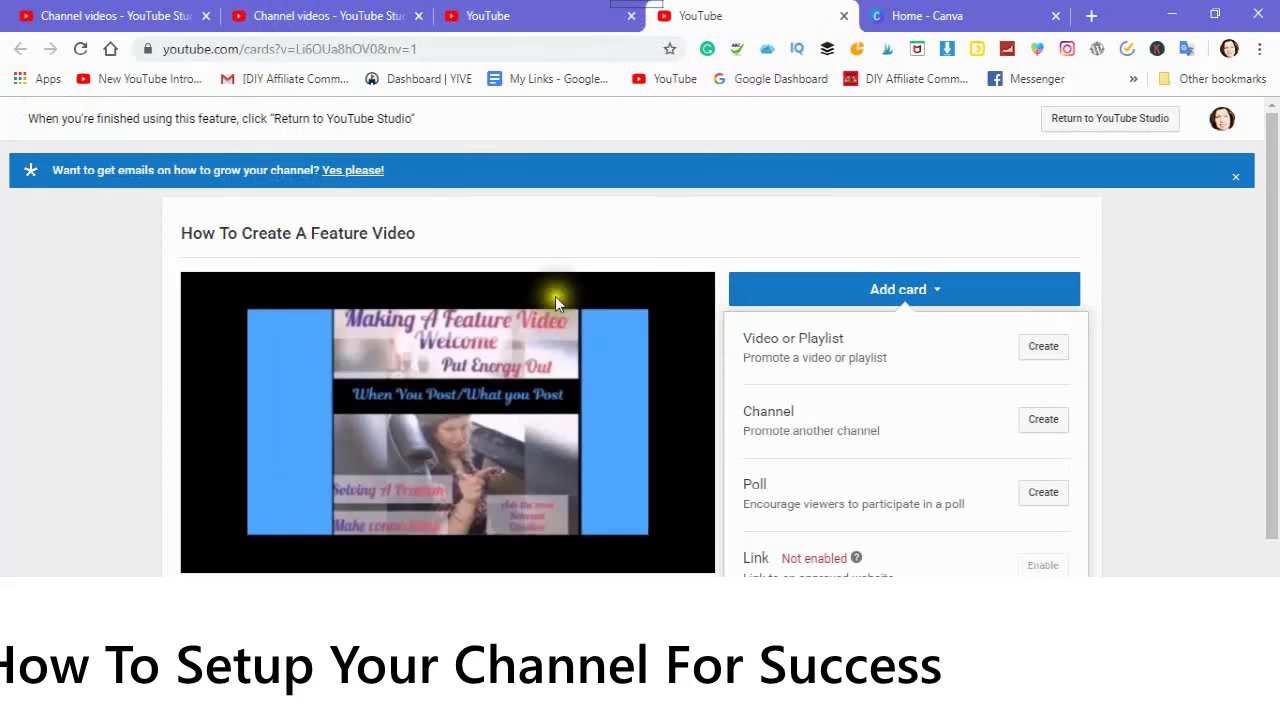
scroll(714, 514, down, 2)
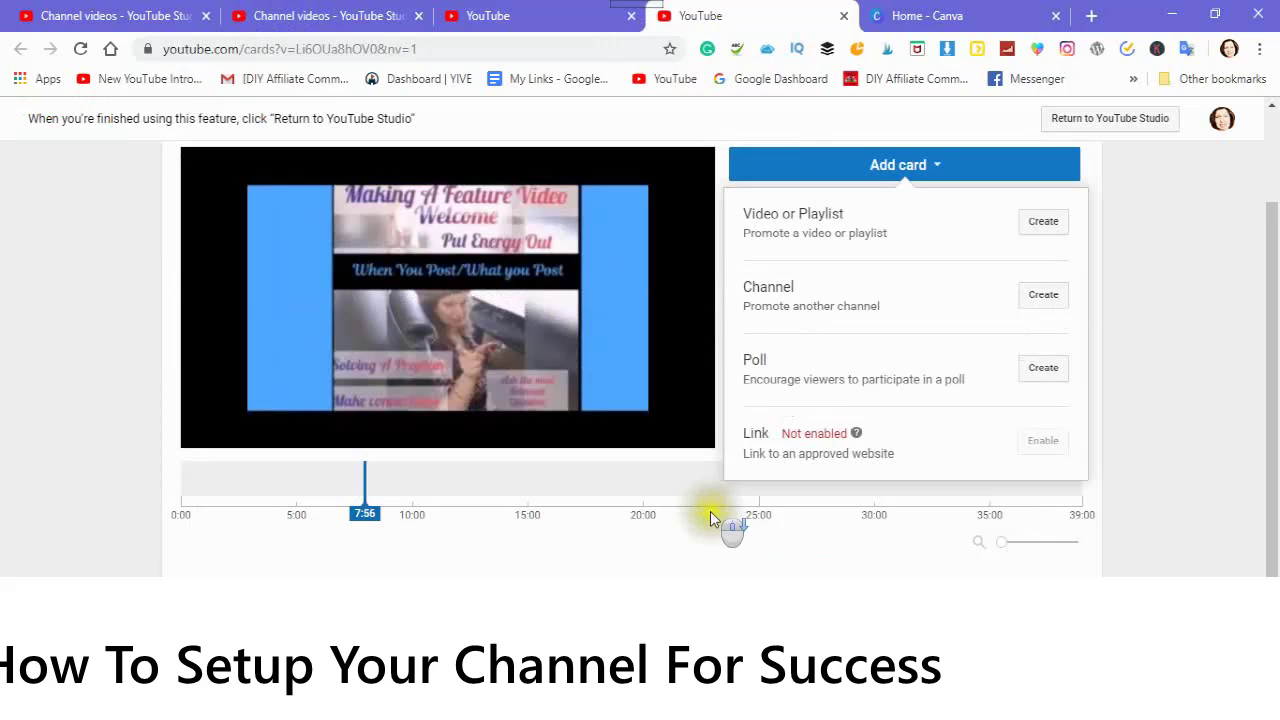
scroll(701, 540, up, 1)
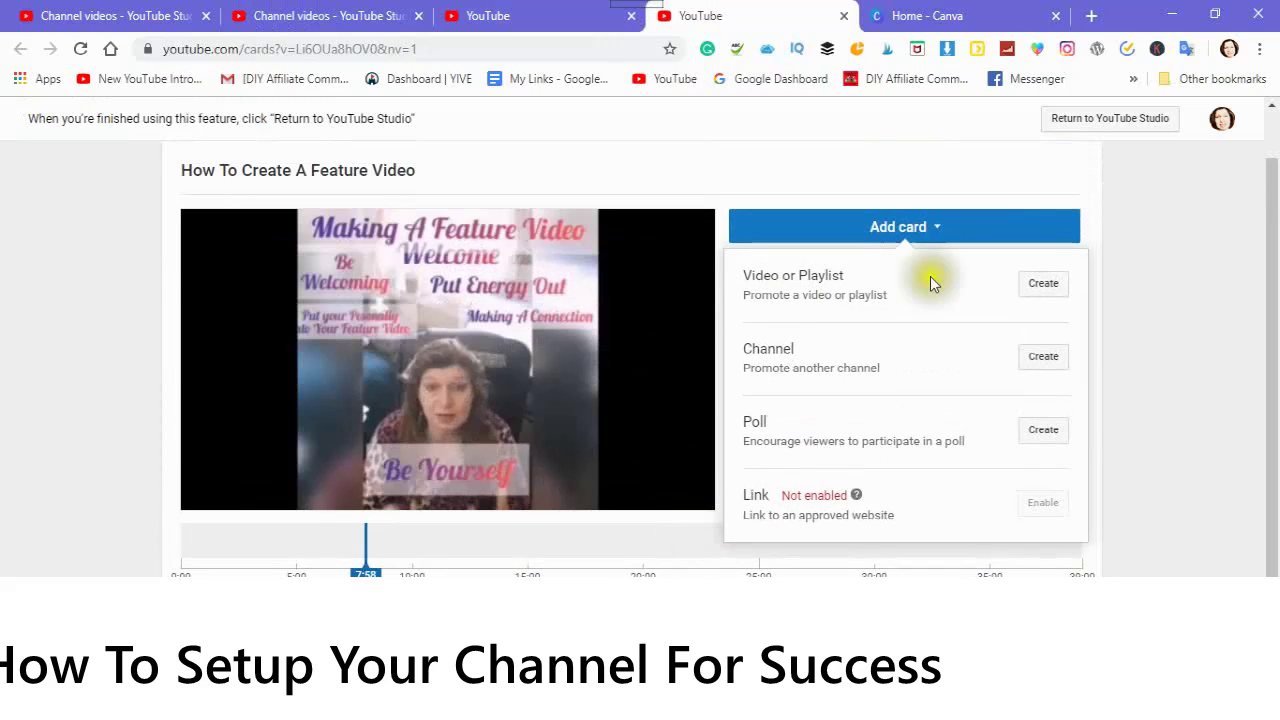
click(935, 232)
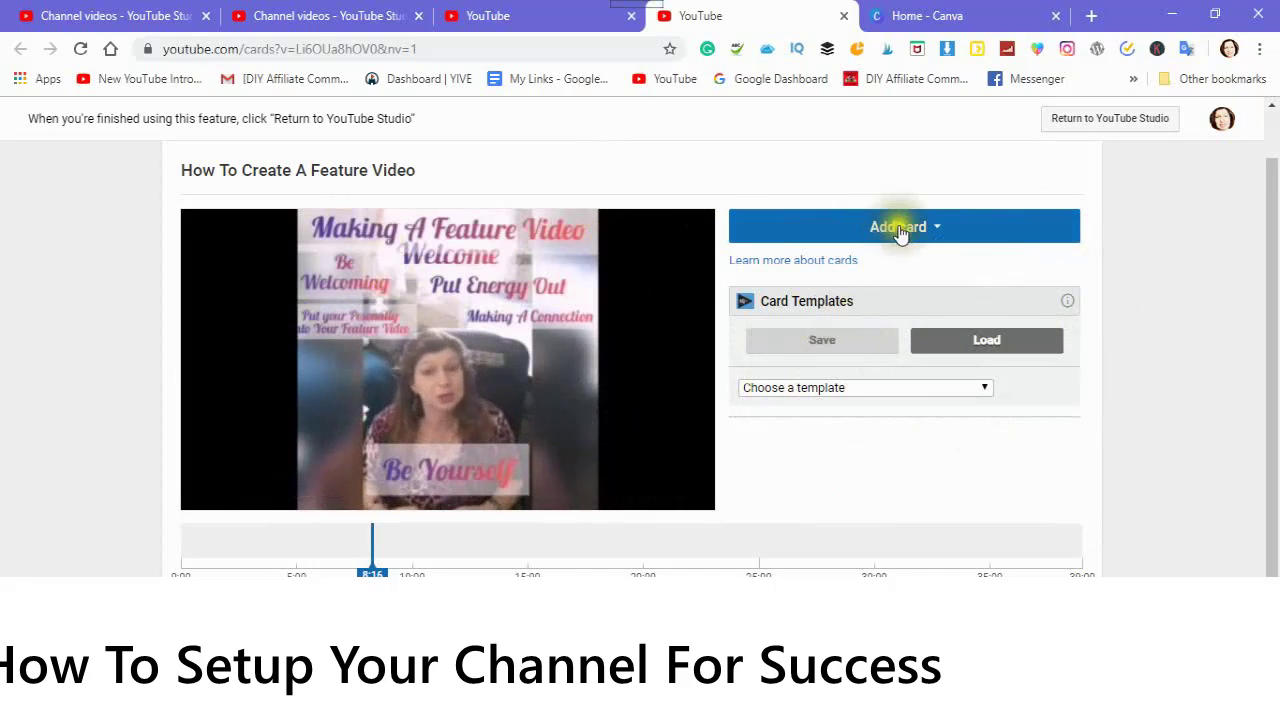
click(937, 231)
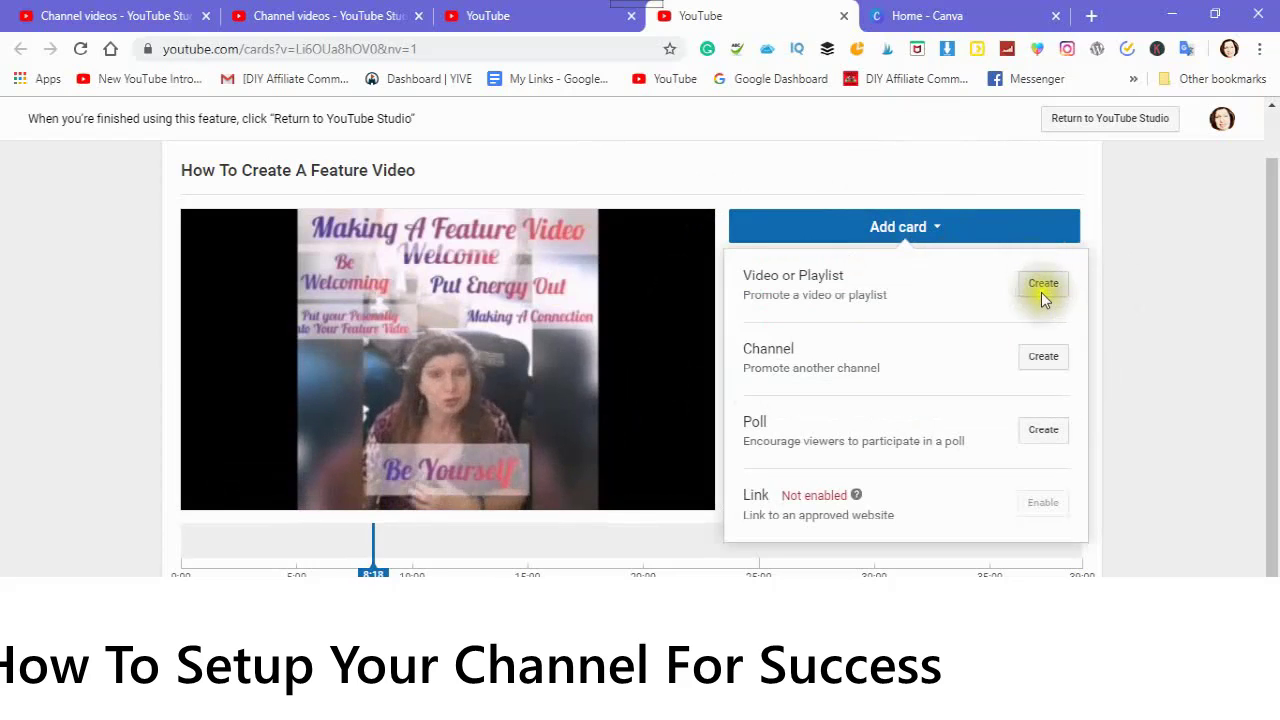
click(1043, 286)
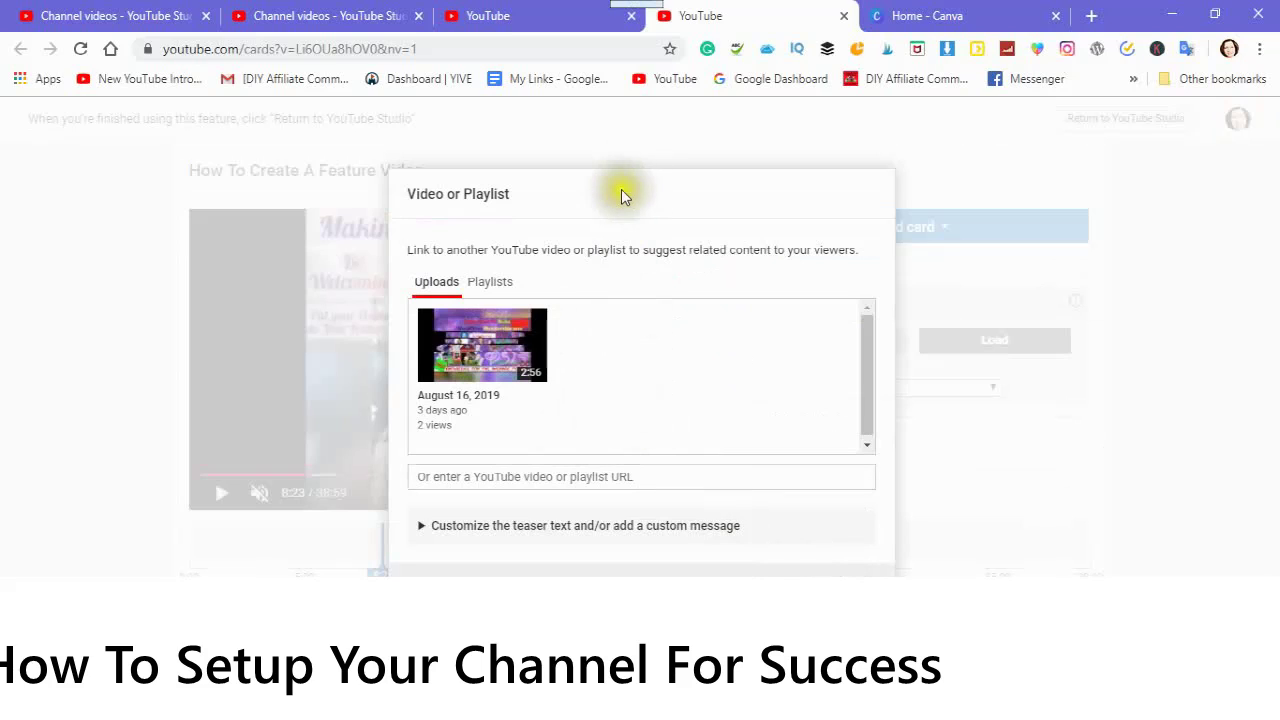
Create a card for the August 16, 2019 video with custom message Introductory Channel Trailer and teaser text From The New DIY Affiliate Channel
click(434, 526)
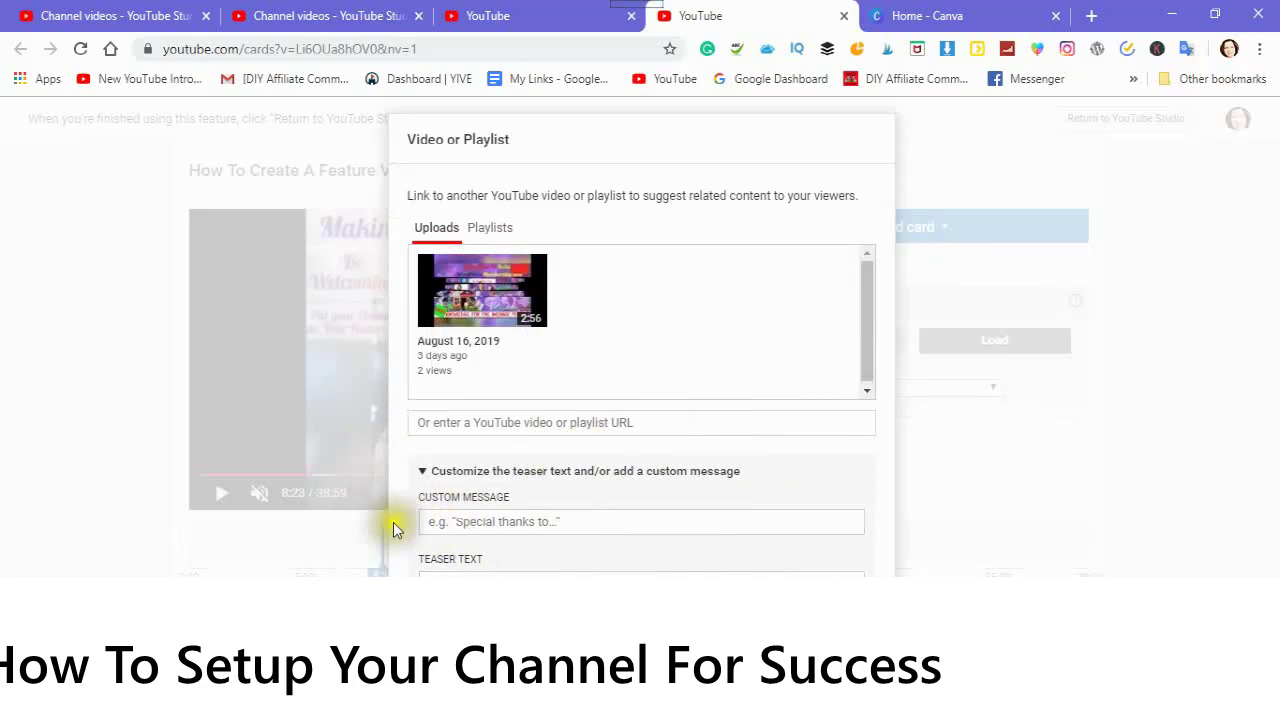
click(440, 523)
click(440, 523)
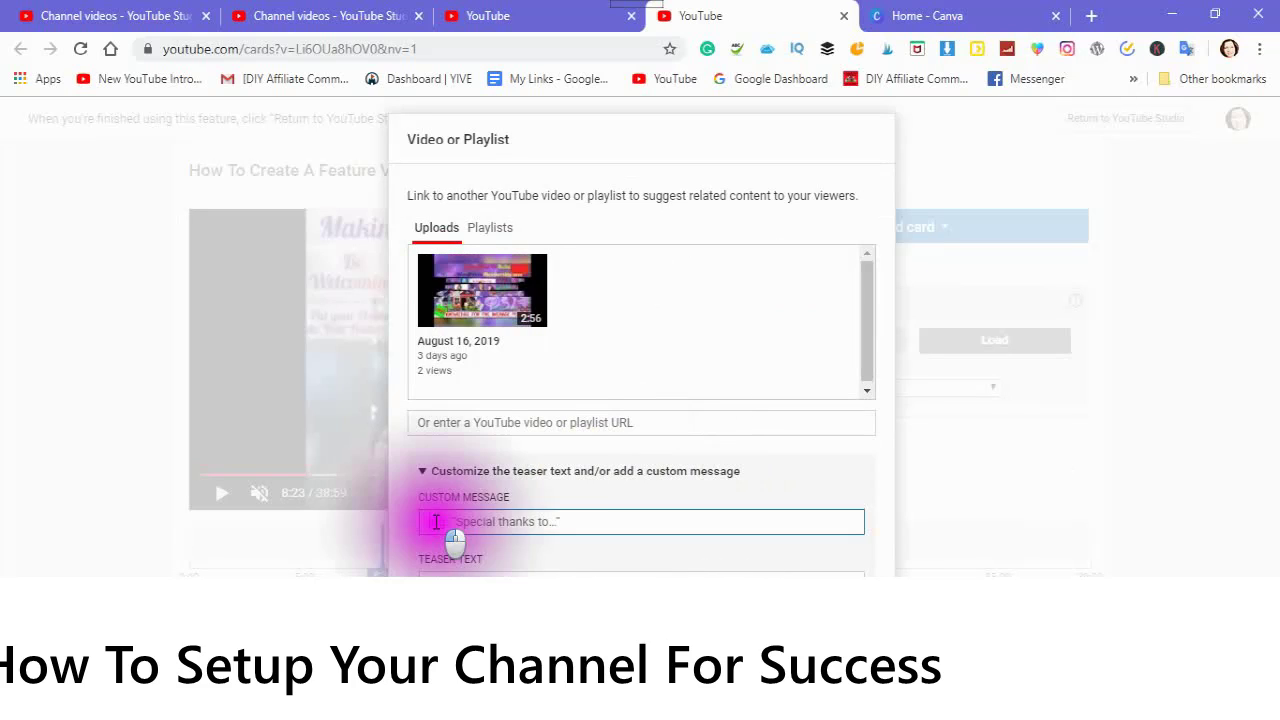
text(I)
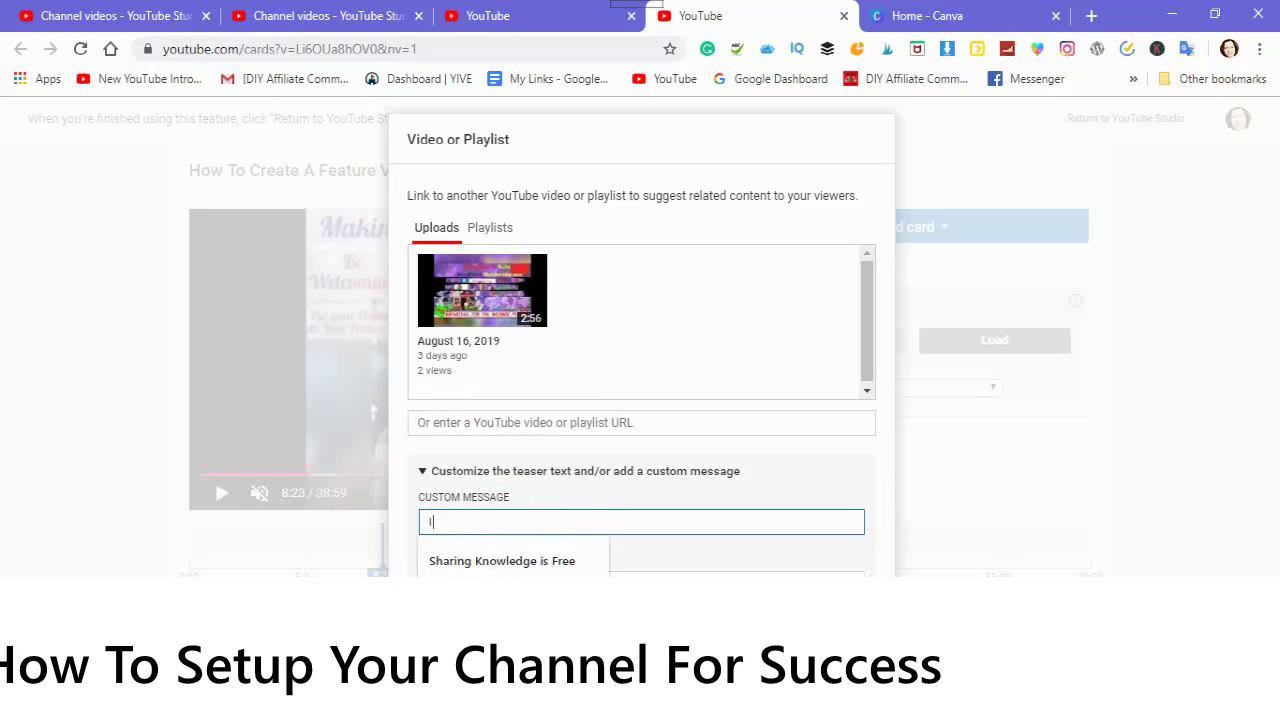
text(ntrodu)
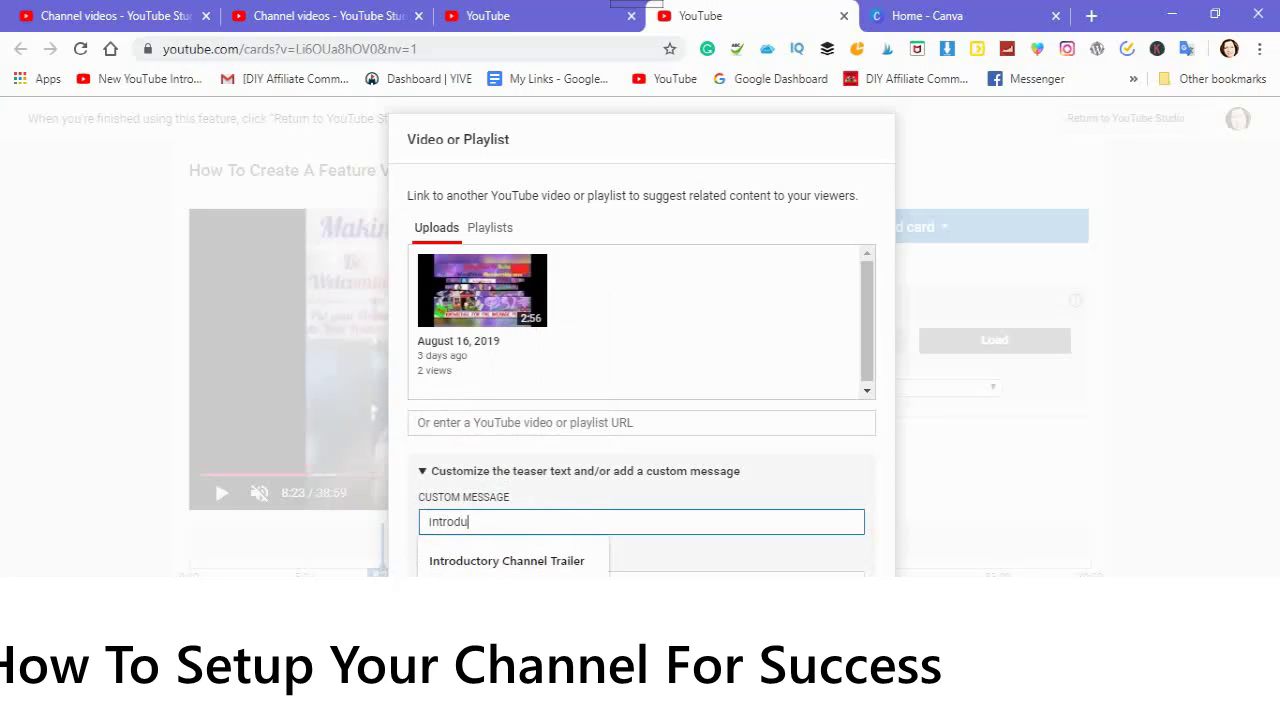
text(ctory Channel Trailer)
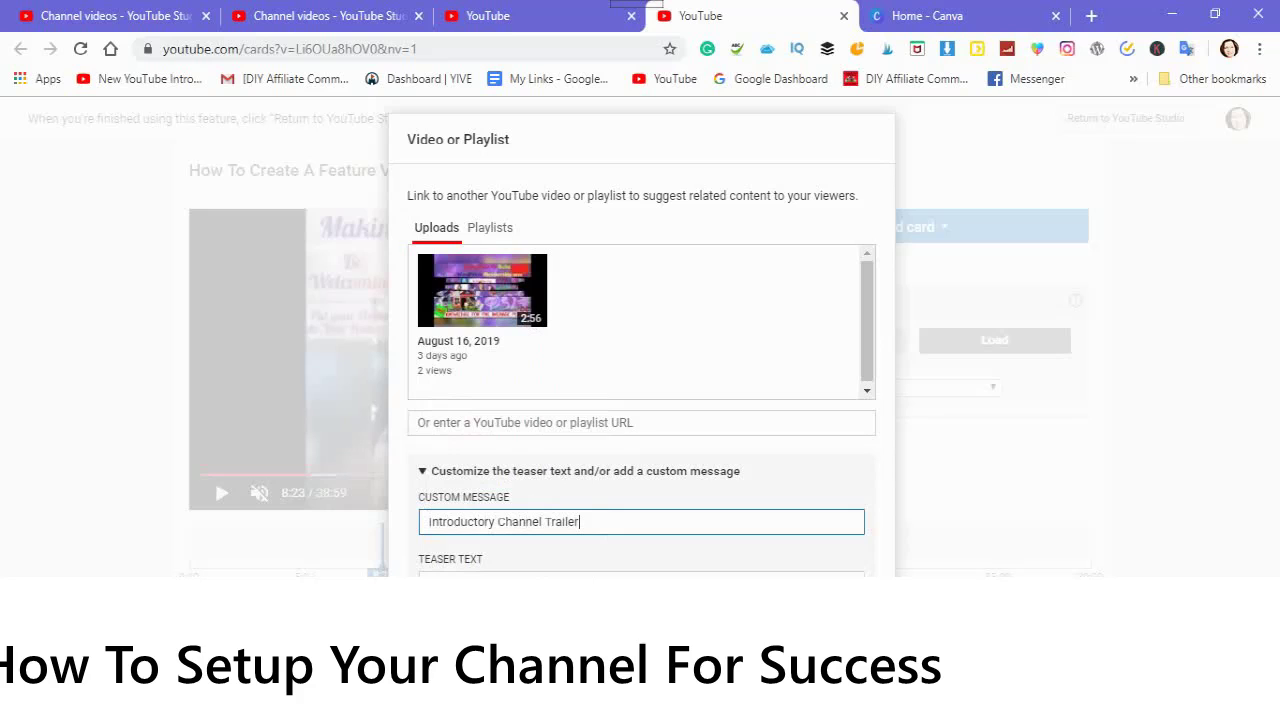
click(430, 576)
click(430, 576)
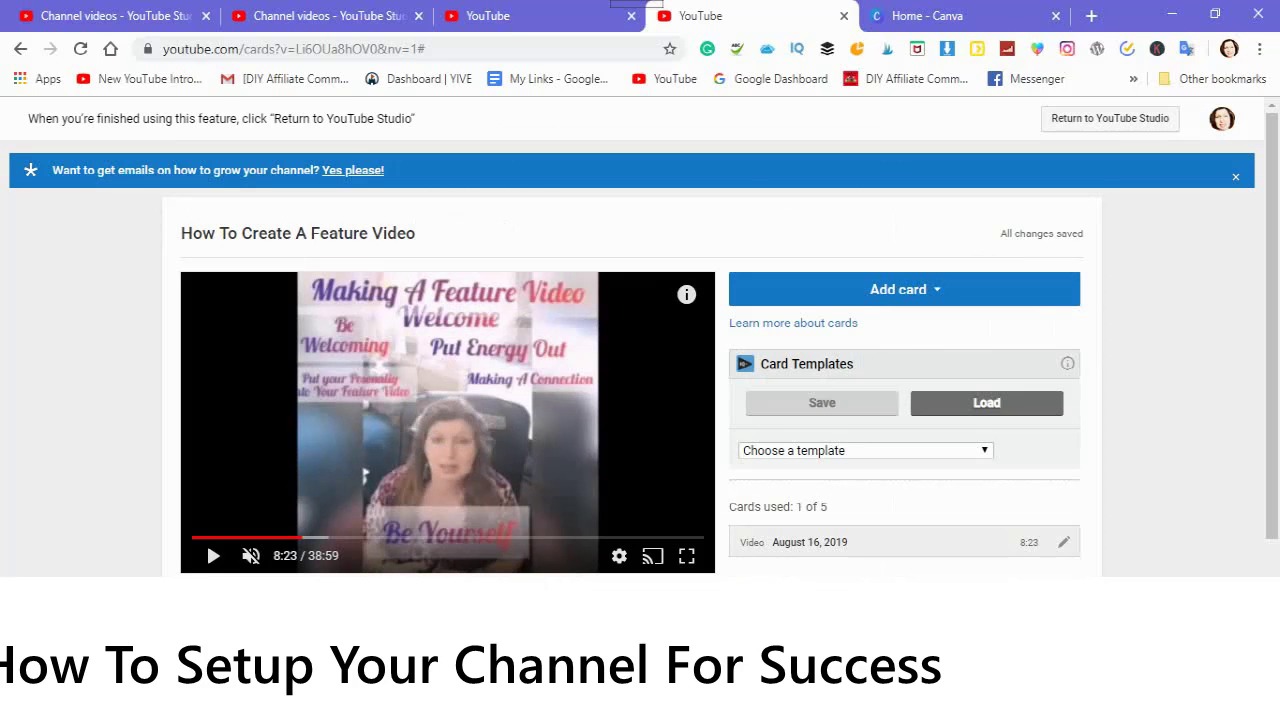
Preview the video card's teaser and contents in the player, and bring up the choice of card types
mouse_move(688, 300)
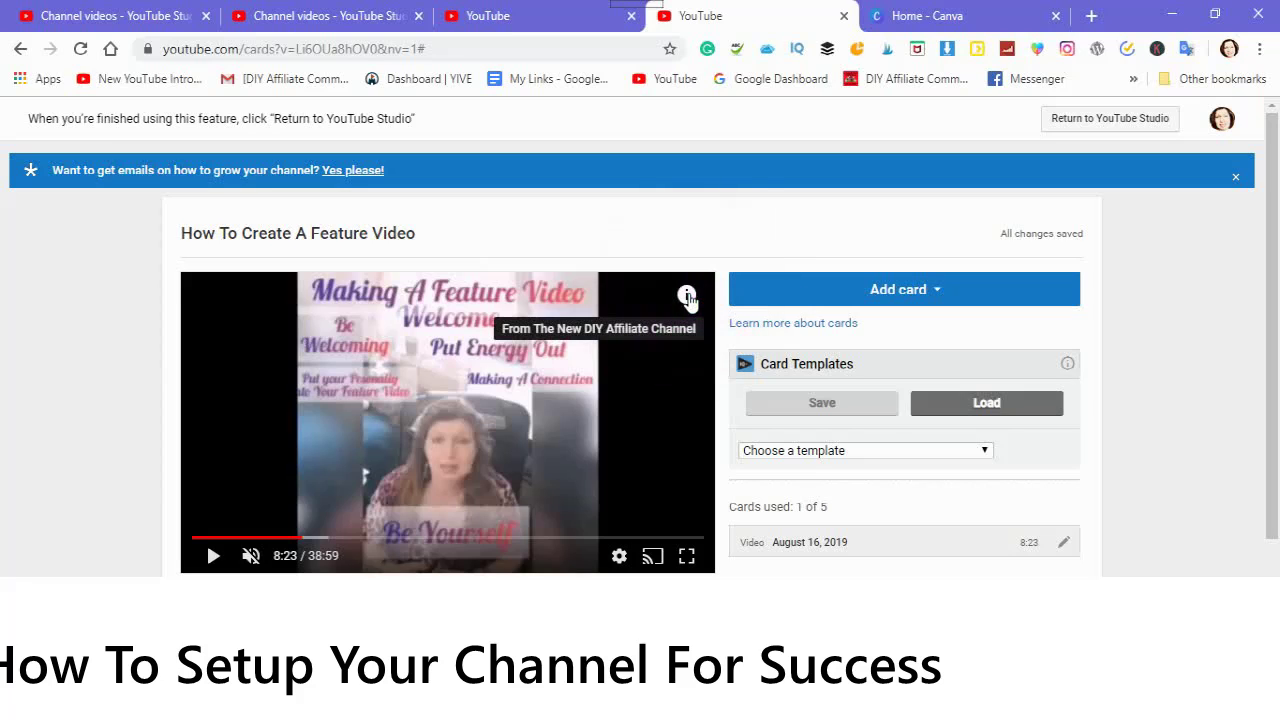
click(687, 296)
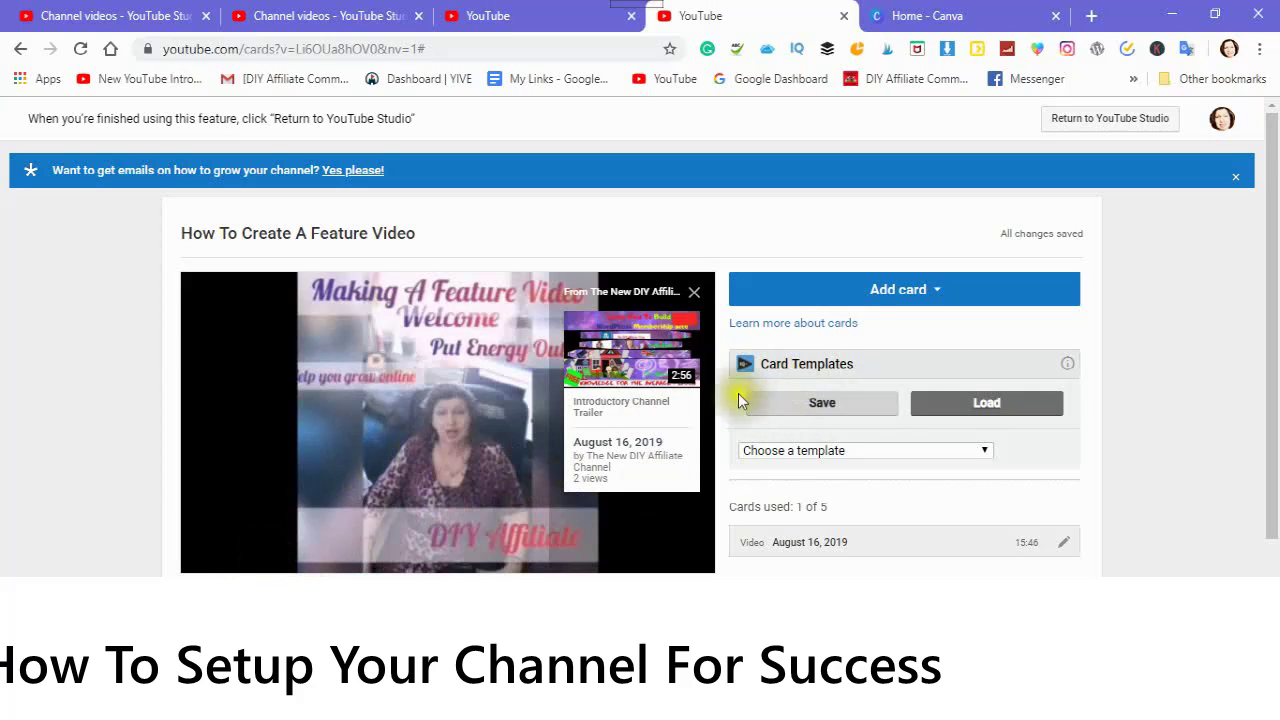
click(938, 292)
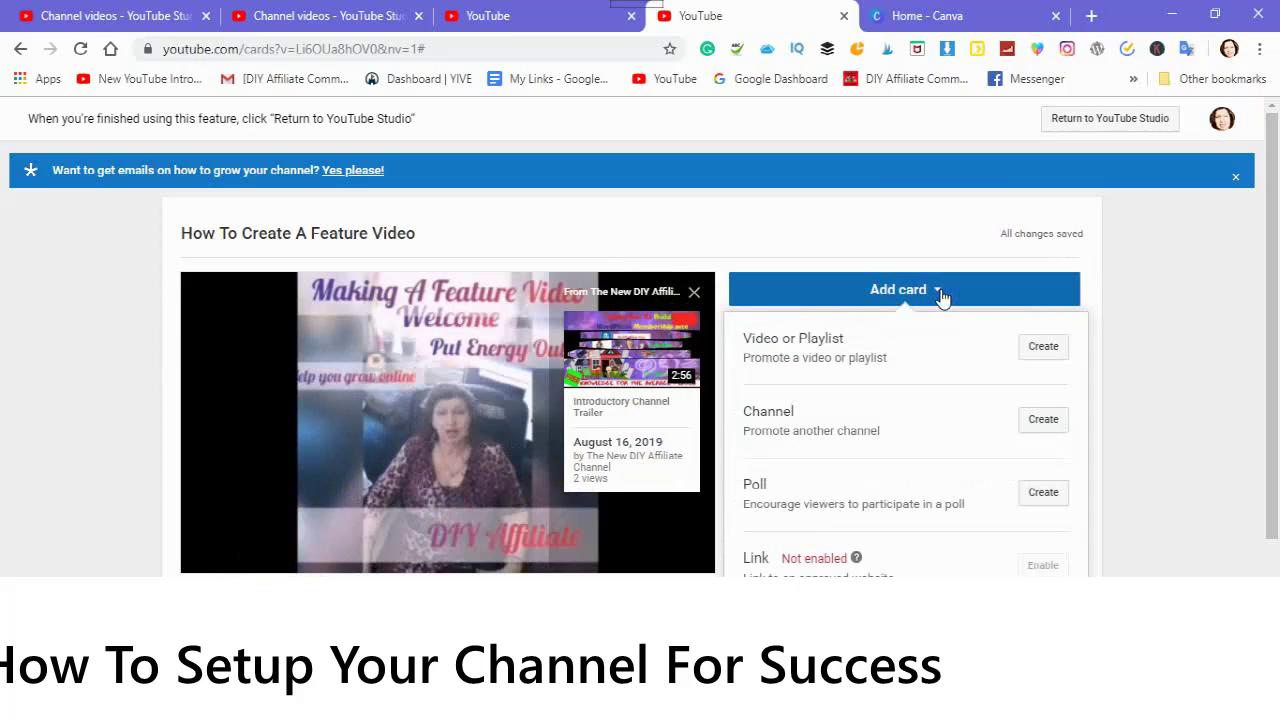
Check the uploads and playlists available for another Video or Playlist card without creating one
click(1042, 348)
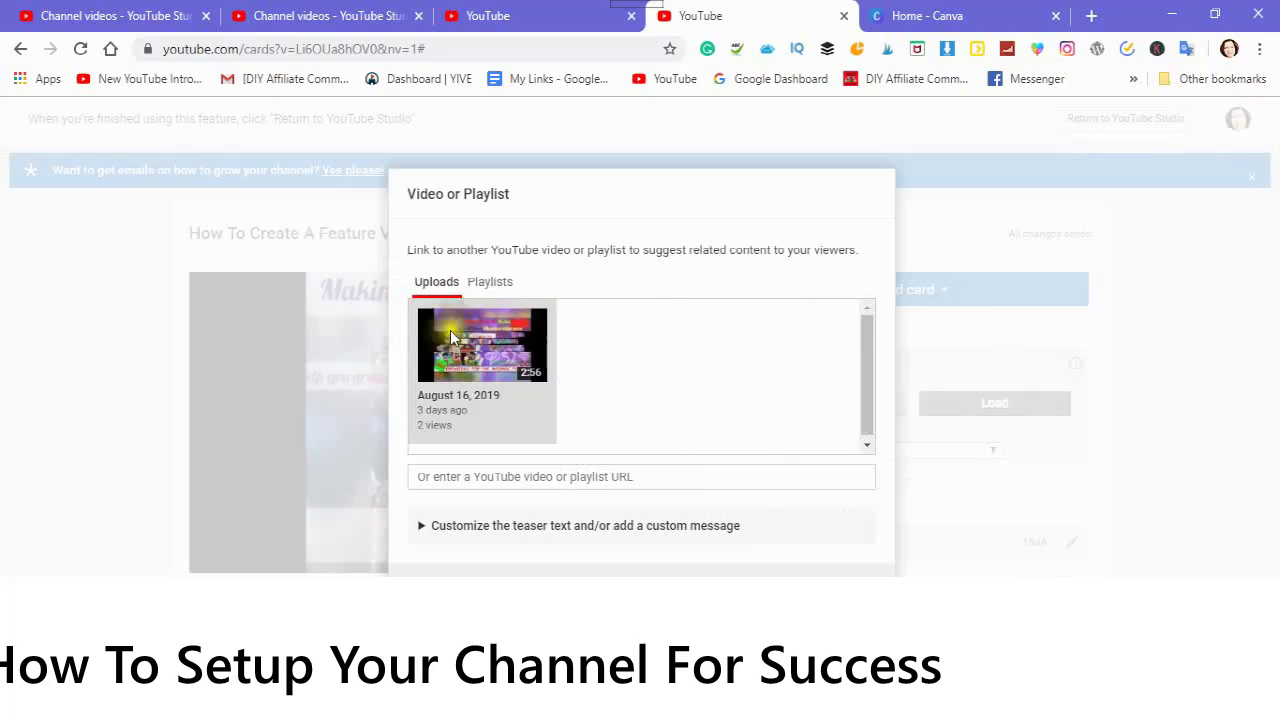
click(489, 285)
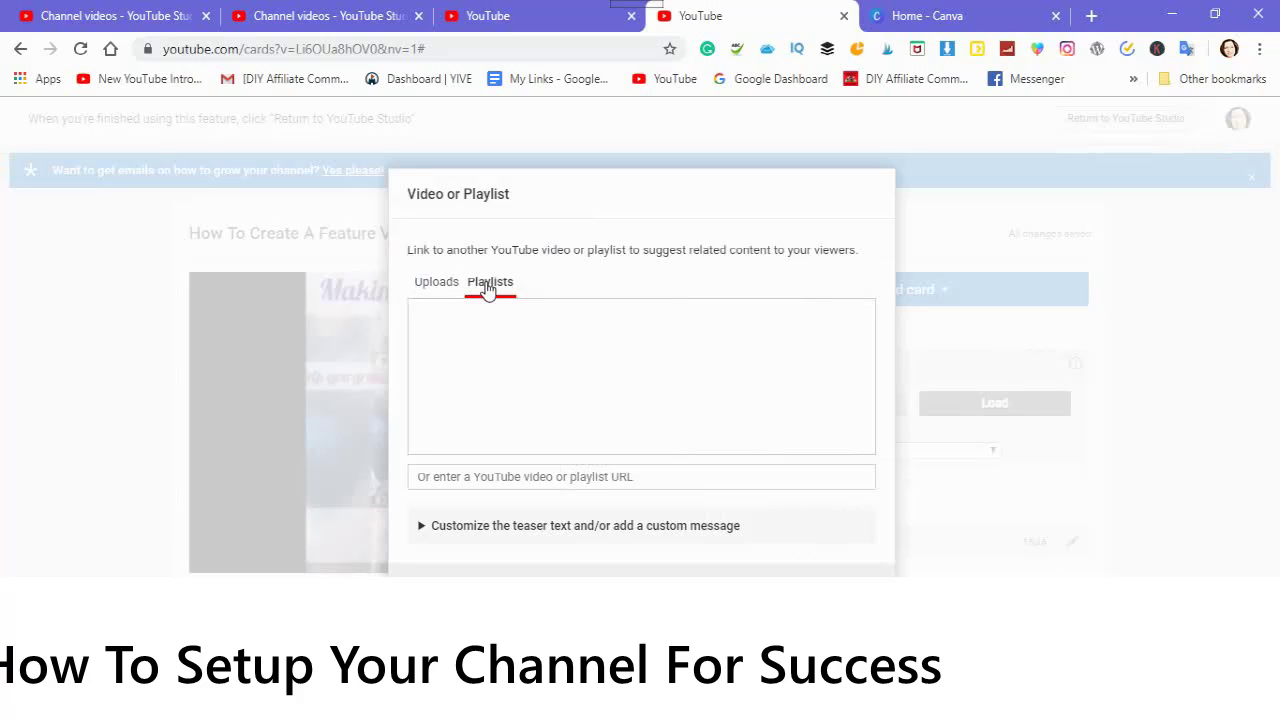
click(433, 288)
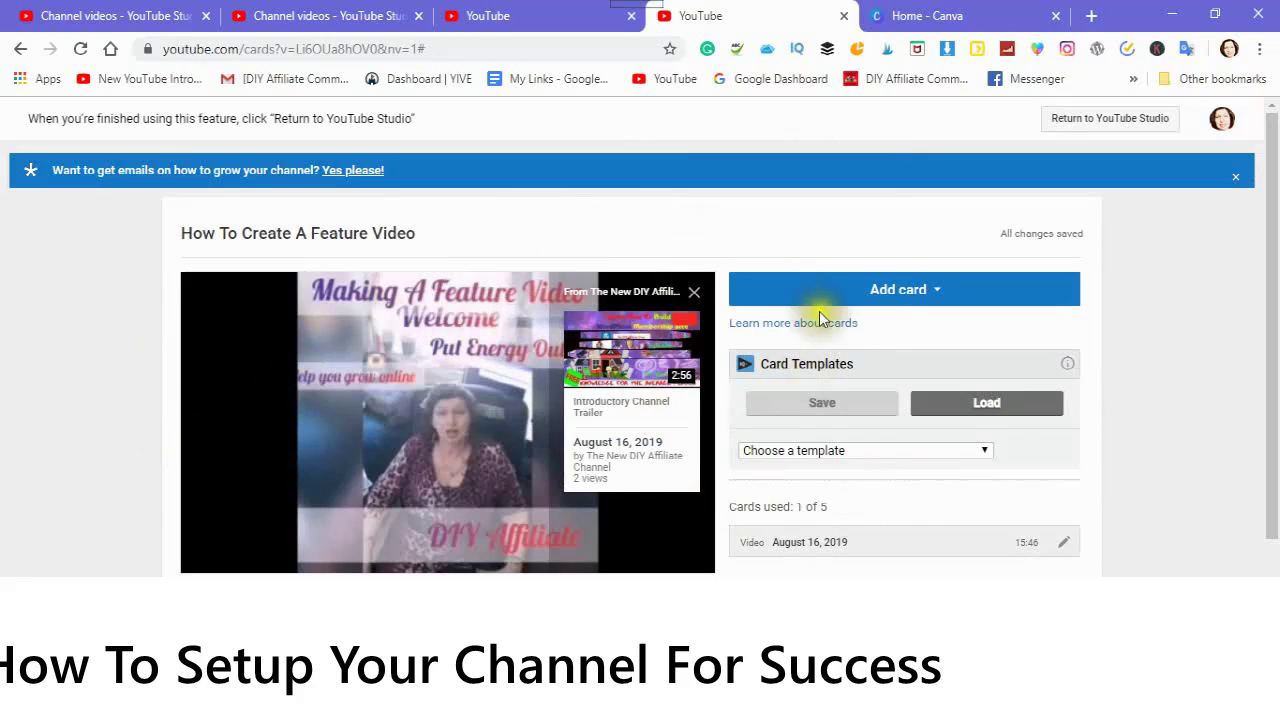
click(936, 293)
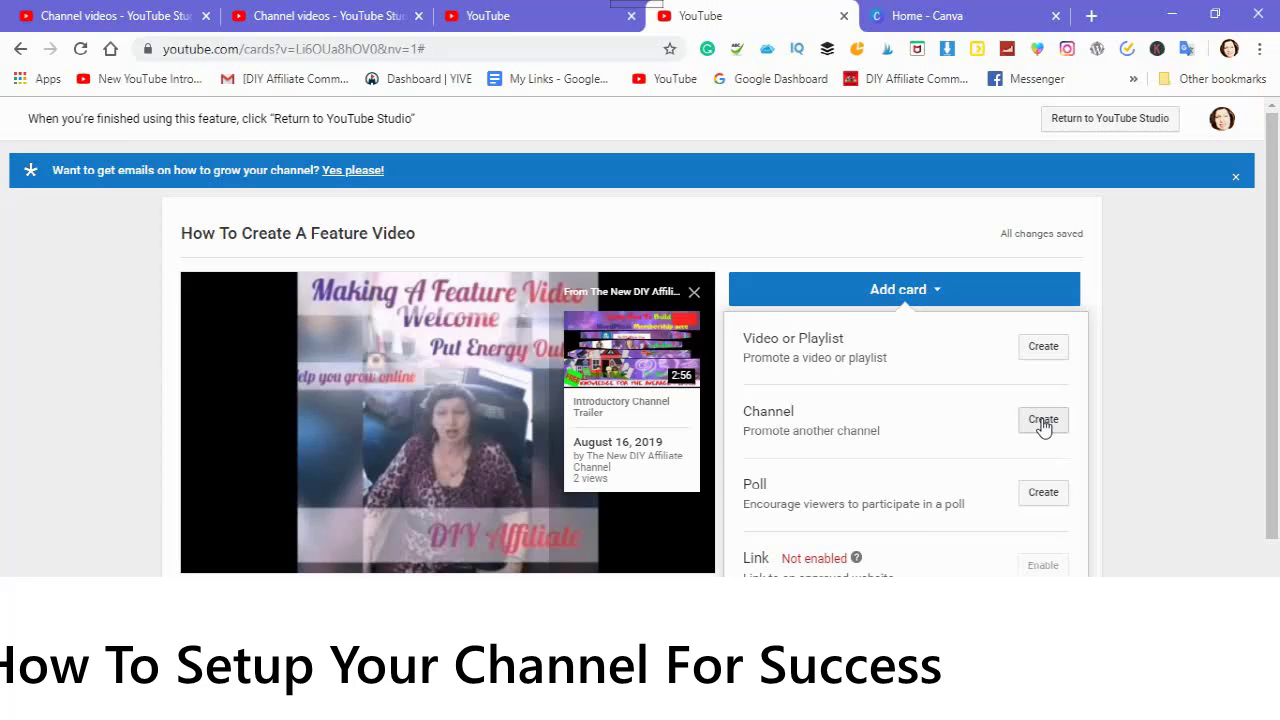
click(1043, 421)
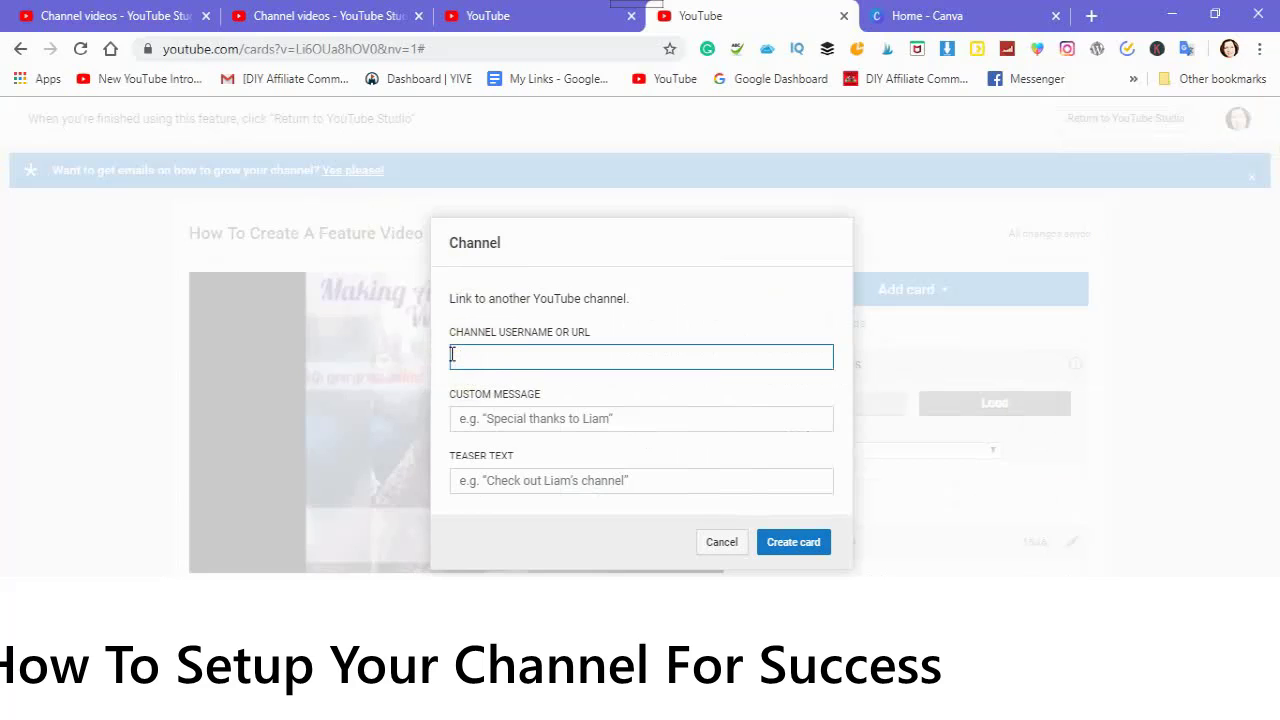
right_click(133, 83)
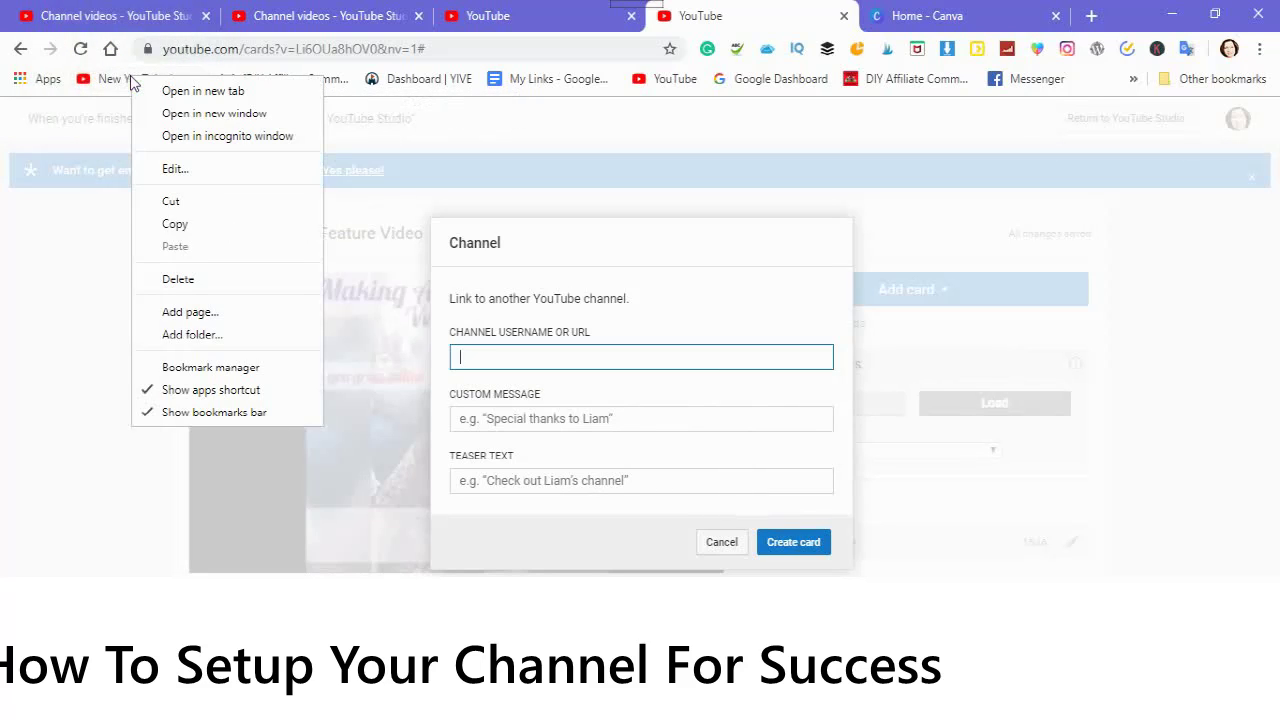
click(415, 152)
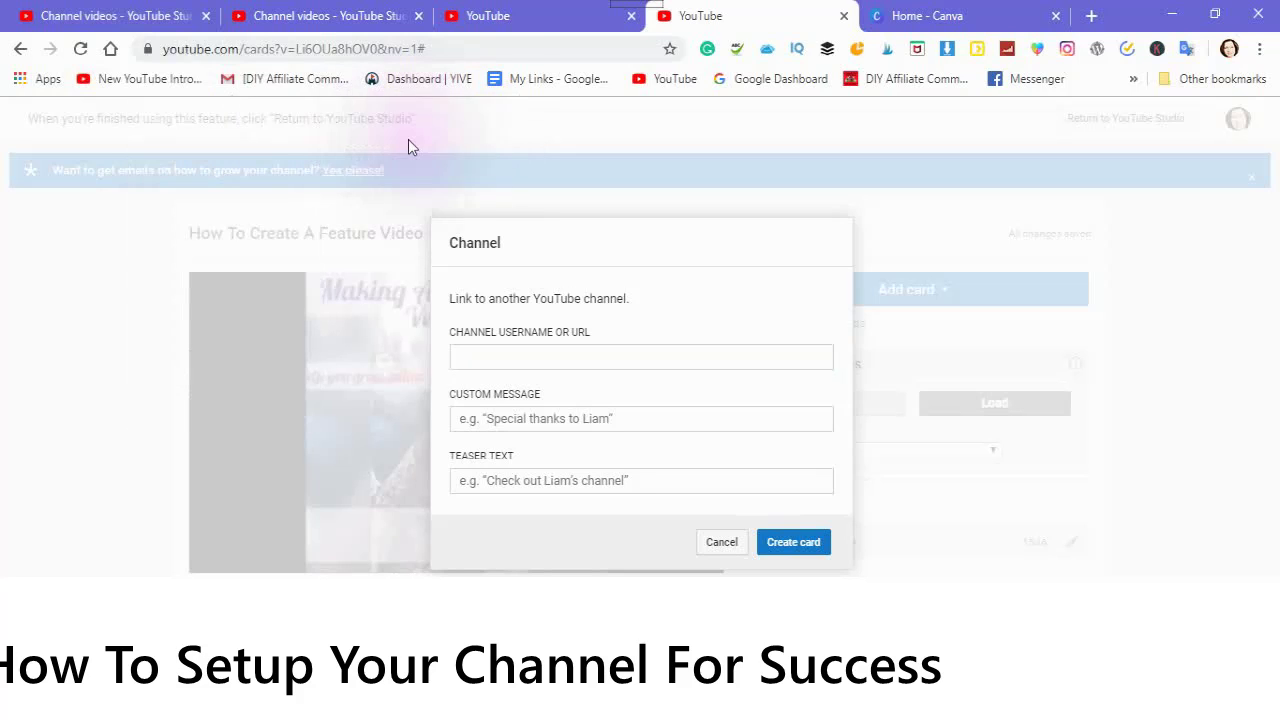
click(472, 352)
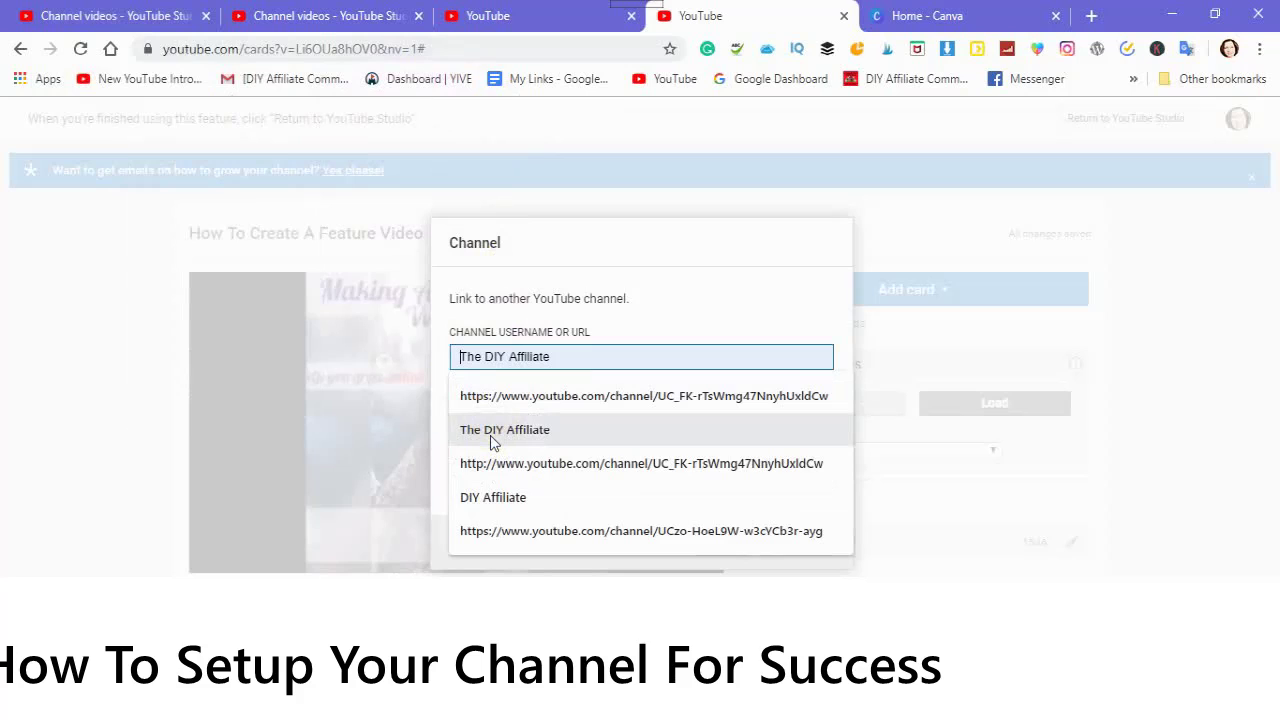
click(480, 534)
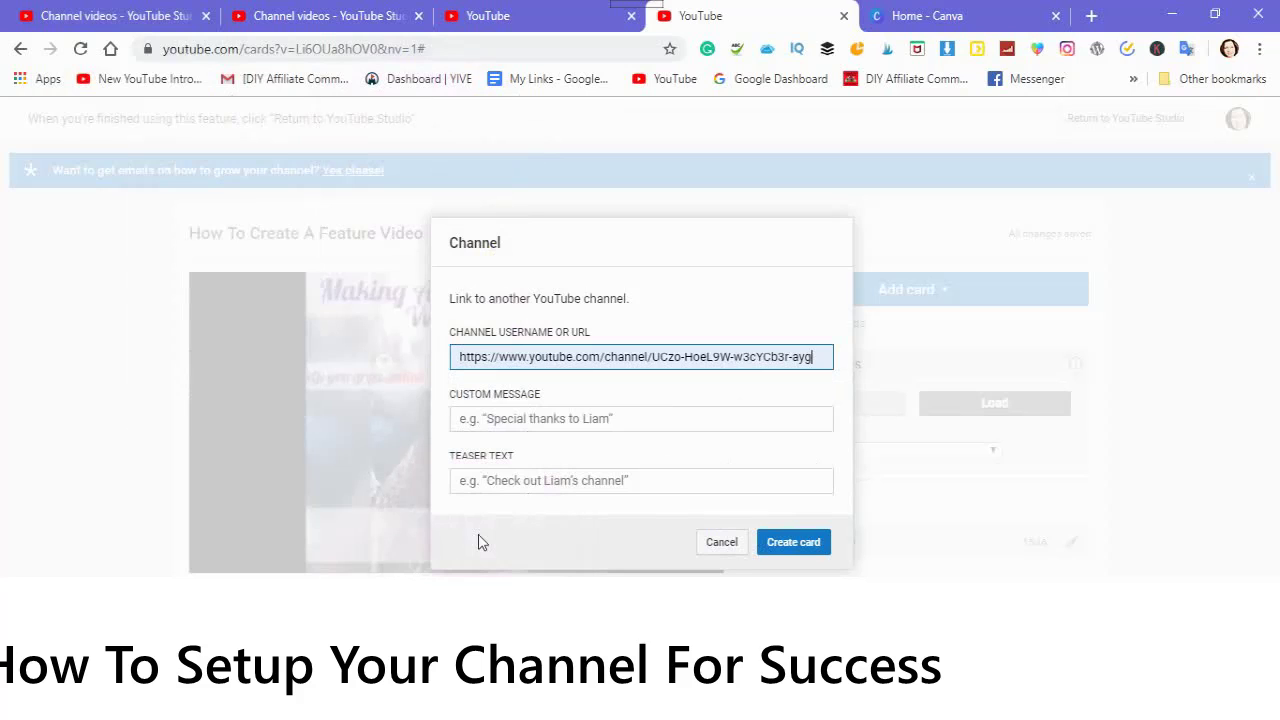
Give the channel card the custom message Learn All My Secrets and teaser text Learn a Well Kept Secret, and create it
click(622, 419)
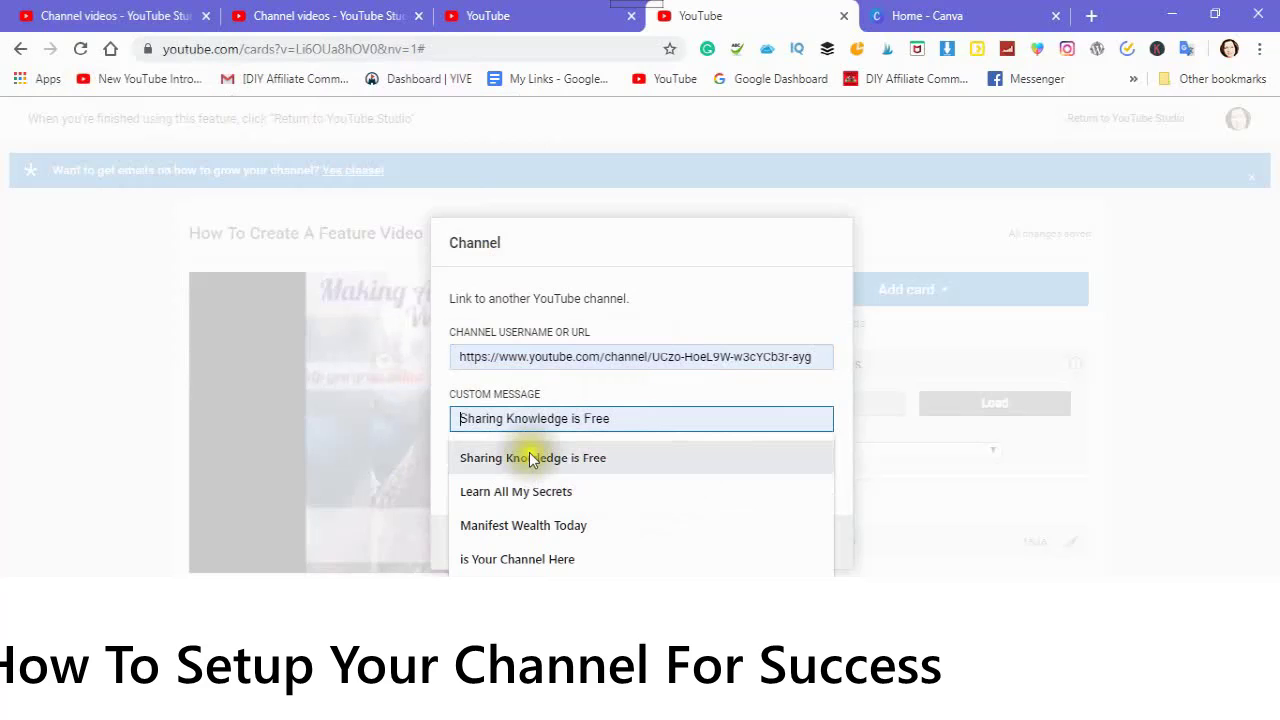
click(494, 495)
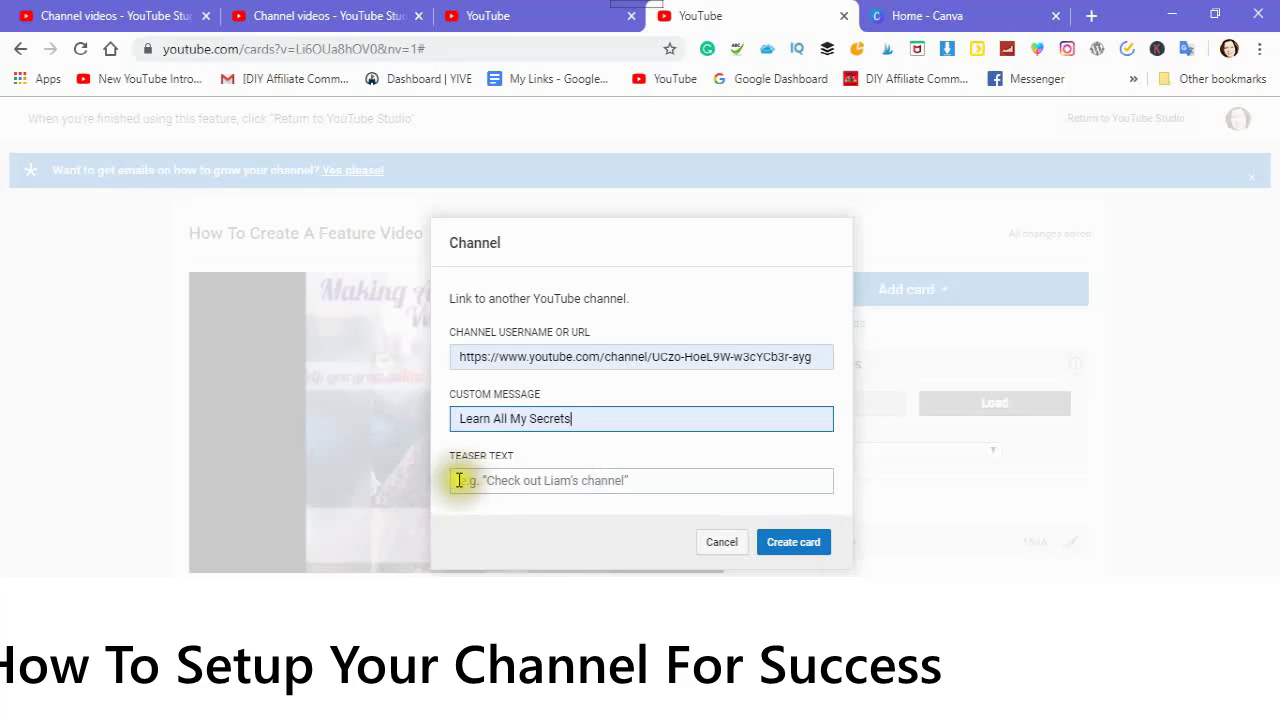
click(463, 479)
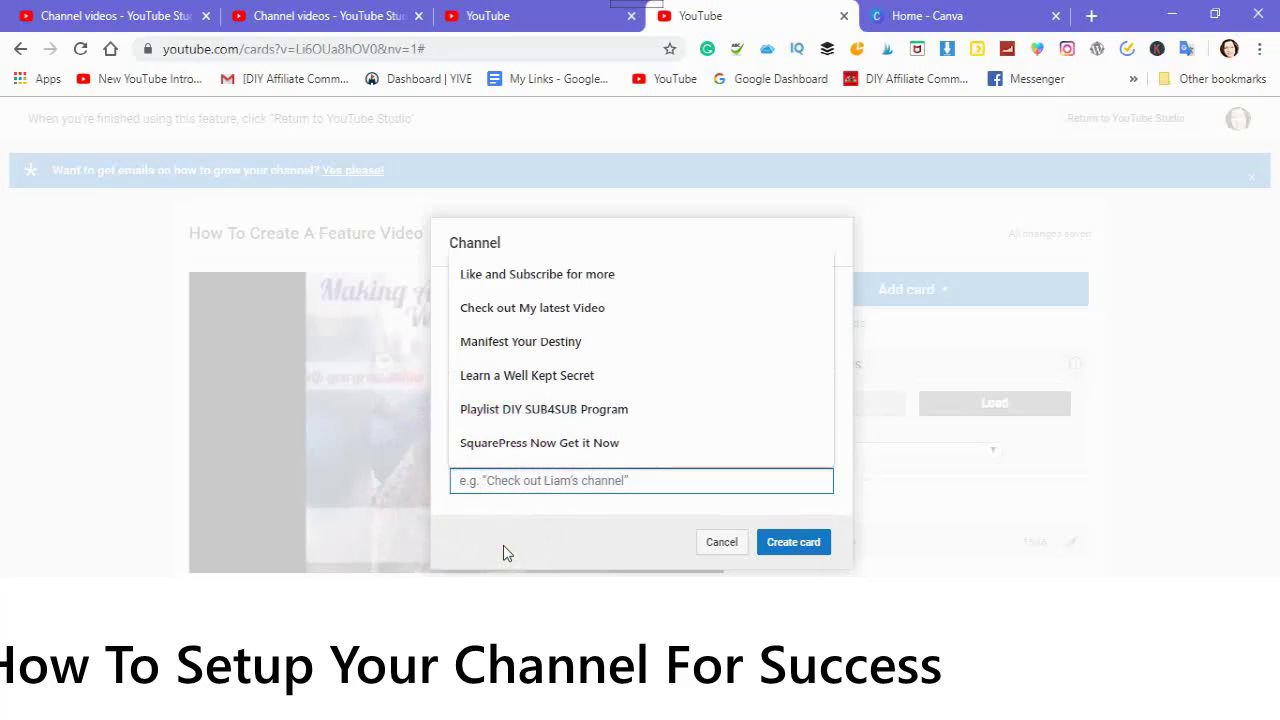
click(511, 375)
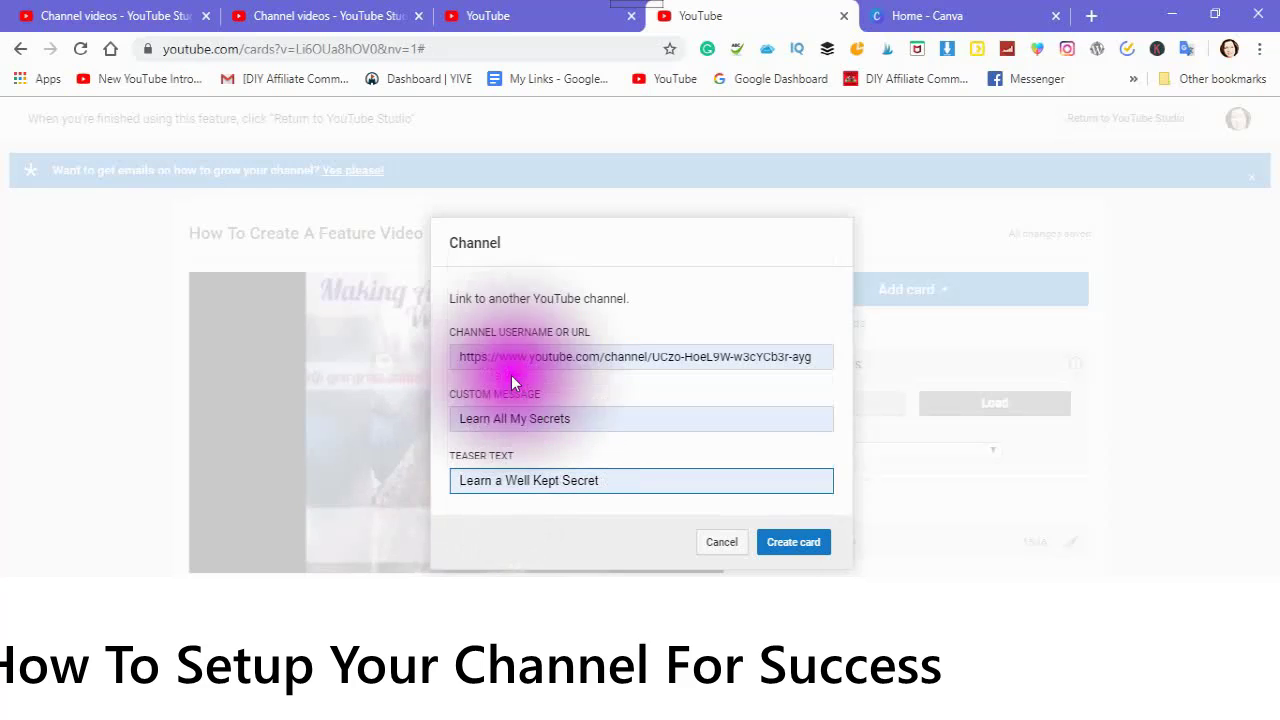
click(796, 548)
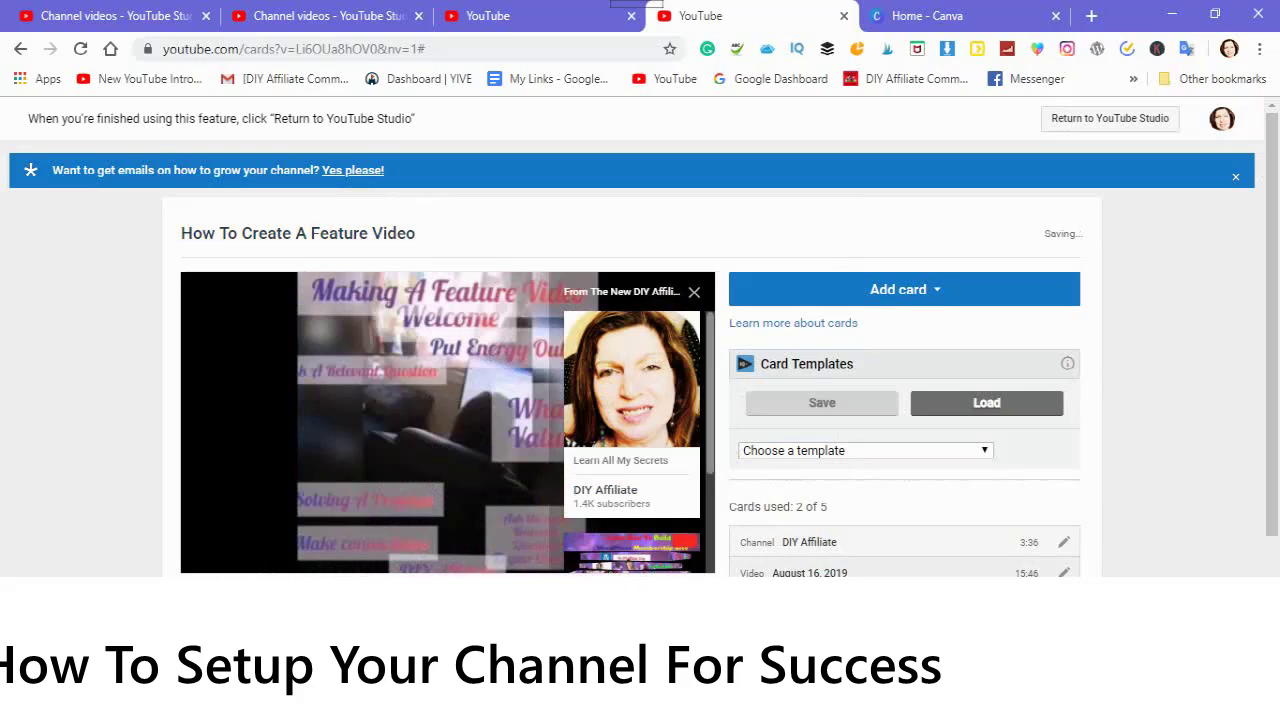
Close and reopen the card preview in the player, and look through the channel and video cards
click(695, 293)
click(695, 296)
click(695, 296)
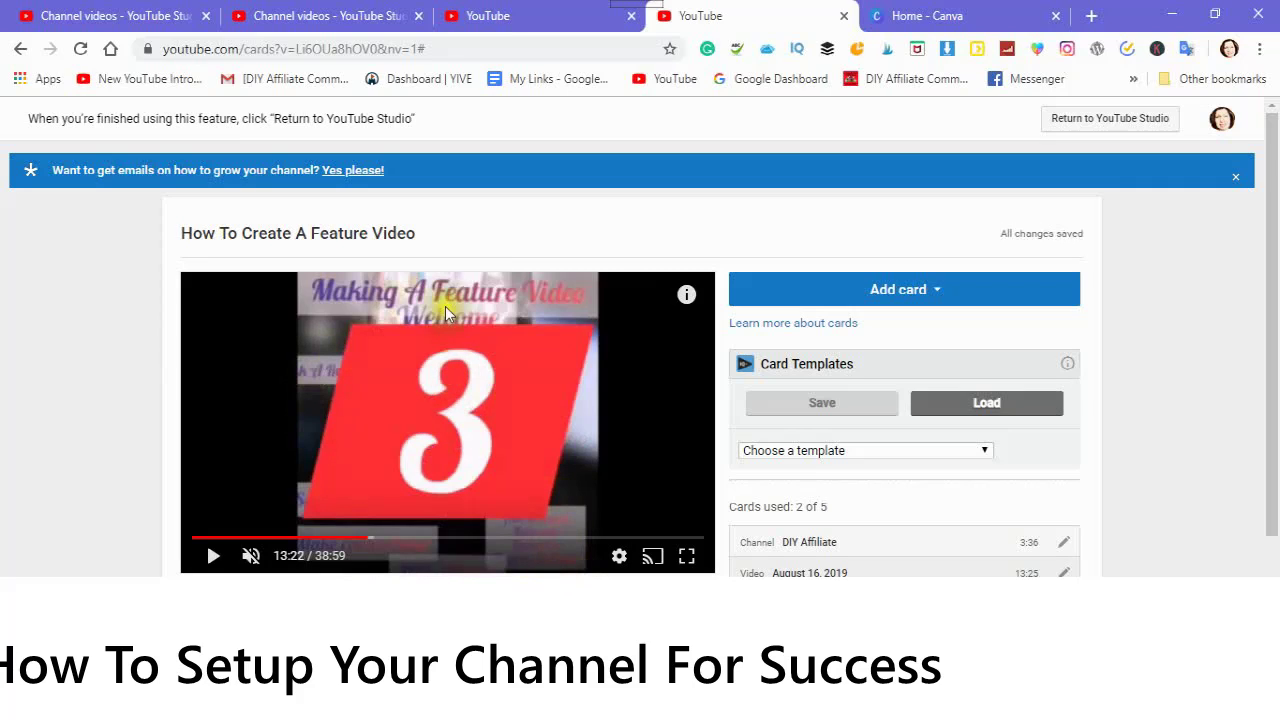
click(686, 298)
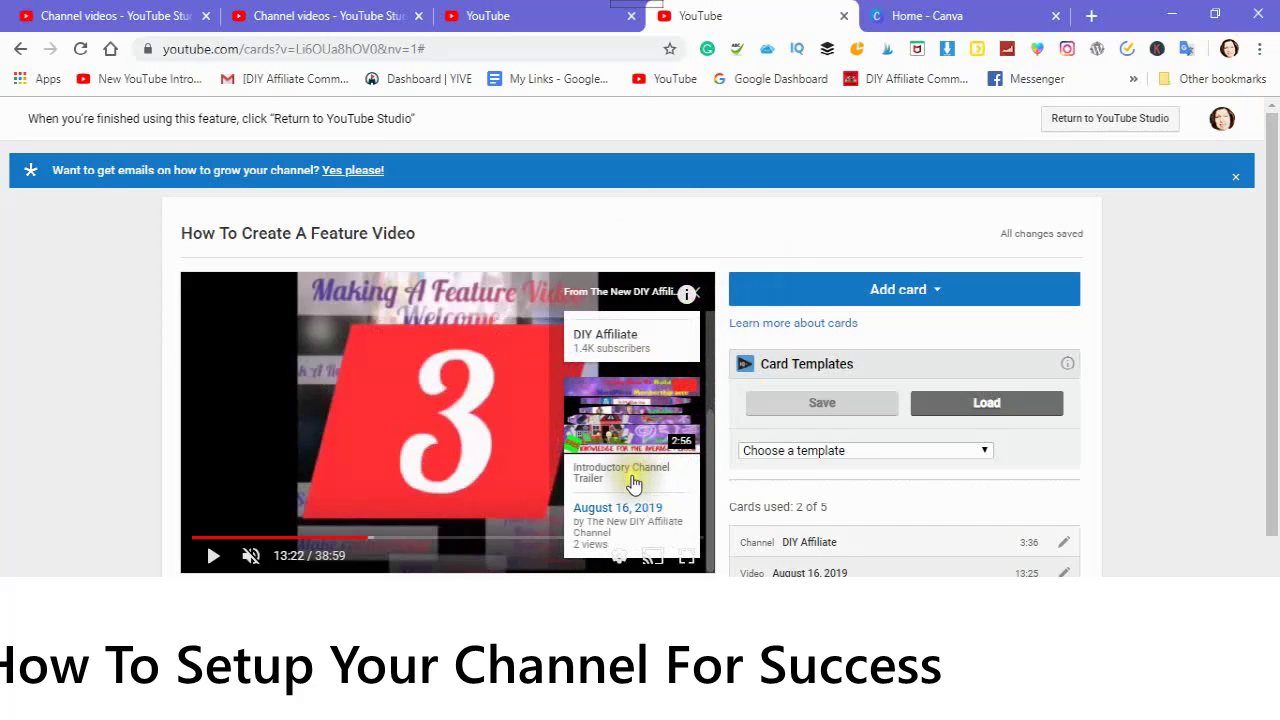
scroll(615, 445, up, 2)
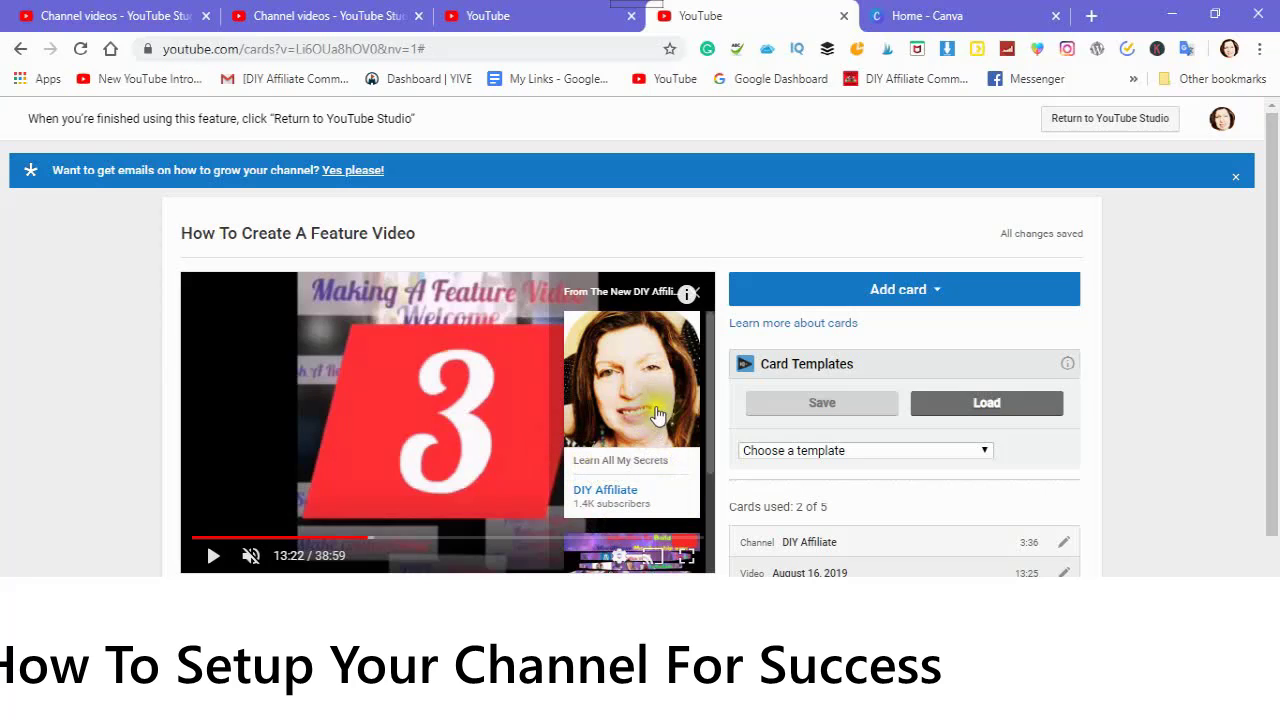
click(624, 503)
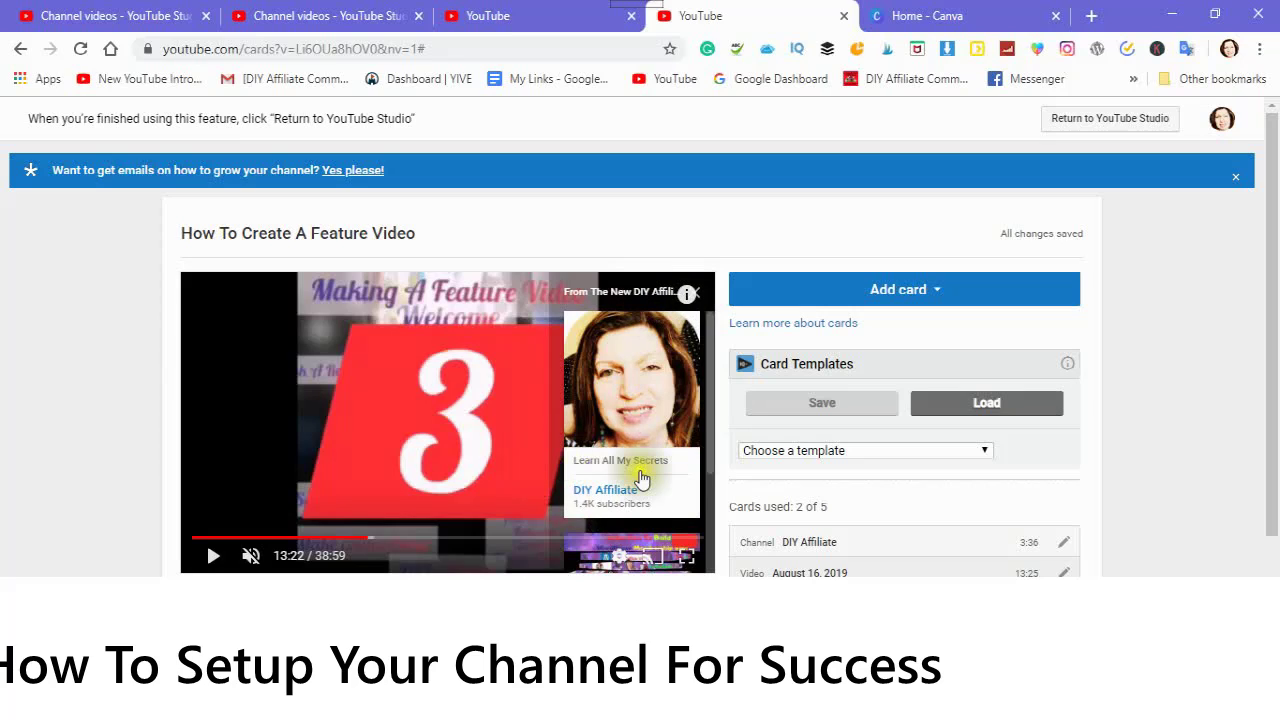
scroll(641, 480, down, 2)
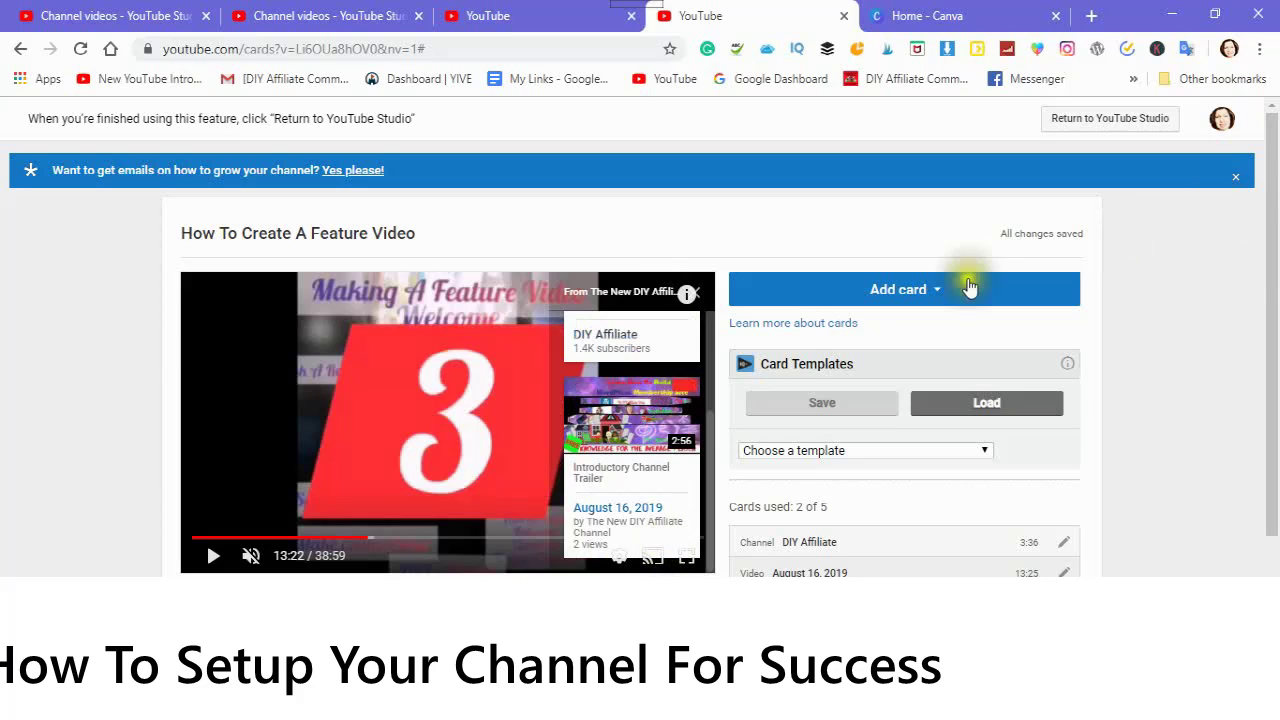
Start a Poll card and try out wordings for a poll question beginning with What
click(936, 296)
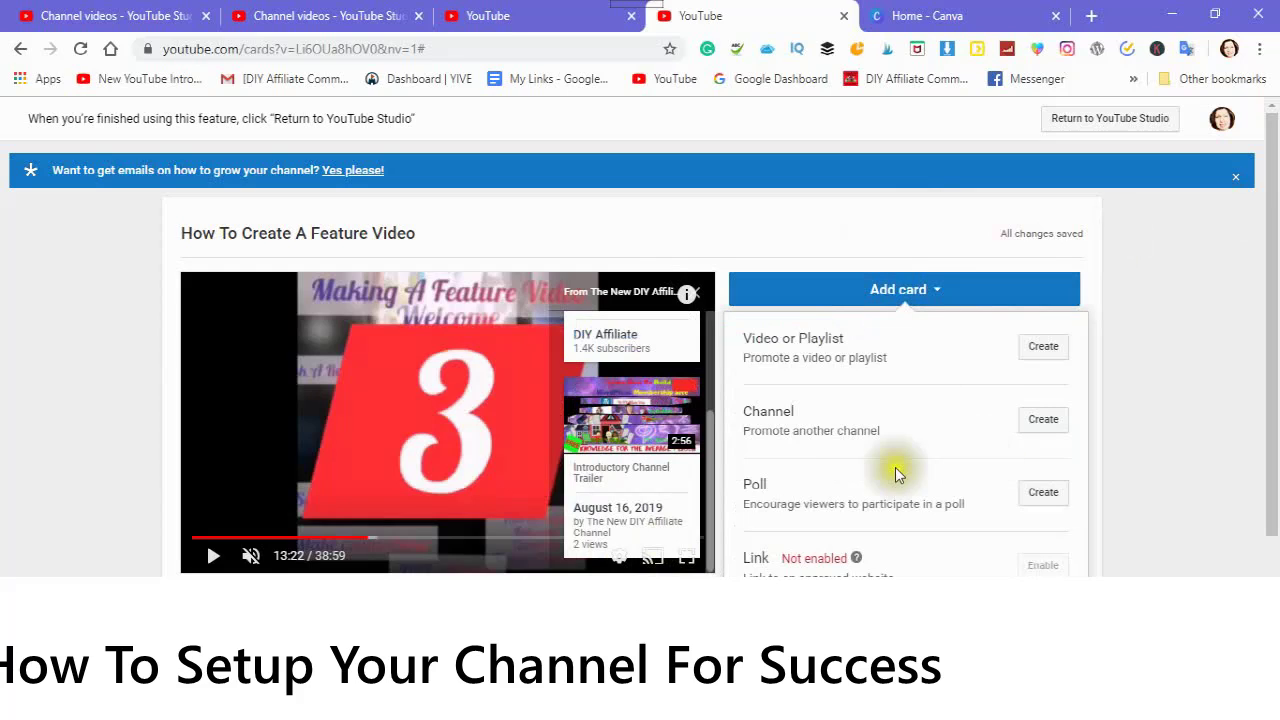
click(1043, 494)
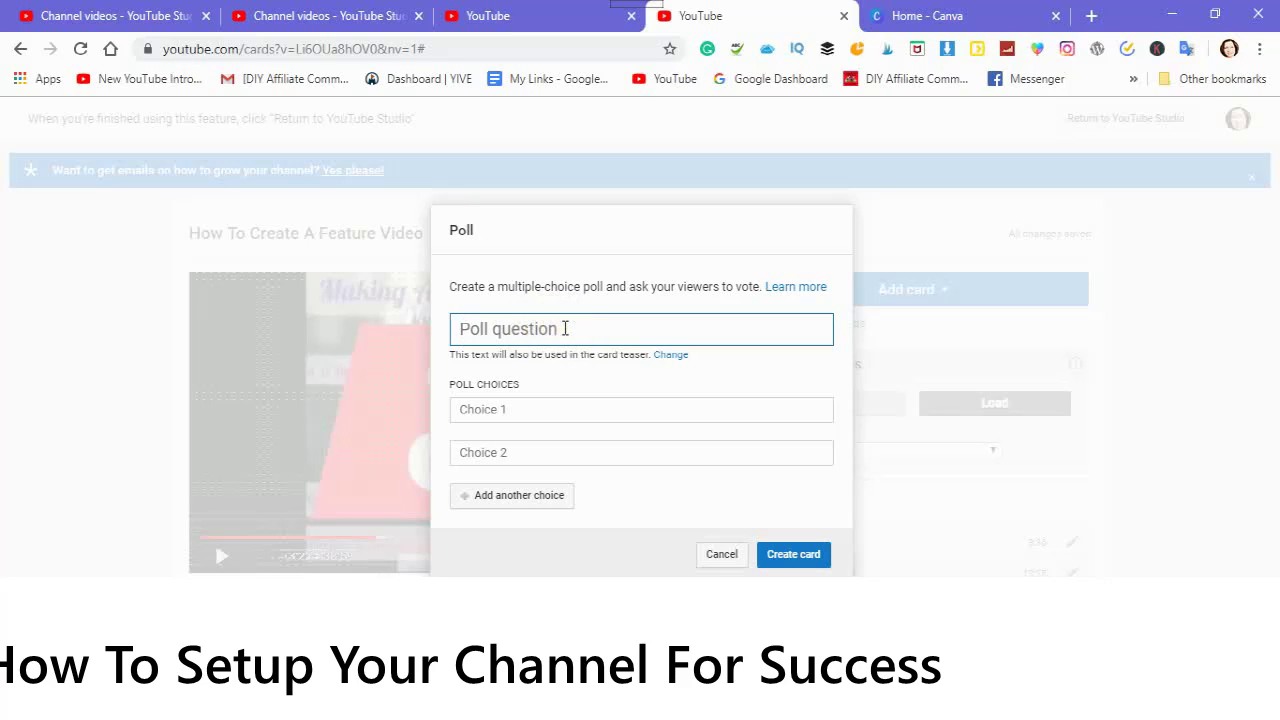
click(567, 329)
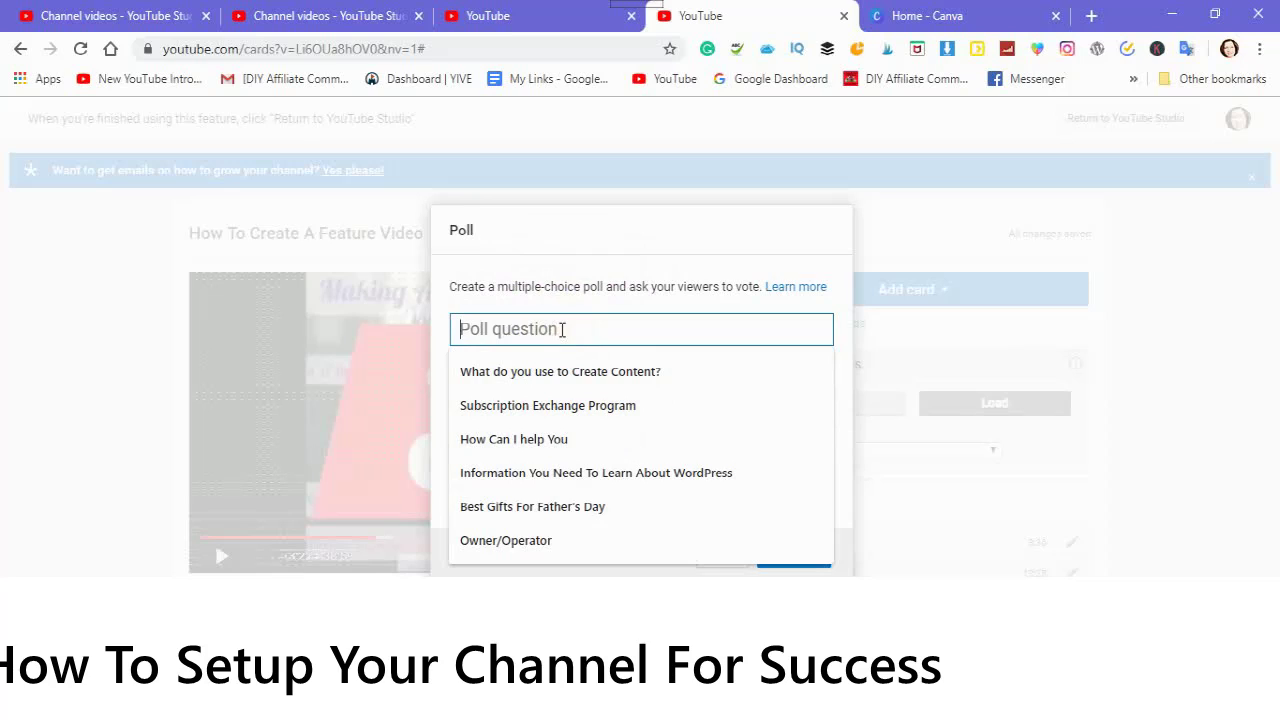
text(What a)
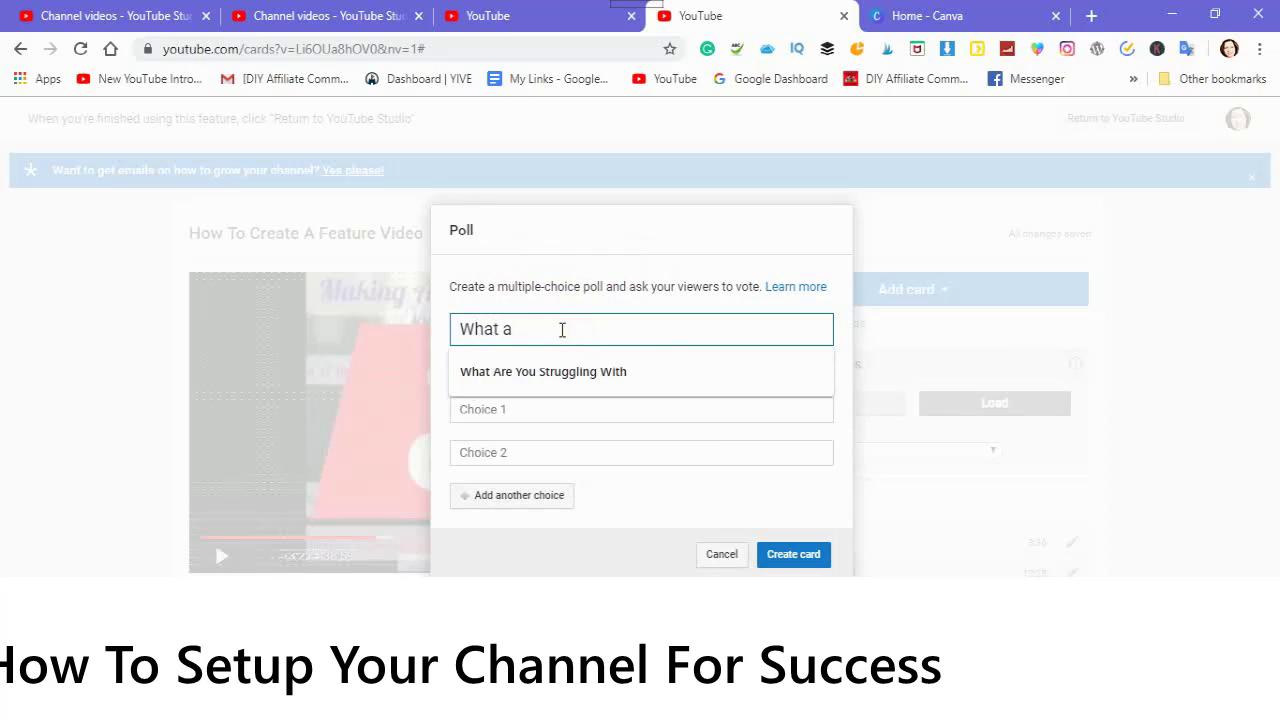
key(BackSpace)
text(dO)
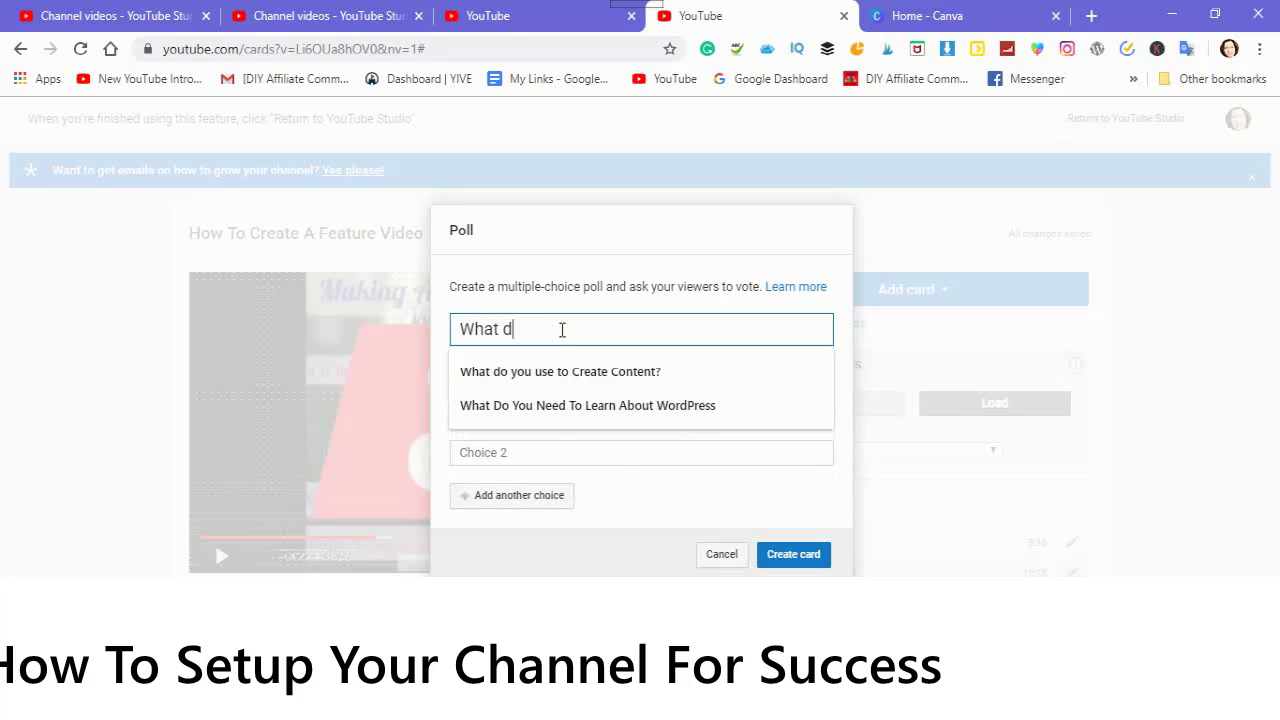
key(BackSpace)
key(BackSpace)
key(BackSpace)
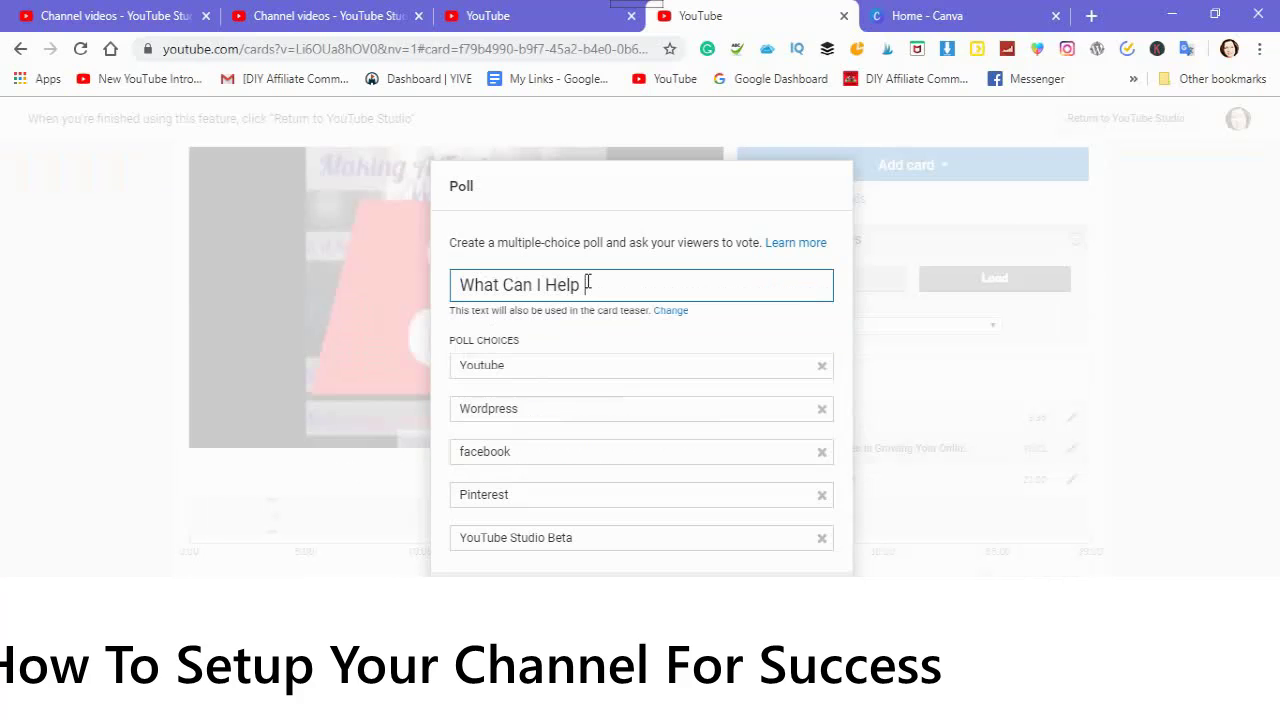
Complete the poll question as What Can I Help You With
text(YOu)
key(BackSpace)
key(BackSpace)
key(BackSpace)
text(Yoo)
double_click(598, 284)
text(You With)
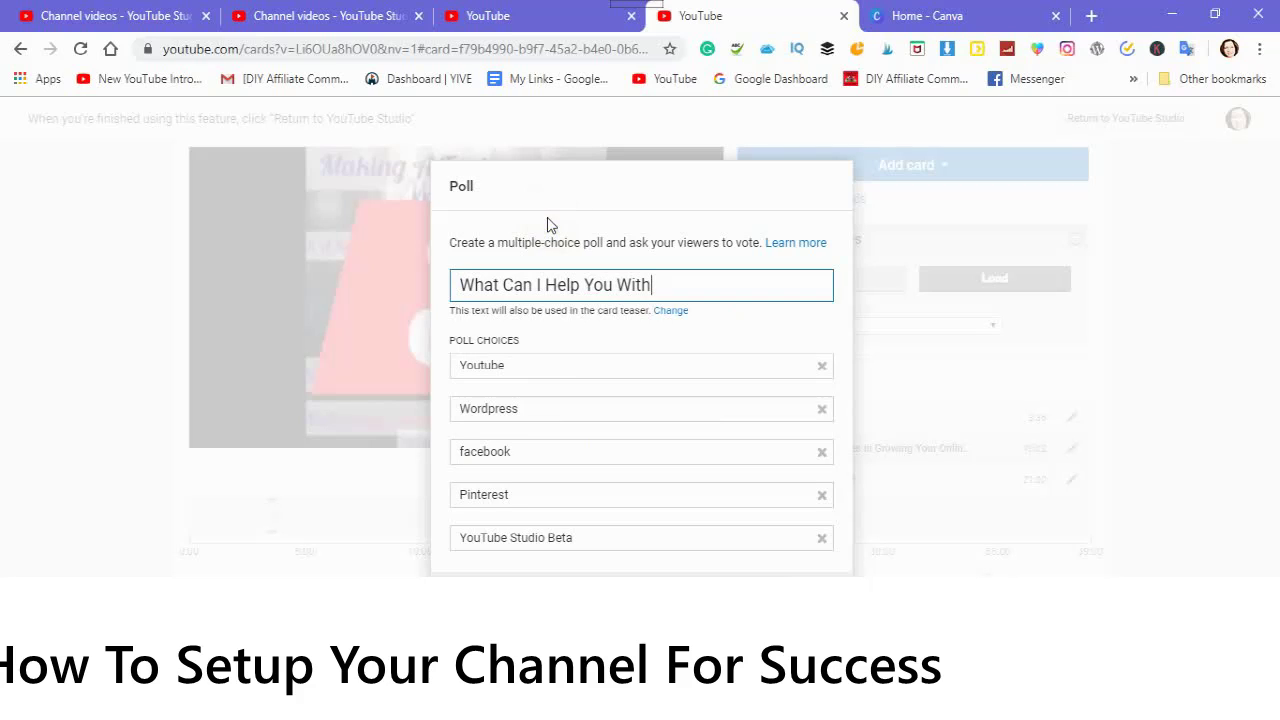
Copy the poll question What Can I Help You With and open it in Google Translate
drag(666, 287, 430, 278)
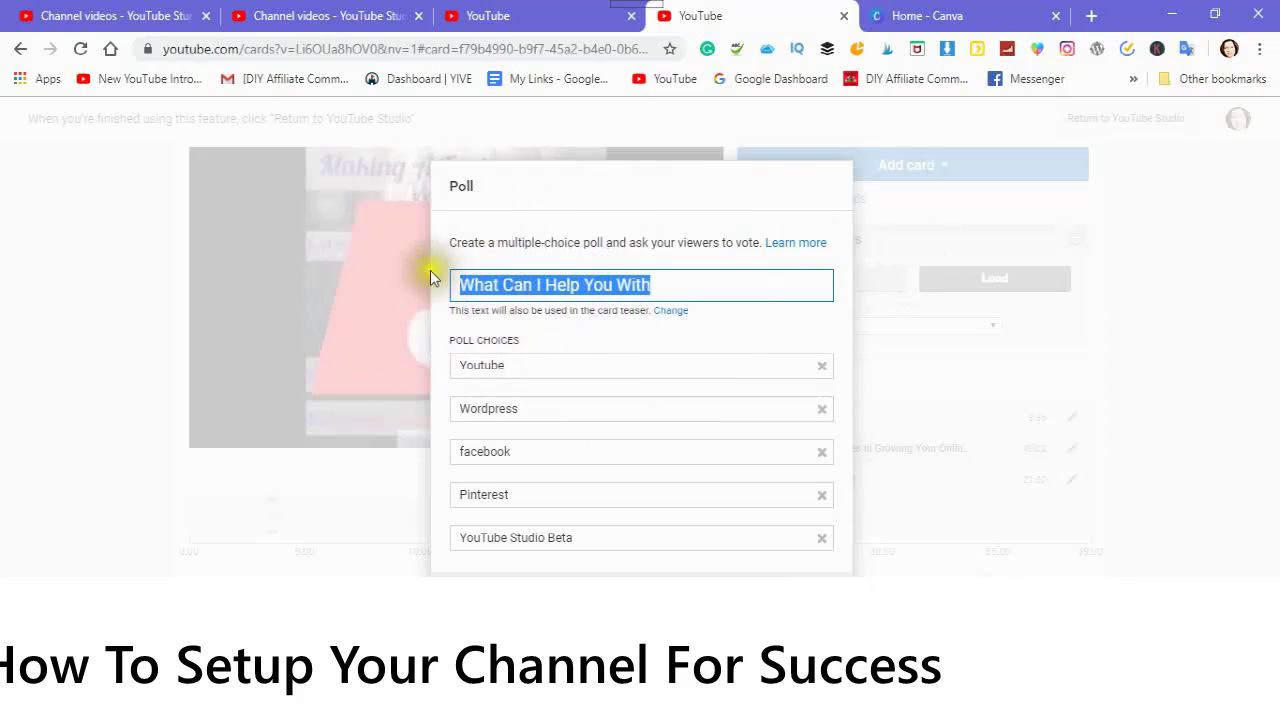
right_click(507, 284)
click(540, 350)
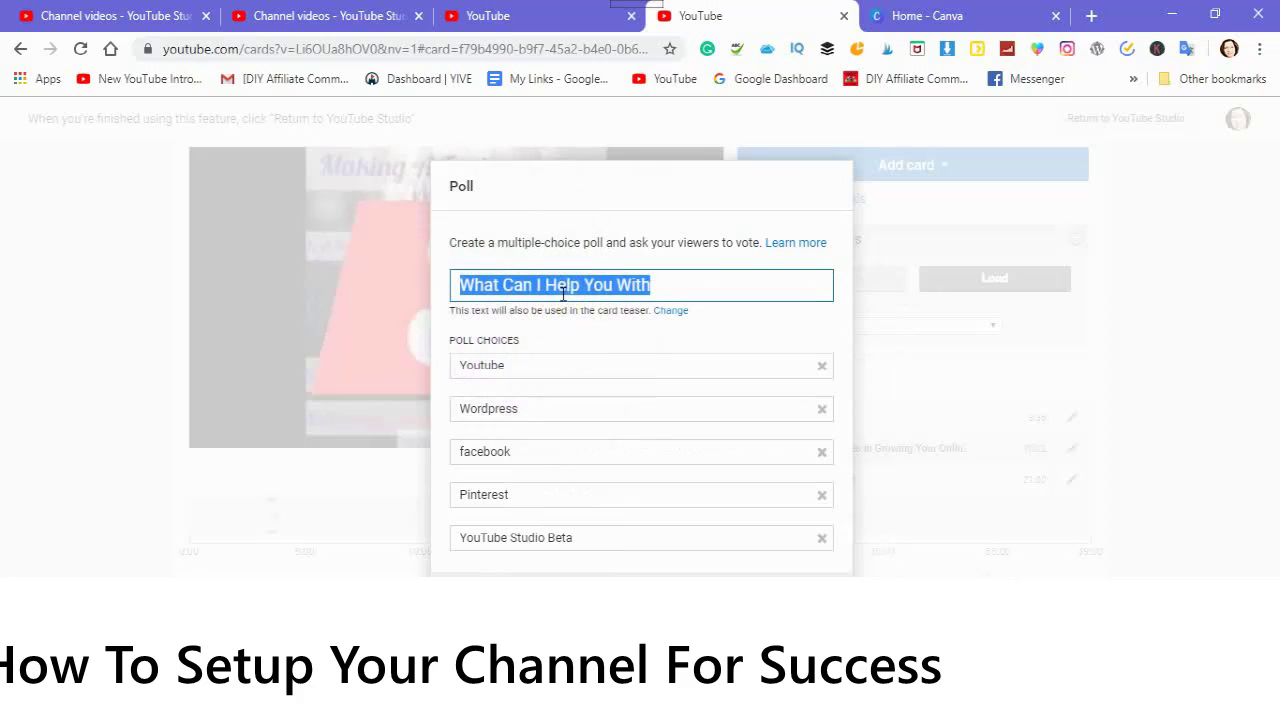
click(1186, 50)
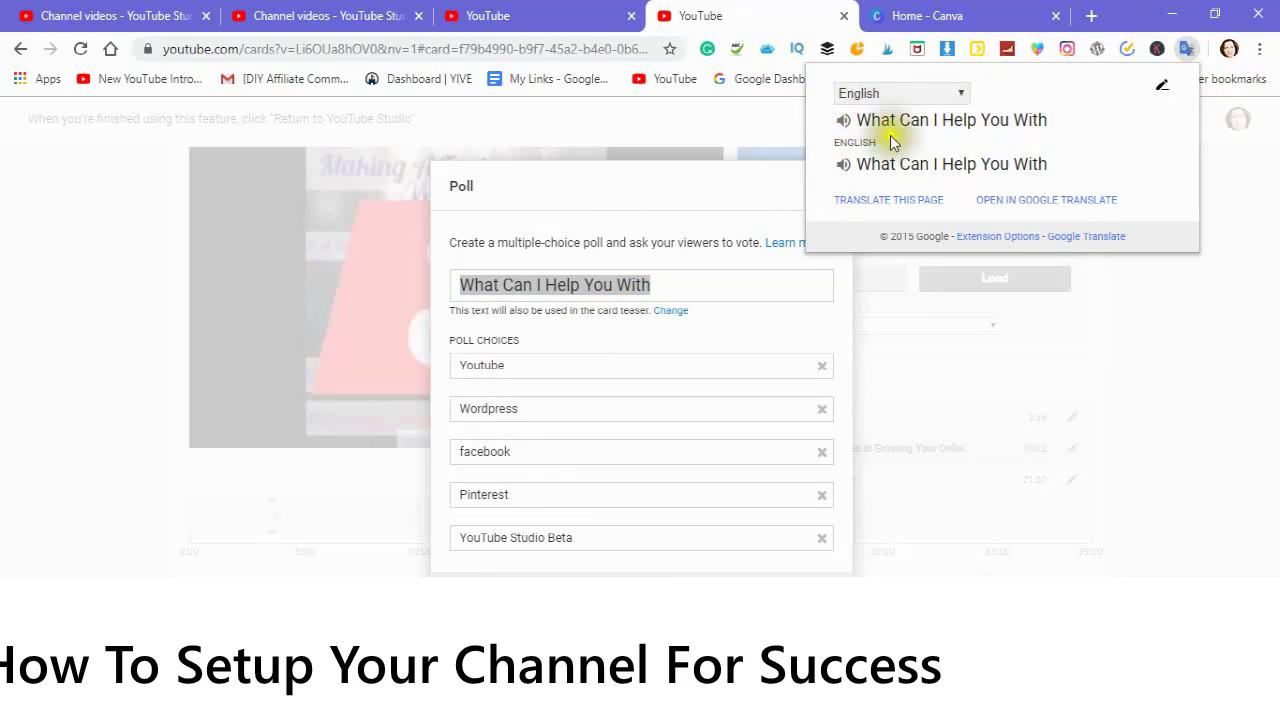
click(1034, 205)
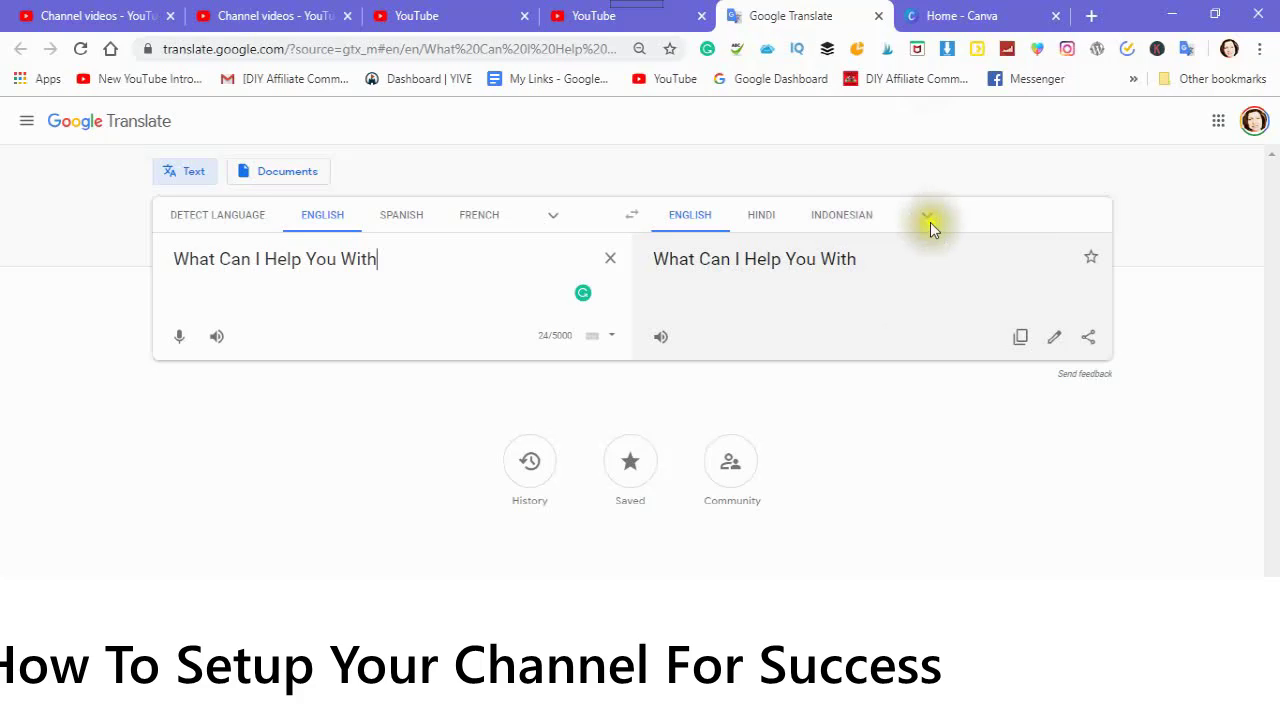
Translate the poll question from English into Hindi, and save and copy the translation
click(920, 221)
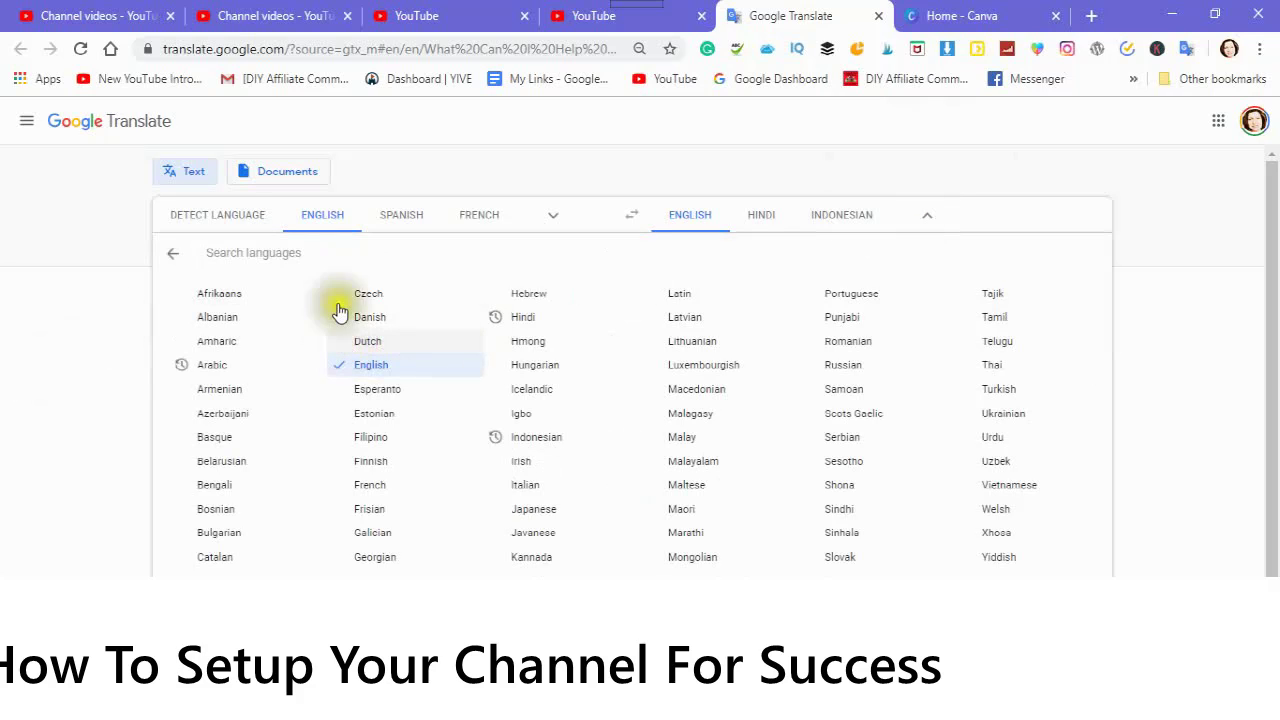
click(516, 325)
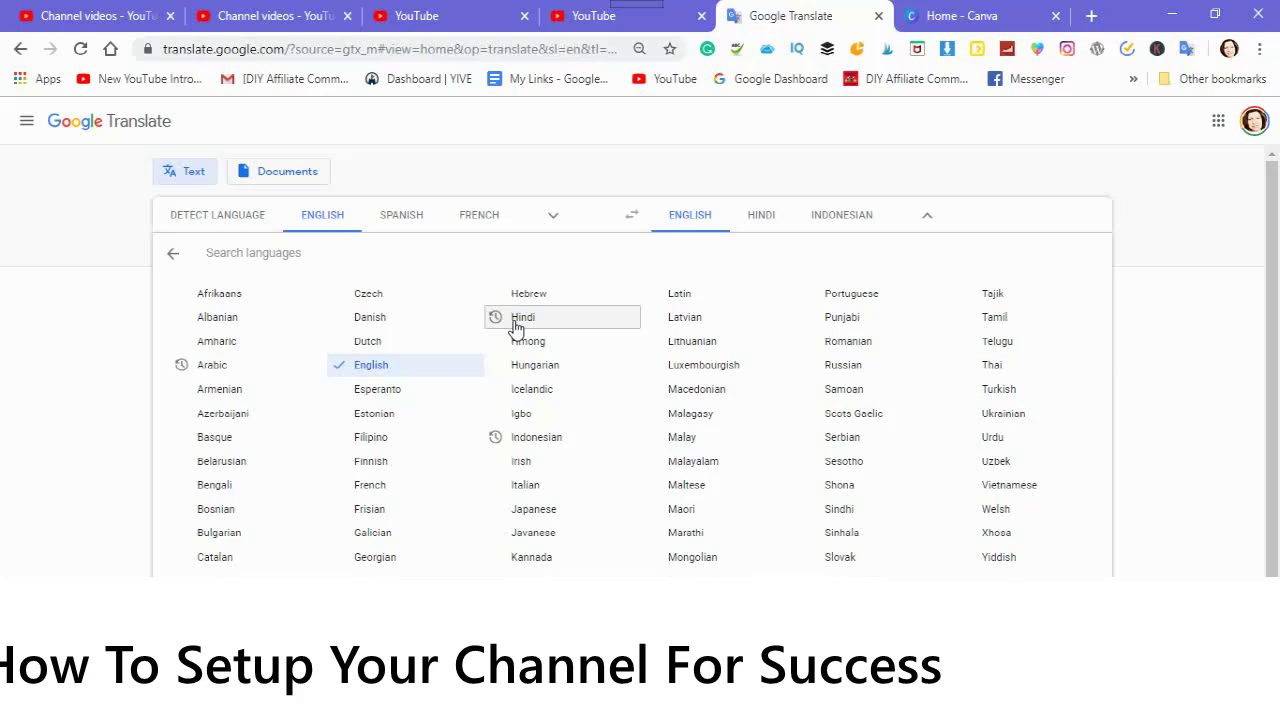
click(516, 325)
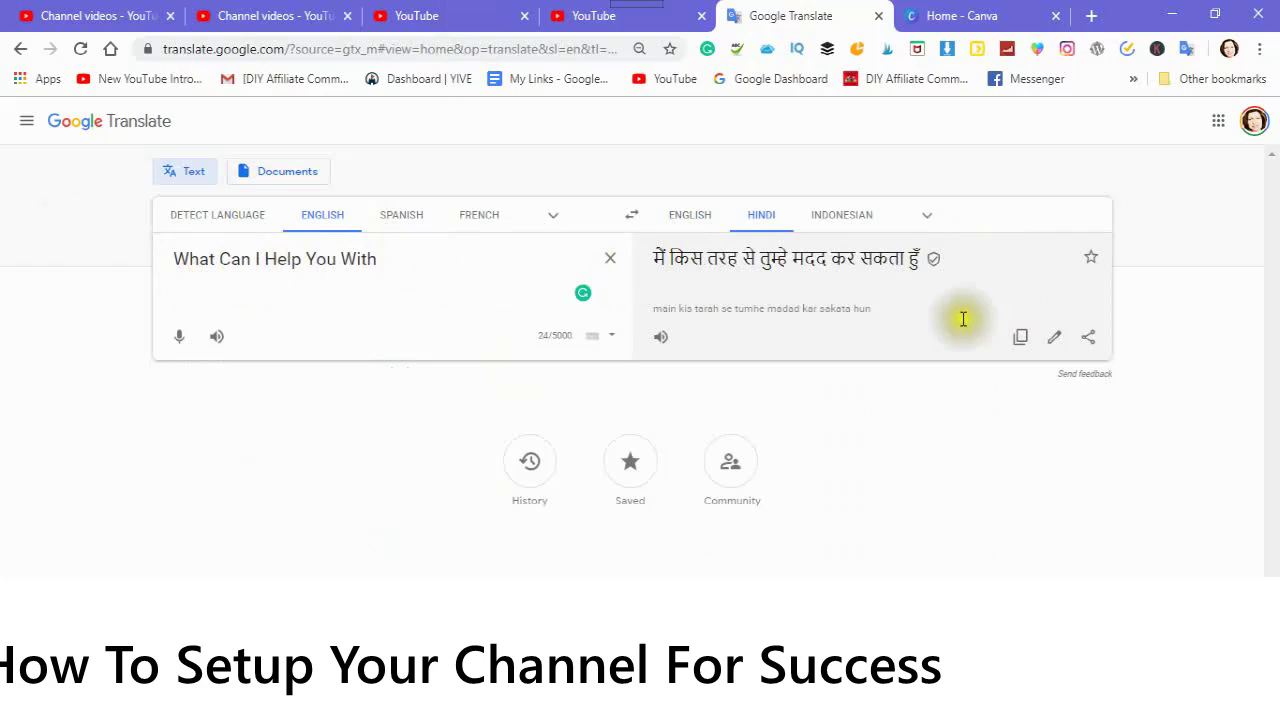
click(1091, 258)
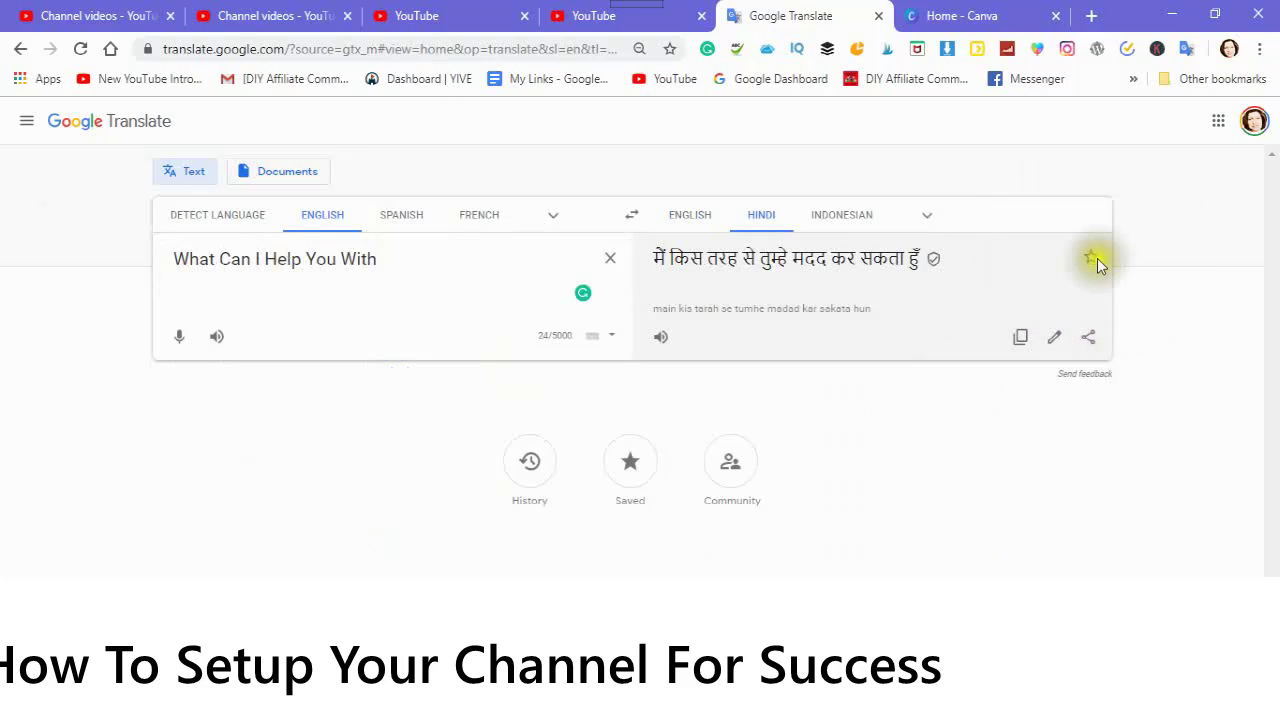
click(1021, 341)
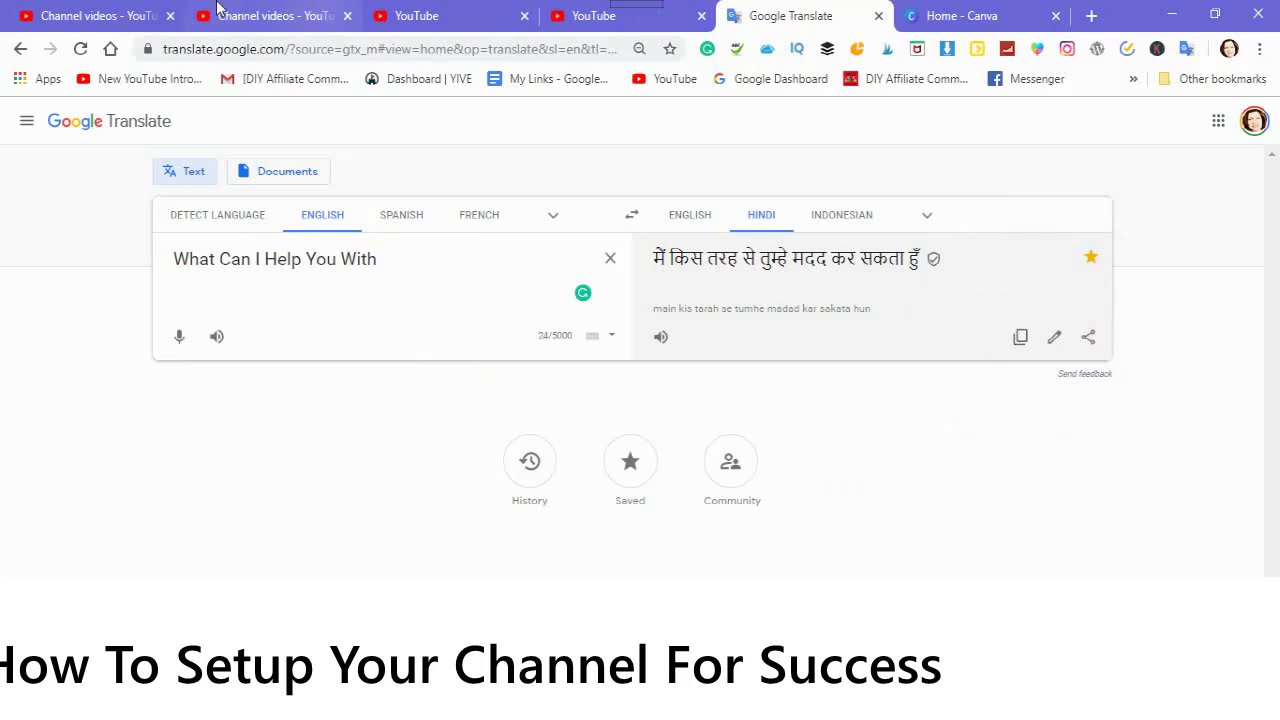
Return to the poll card and replace the English question with the copied Hindi translation
click(267, 20)
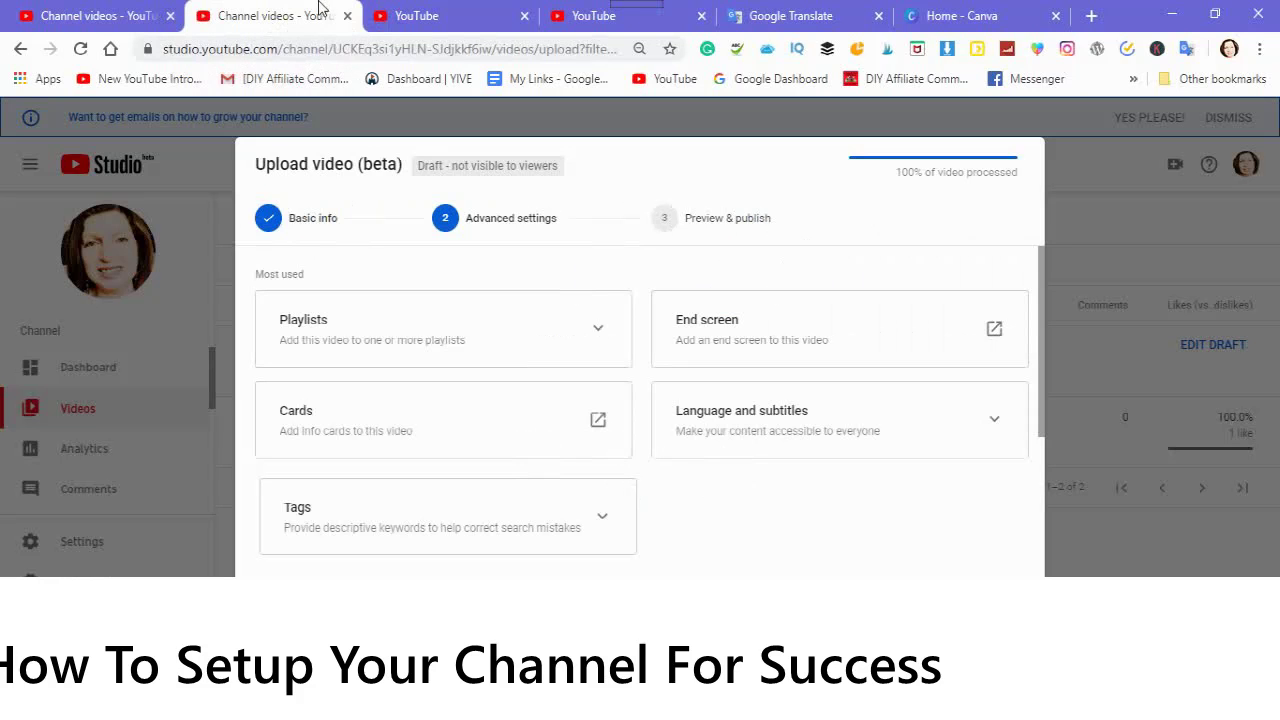
click(593, 10)
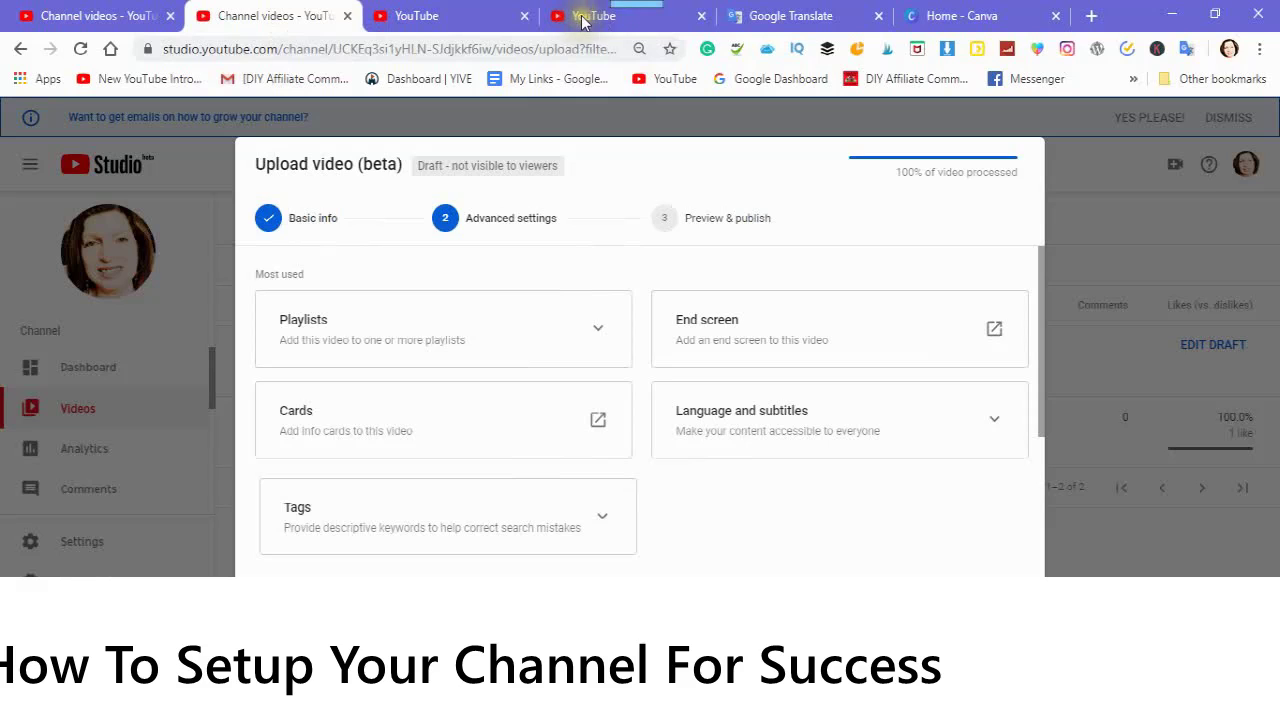
click(578, 16)
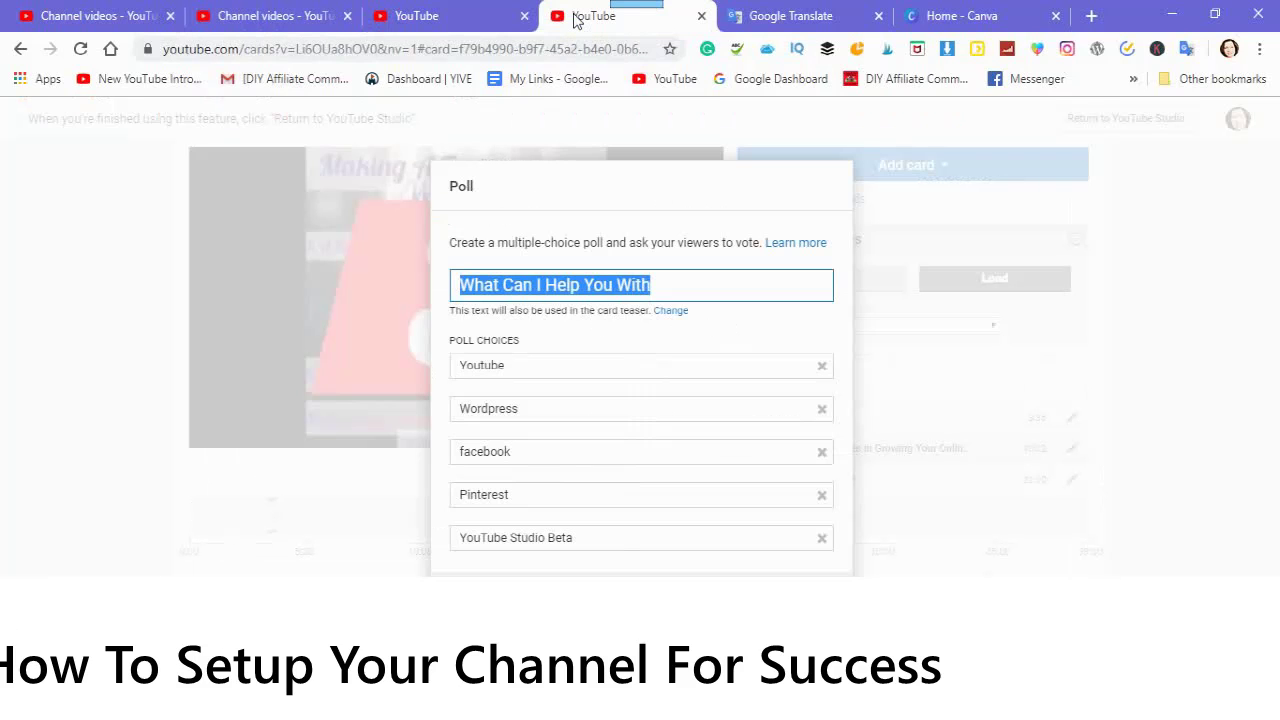
drag(652, 284, 462, 286)
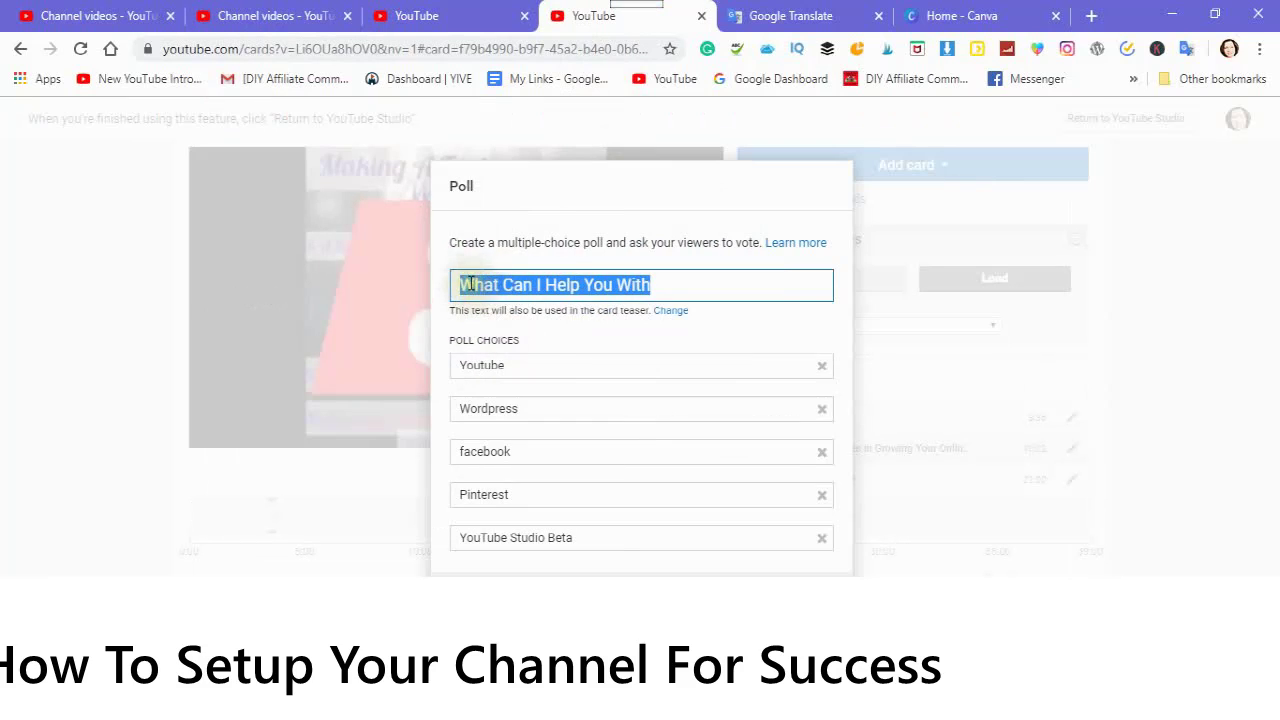
right_click(474, 288)
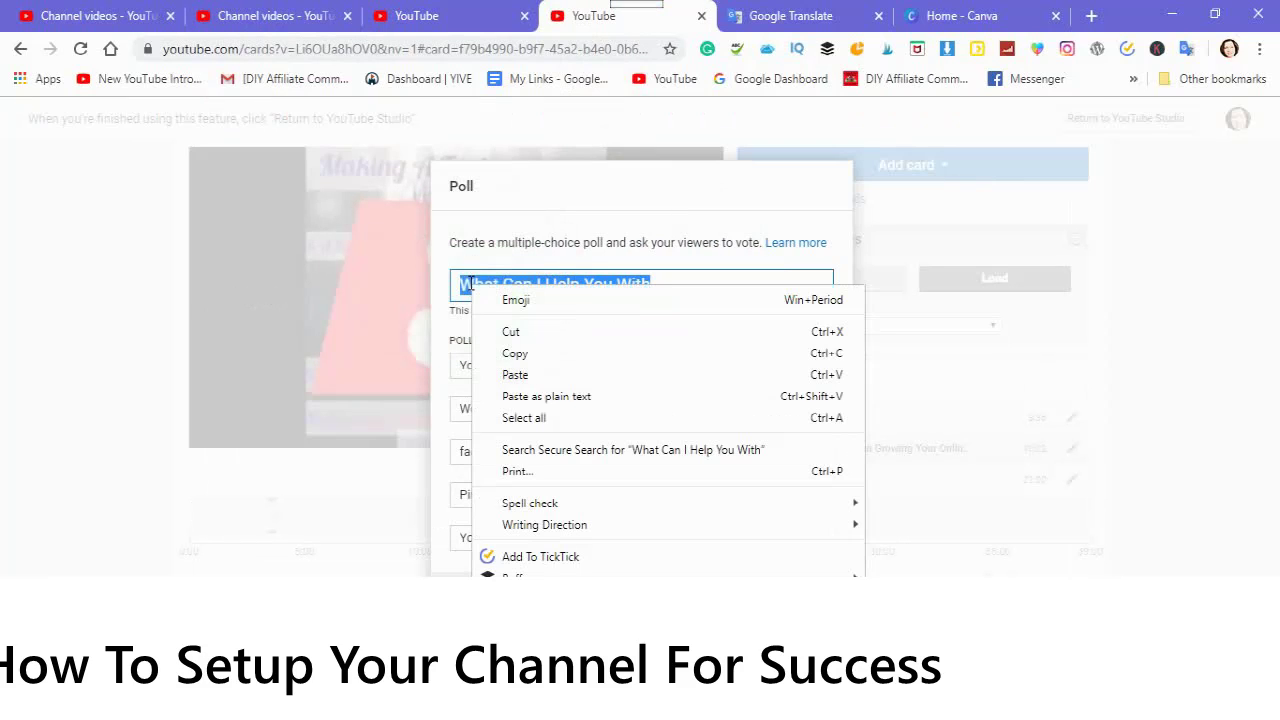
click(508, 374)
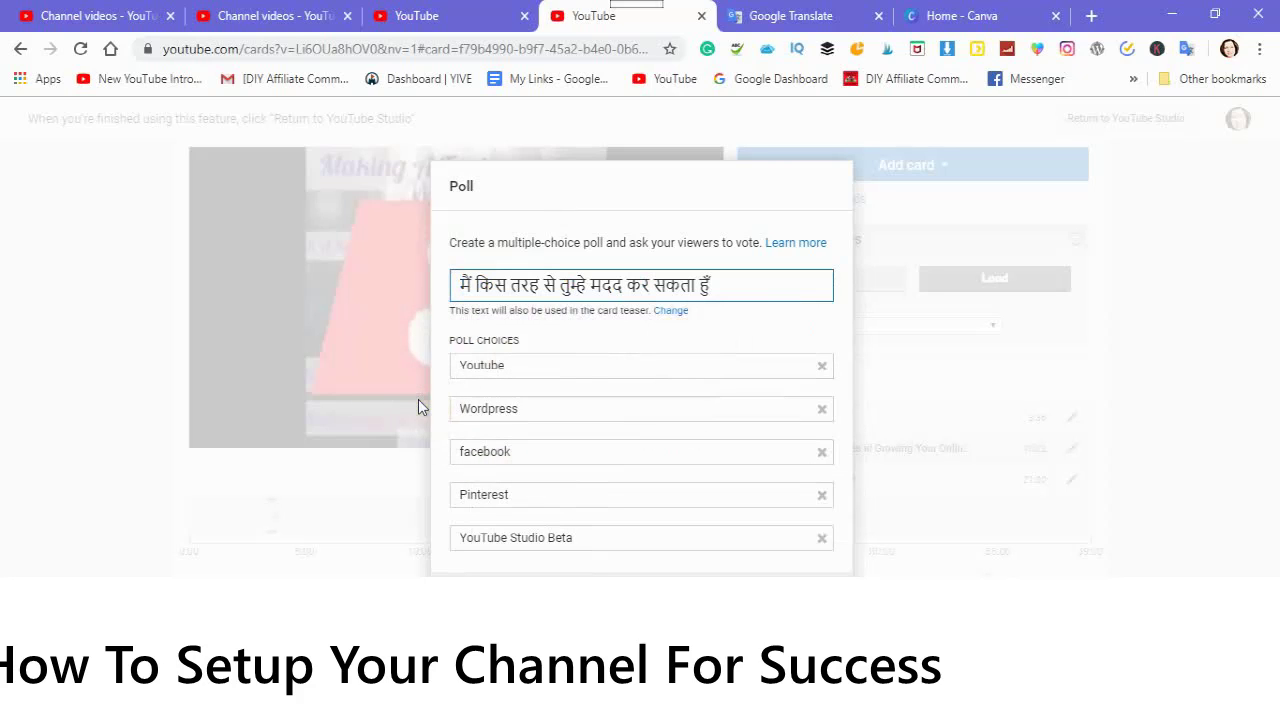
Try to translate the poll card page with the Google Translate browser extension
click(1185, 51)
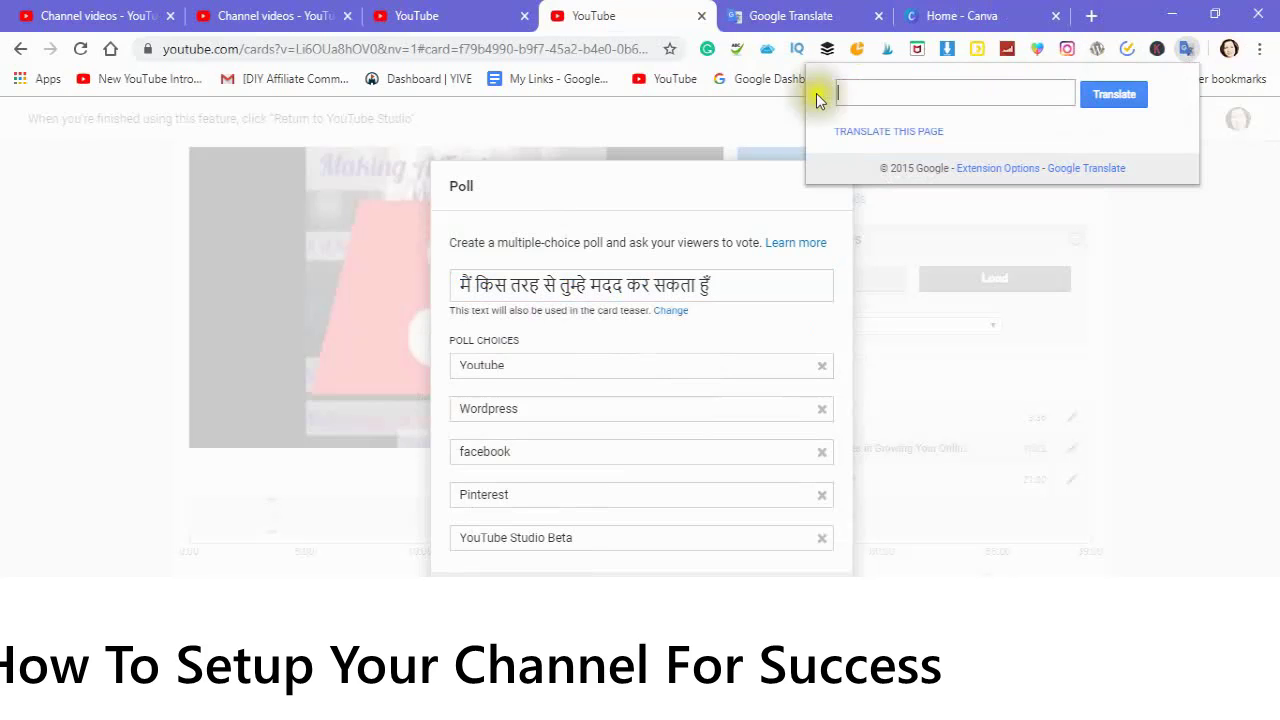
click(884, 134)
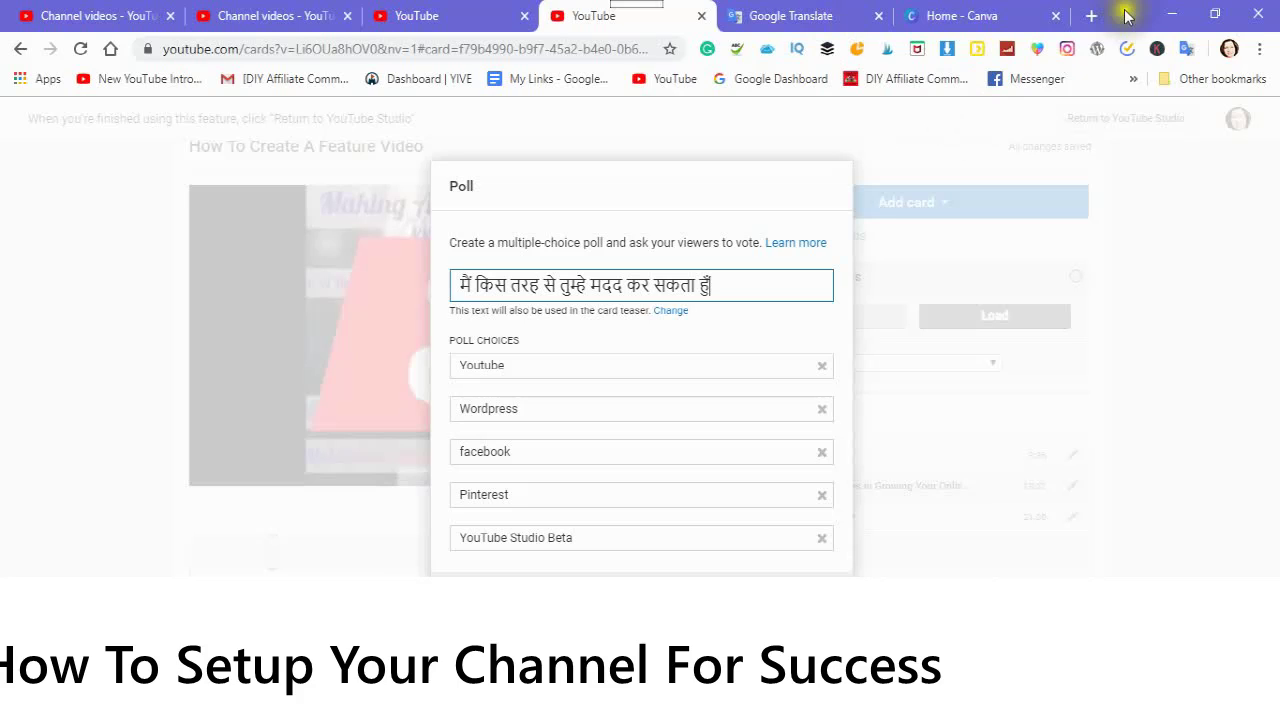
click(1188, 50)
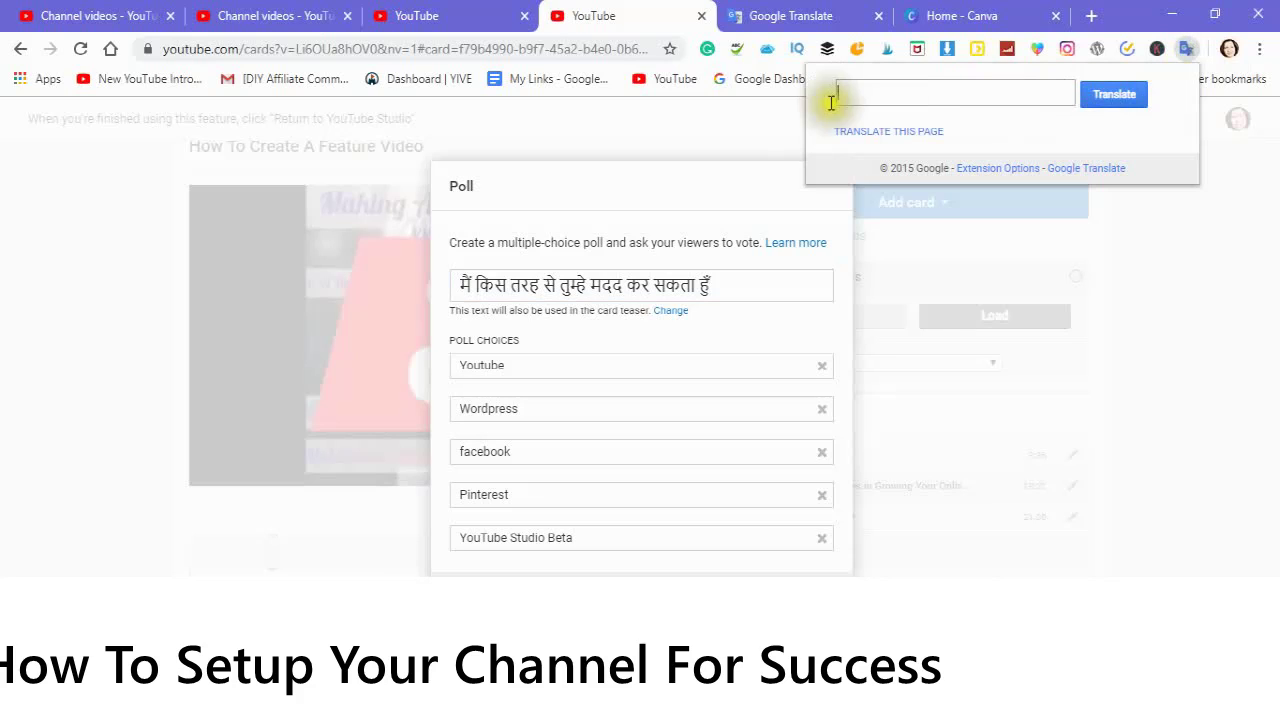
click(869, 139)
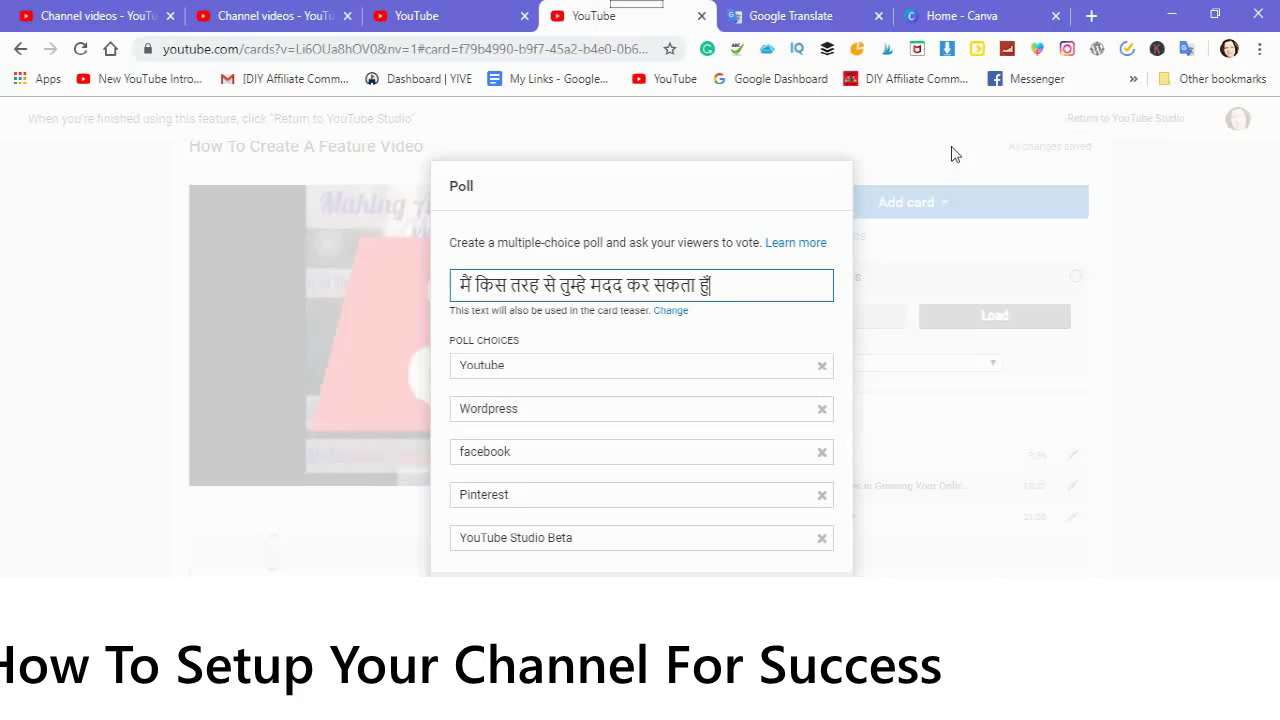
click(929, 166)
click(1185, 50)
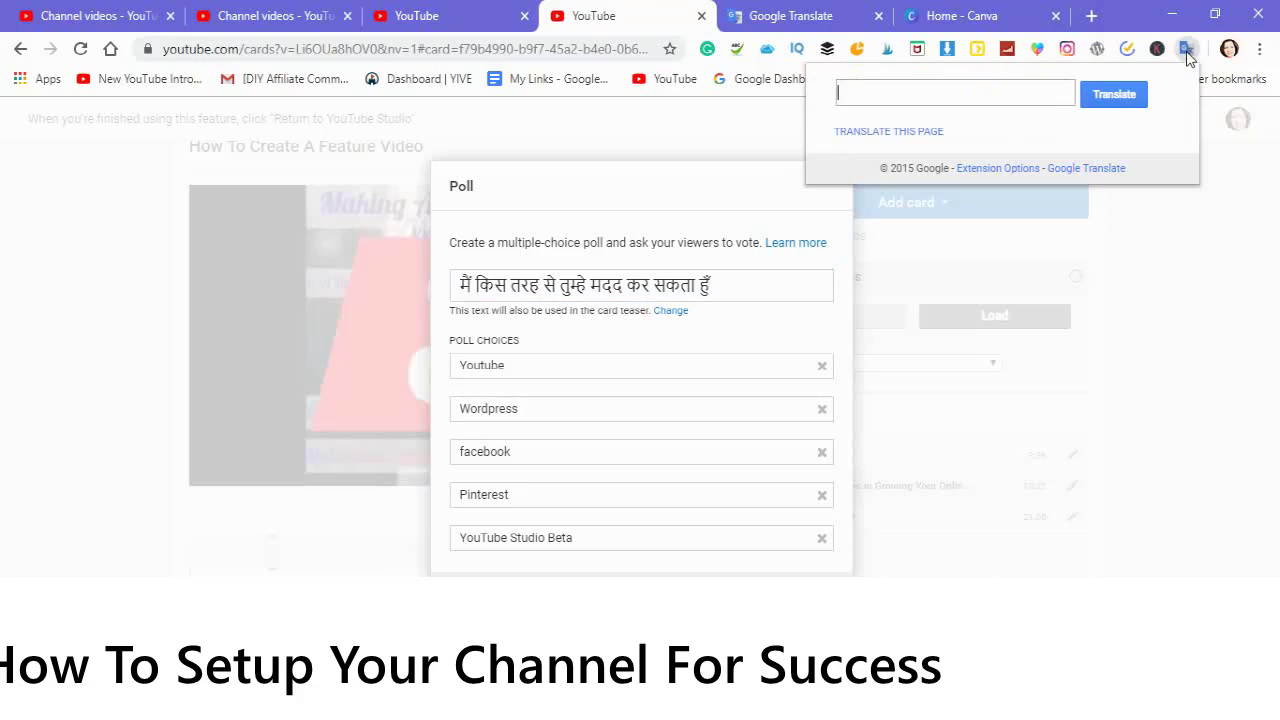
click(862, 136)
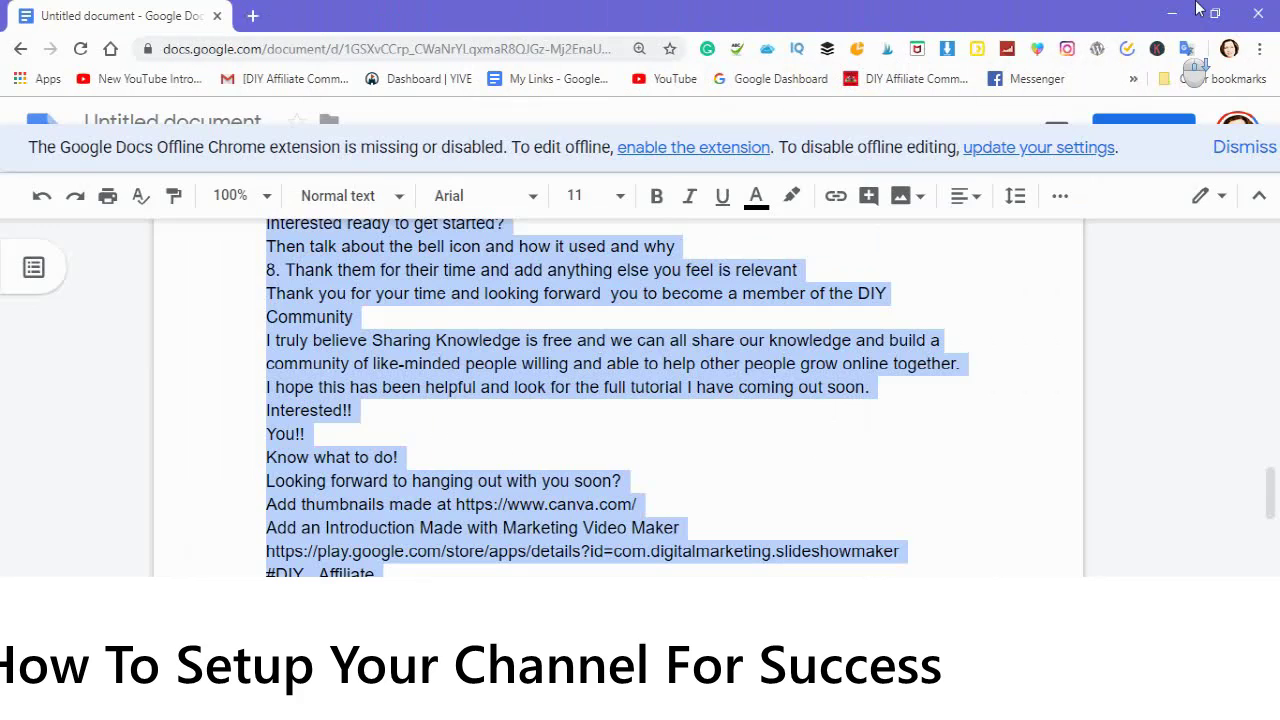
Switch to the Google Docs document, shrink its window to sit beside Google Translate, and locate the end of the tag text
key(alt+Tab)
click(1216, 13)
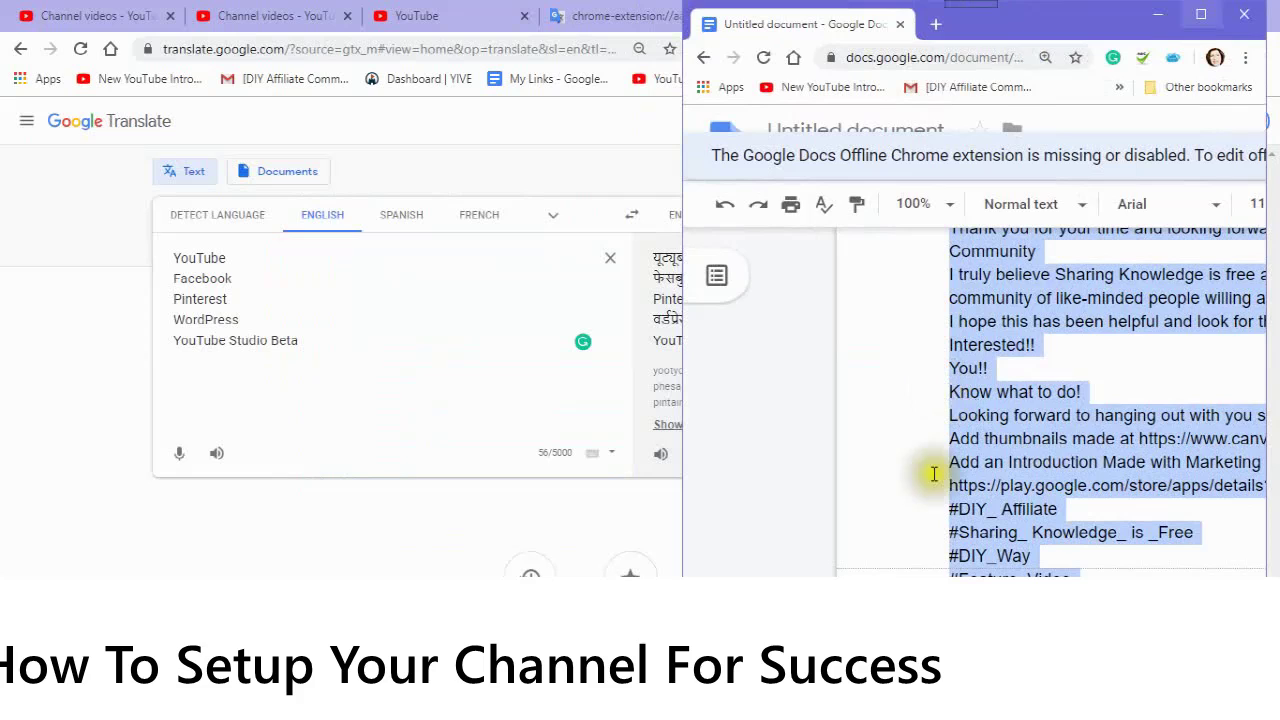
scroll(929, 563, down, 5)
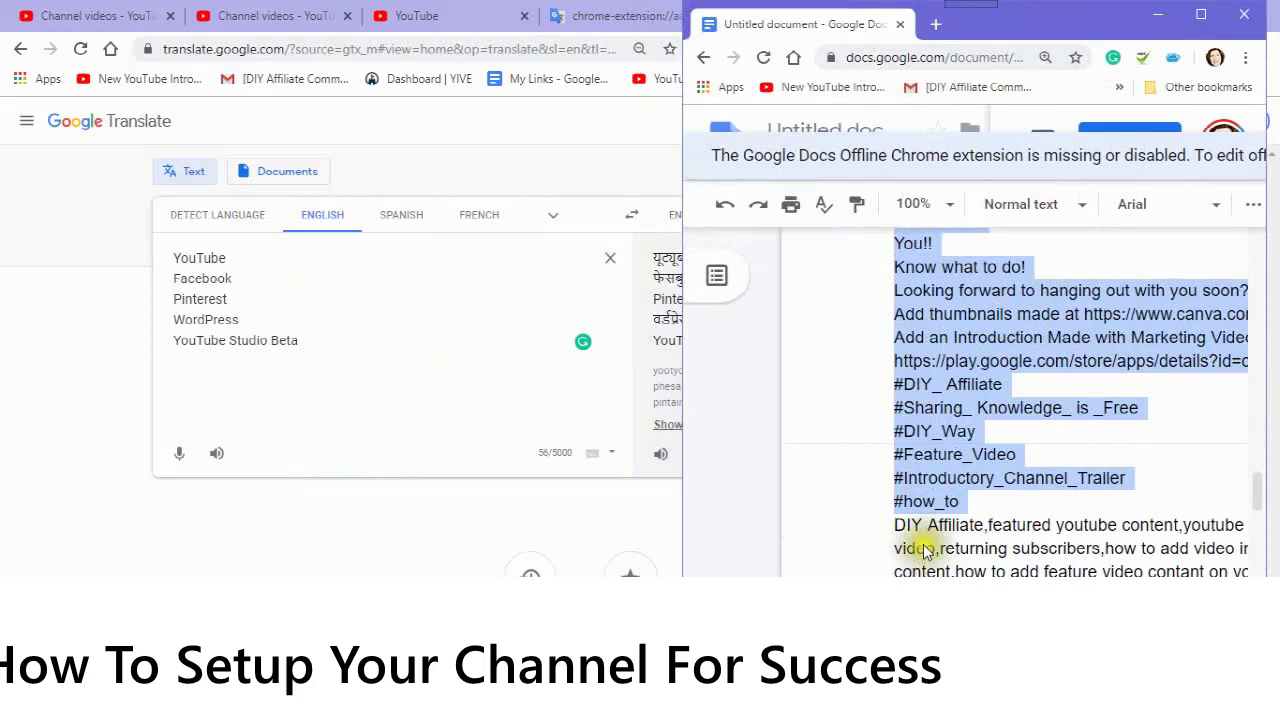
scroll(922, 568, down, 3)
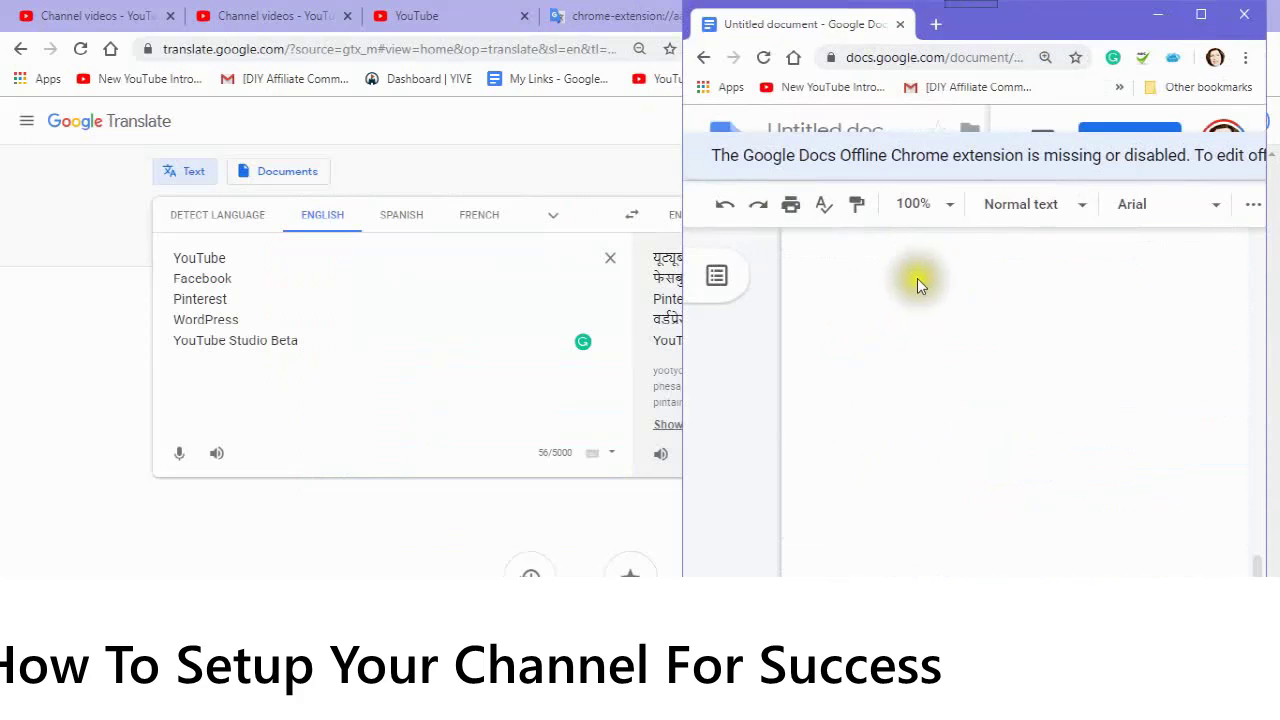
scroll(874, 335, up, 3)
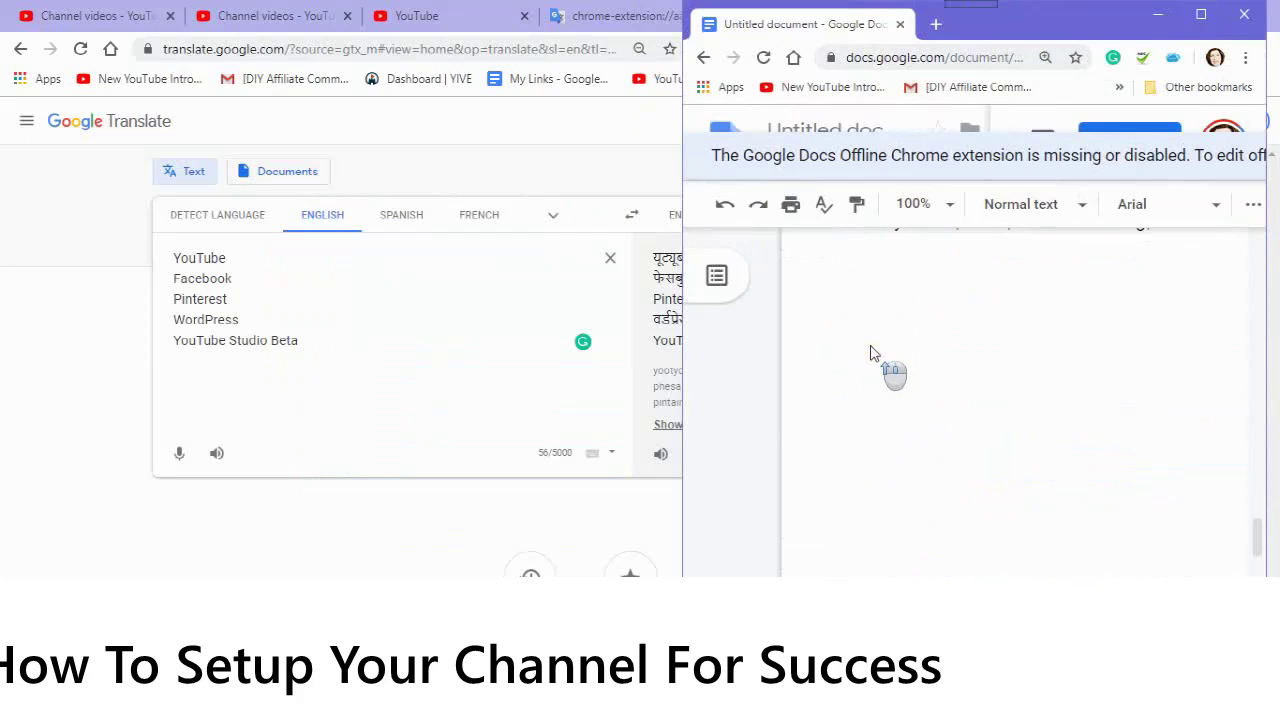
scroll(870, 352, up, 1)
click(899, 395)
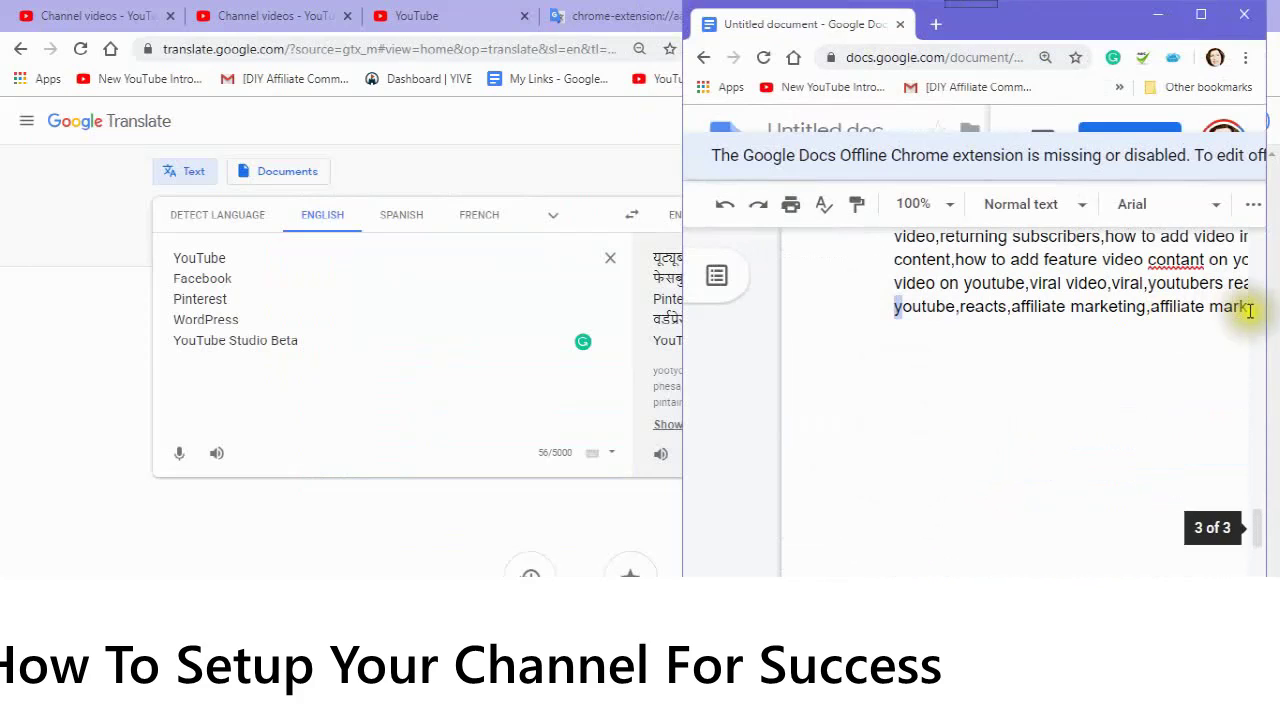
scroll(1252, 305, up, 4)
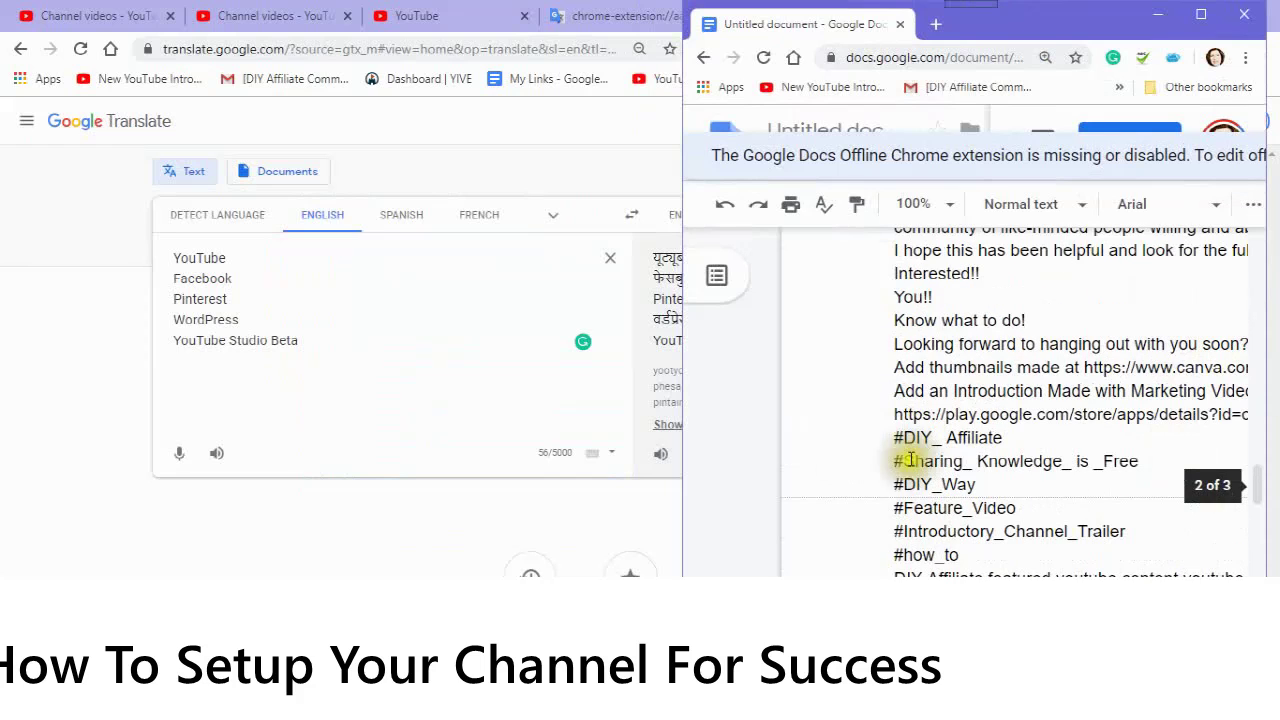
scroll(900, 455, down, 5)
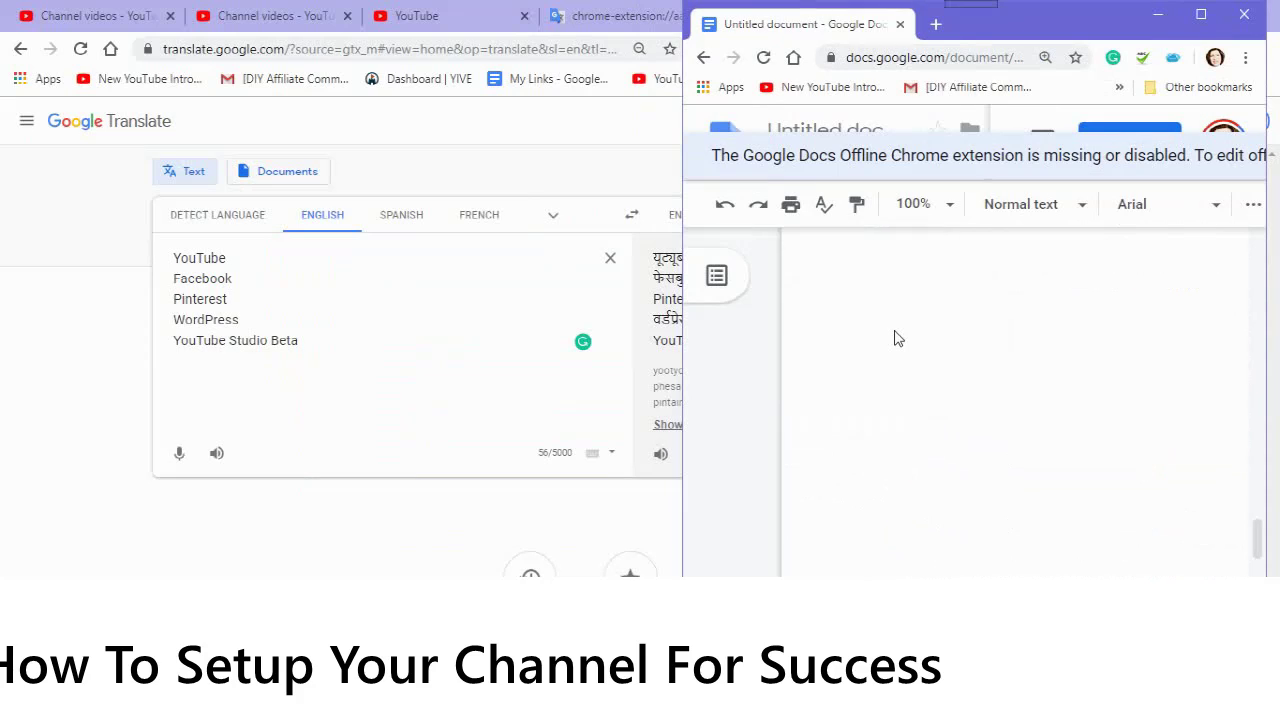
scroll(897, 338, up, 1)
click(877, 375)
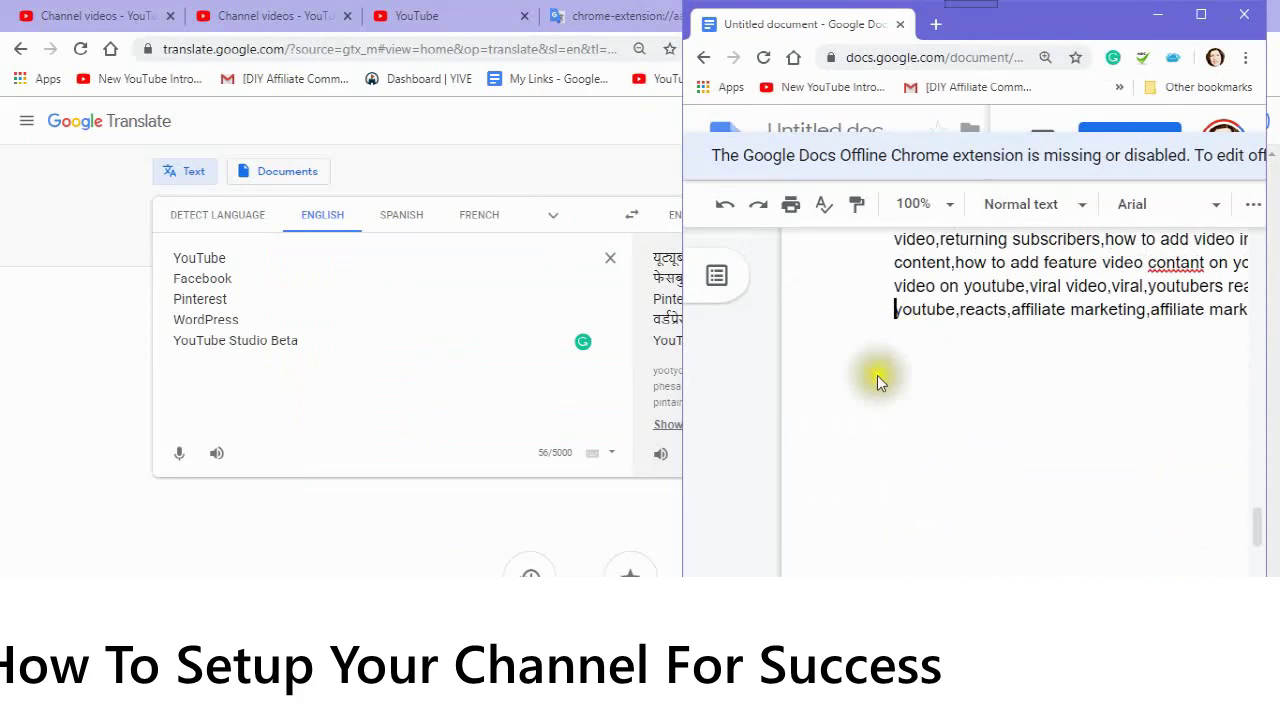
Paste the Hindi translations of the five poll choices below the tag text in the document, separated by a blank line
click(1236, 307)
click(1240, 308)
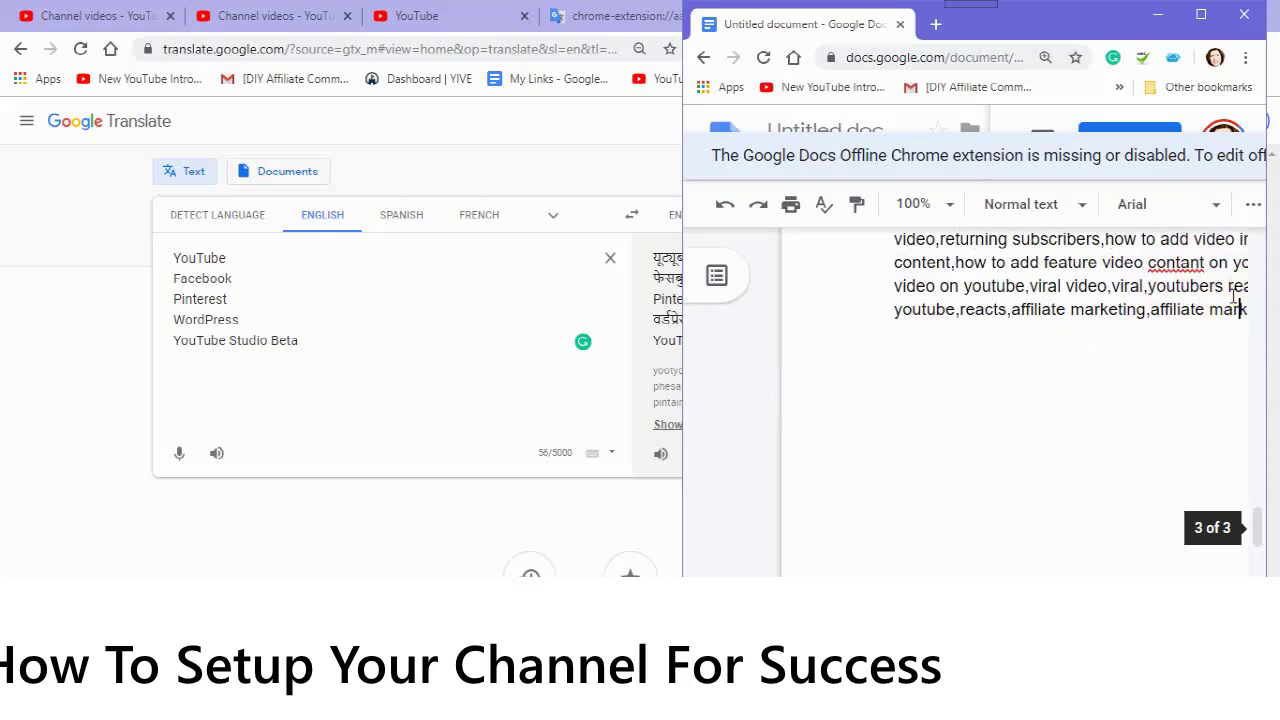
key(Return)
key(Return)
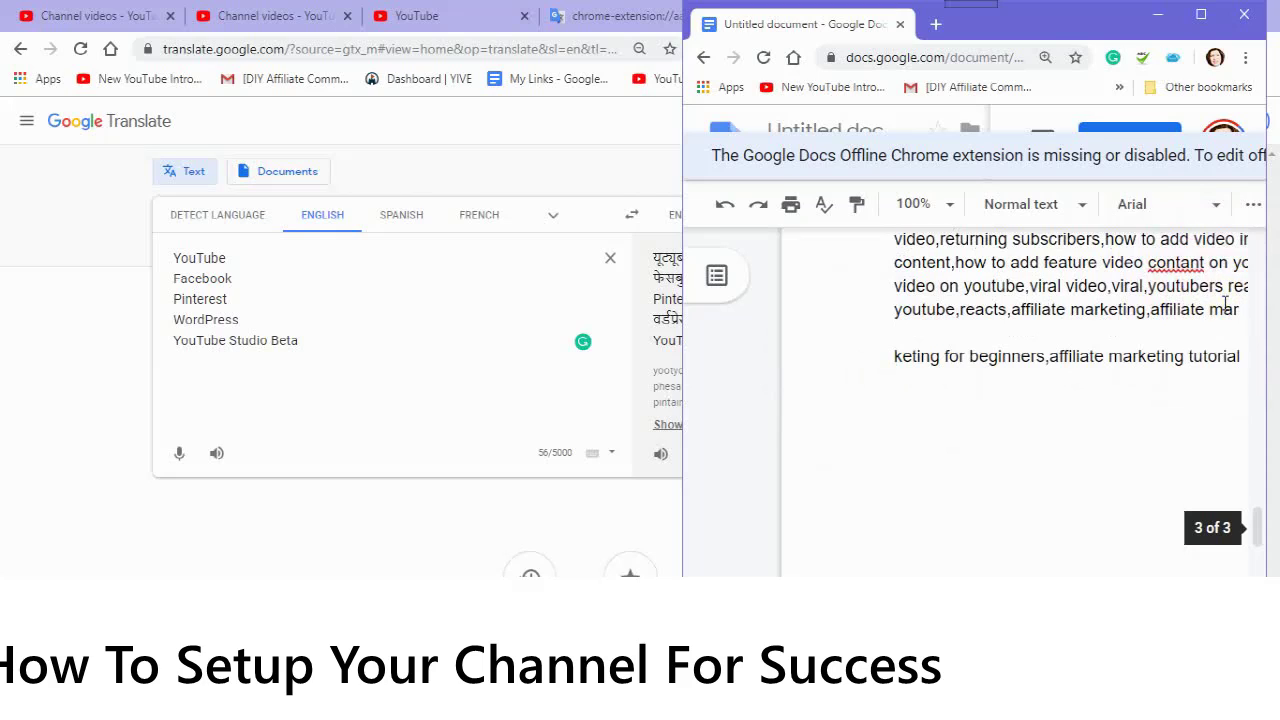
right_click(1238, 360)
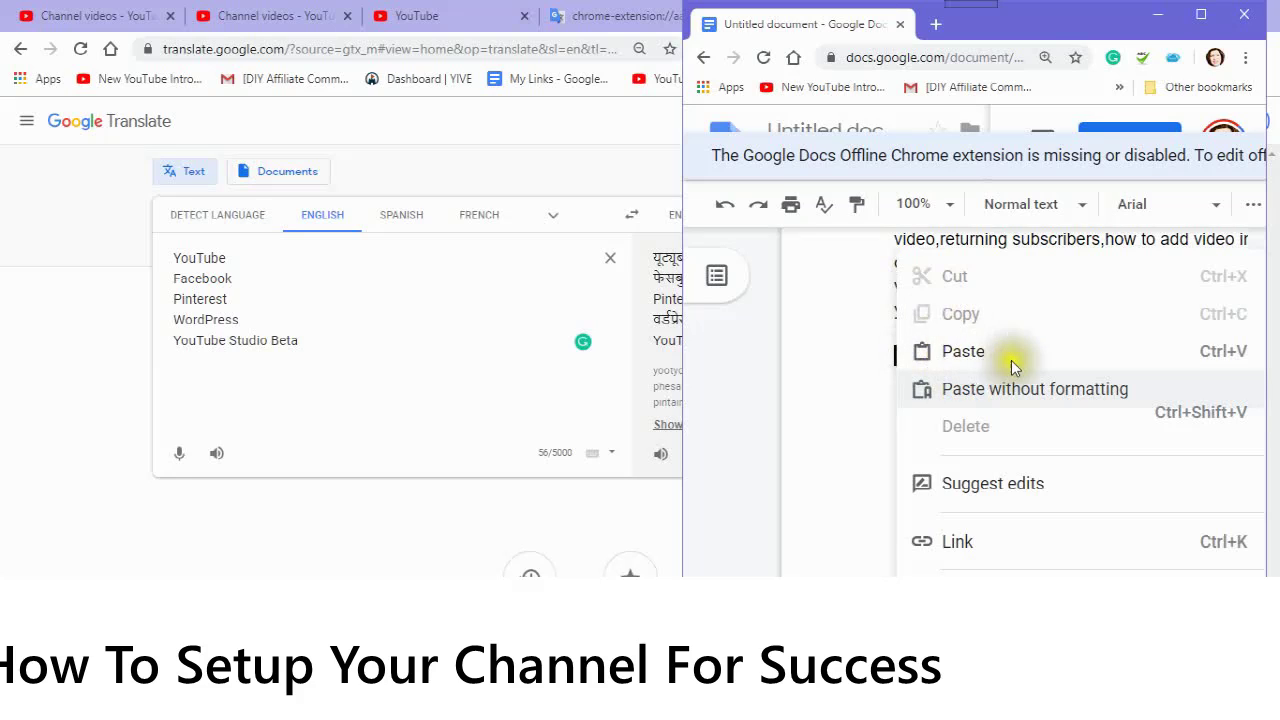
click(947, 358)
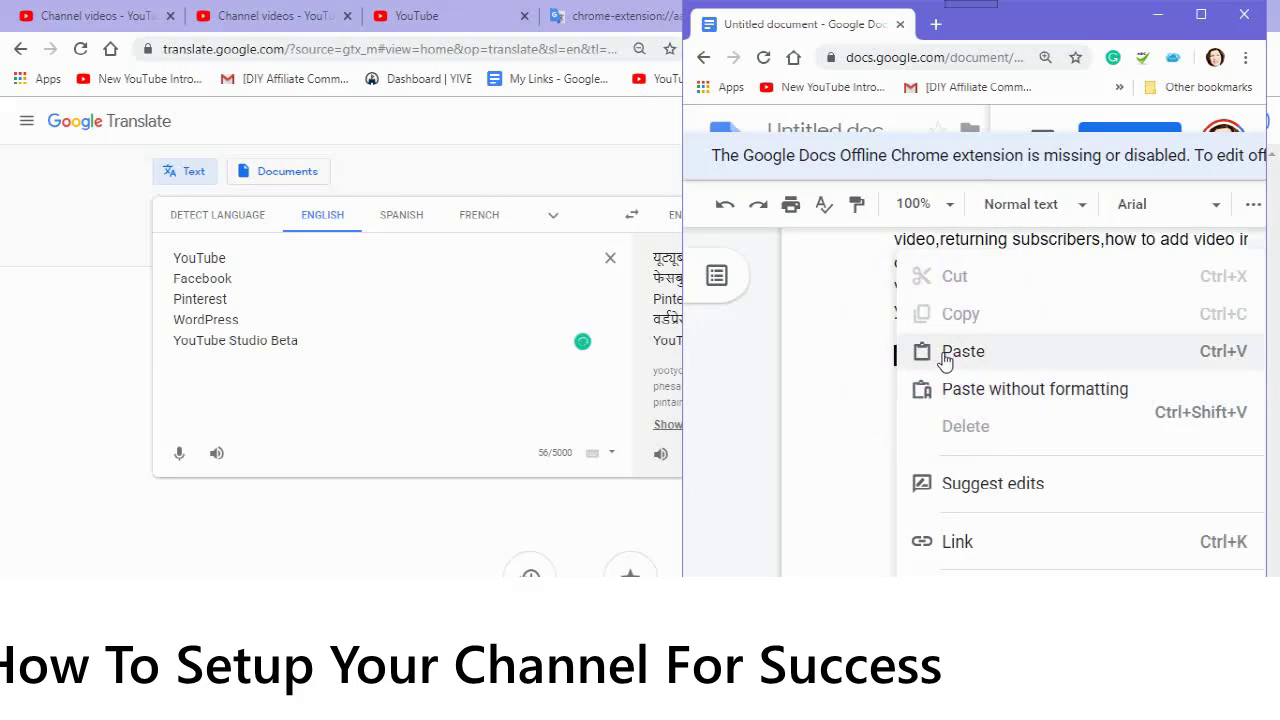
click(947, 358)
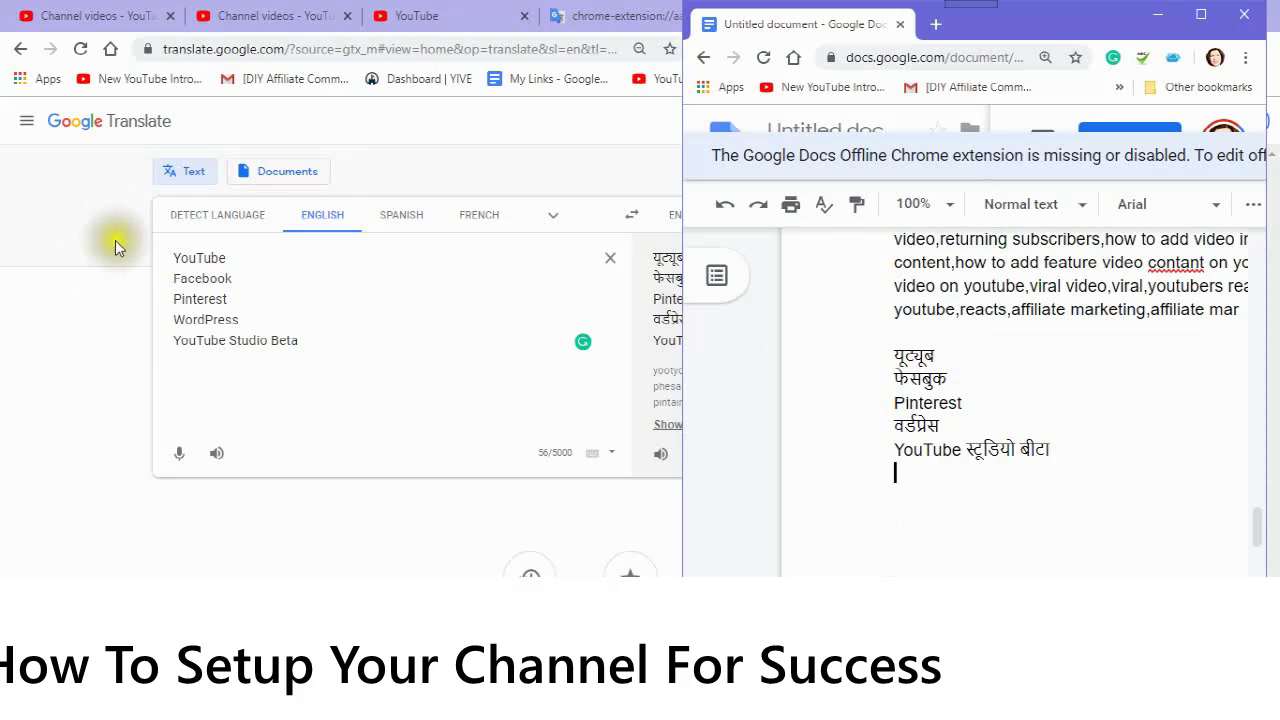
Copy the five English poll choices from Google Translate into the document below the Hindi list
click(166, 257)
click(275, 265)
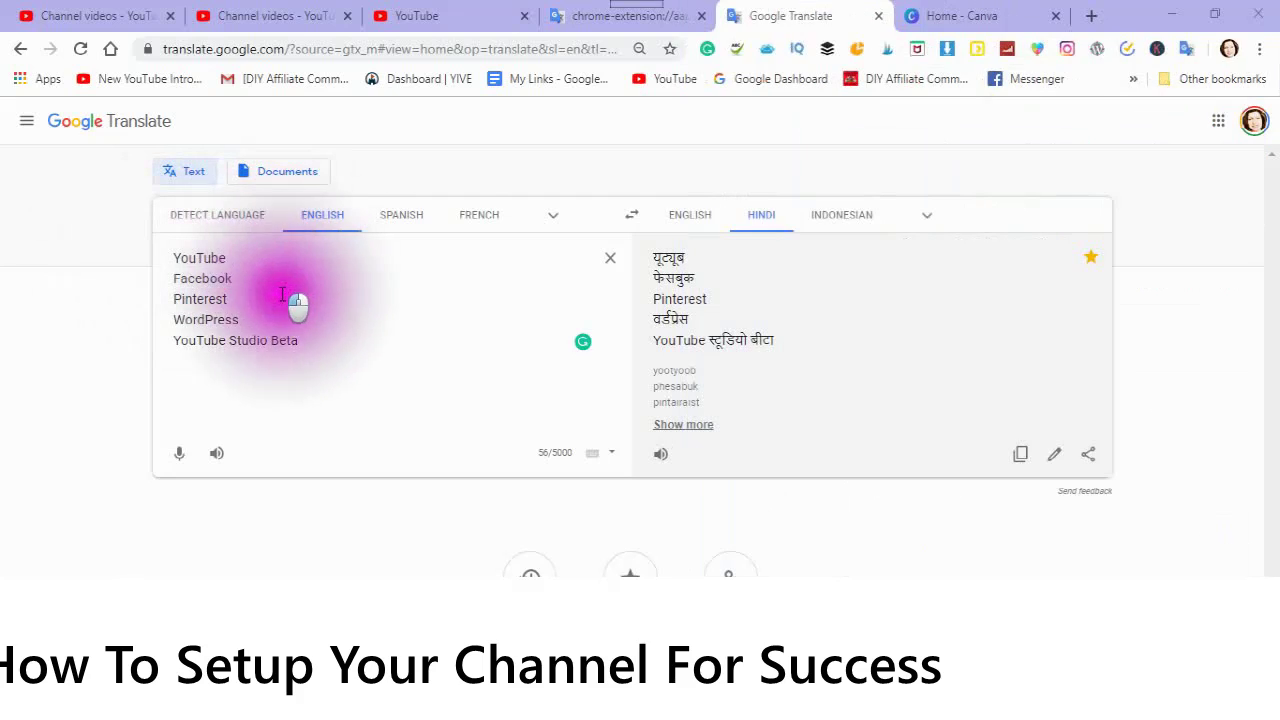
shift+click(311, 342)
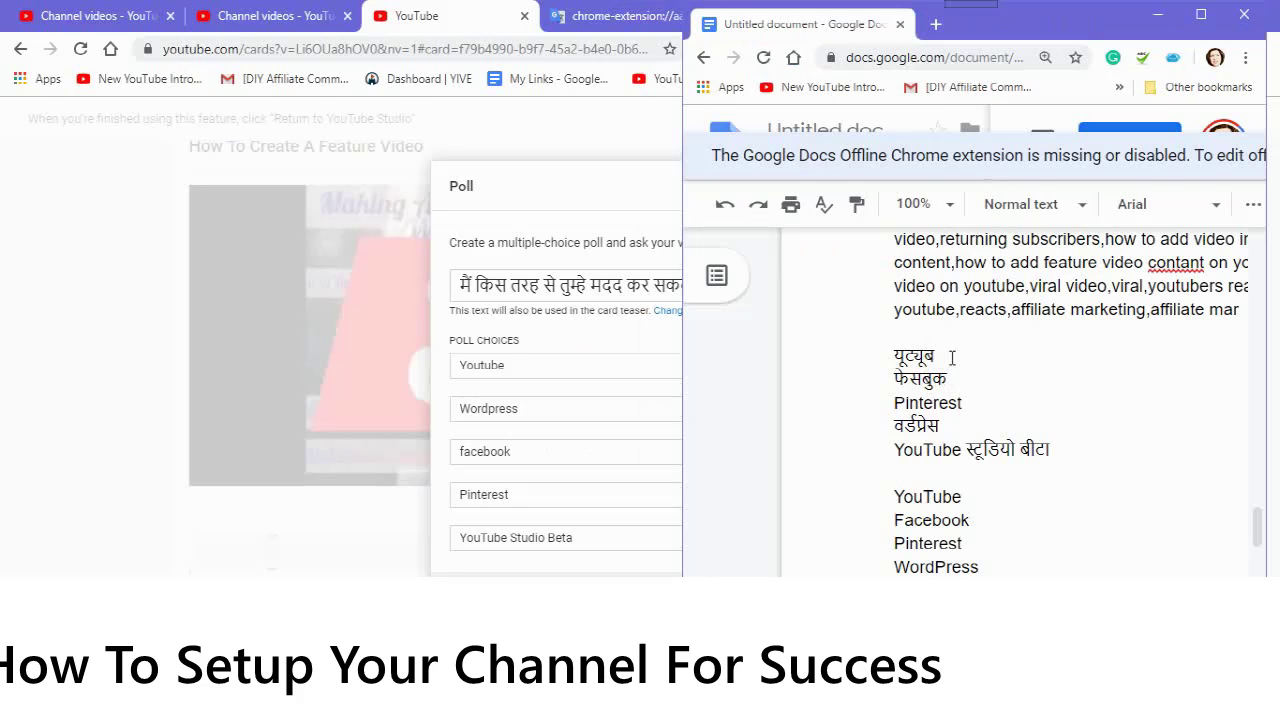
Select the Hindi word यूट्यूब in the document, with the poll card open beside it
drag(952, 358, 886, 362)
click(914, 371)
click(986, 368)
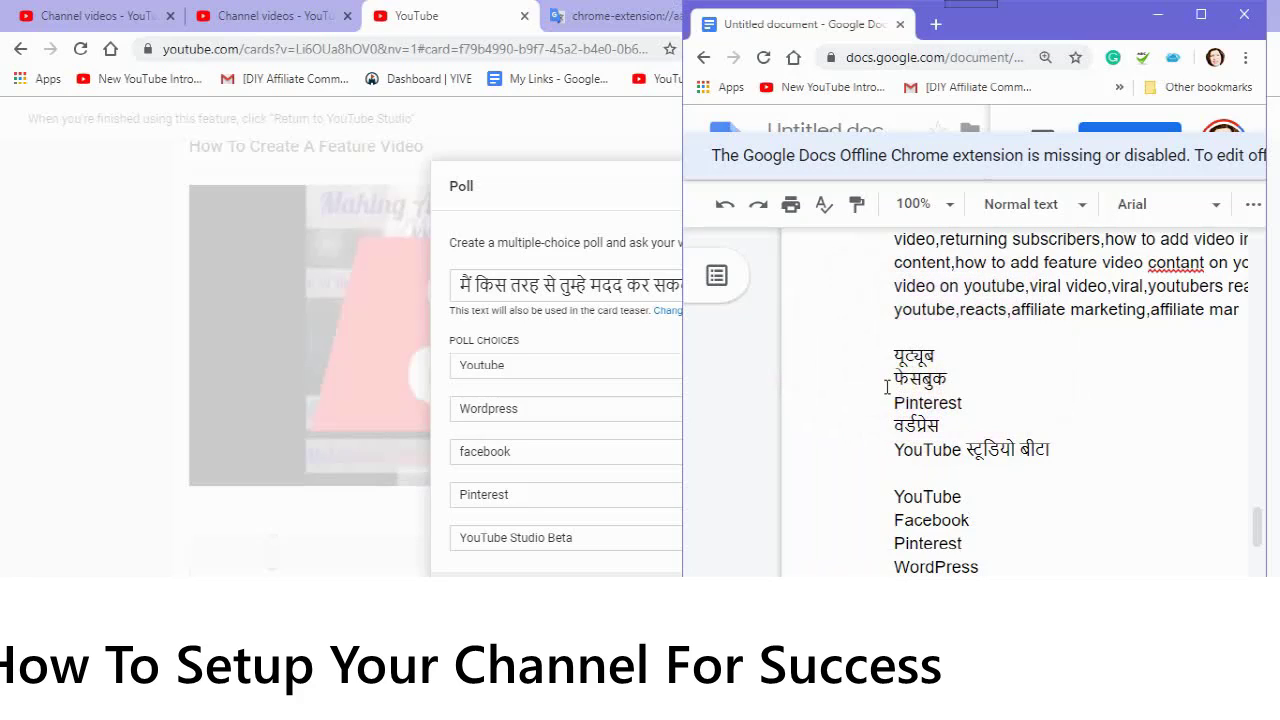
double_click(913, 355)
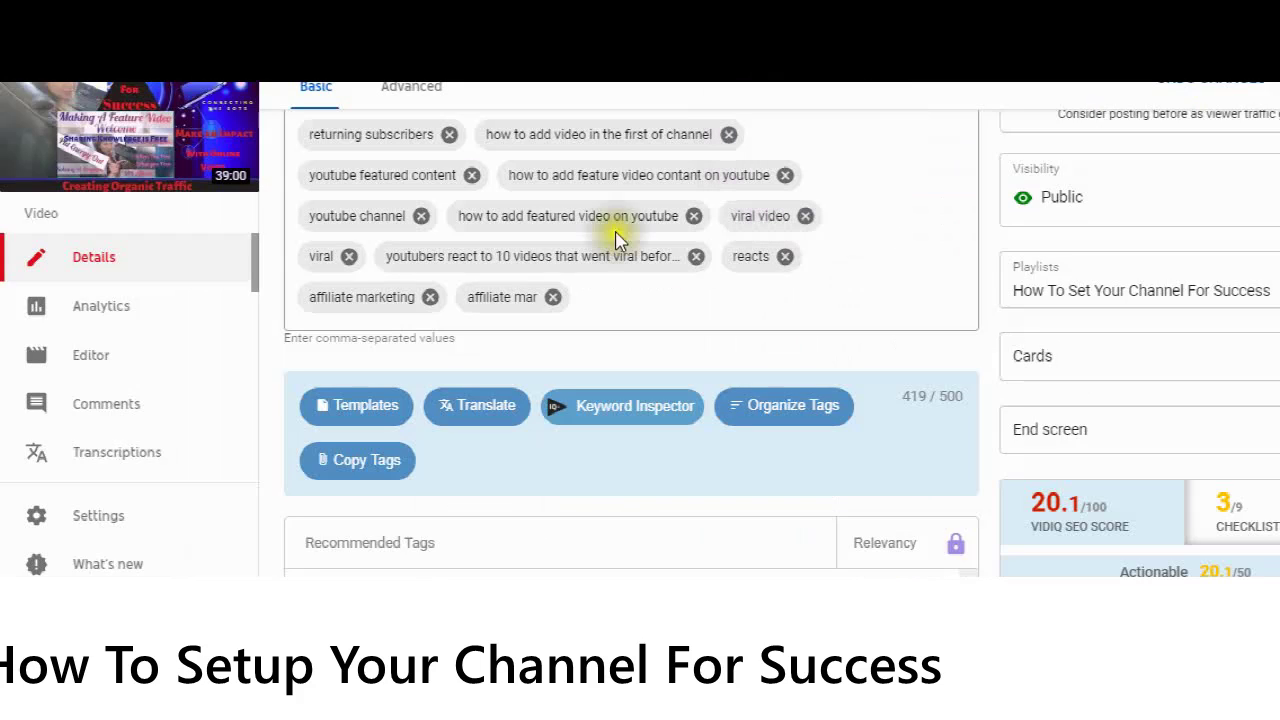
Open the video in the YouTube Studio editor and bring up the end screen element types
click(58, 345)
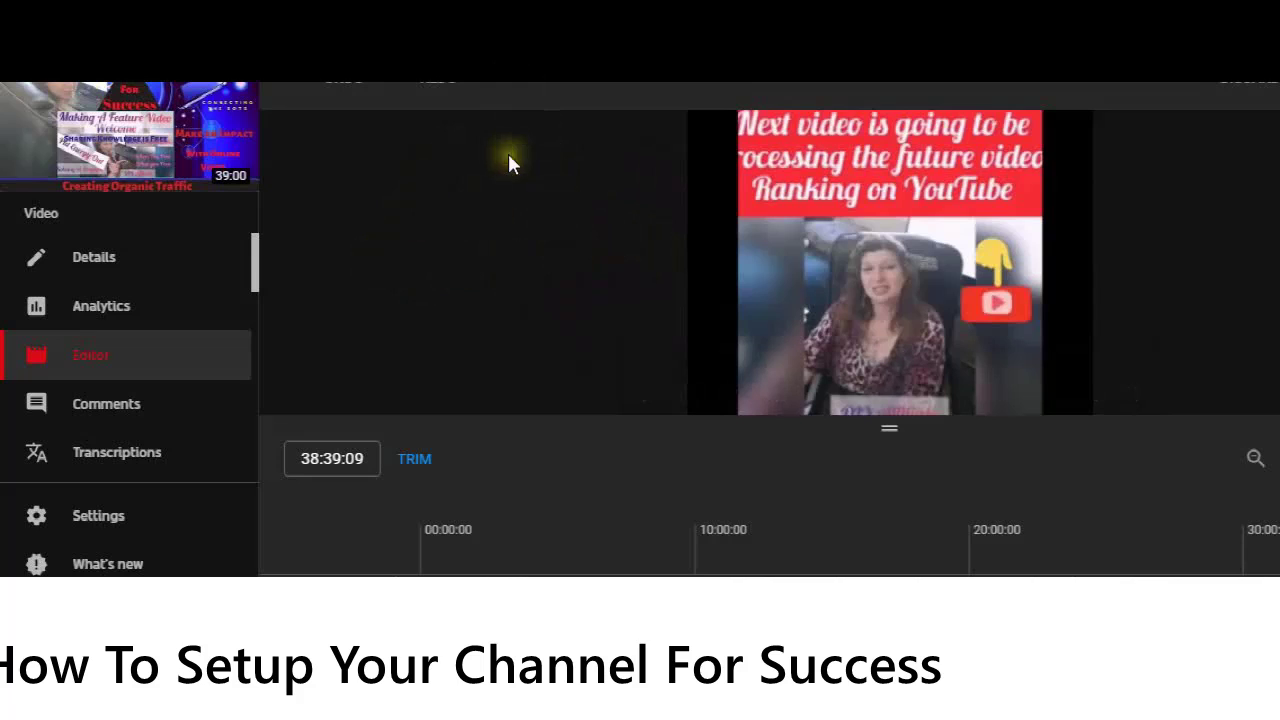
scroll(606, 200, down, 1)
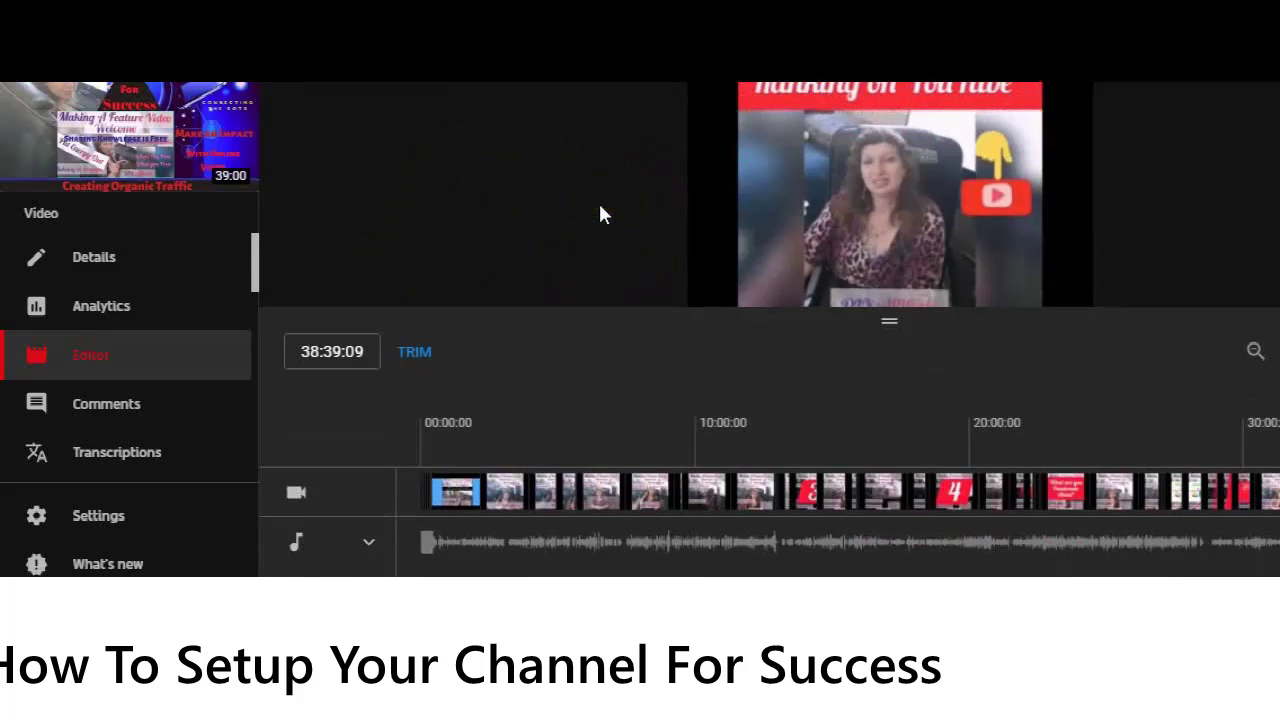
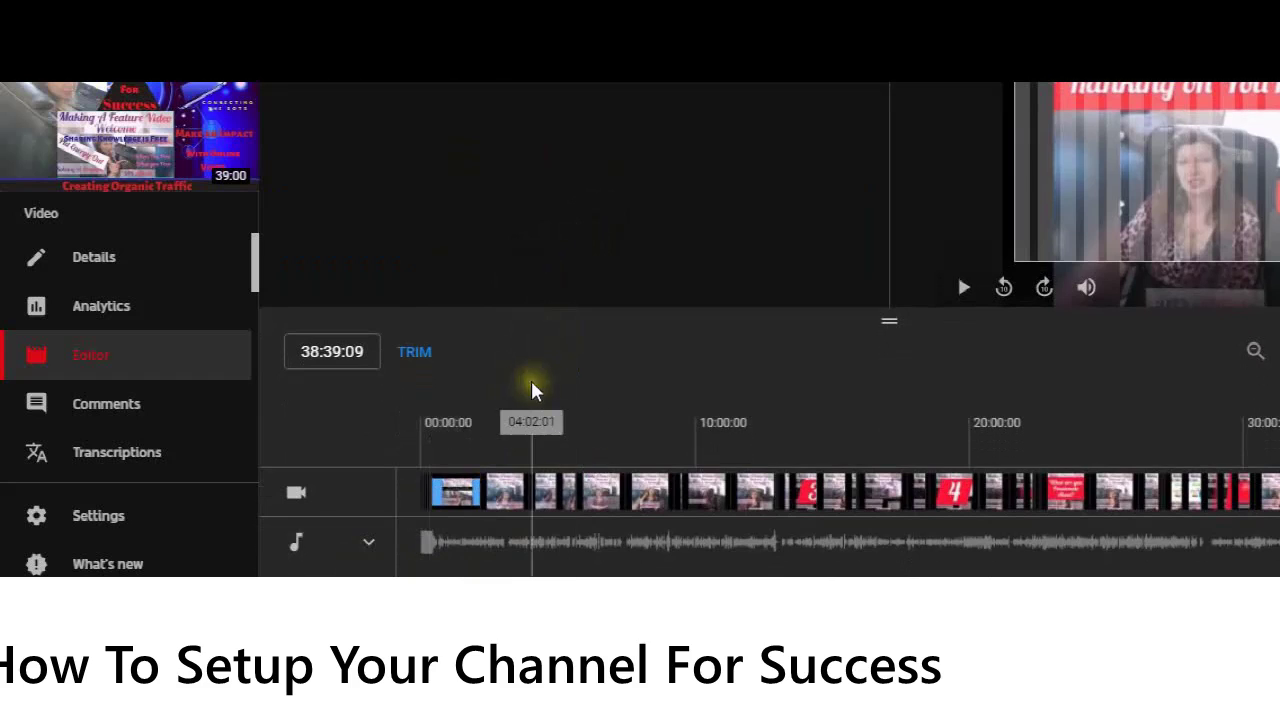
scroll(567, 260, up, 2)
scroll(620, 268, down, 2)
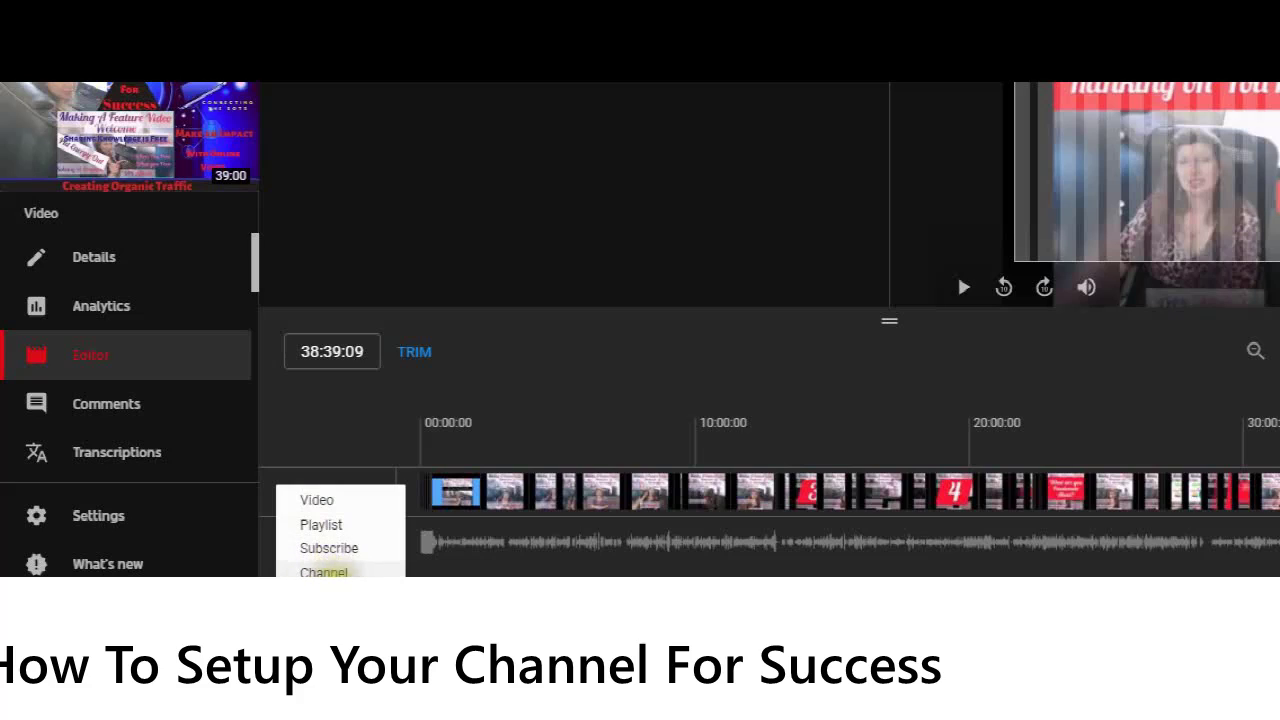
Add a video element to the end screen featuring the channel's own video titled August 16, 2019
click(310, 550)
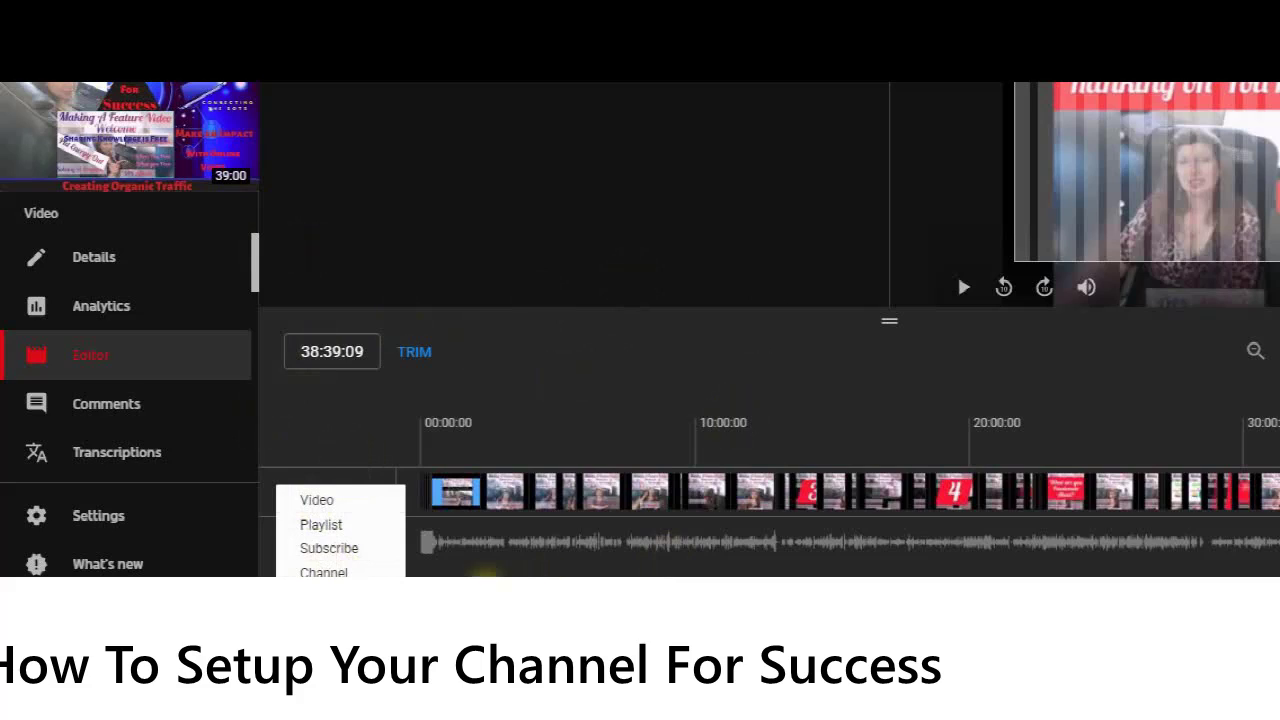
click(318, 495)
click(316, 506)
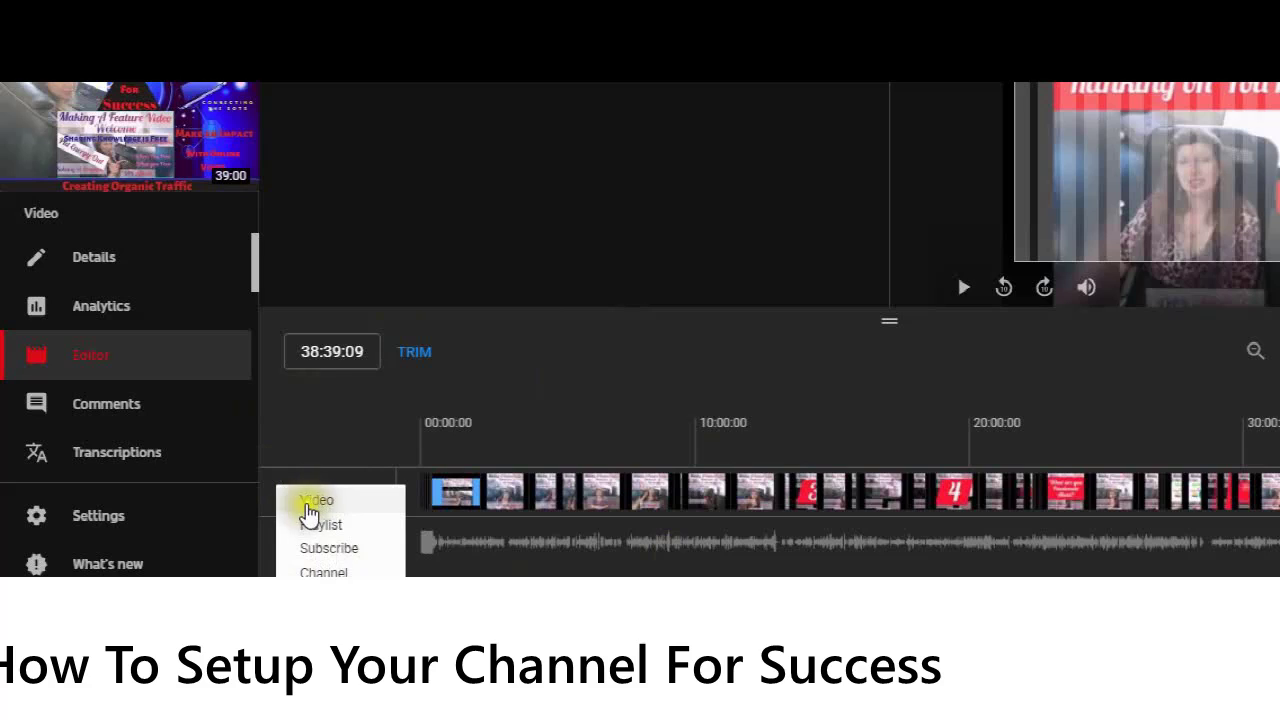
click(316, 508)
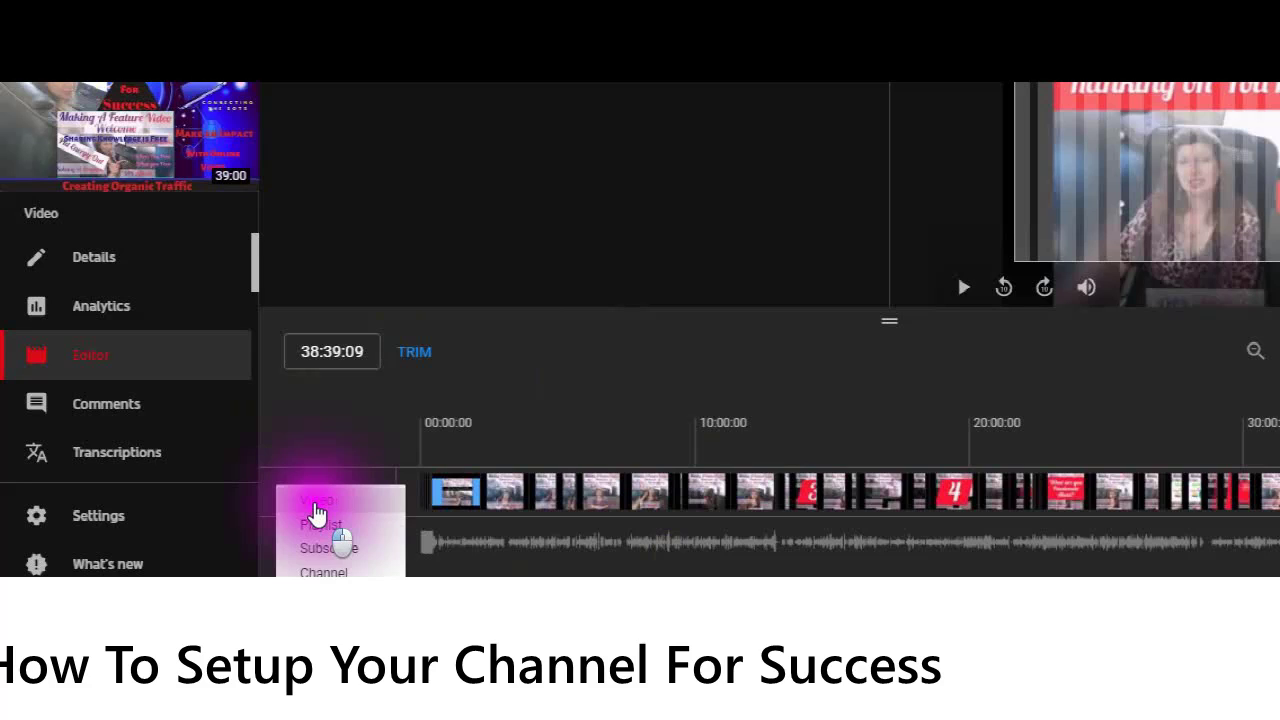
click(316, 508)
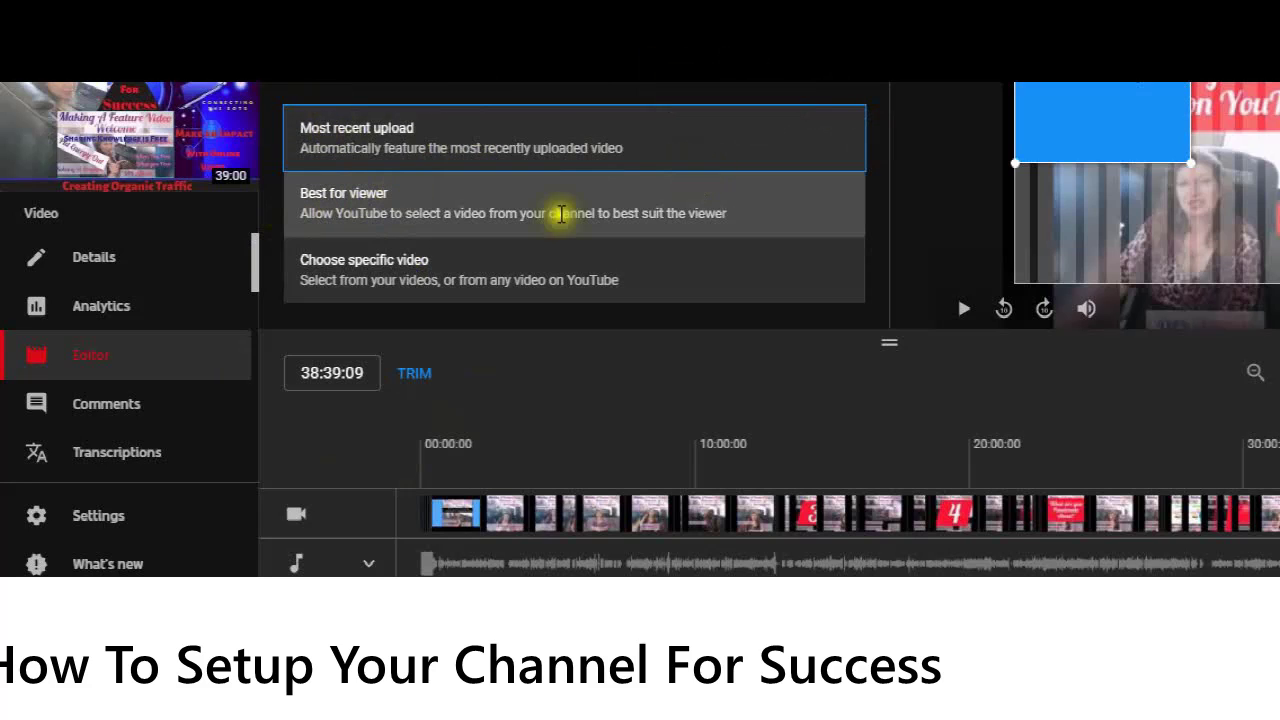
click(695, 277)
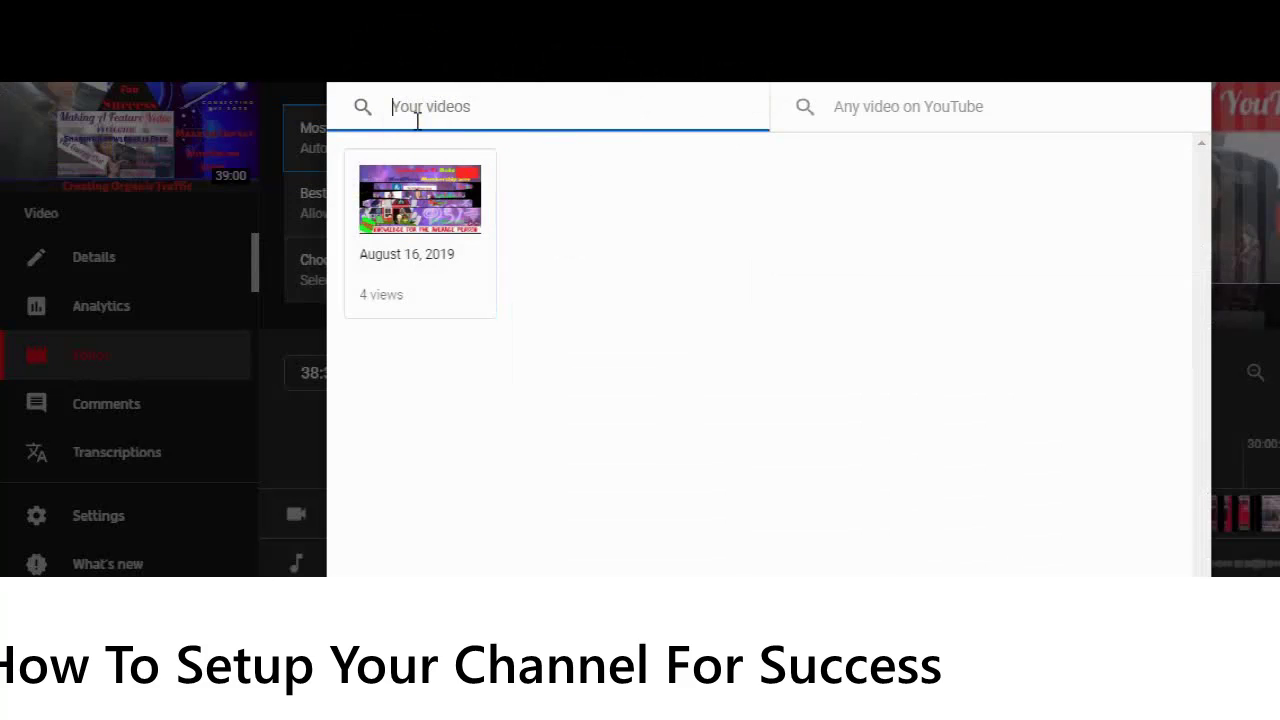
click(834, 106)
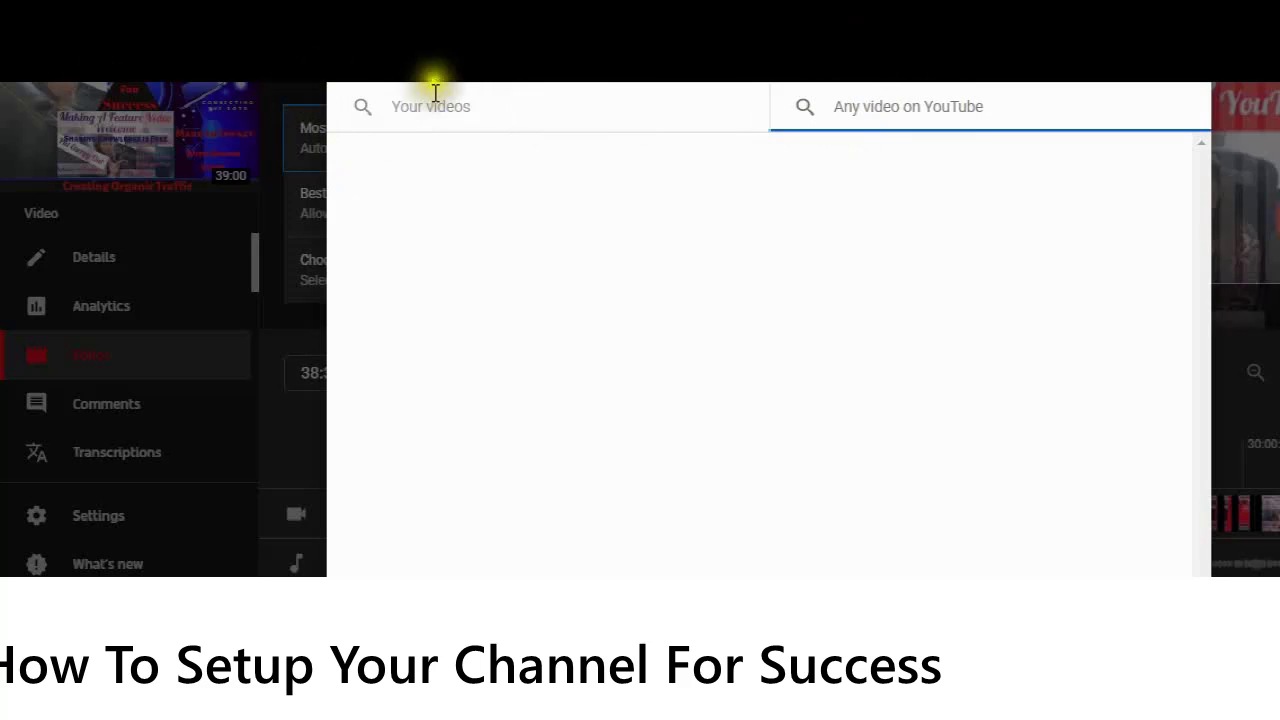
click(401, 101)
click(374, 251)
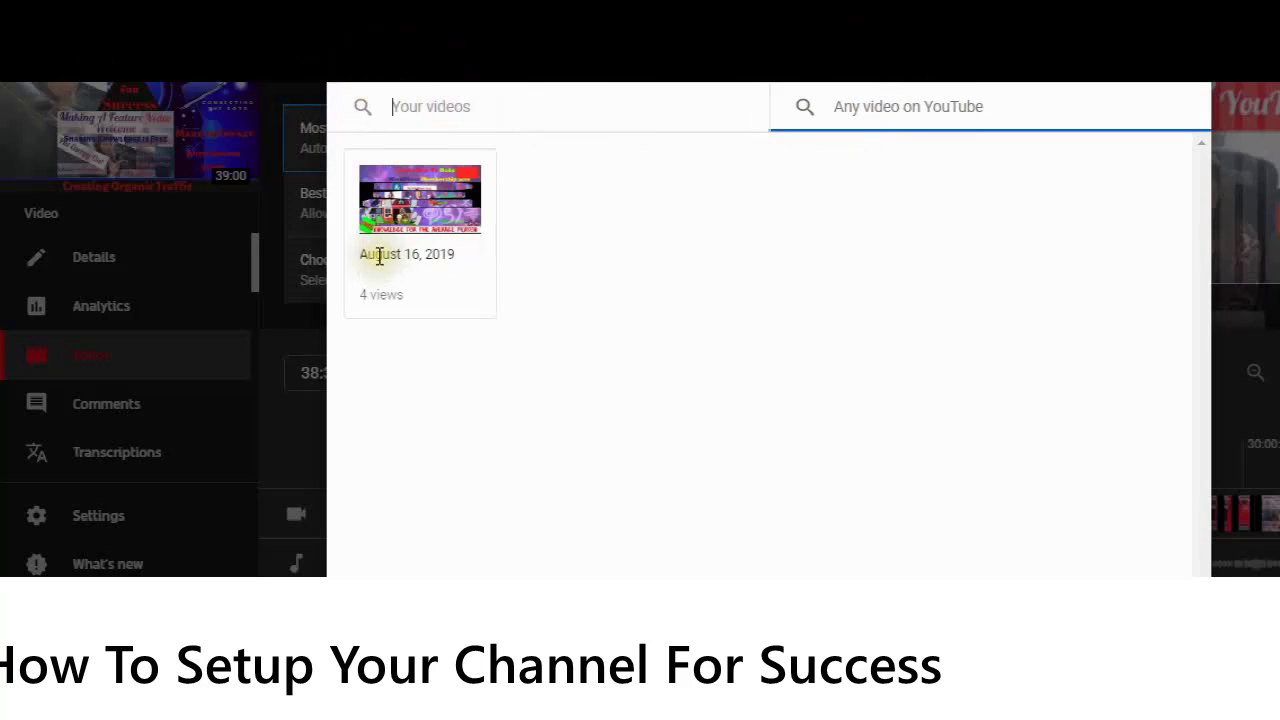
click(433, 205)
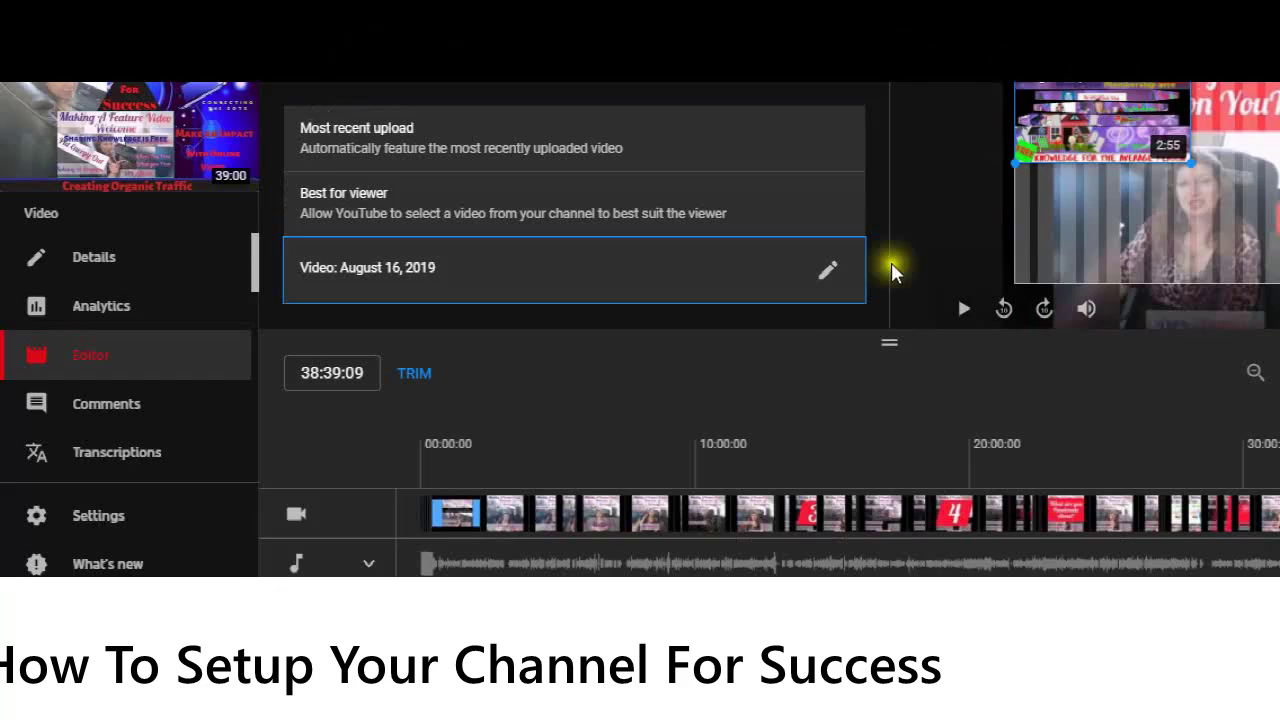
Move the video element toward the middle of the end screen frame and place a Subscribe element directly beneath it
drag(1089, 113, 1198, 108)
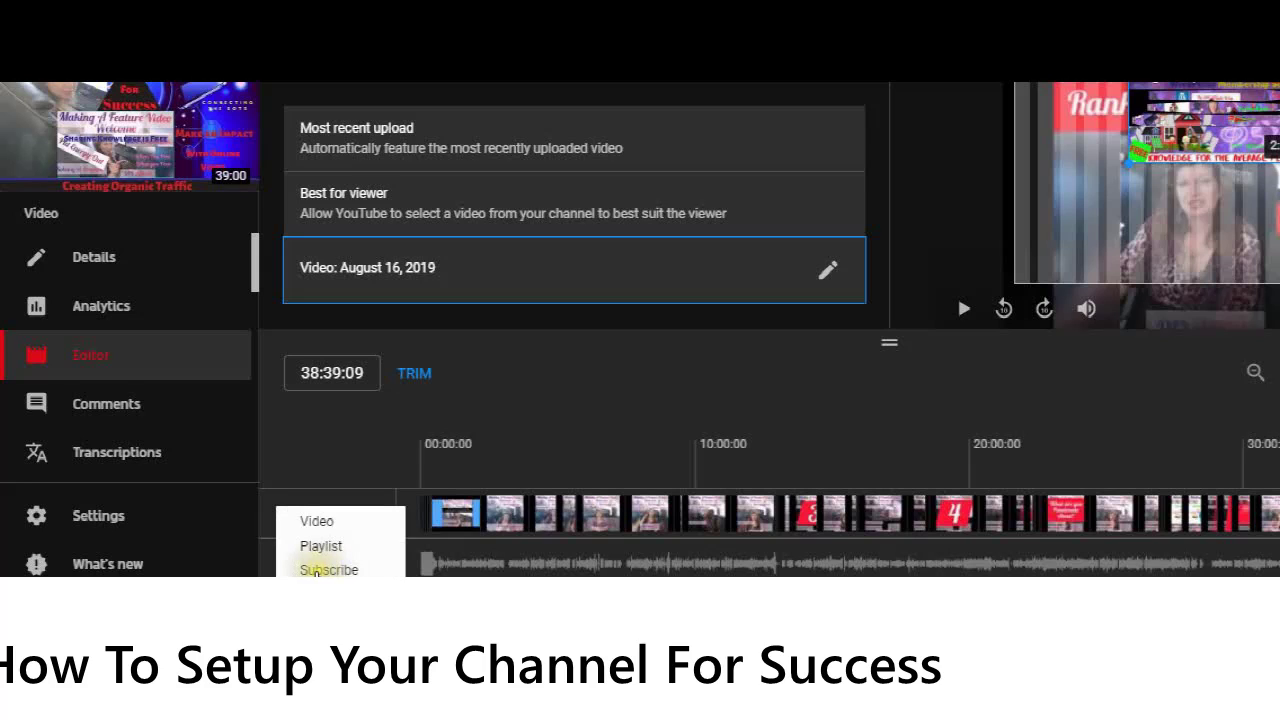
click(328, 570)
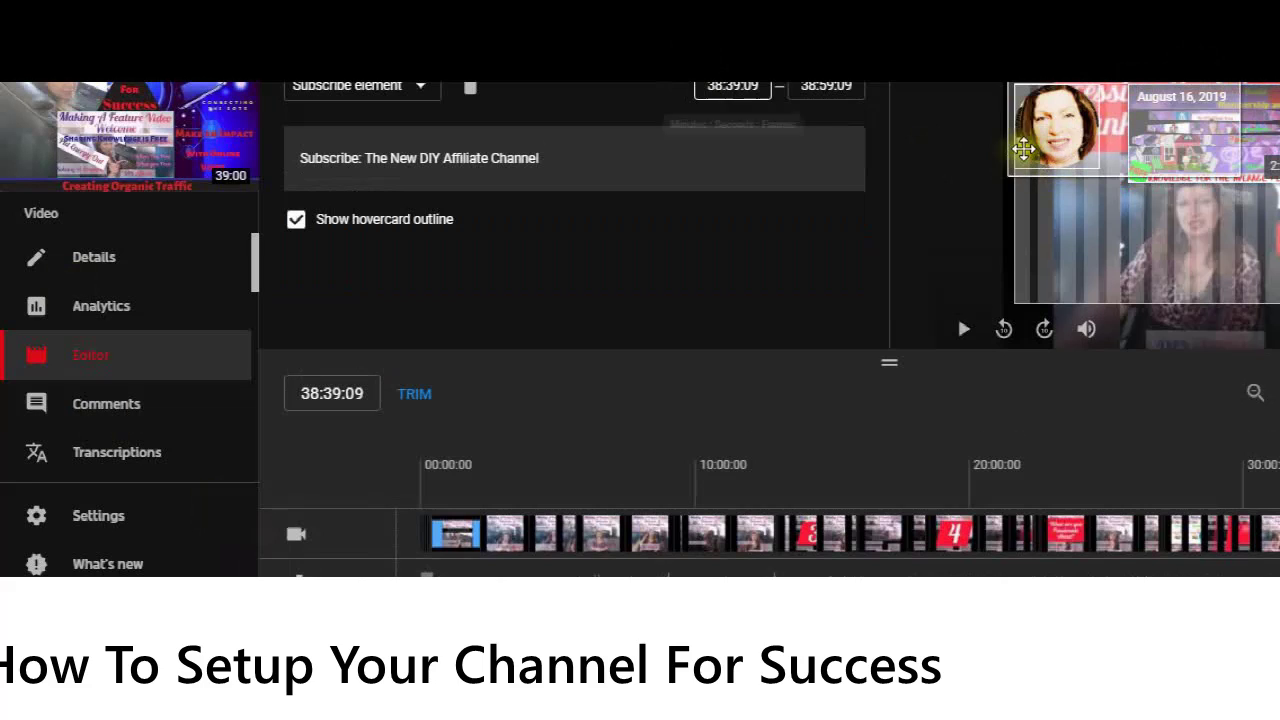
drag(1050, 127, 1169, 243)
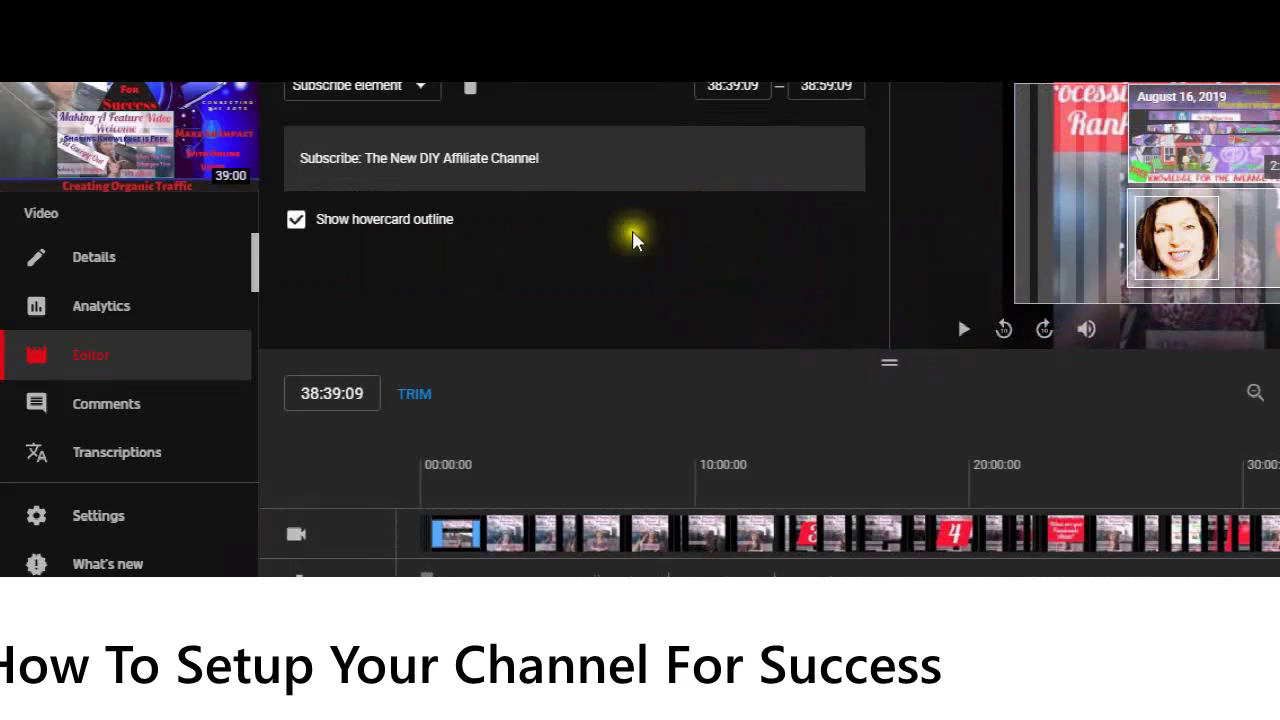
Add a channel element for the DIY Affiliate channel and place it beside the Subscribe element on the end screen
scroll(526, 417, down, 2)
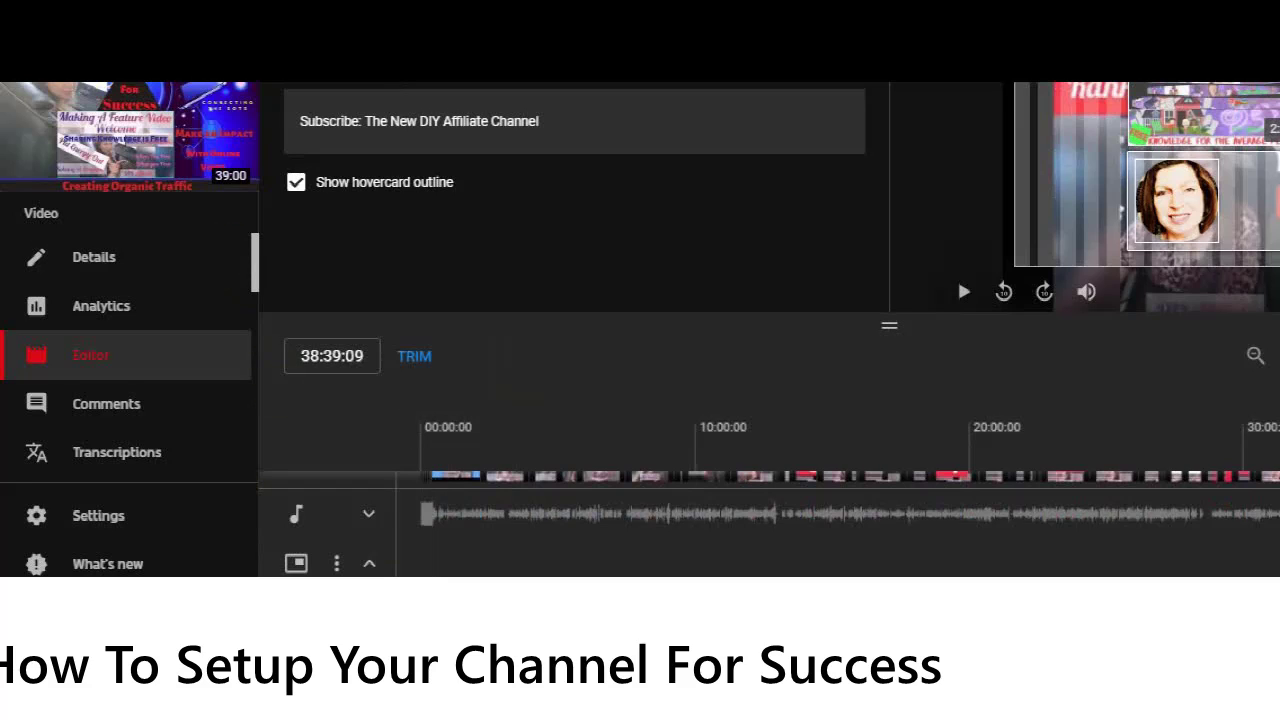
click(296, 563)
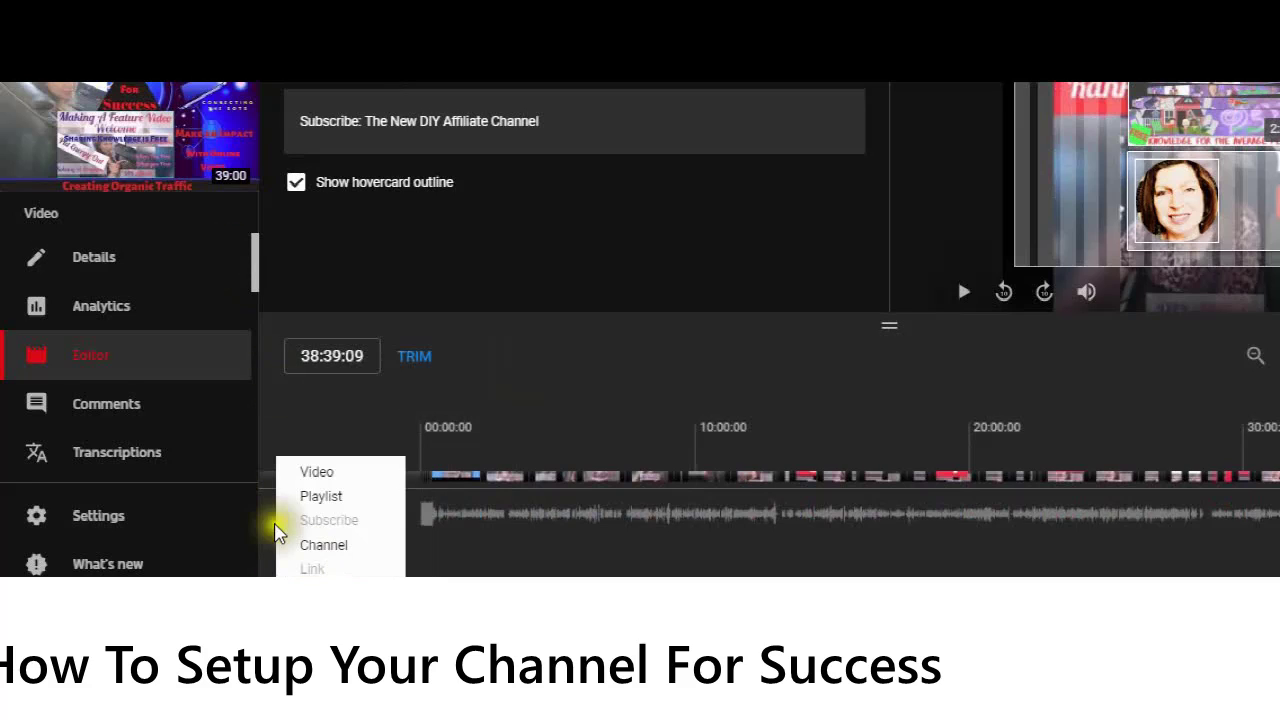
click(329, 553)
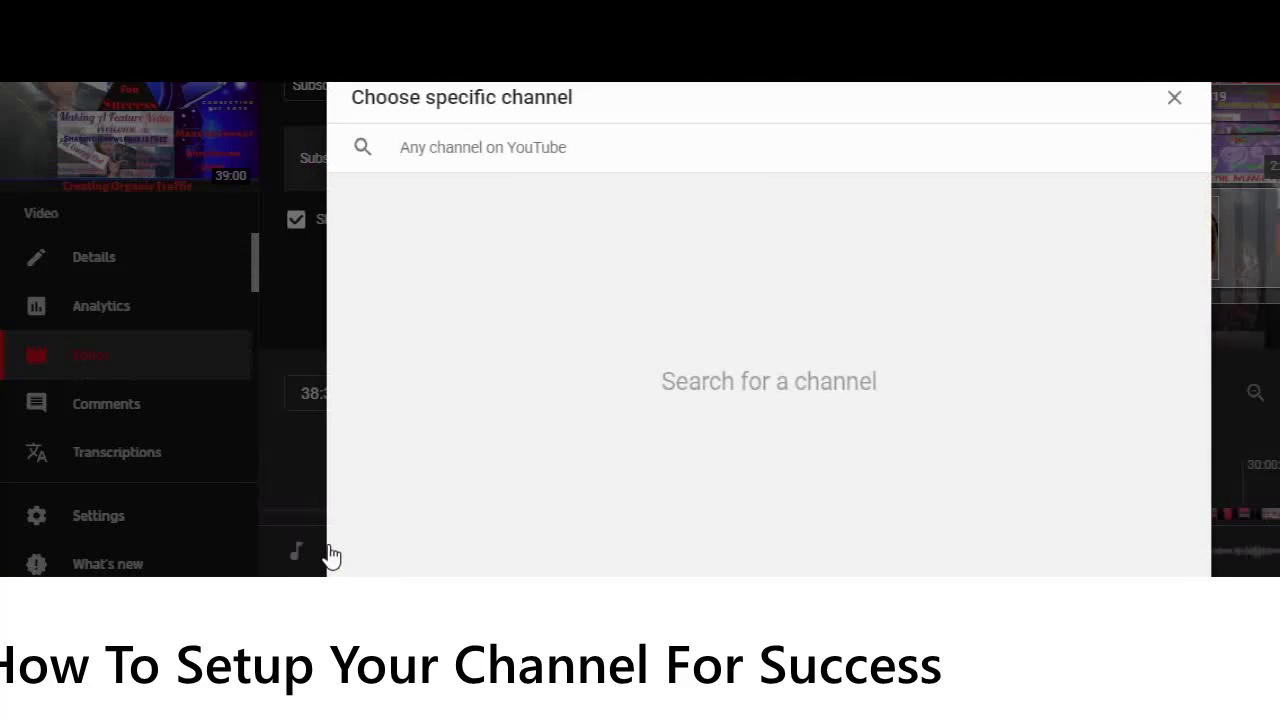
click(416, 152)
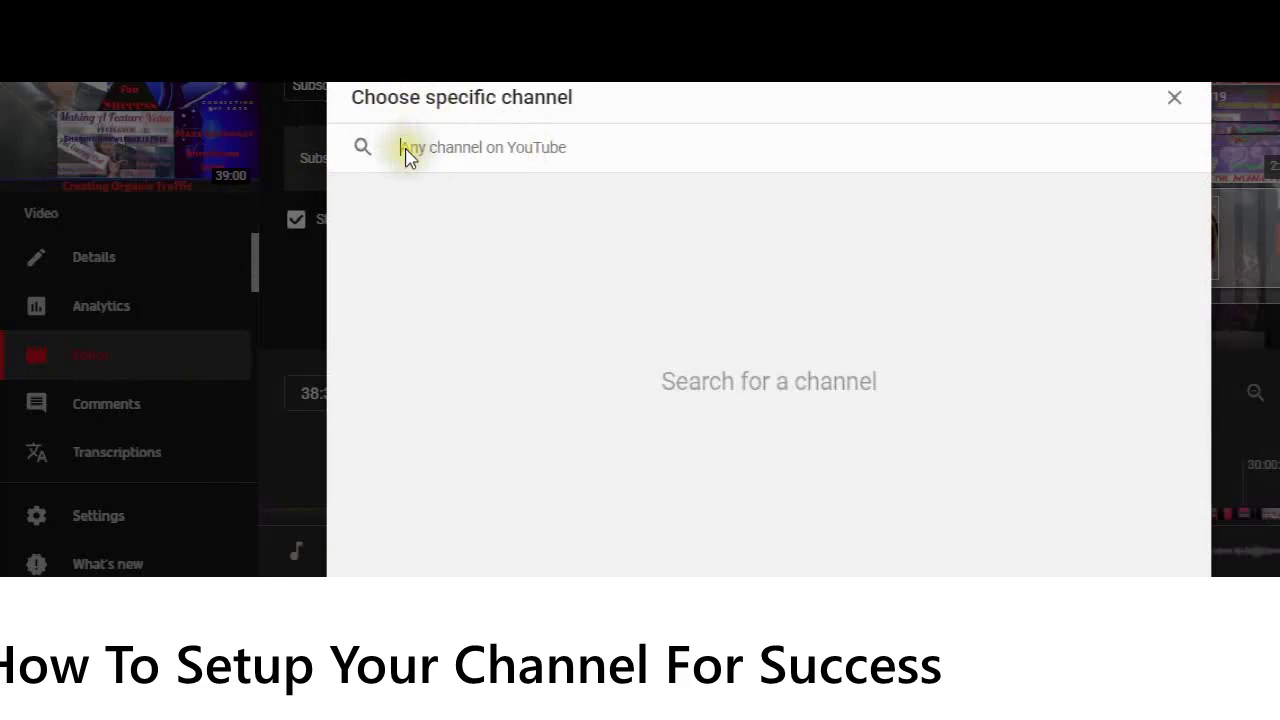
click(416, 160)
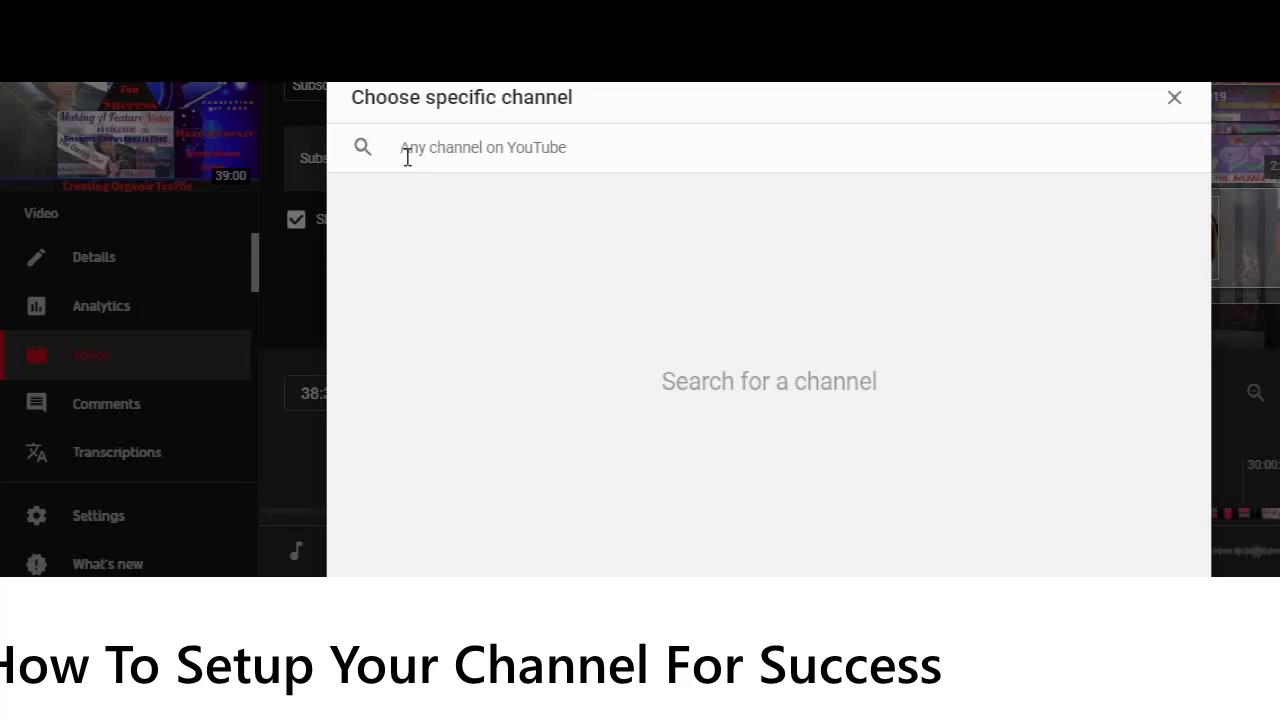
text(DIY )
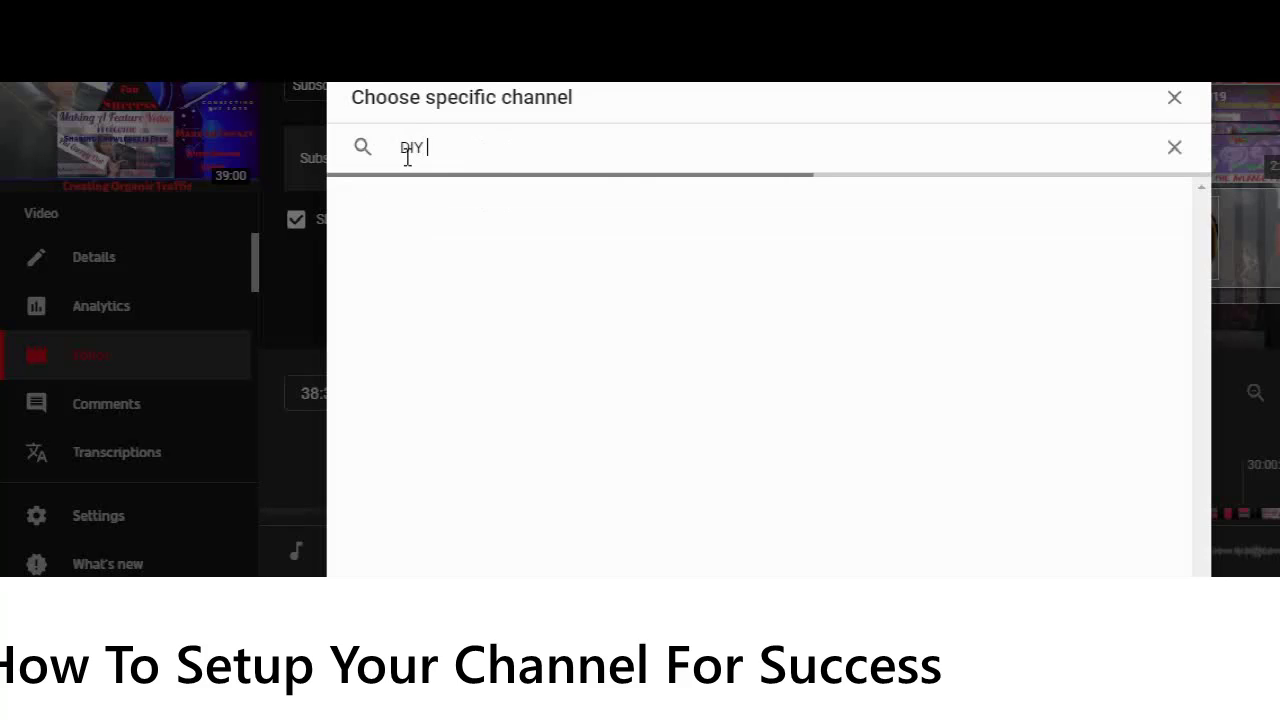
text(Affil)
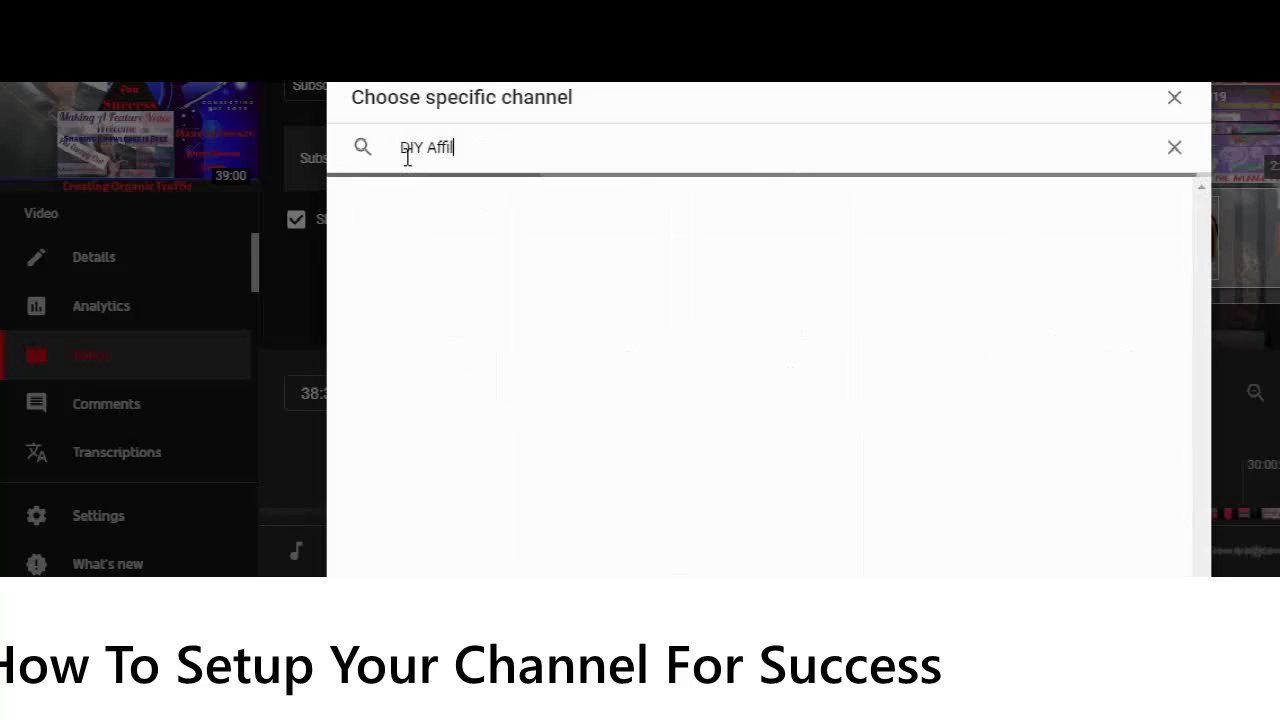
text(iate)
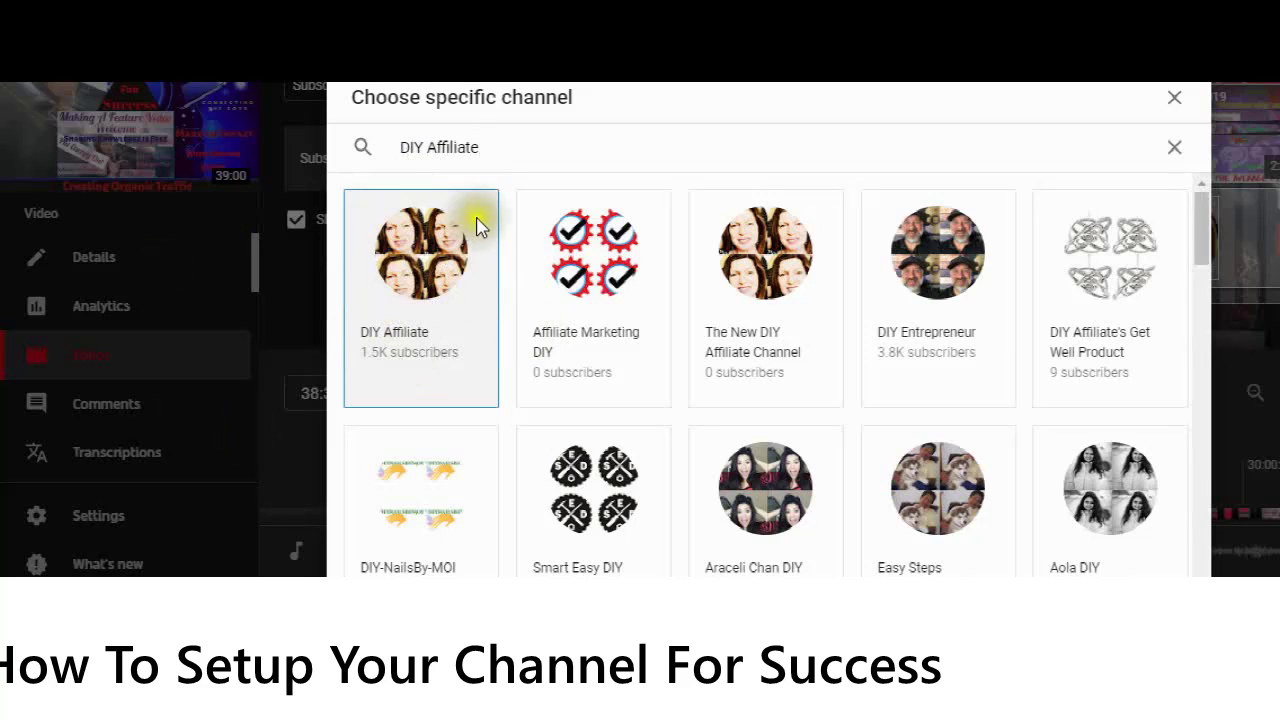
click(436, 270)
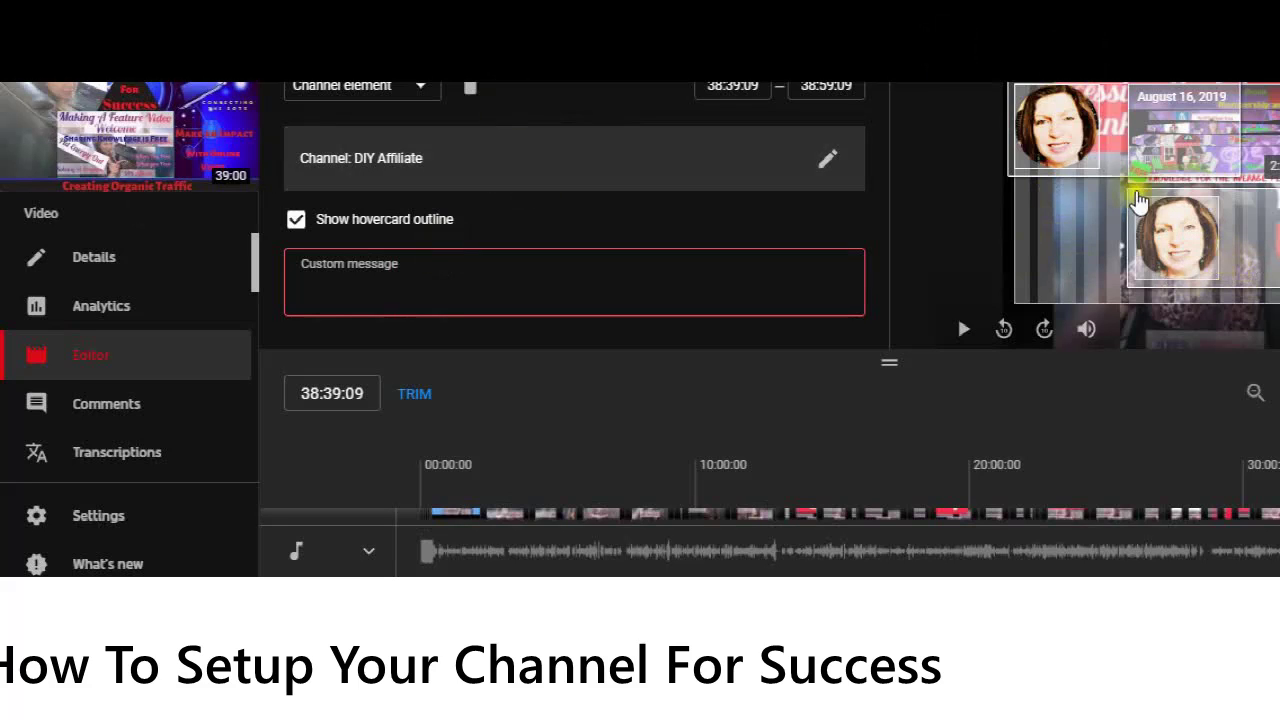
drag(1047, 116, 1049, 158)
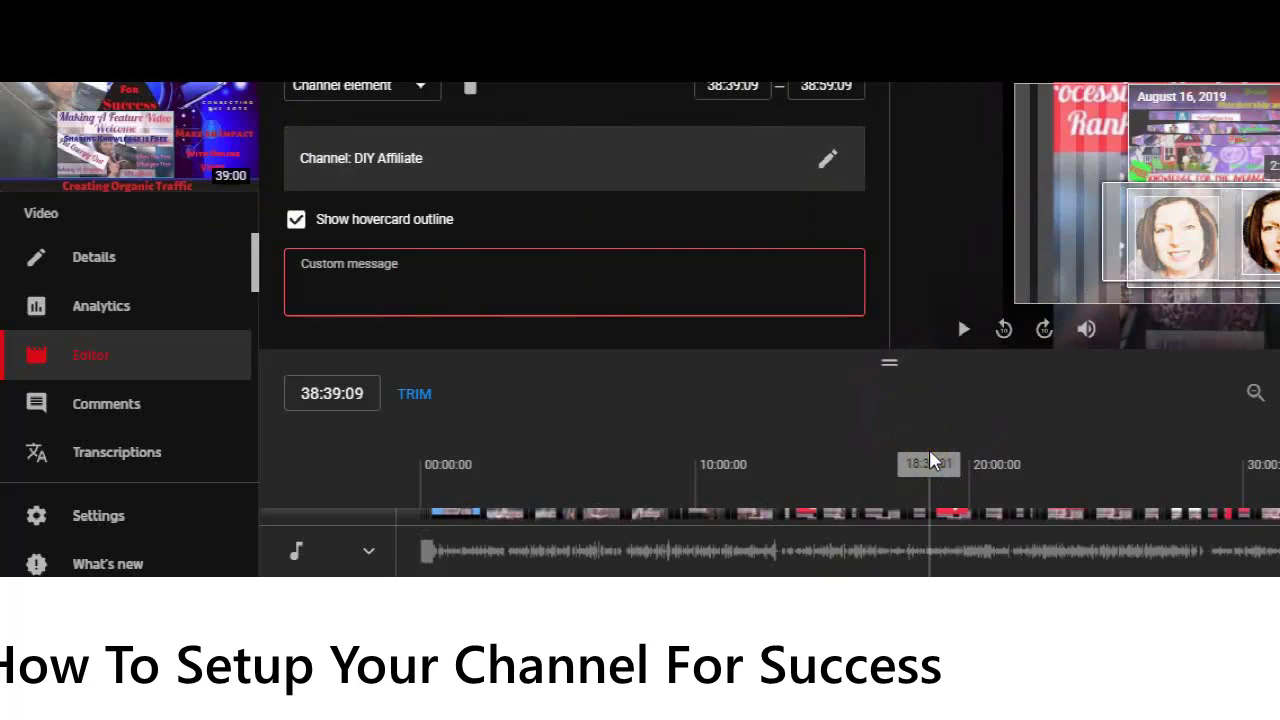
Set the channel element's custom message to "Please check out the Main DIY Affiliate Channel" and finish editing the end screen
scroll(929, 449, up, 1)
scroll(991, 320, up, 1)
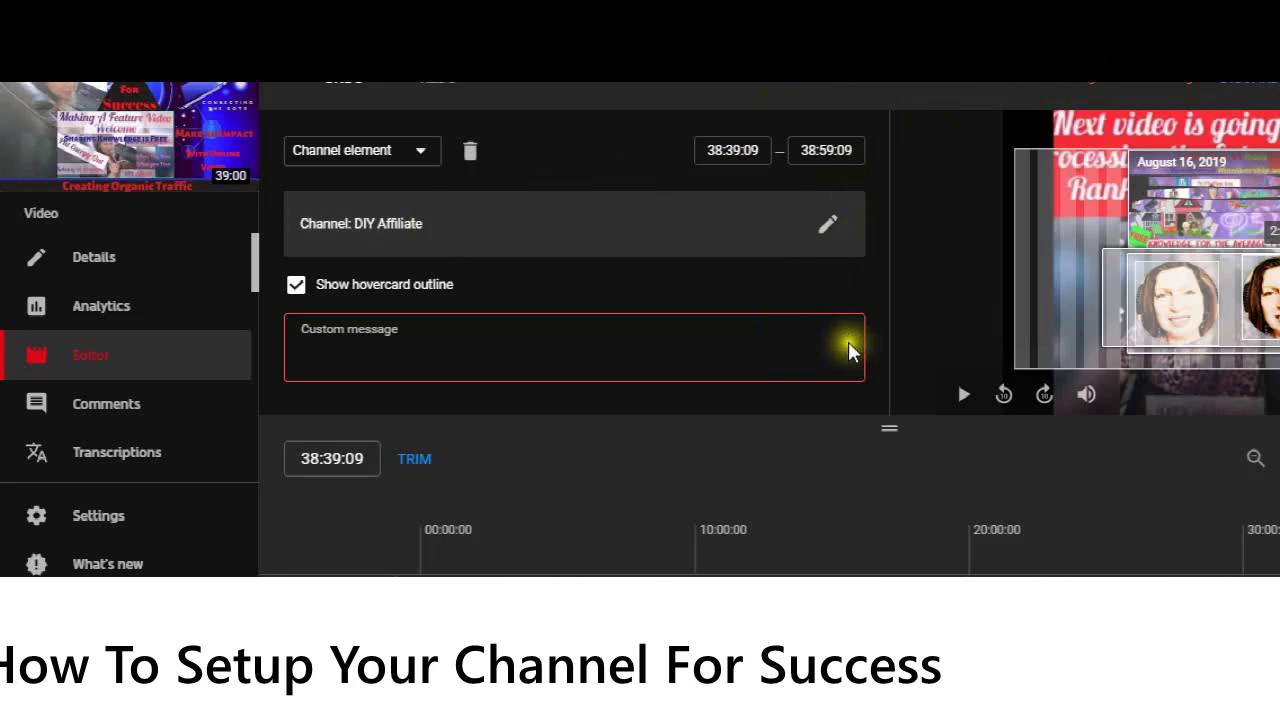
click(450, 345)
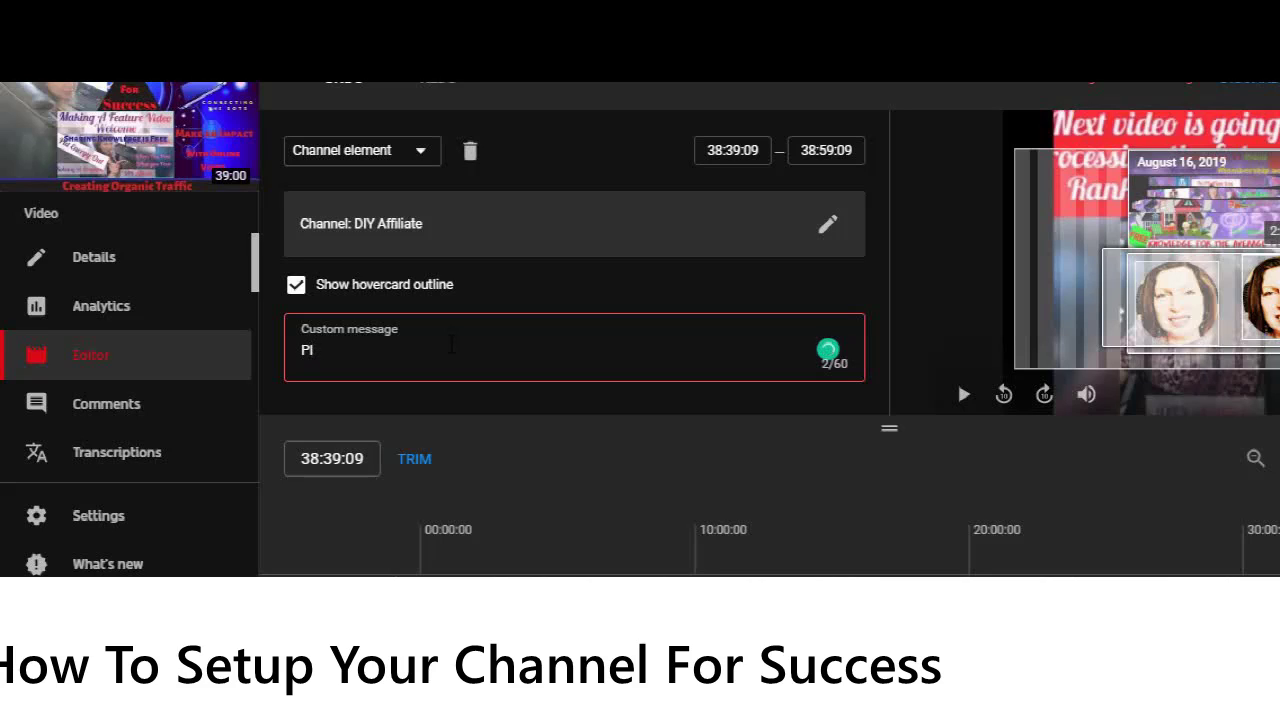
text(ease check ou)
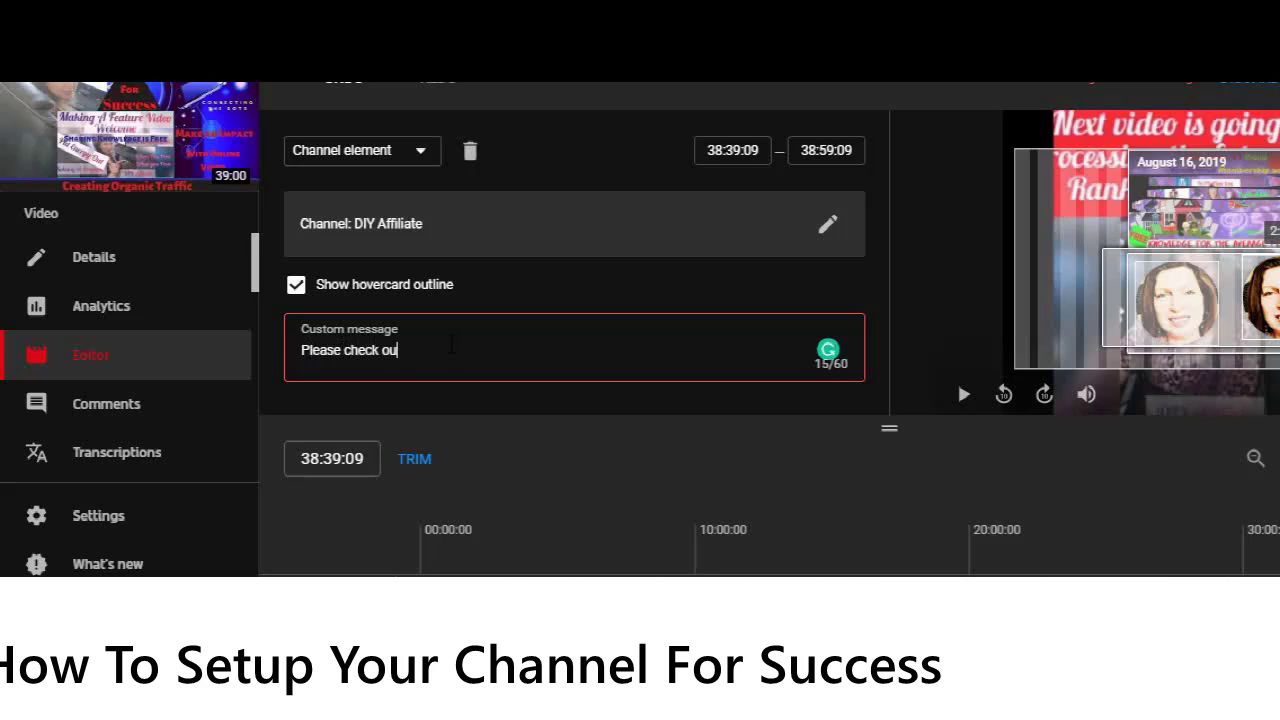
text(t the Main)
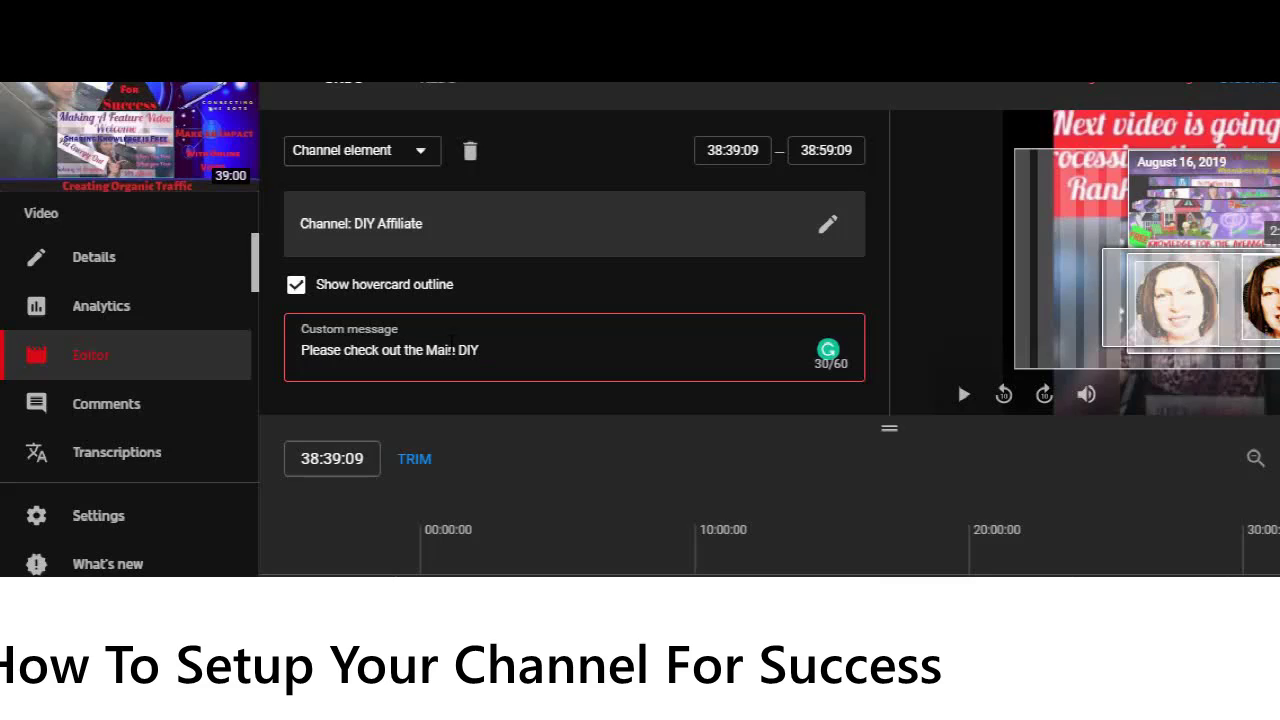
text(DIY Affiliate Cann)
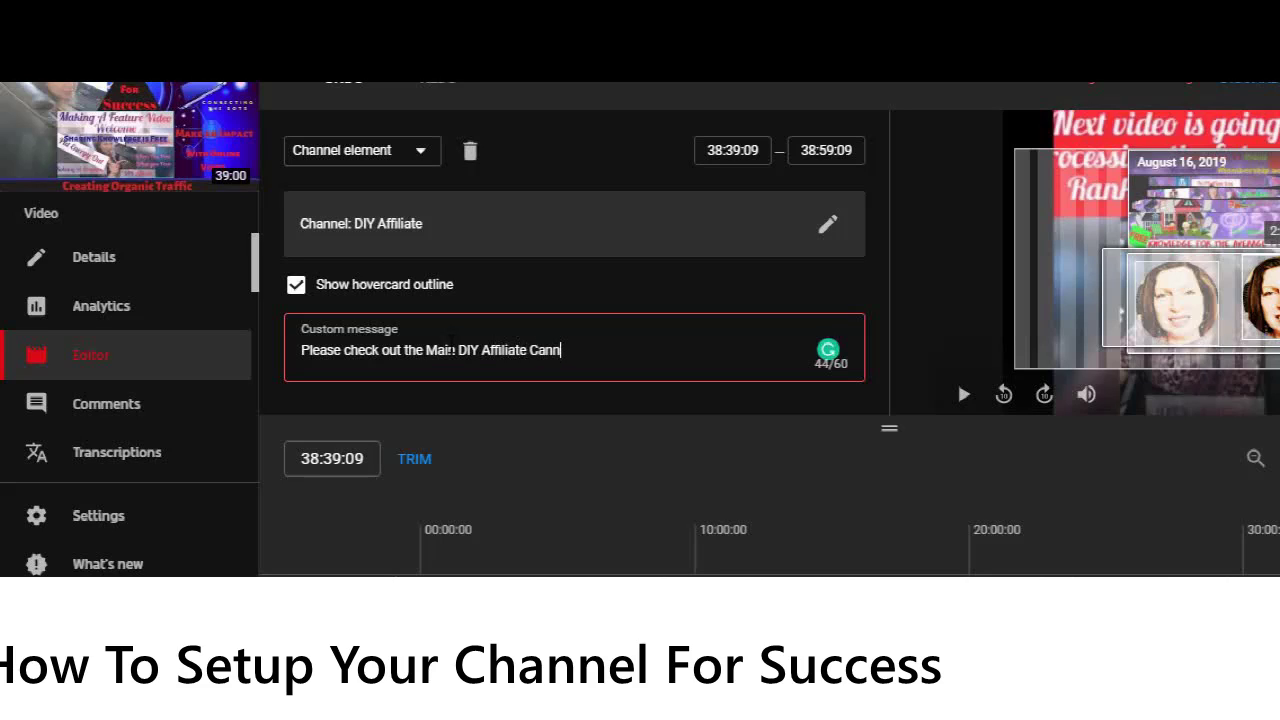
key(BackSpace)
key(BackSpace)
key(BackSpace)
text(hannel)
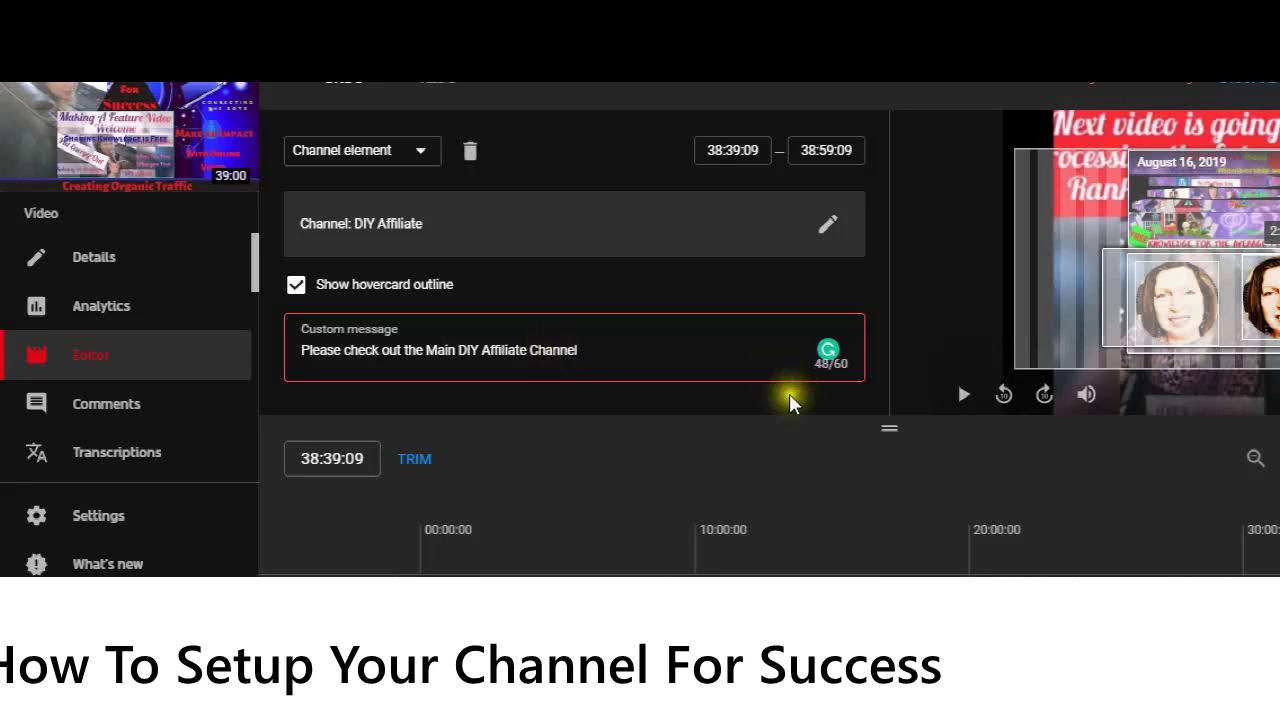
click(830, 449)
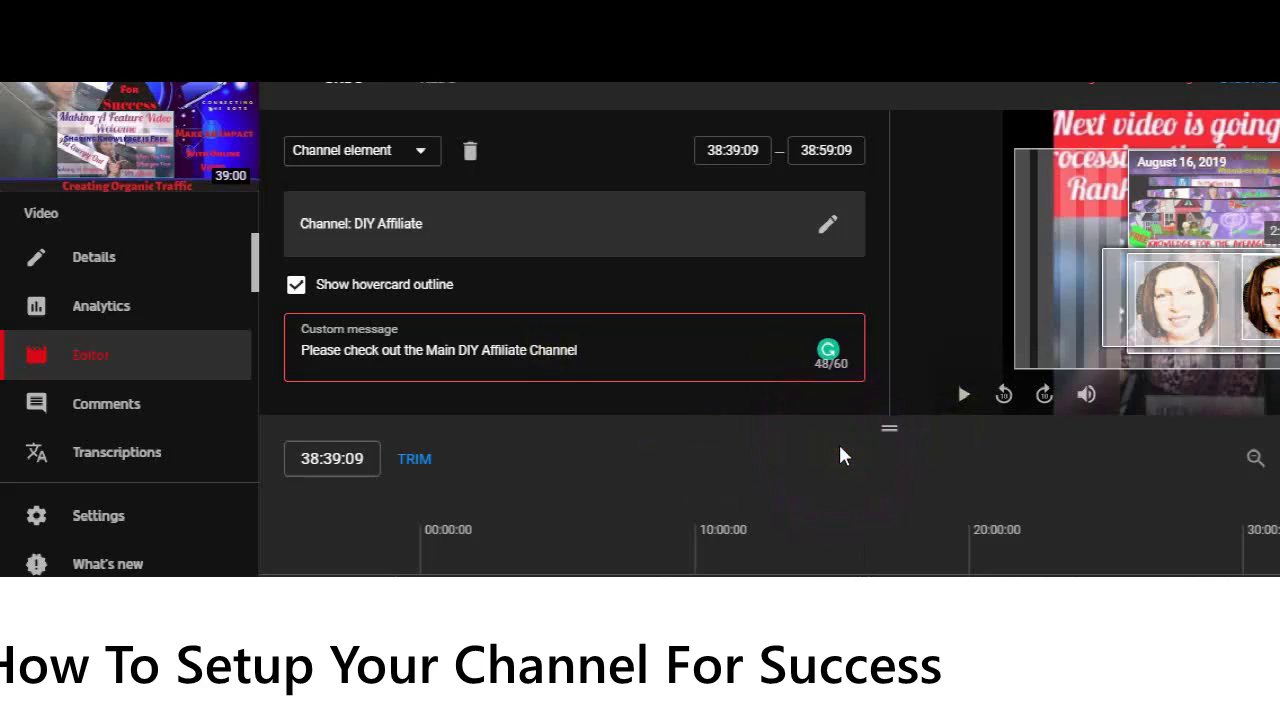
click(907, 285)
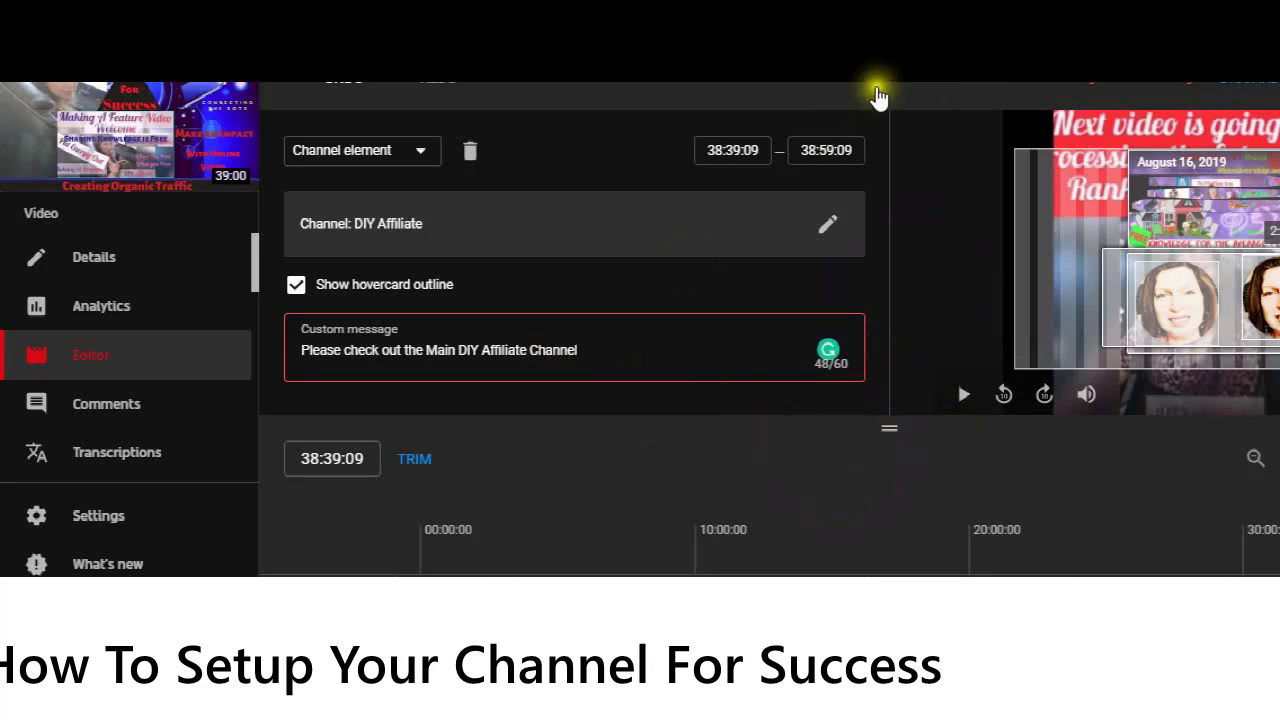
click(855, 287)
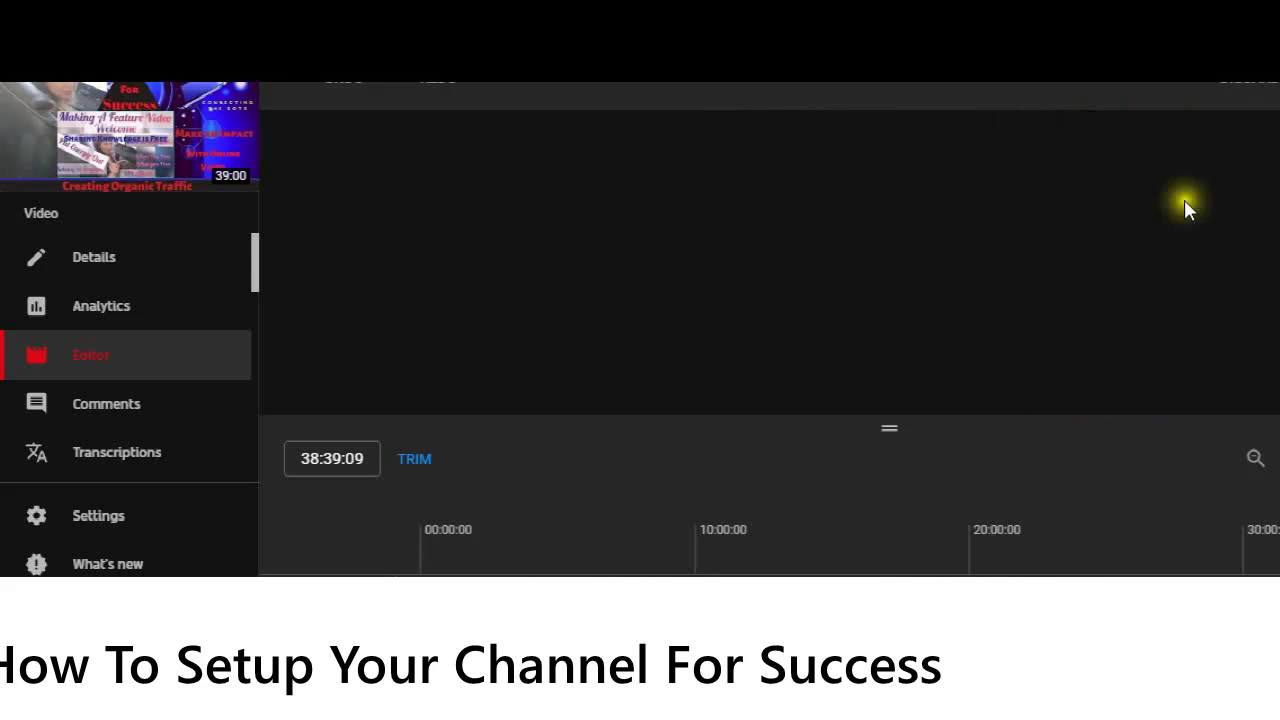
Open the video "How To Set Your Channel Up For Success" from the YouTube search results
mouse_move(744, 289)
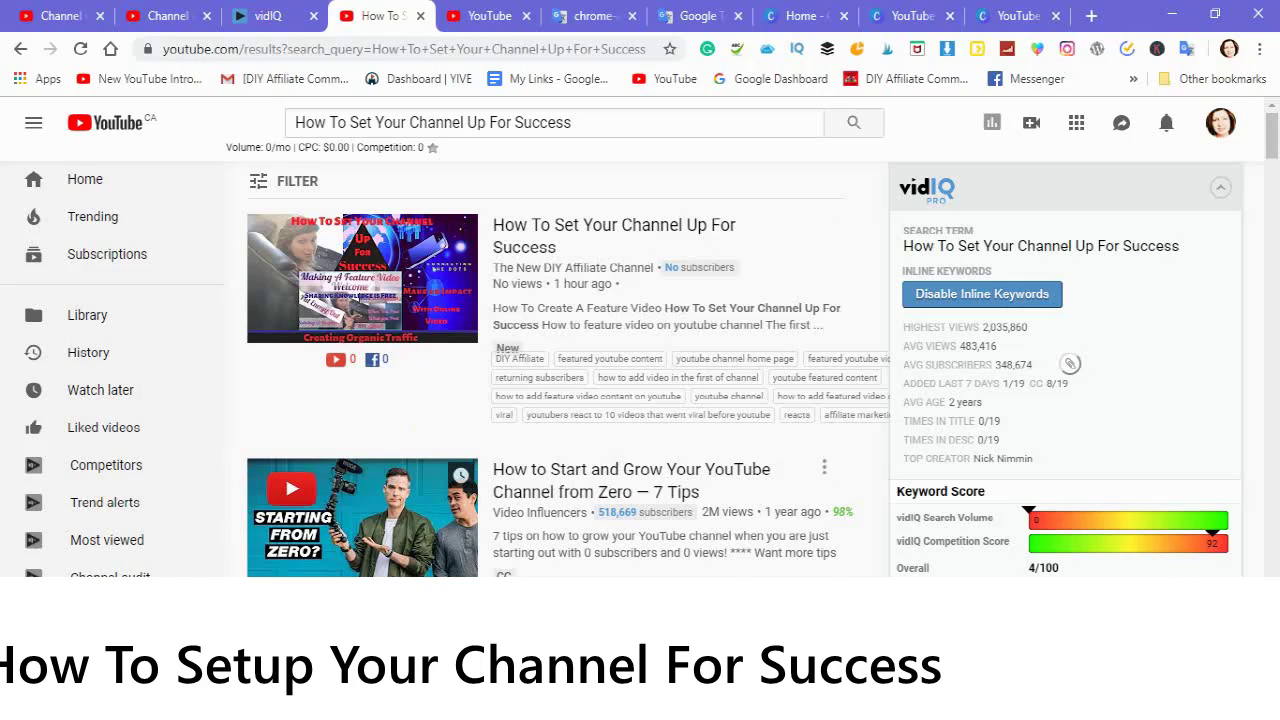
click(376, 250)
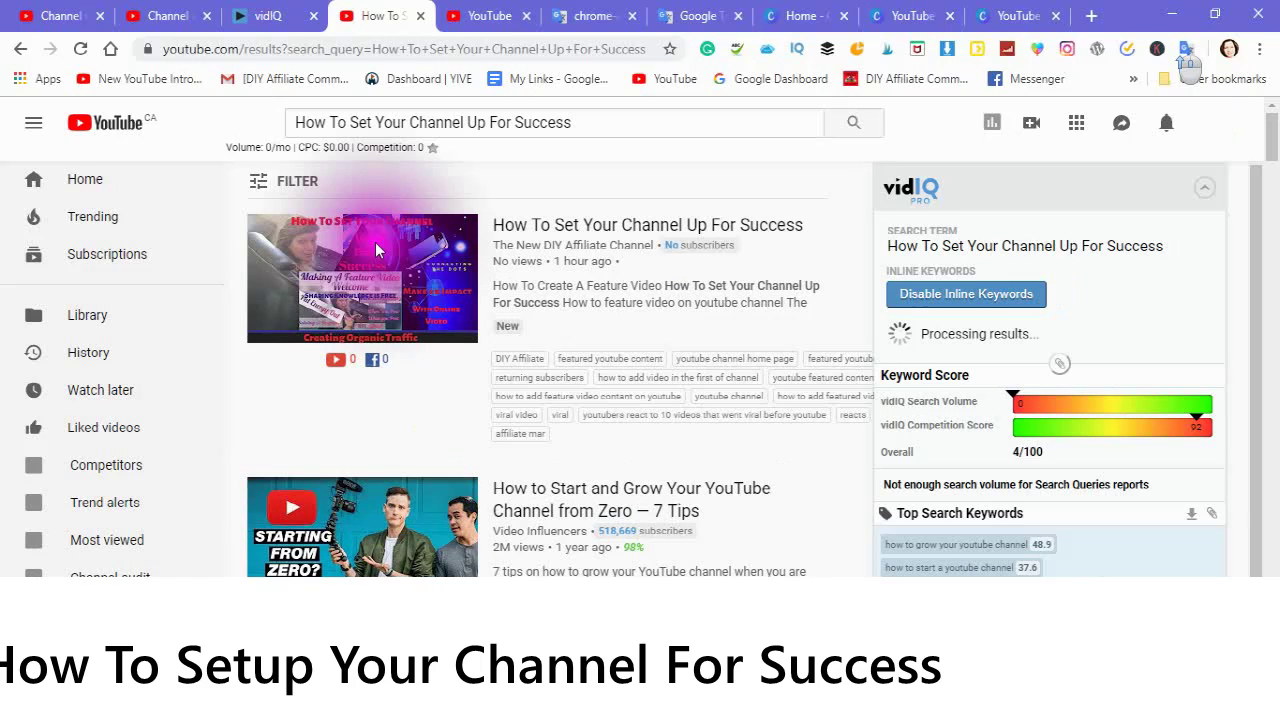